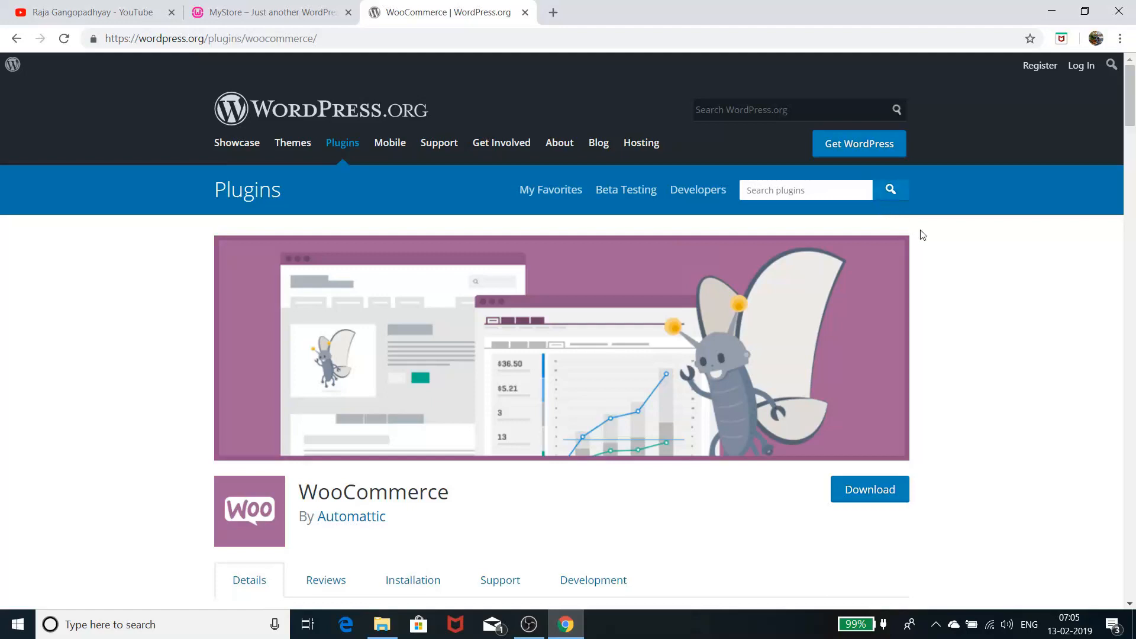
Switch to the YouTube channel page and advance the Uploads carousel to the next set of videos
scroll(922, 235, down, 2)
scroll(922, 235, down, 1)
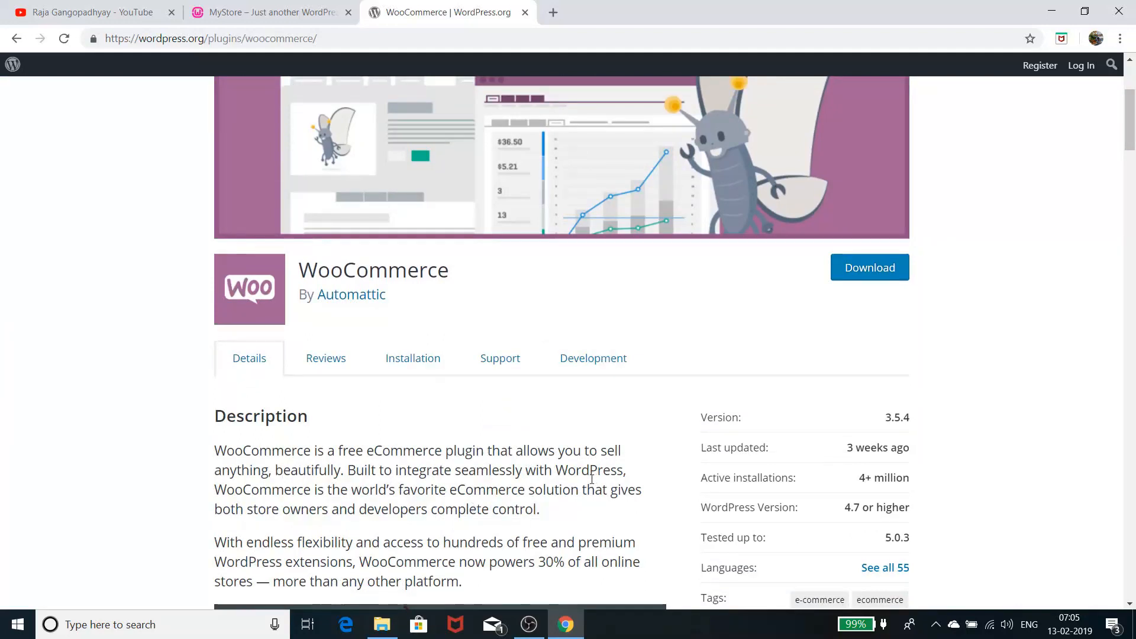
scroll(680, 290, down, 1)
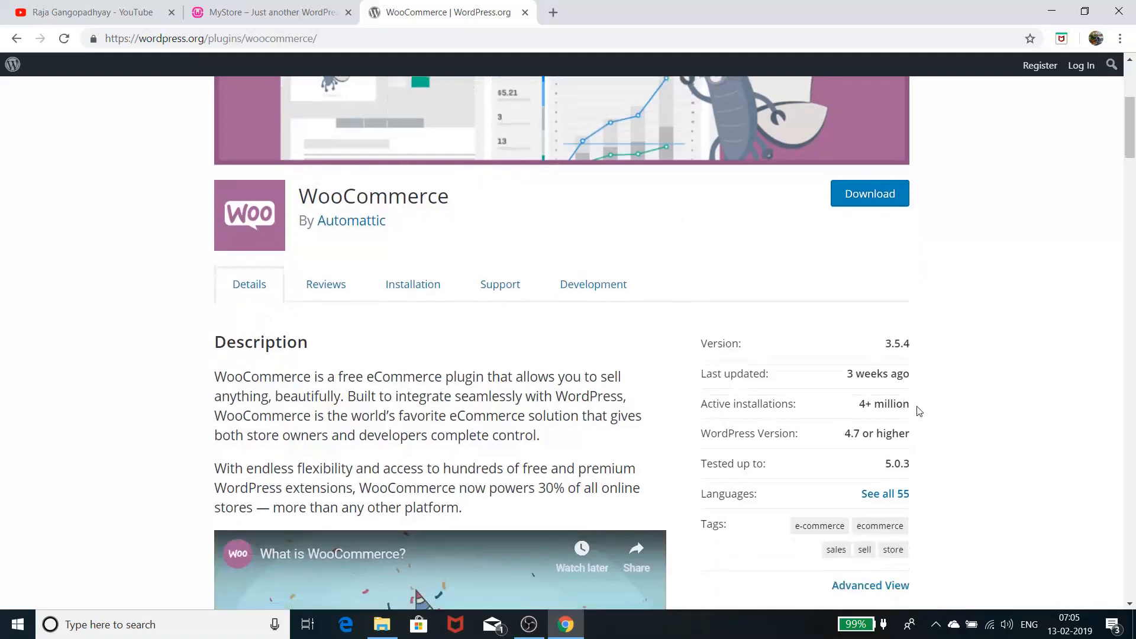
scroll(919, 410, down, 3)
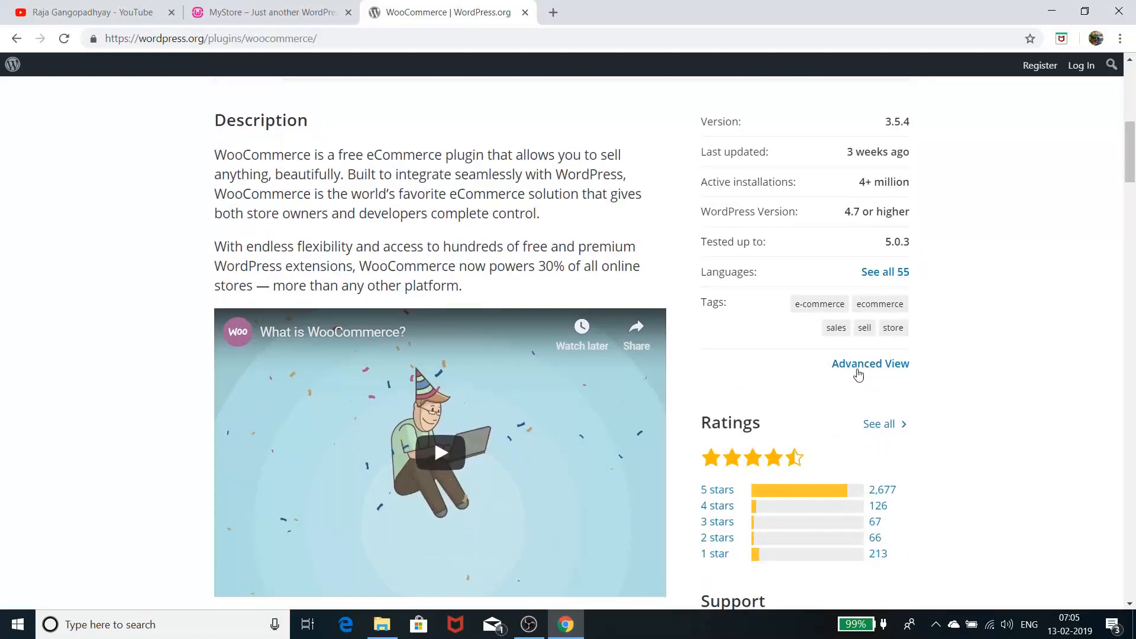
scroll(852, 374, down, 3)
scroll(851, 374, up, 1)
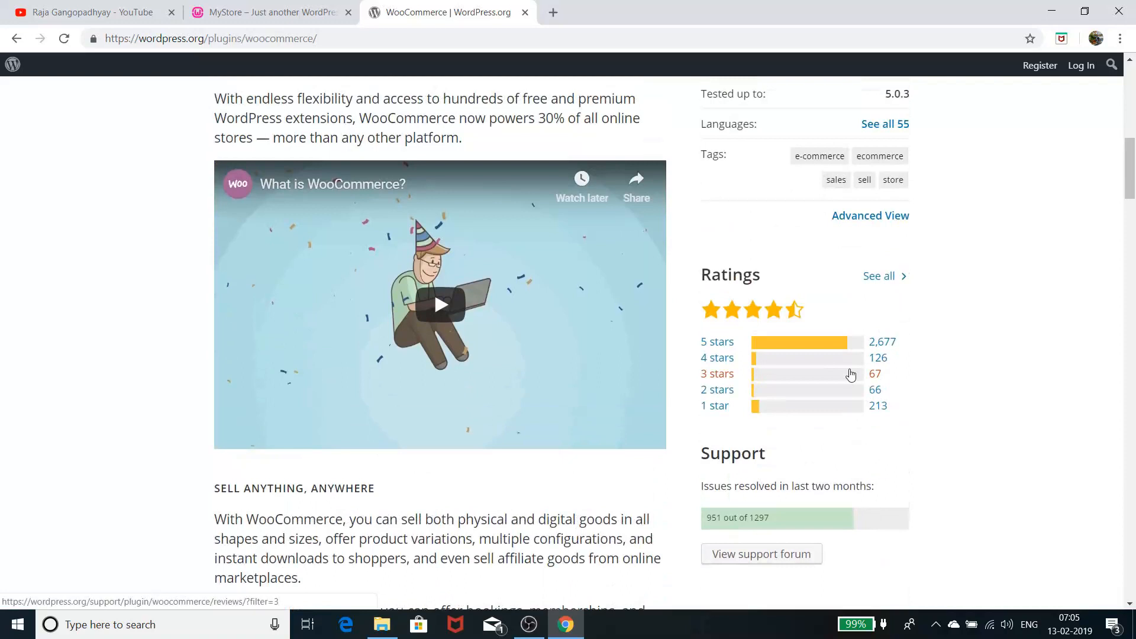
scroll(850, 374, down, 2)
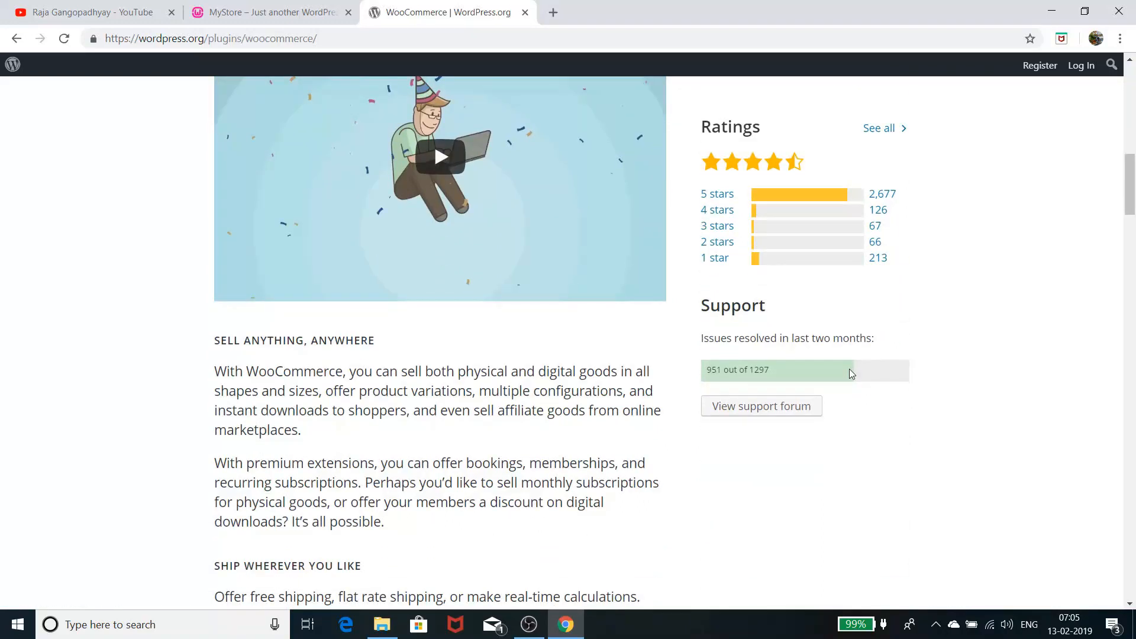
scroll(850, 373, down, 2)
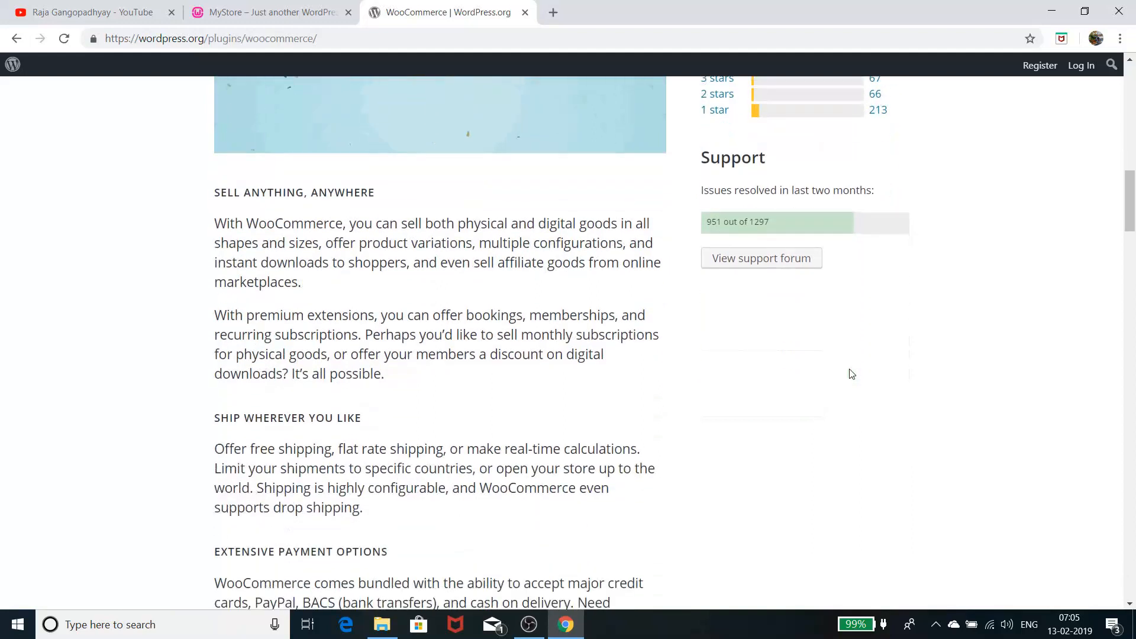
scroll(851, 374, down, 2)
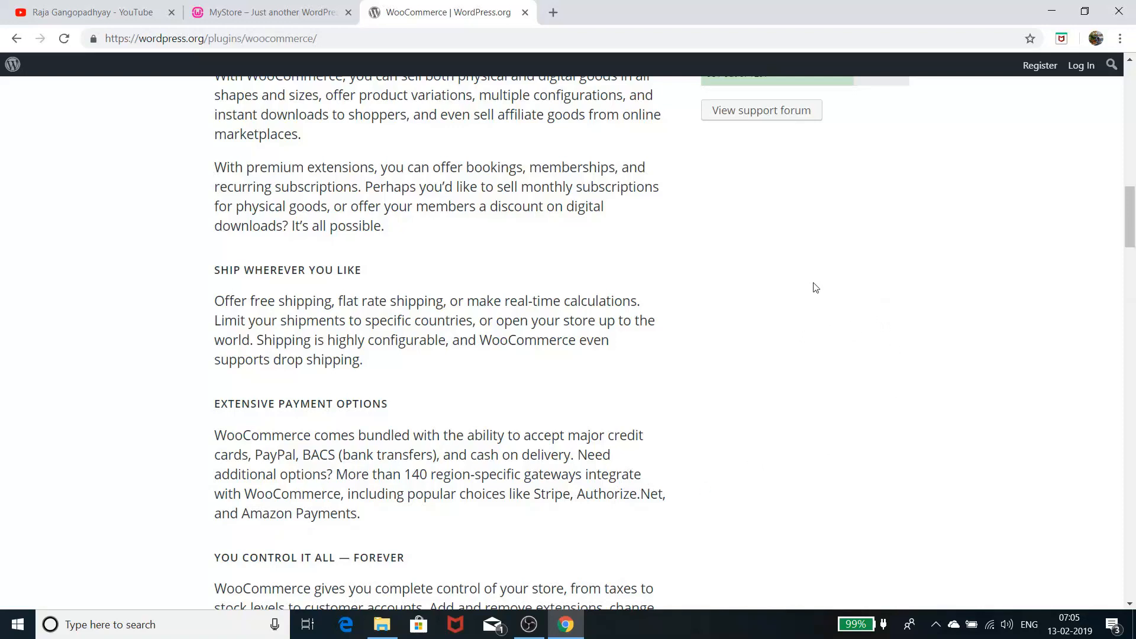
scroll(818, 255, down, 2)
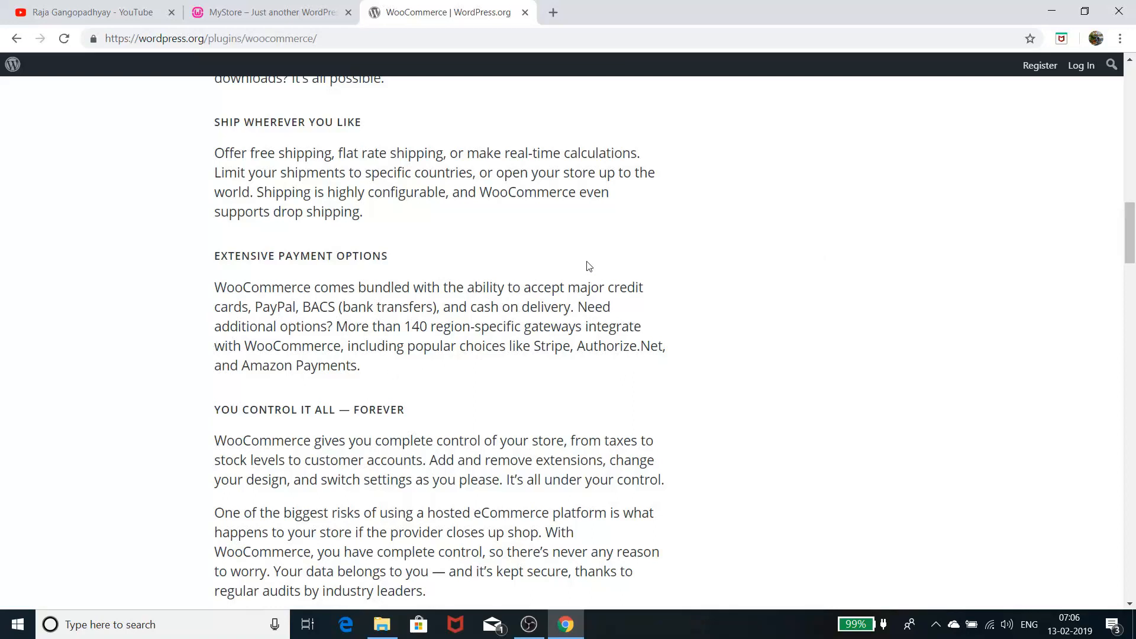
scroll(592, 254, down, 3)
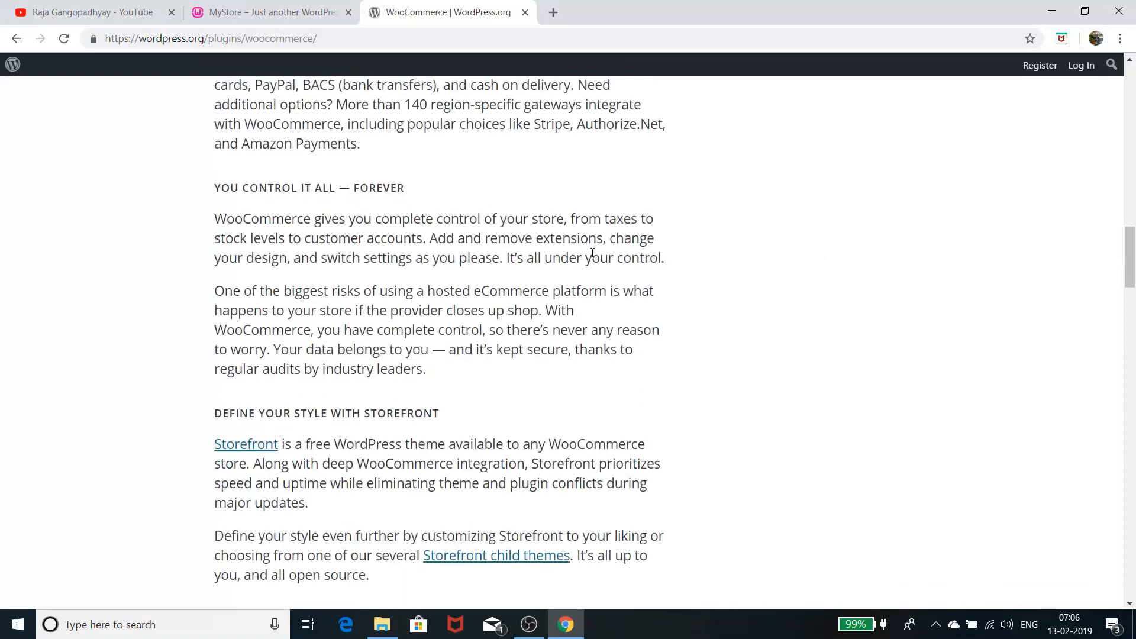
scroll(592, 253, up, 15)
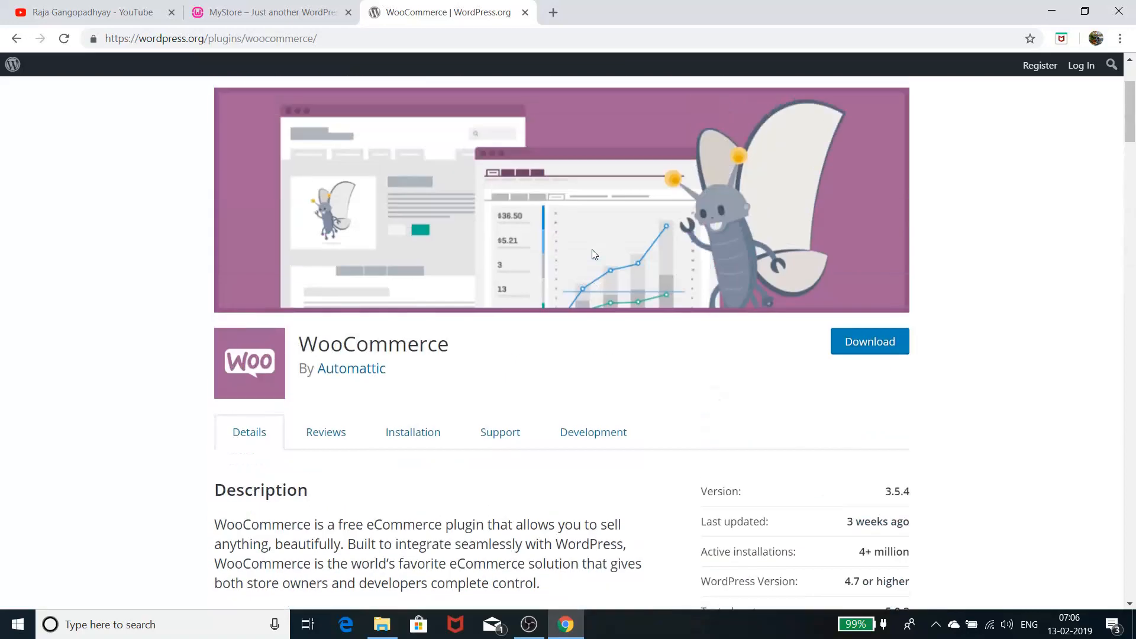
scroll(594, 254, up, 3)
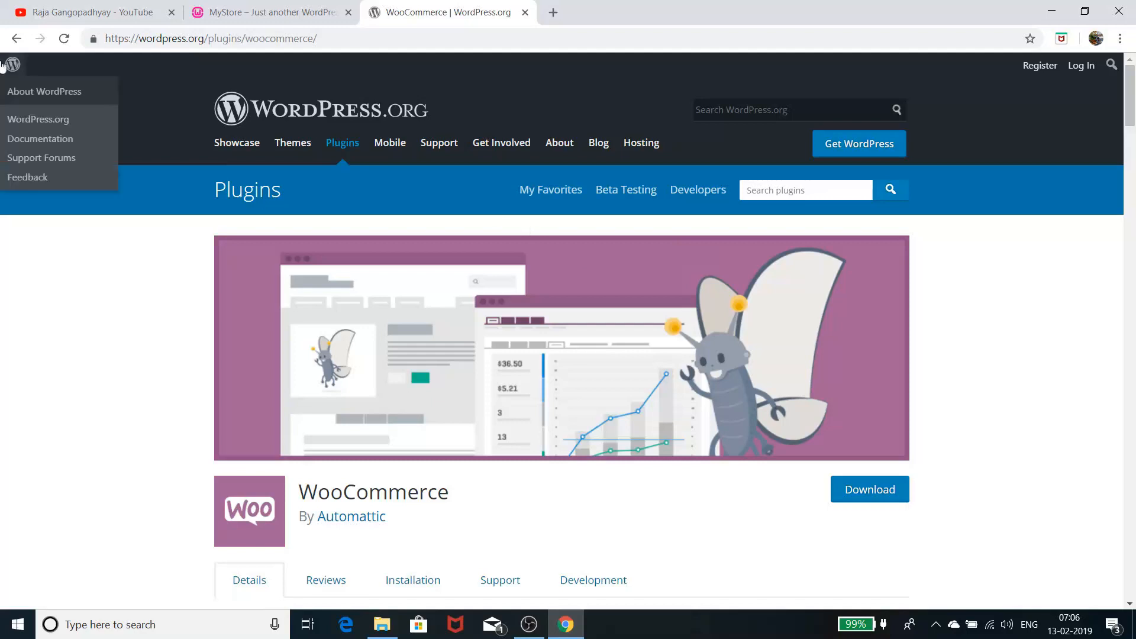
click(126, 7)
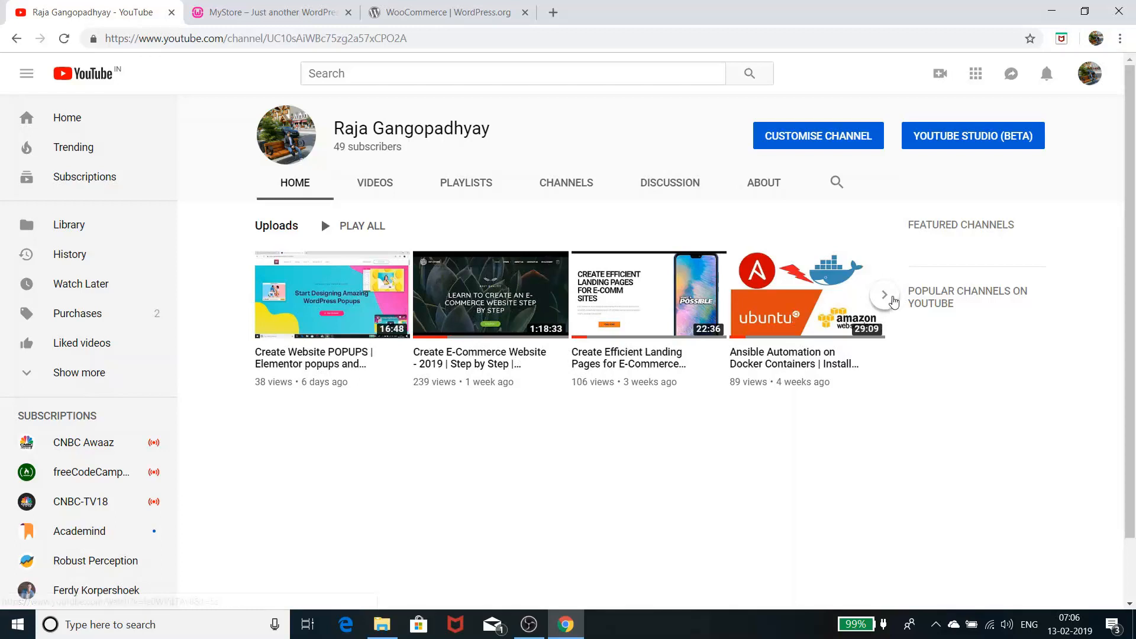
click(884, 295)
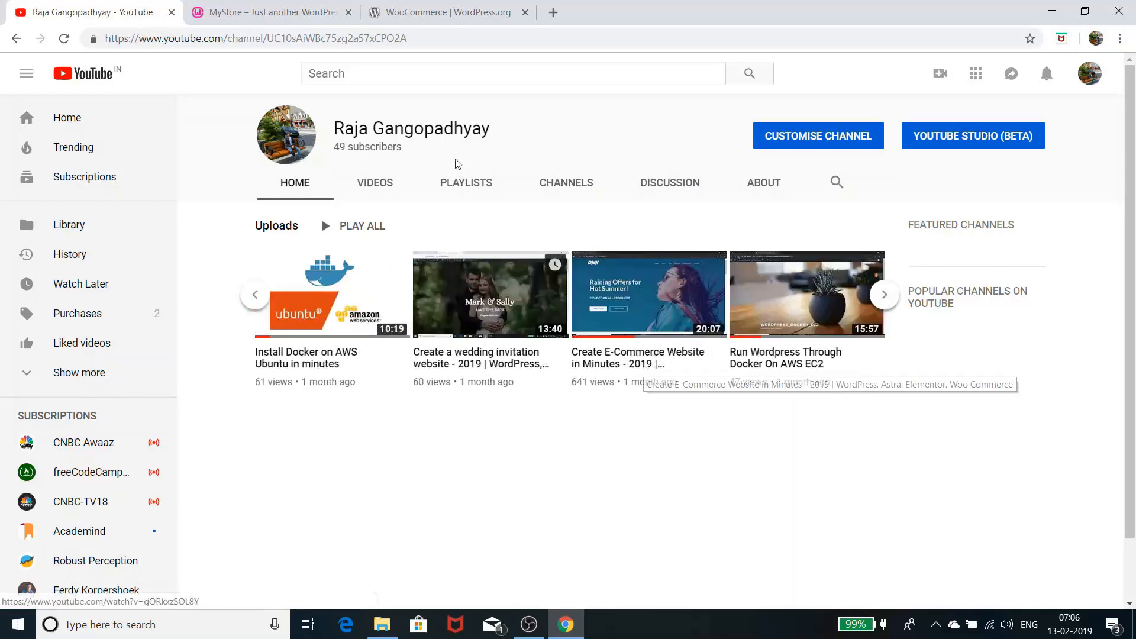
Go to the MyStore site's /wp-admin/ login page
click(278, 16)
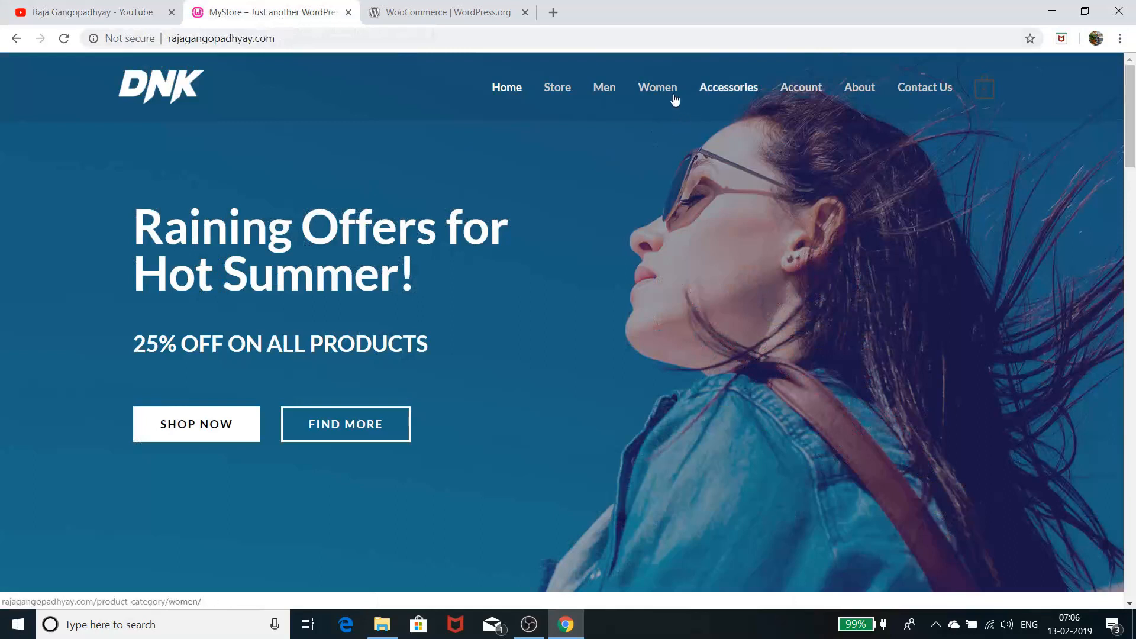
click(369, 41)
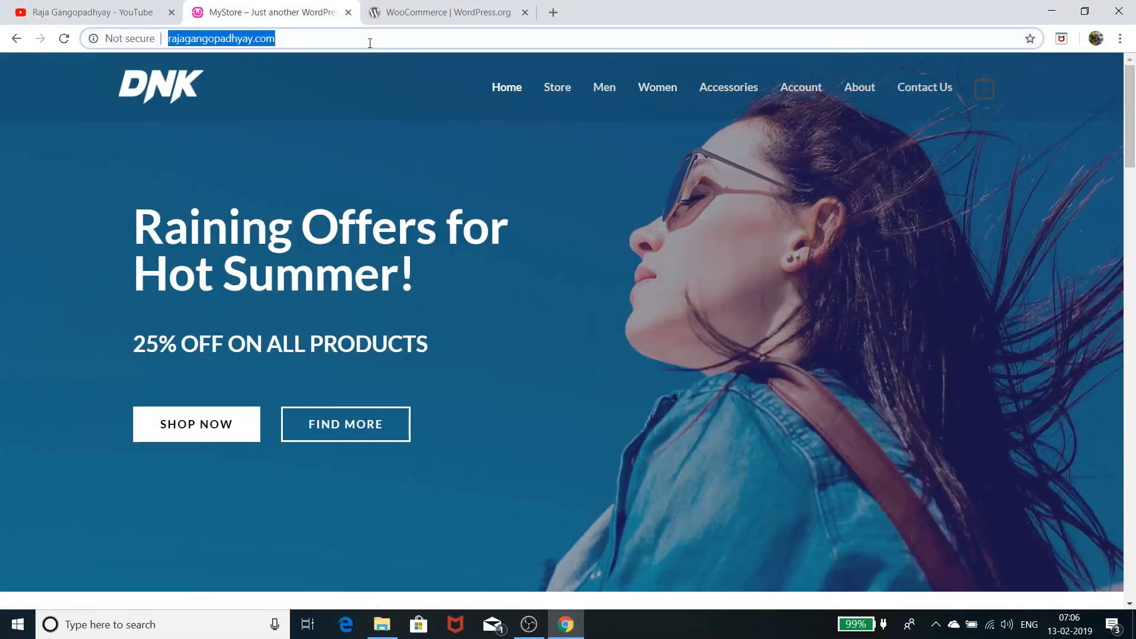
click(370, 42)
text(/)
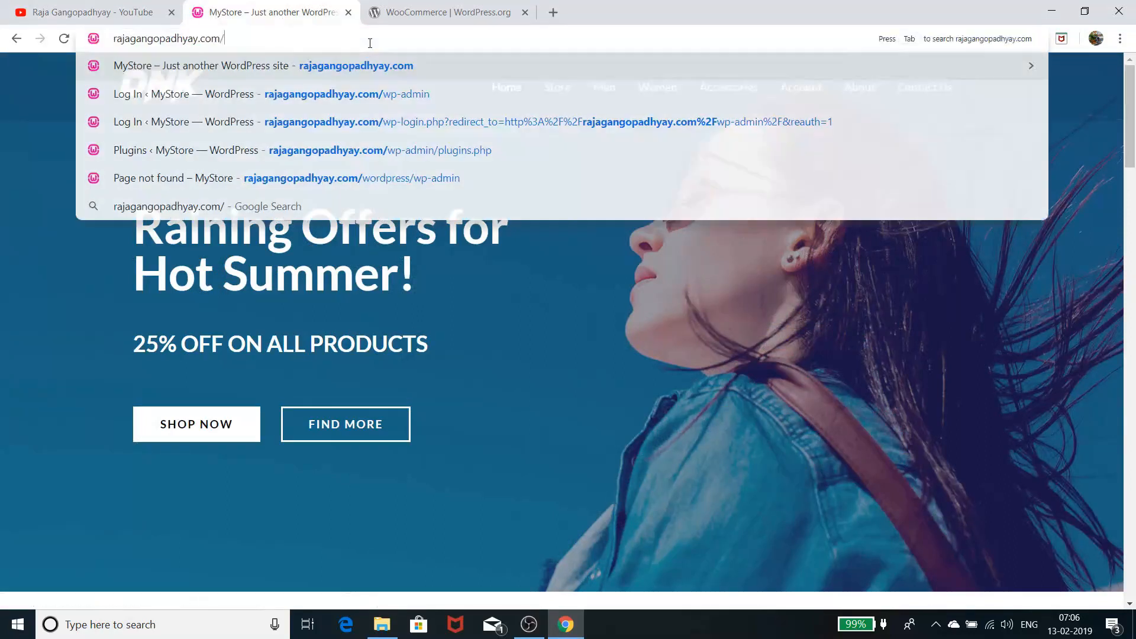
text(w)
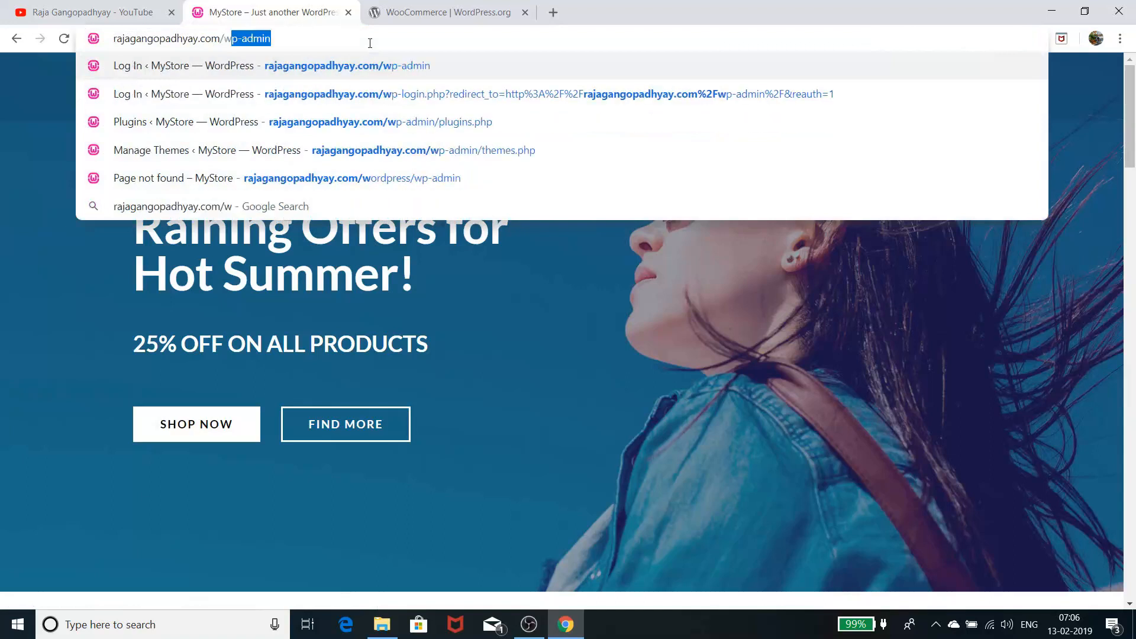
text(p-admin/)
key(Return)
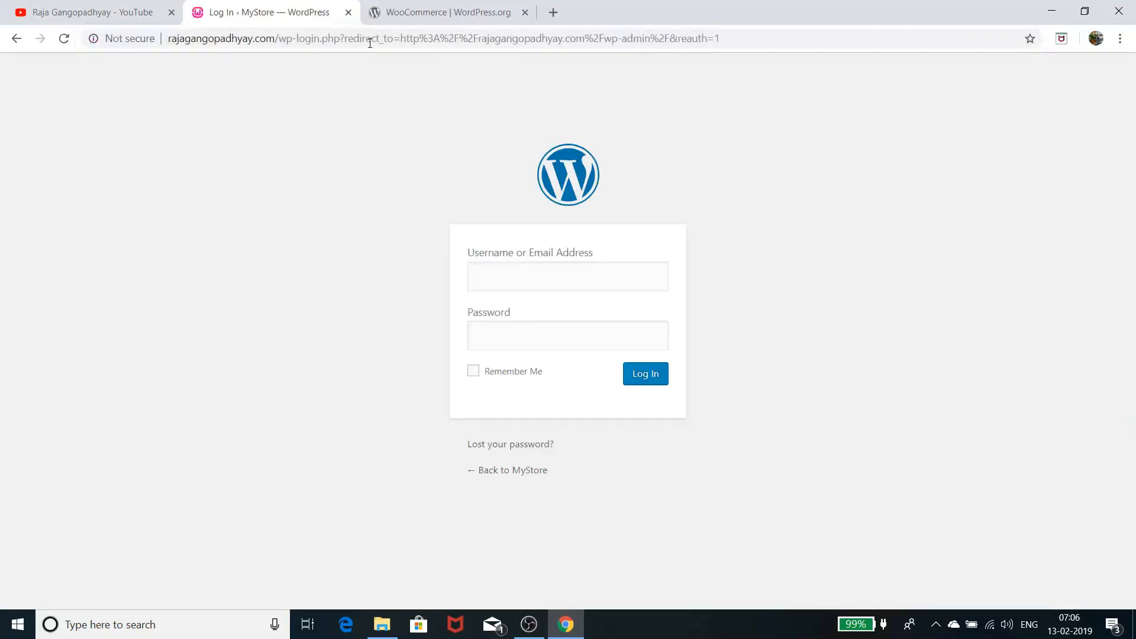
Log in with the saved admin username and the account password
click(530, 273)
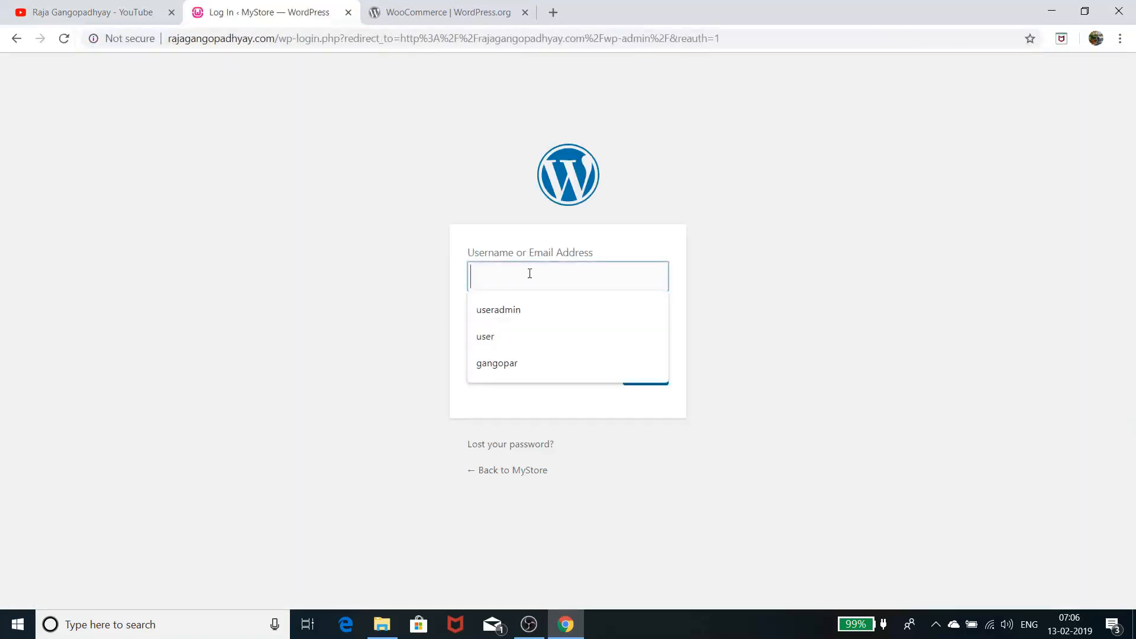
click(521, 309)
click(534, 342)
text(****)
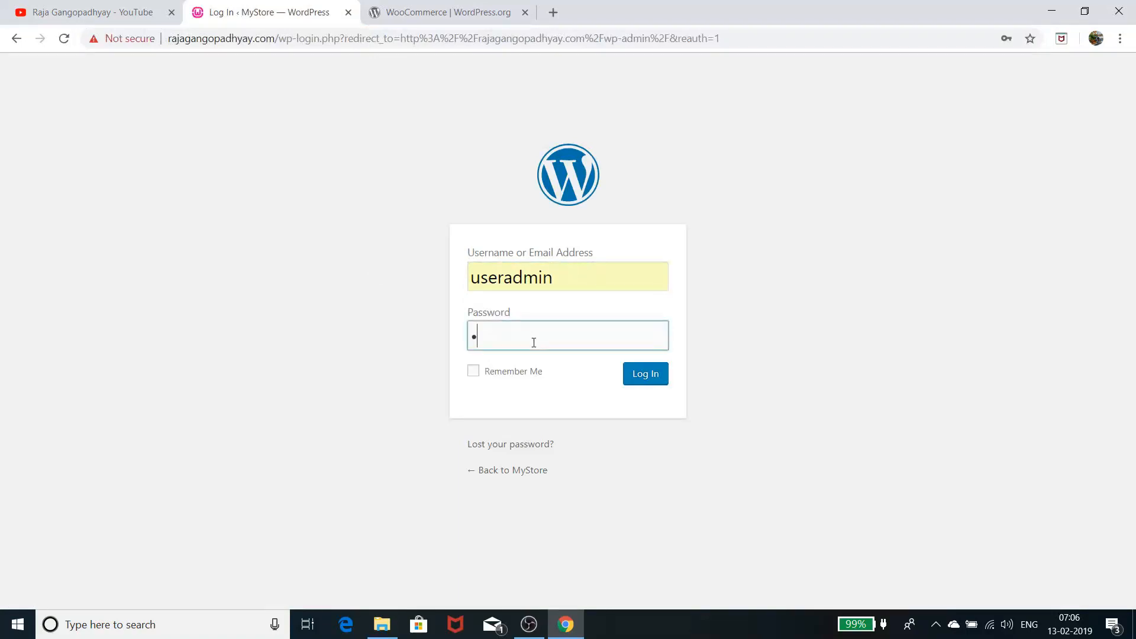
text(*****)
key(Return)
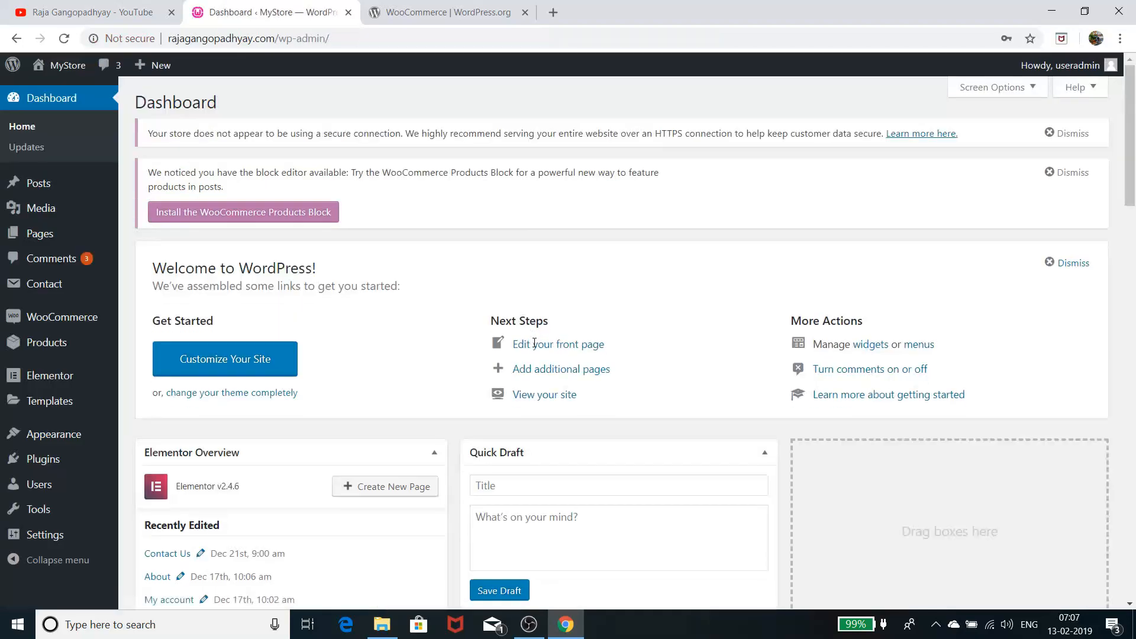
Look over the WooCommerce orders list, the product list and the Add New product form
click(66, 322)
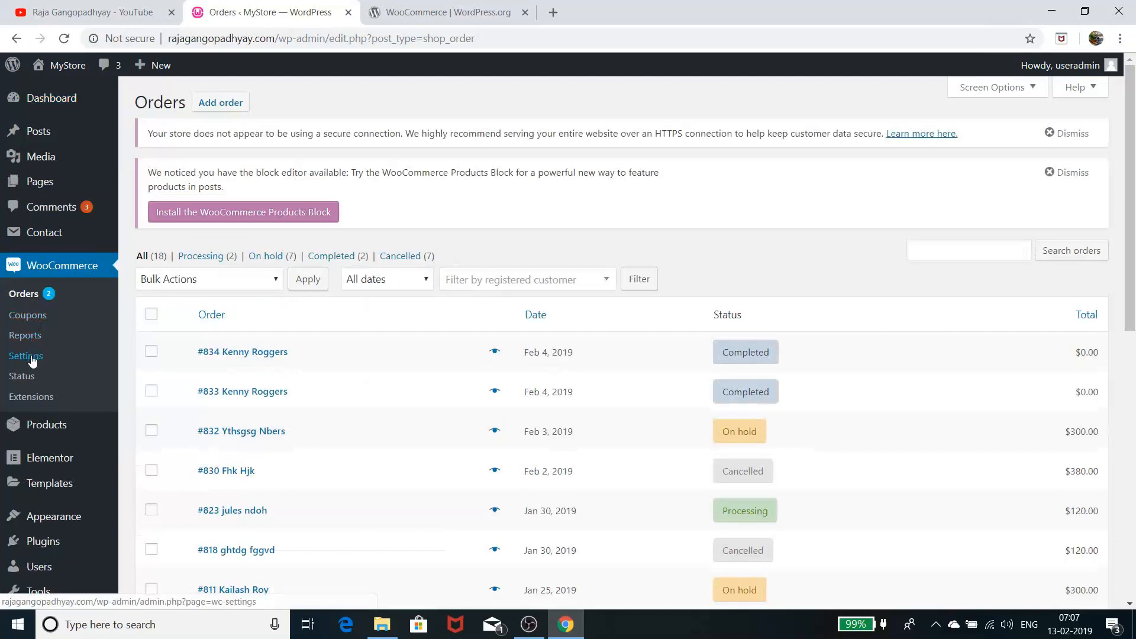
click(59, 433)
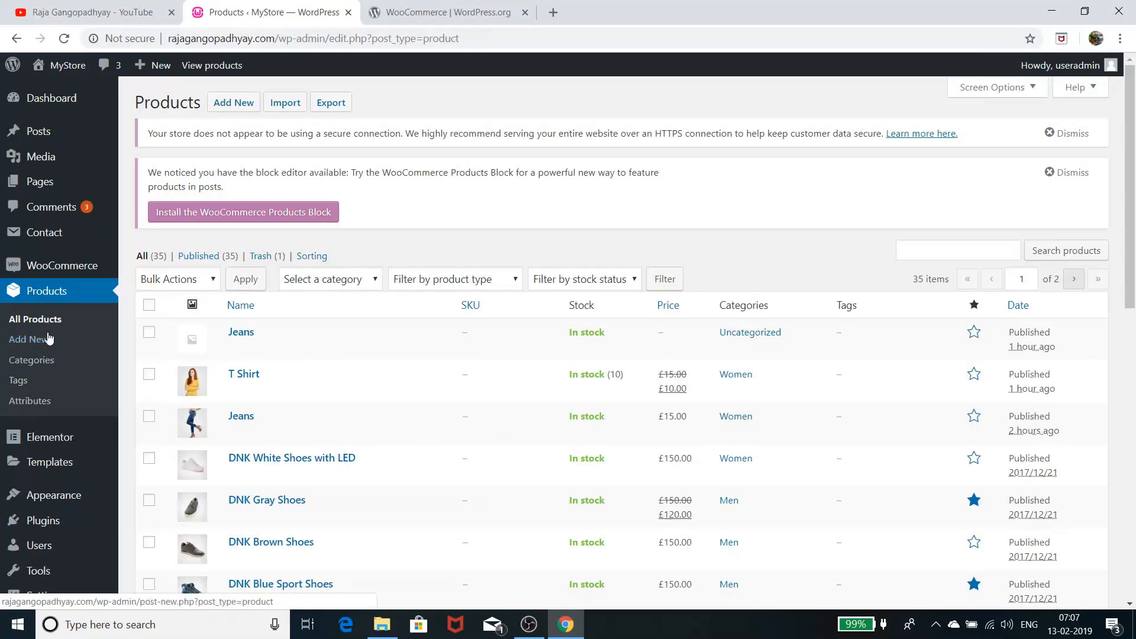
click(39, 340)
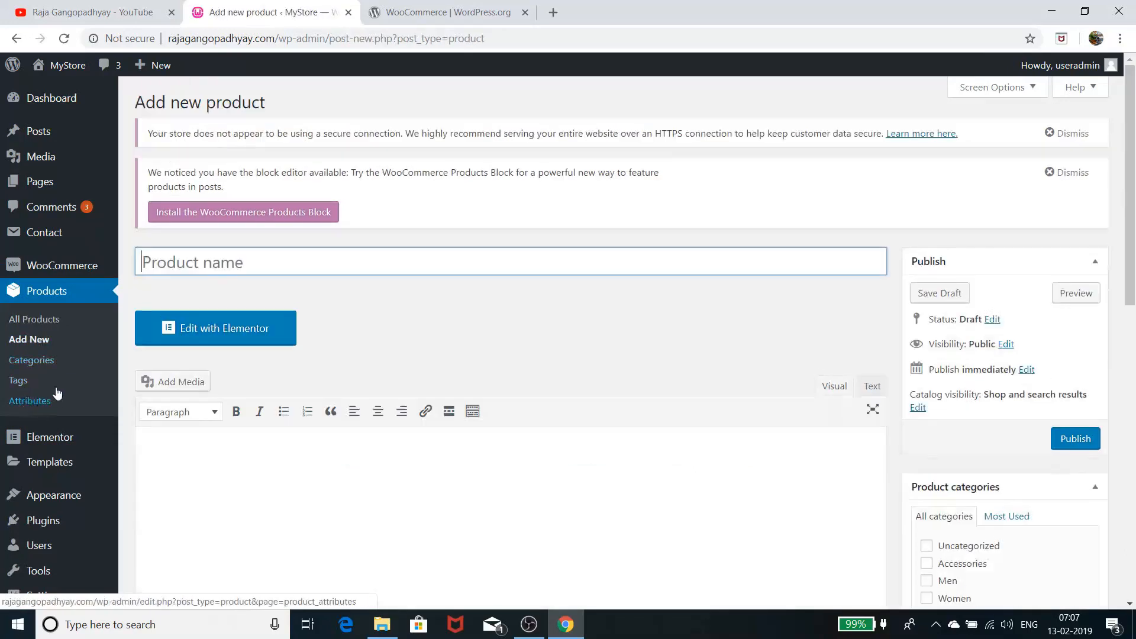
Return to the WooCommerce orders list, then go to Plugins > Installed Plugins
click(72, 265)
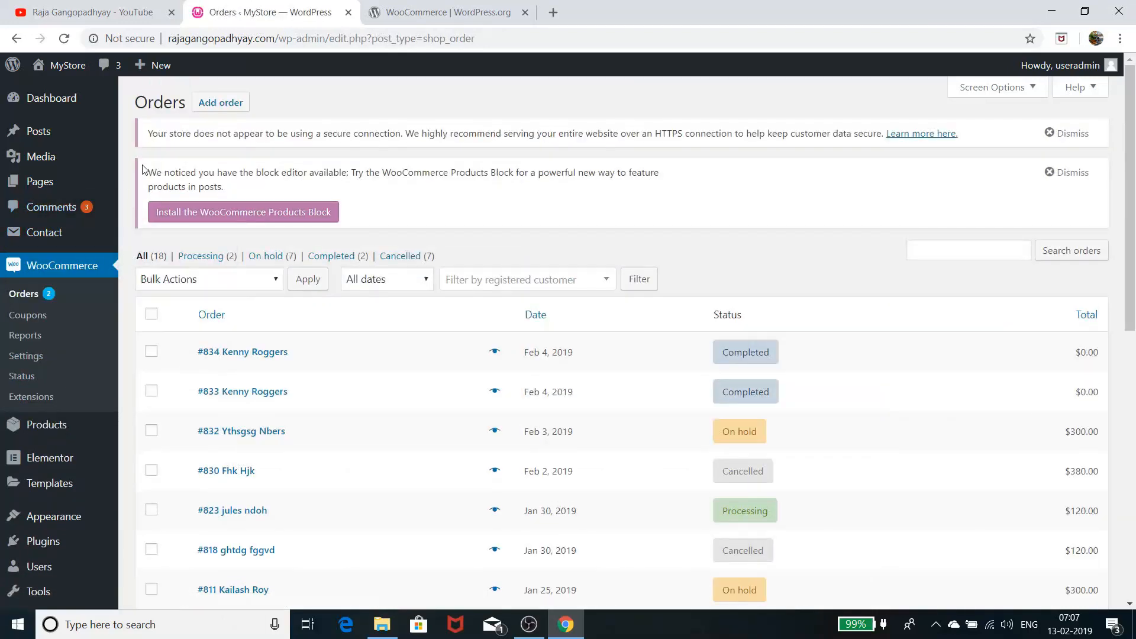
mouse_move(79, 183)
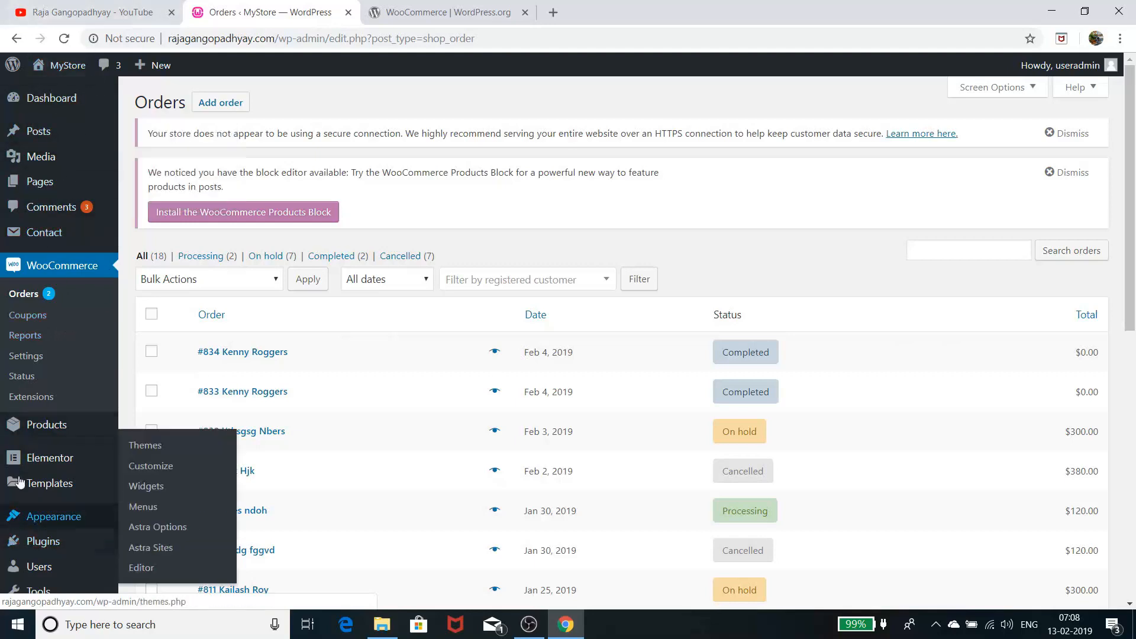
mouse_move(52, 432)
mouse_move(58, 545)
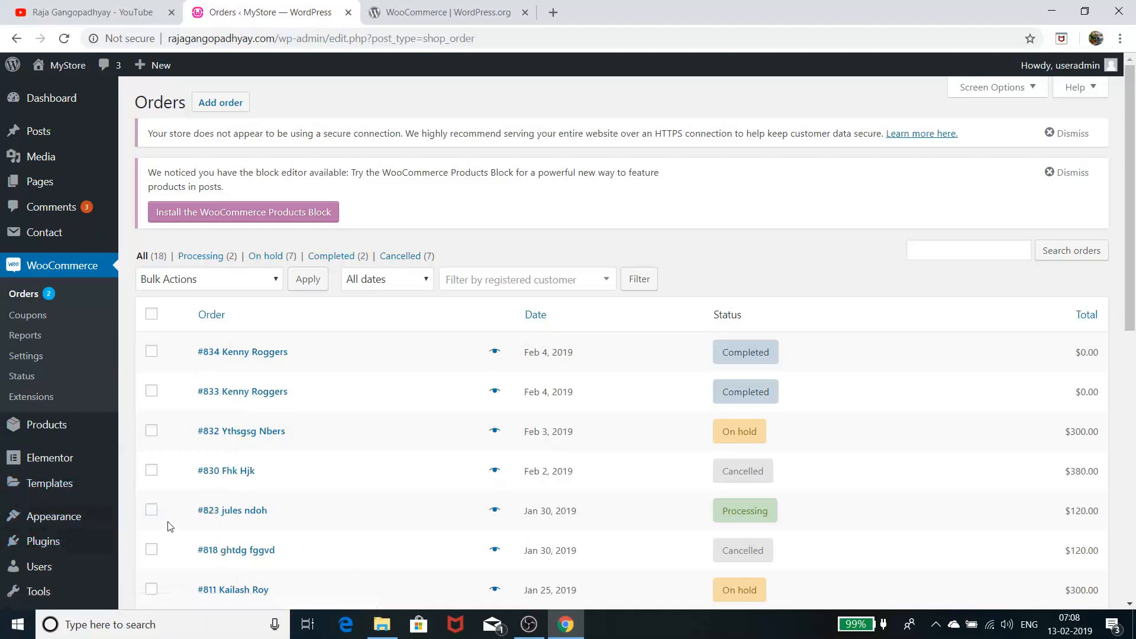
click(167, 530)
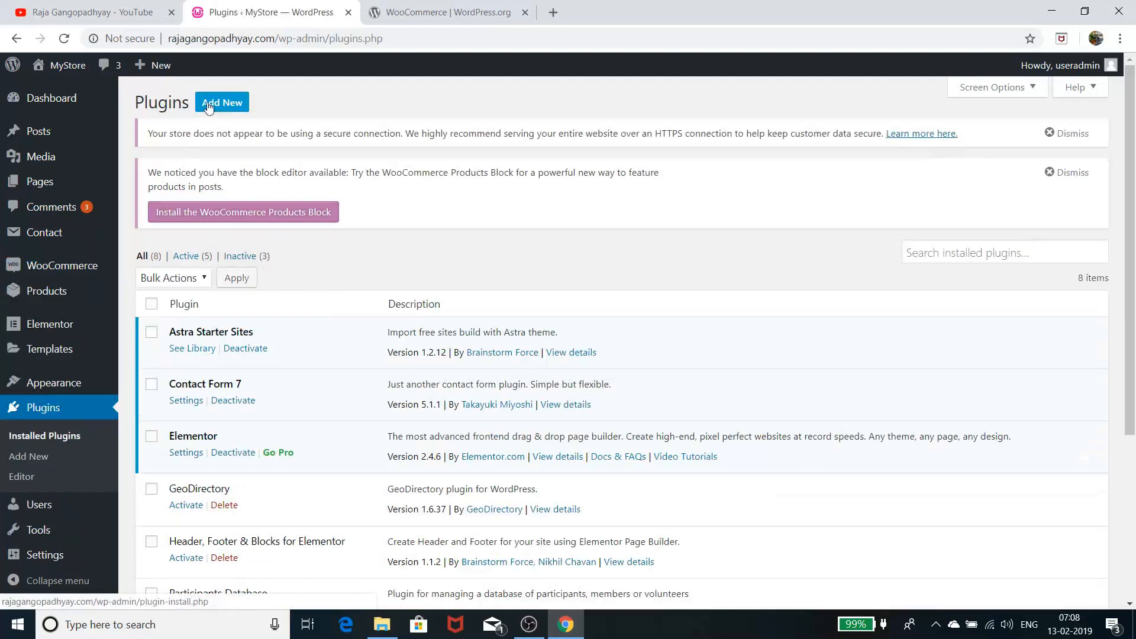
Scroll the plugins list past WooCommerce and WP Reset, then return to the YouTube channel
scroll(253, 417, down, 4)
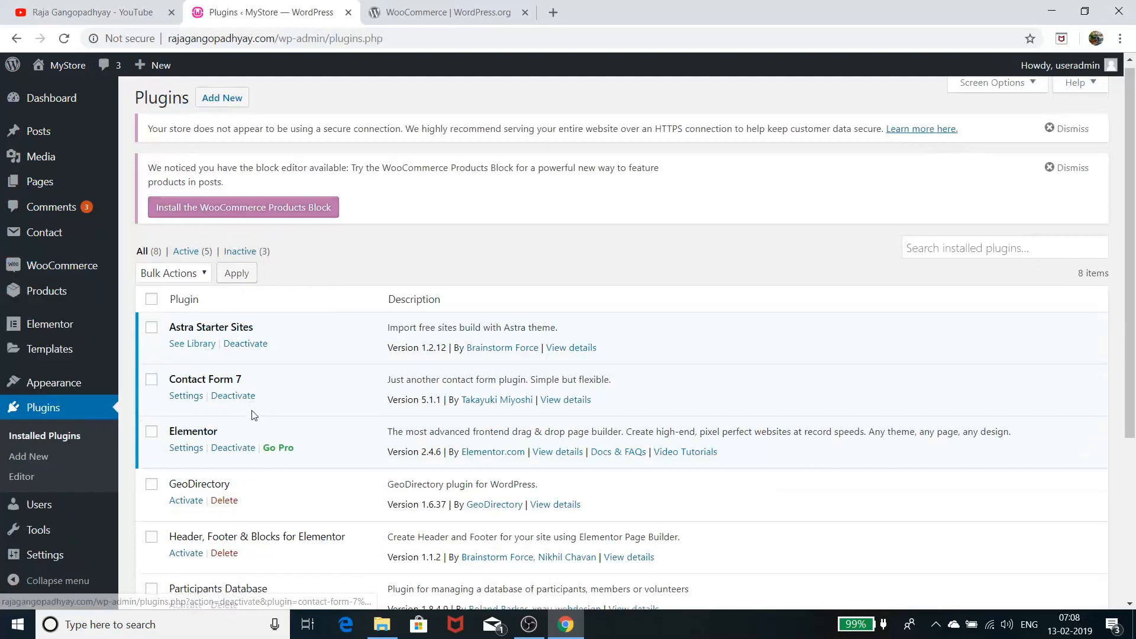
scroll(253, 414, up, 4)
scroll(253, 414, down, 5)
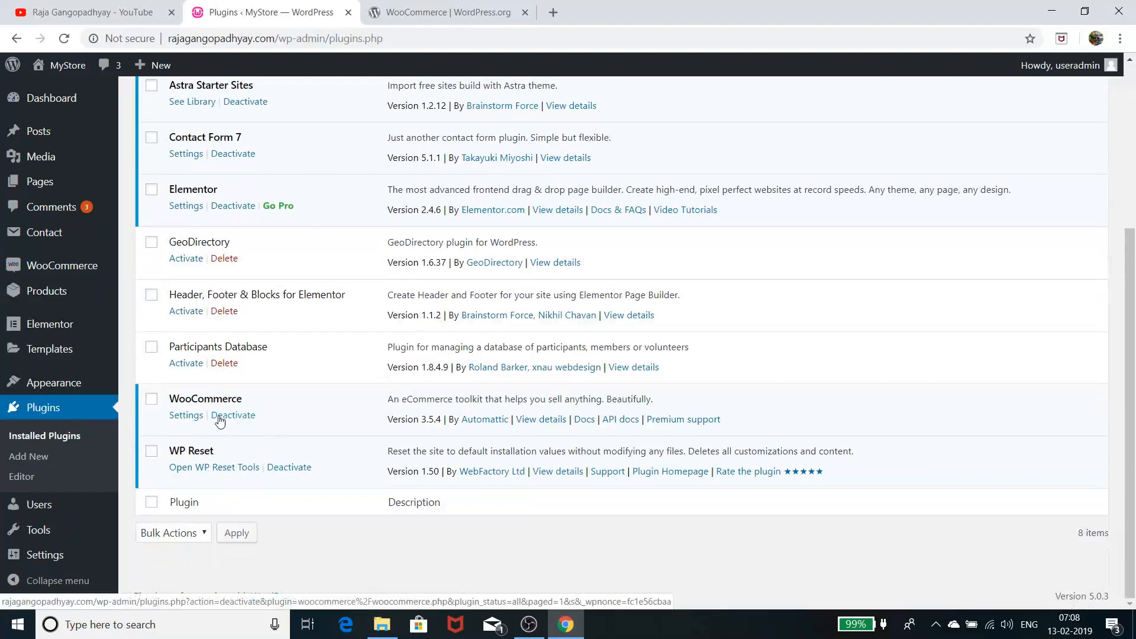
click(124, 23)
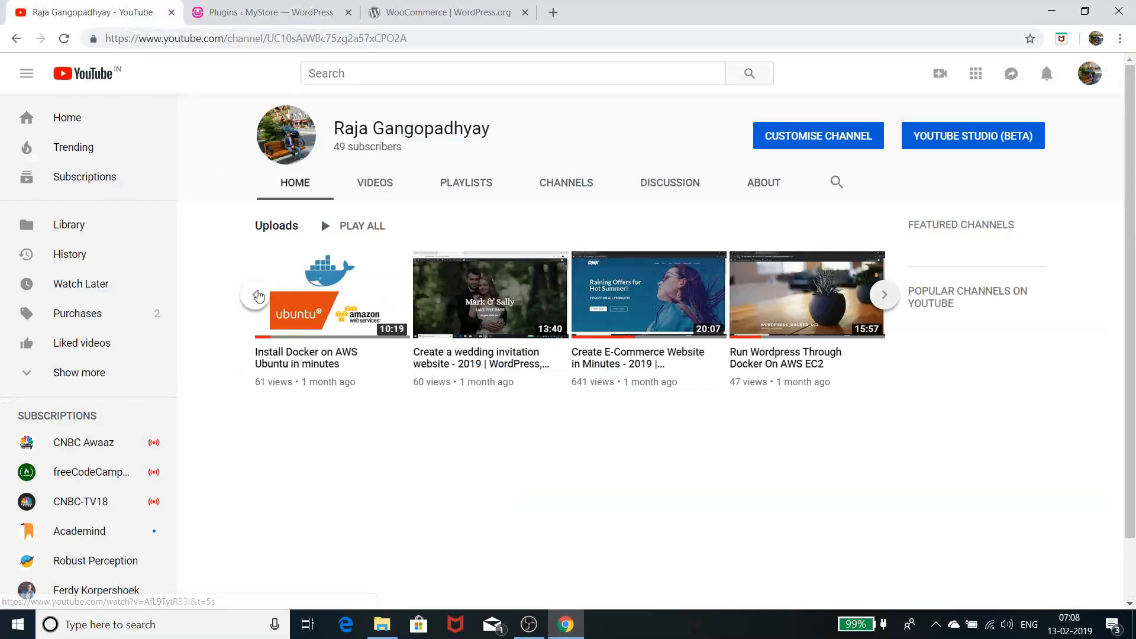
Page the channel's Uploads carousel back and forth, then return to the WordPress Plugins tab
click(256, 295)
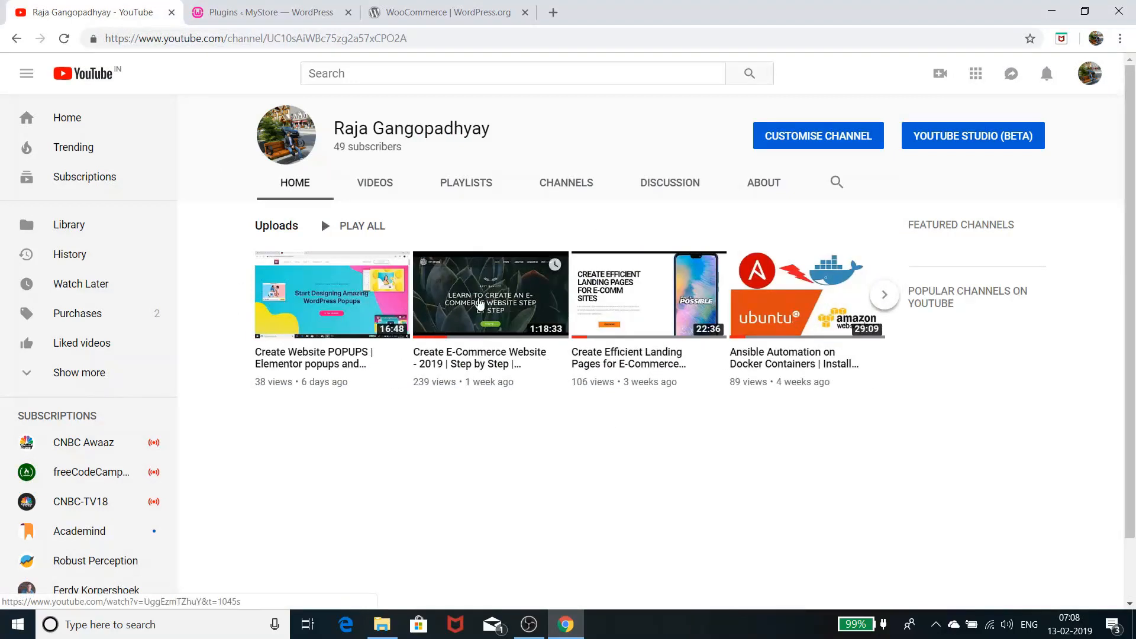
click(884, 295)
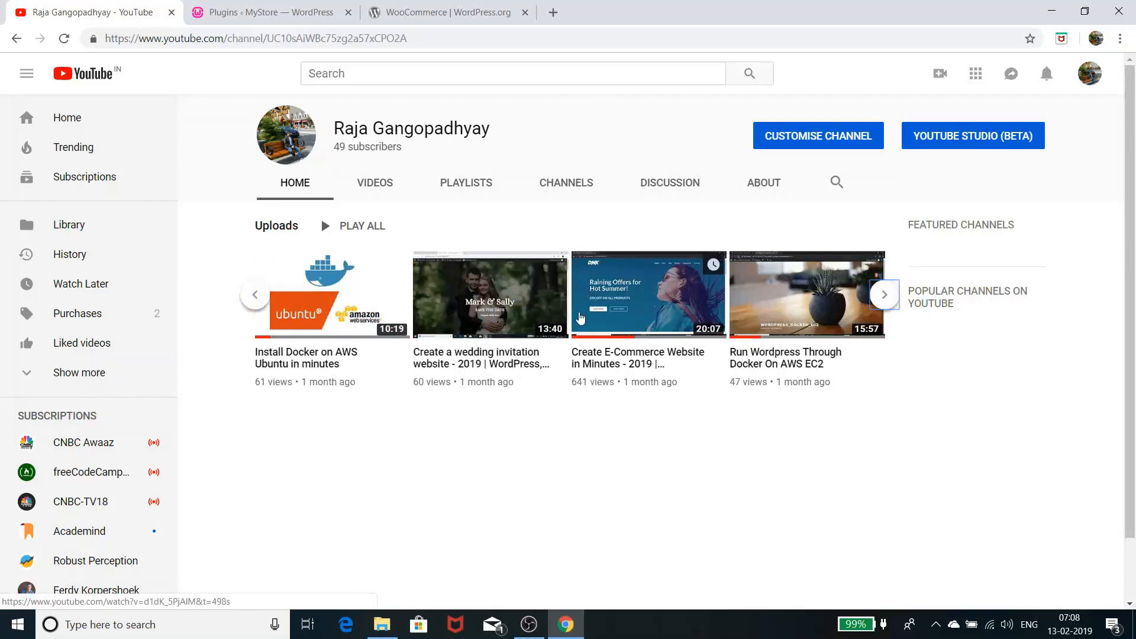
click(253, 296)
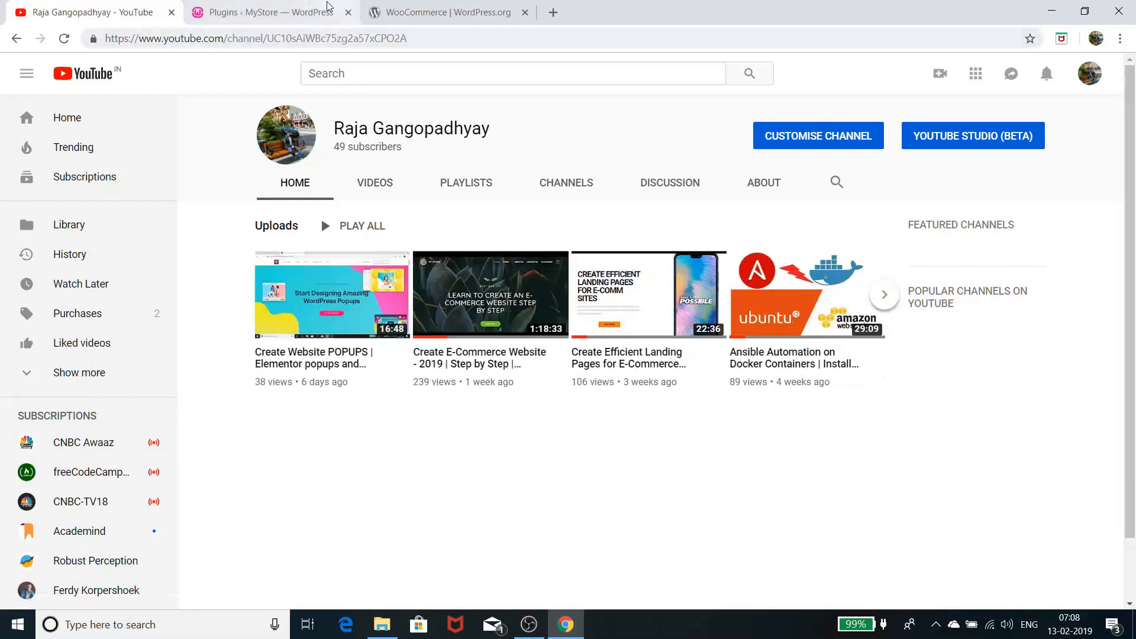
click(290, 10)
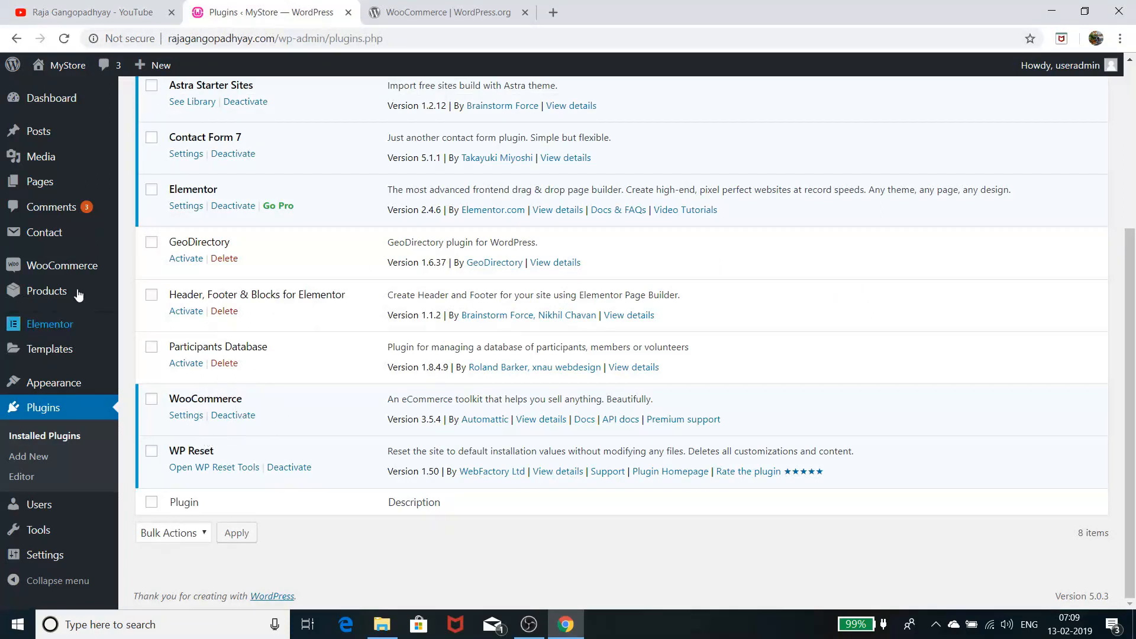
Bring up the link menu for Visit Site under MyStore in the admin bar
mouse_move(45, 285)
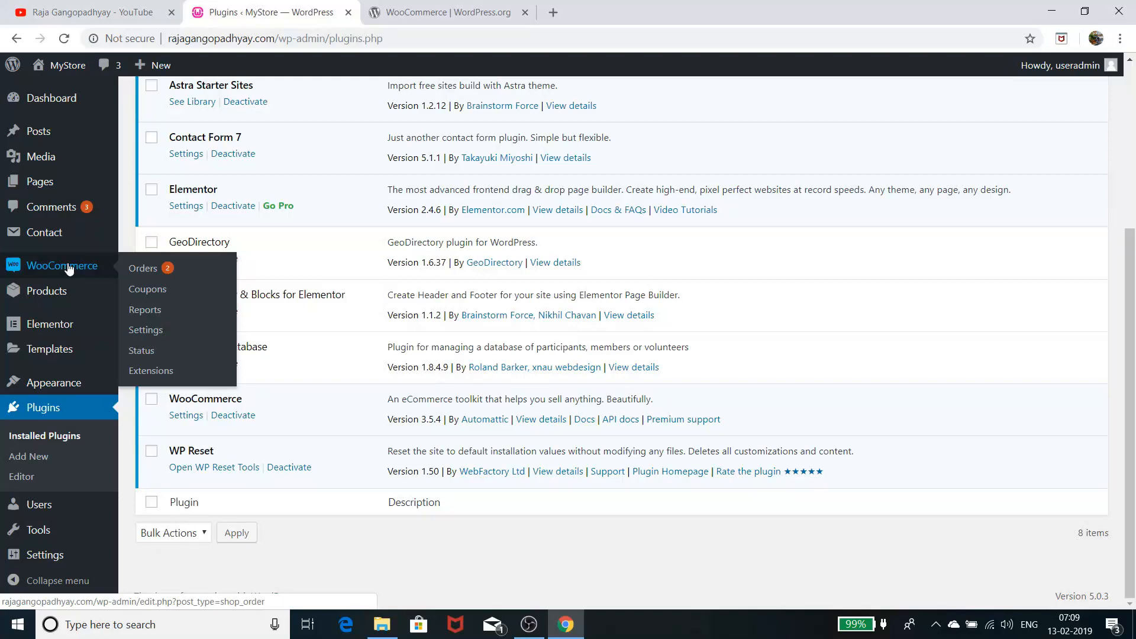
mouse_move(61, 66)
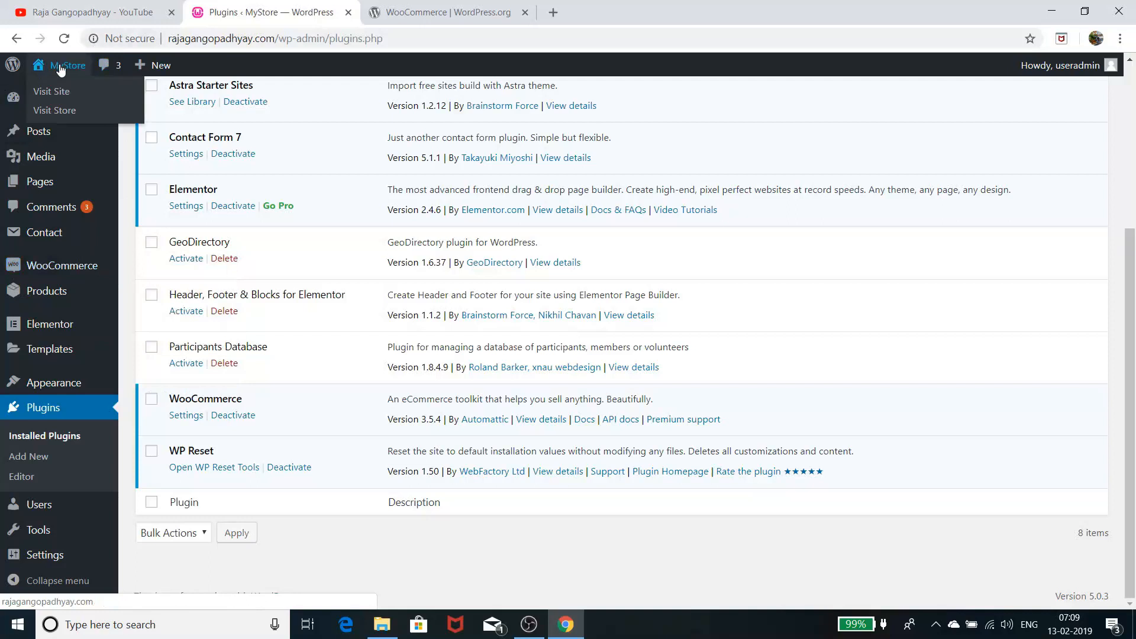
right_click(61, 90)
Open the MyStore storefront in a new tab and scroll over the DNK homepage
click(95, 97)
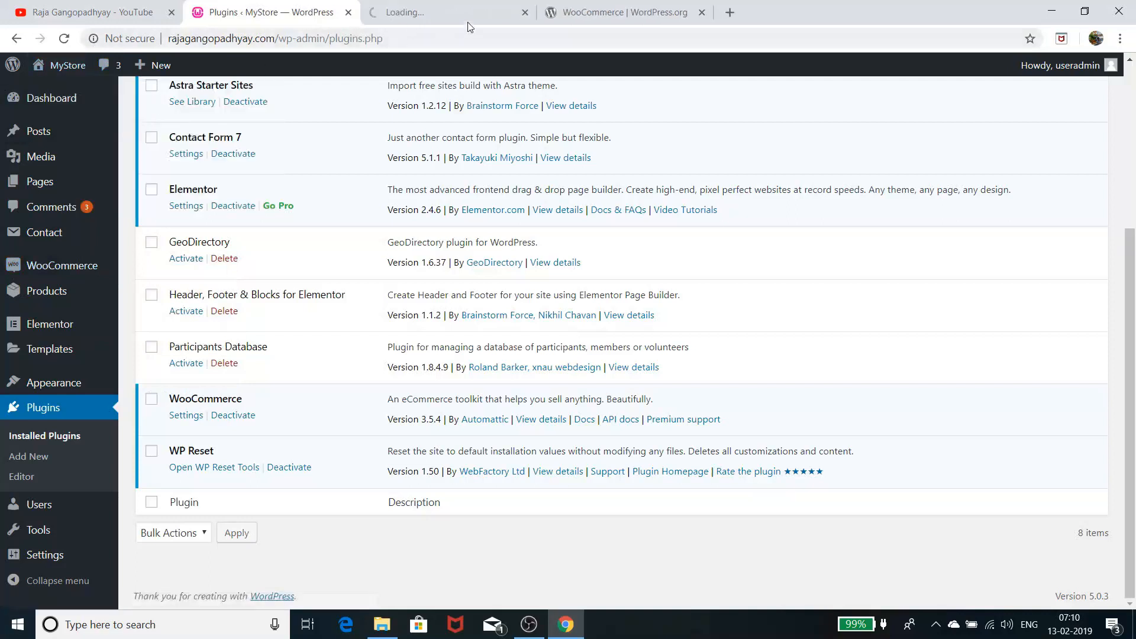
click(450, 12)
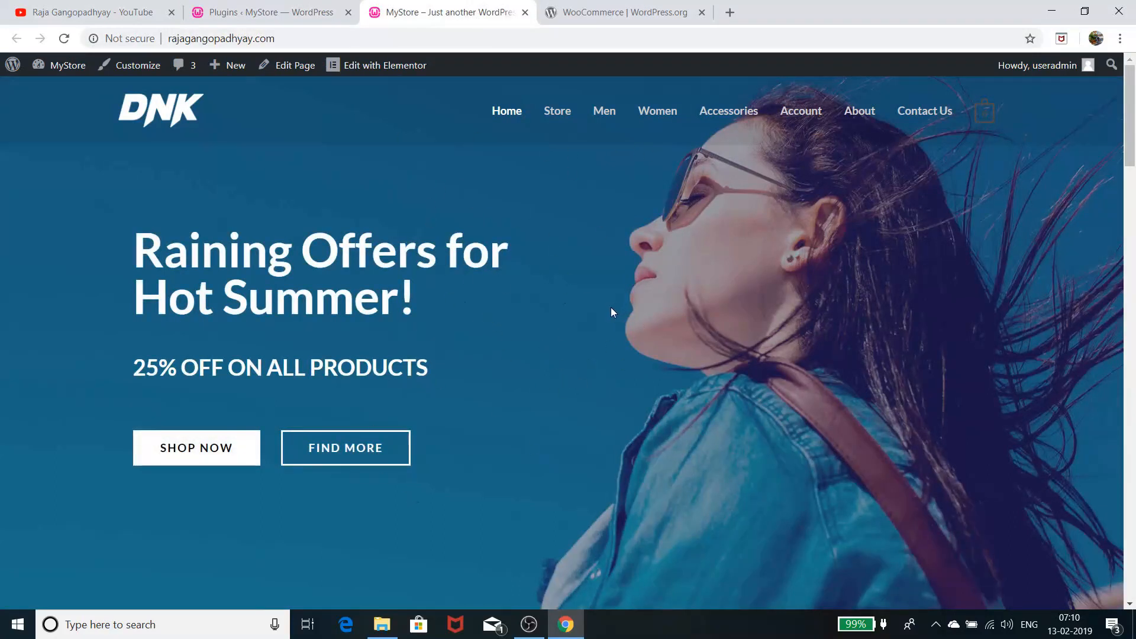
scroll(611, 307, down, 15)
scroll(620, 388, down, 15)
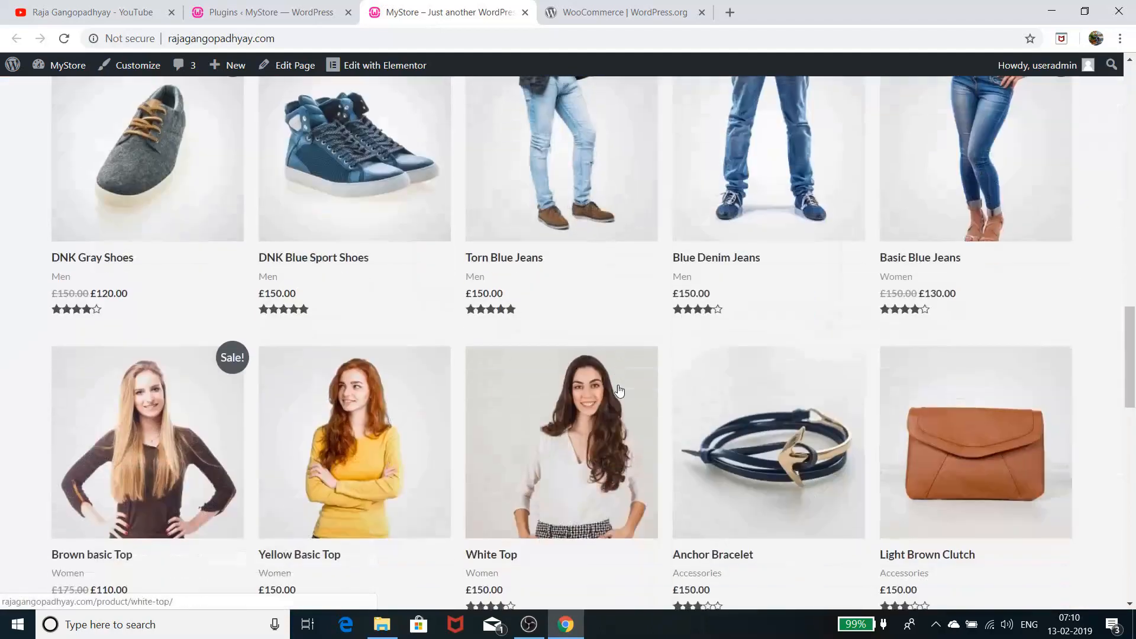
scroll(619, 388, up, 7)
scroll(619, 384, up, 20)
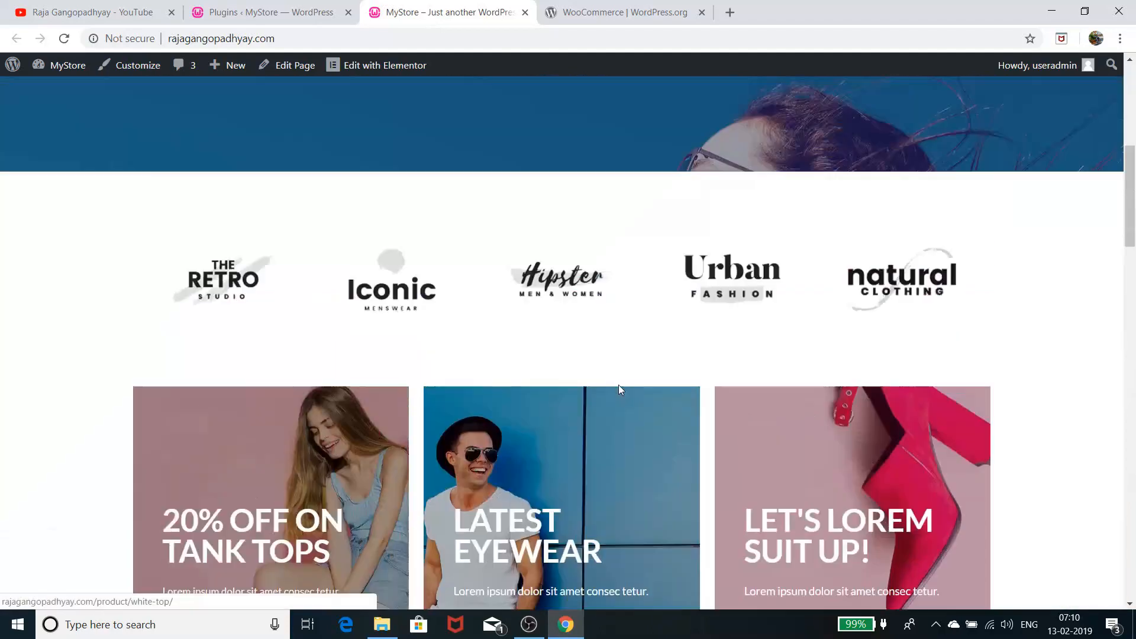
Page to the older YouTube uploads, then return to the MyStore homepage
click(108, 17)
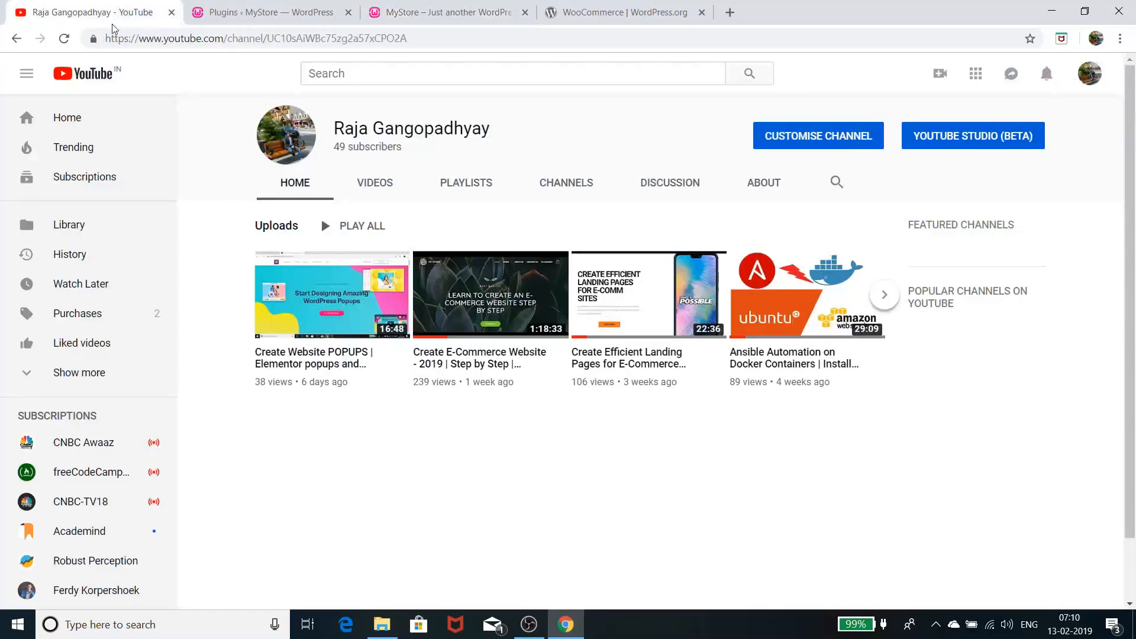
click(882, 297)
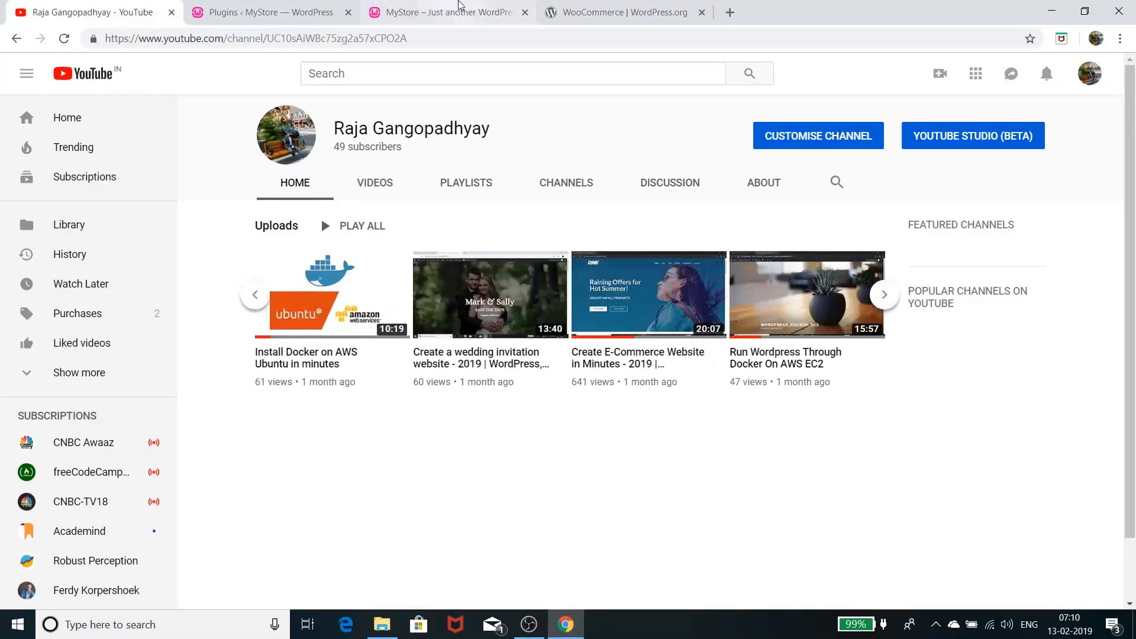
click(445, 12)
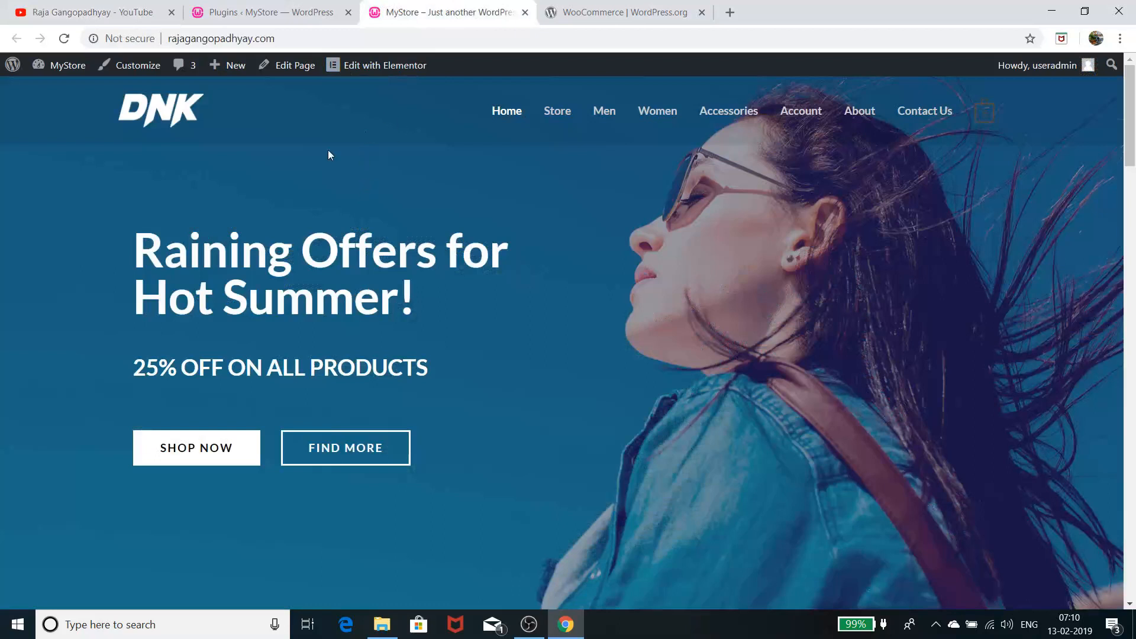
From the Plugins tab, go to WooCommerce > Orders and then WooCommerce > Settings
click(274, 11)
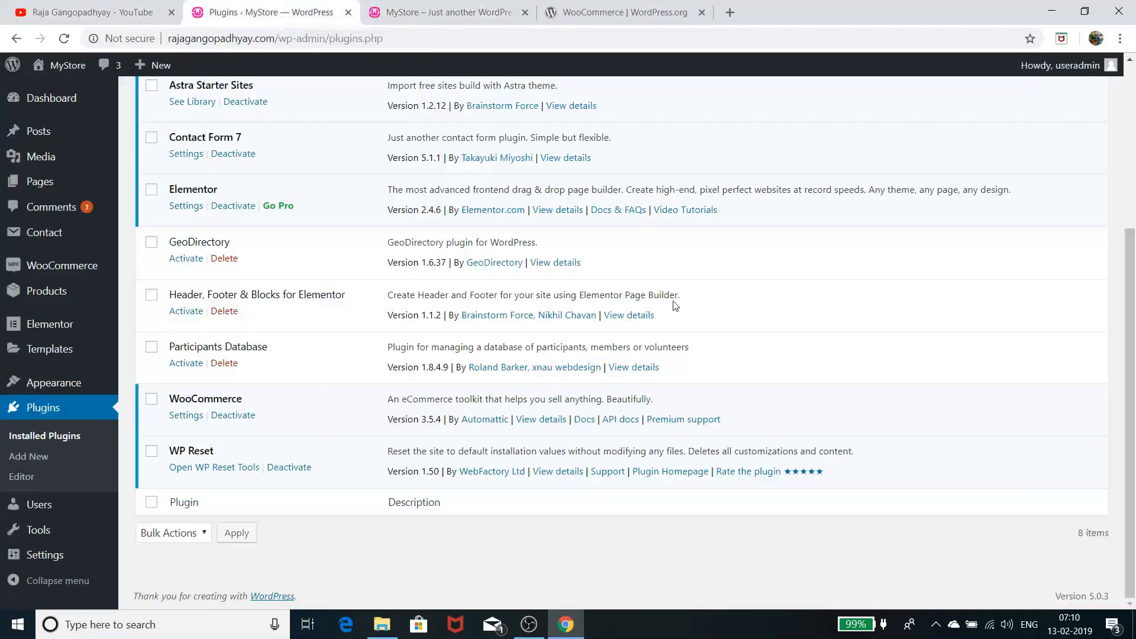
mouse_move(77, 273)
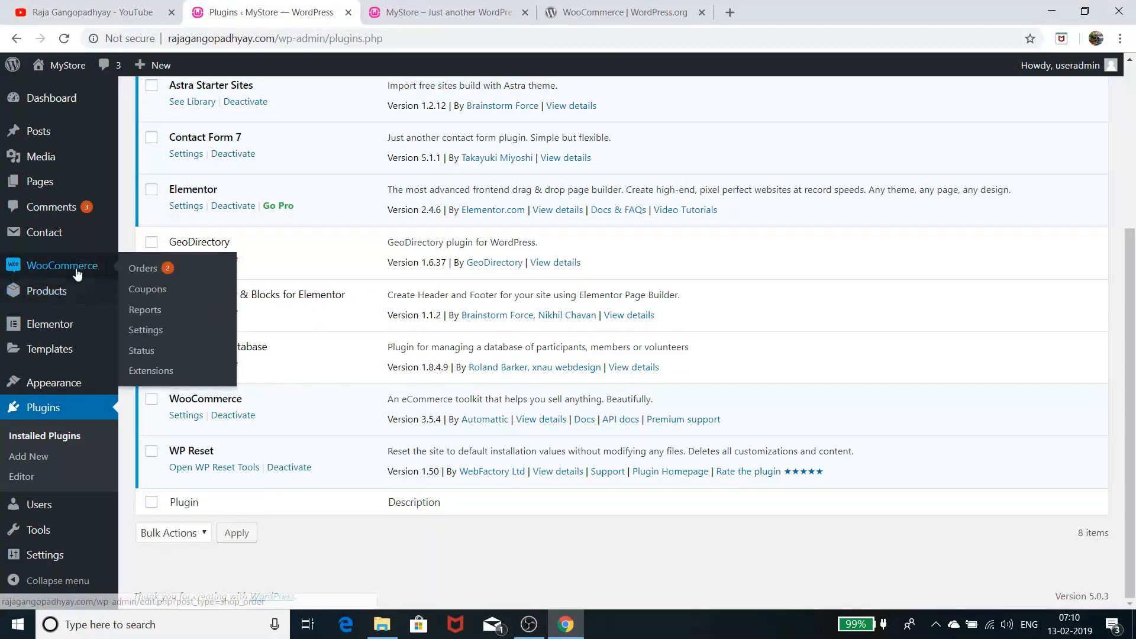
click(77, 268)
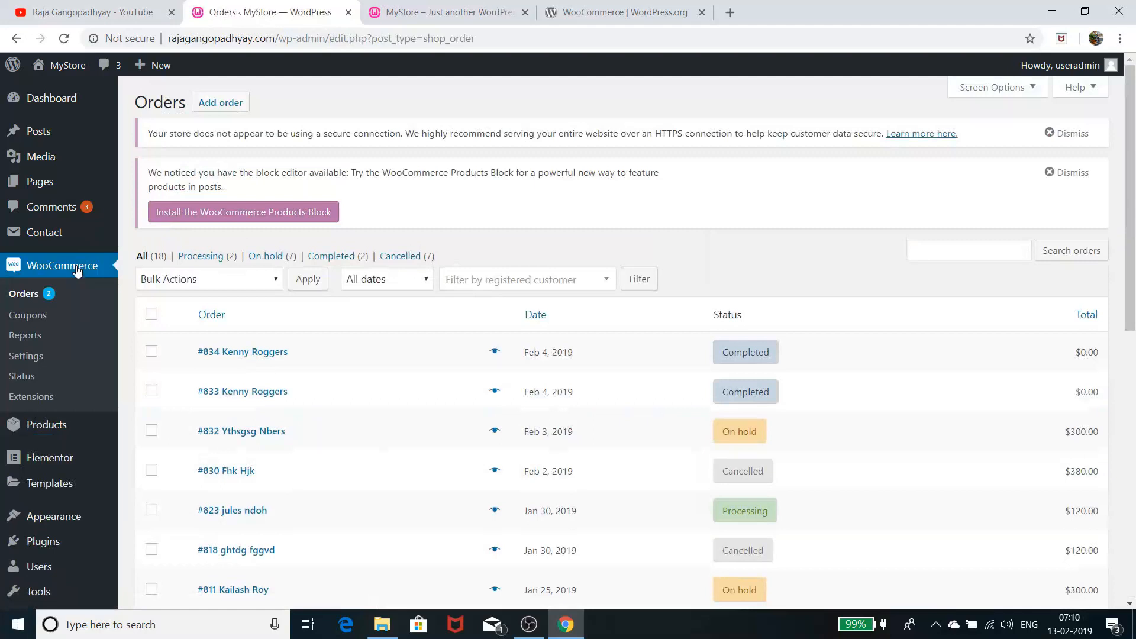
click(34, 359)
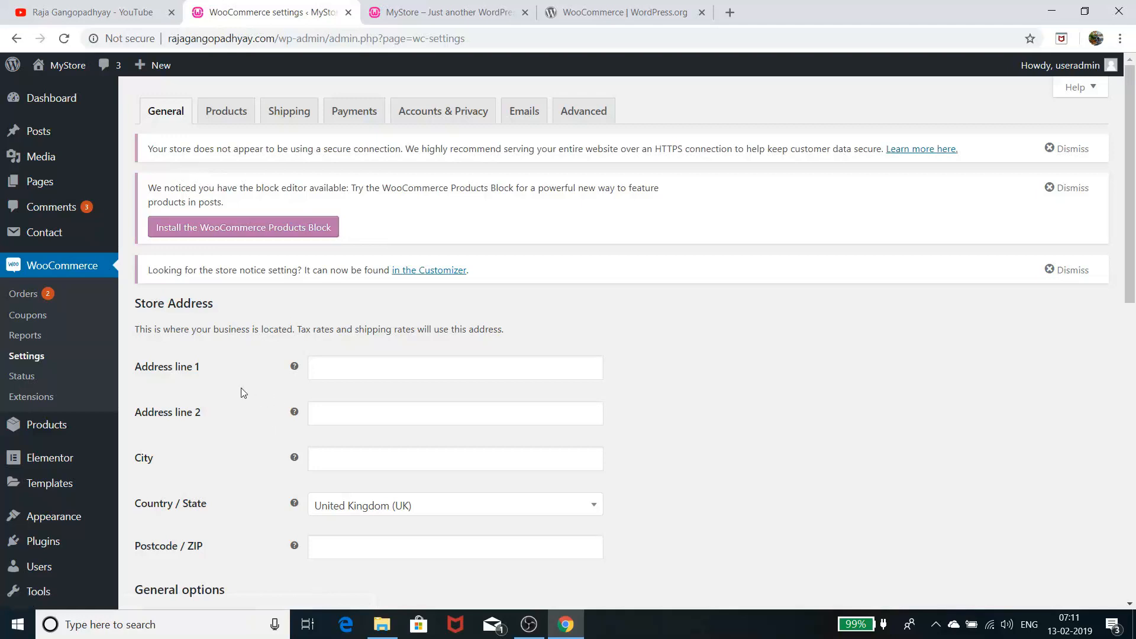
scroll(242, 386, down, 1)
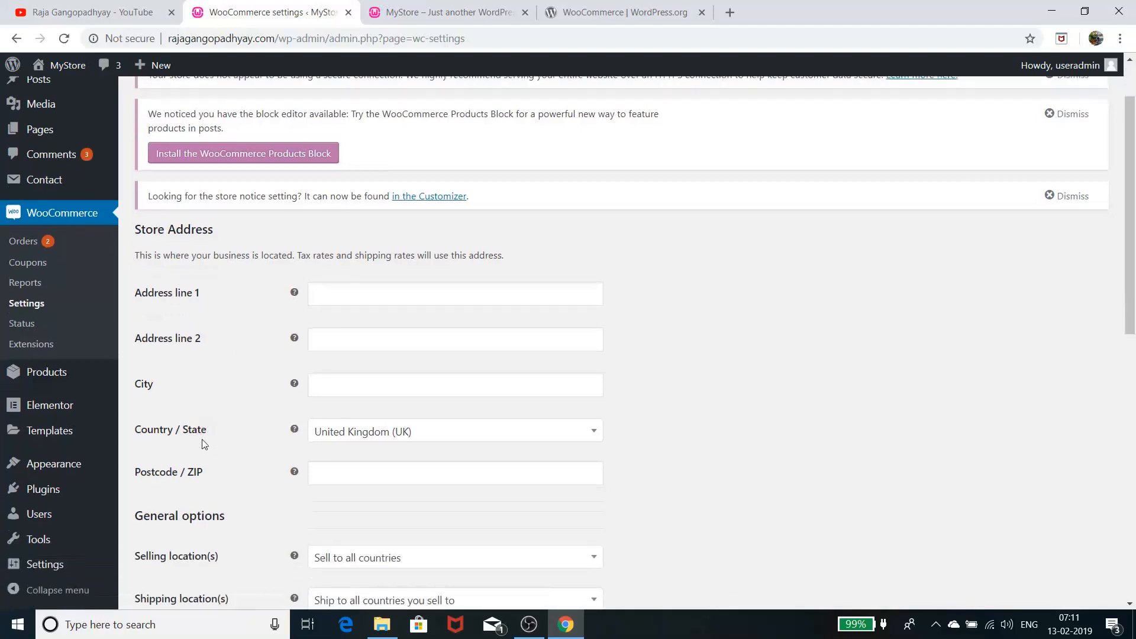
scroll(204, 470, down, 1)
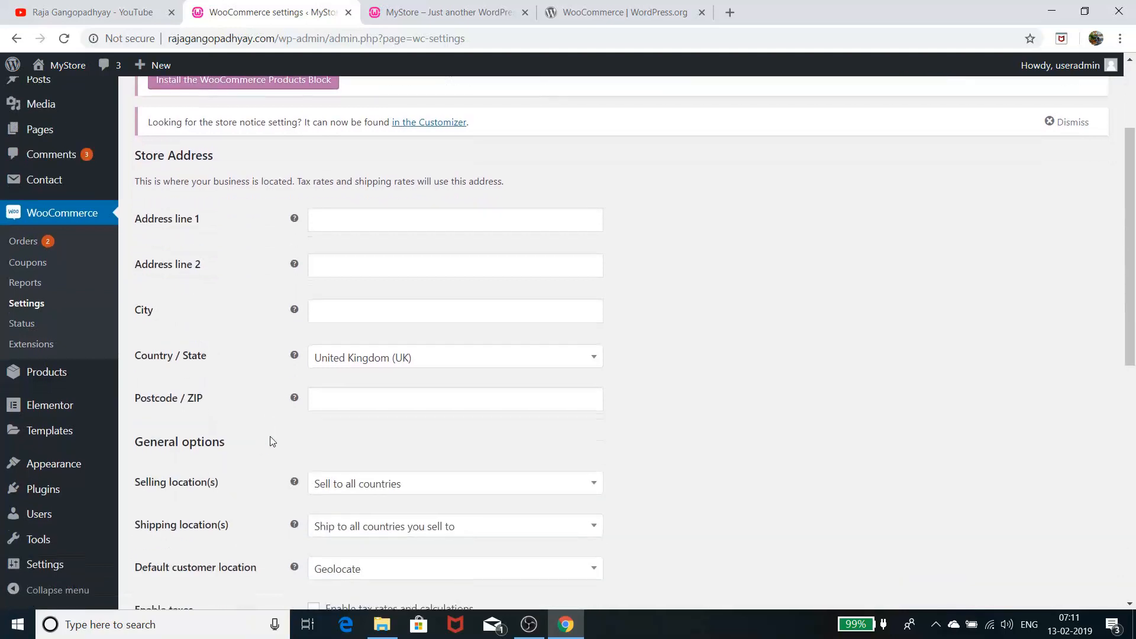
scroll(271, 441, down, 1)
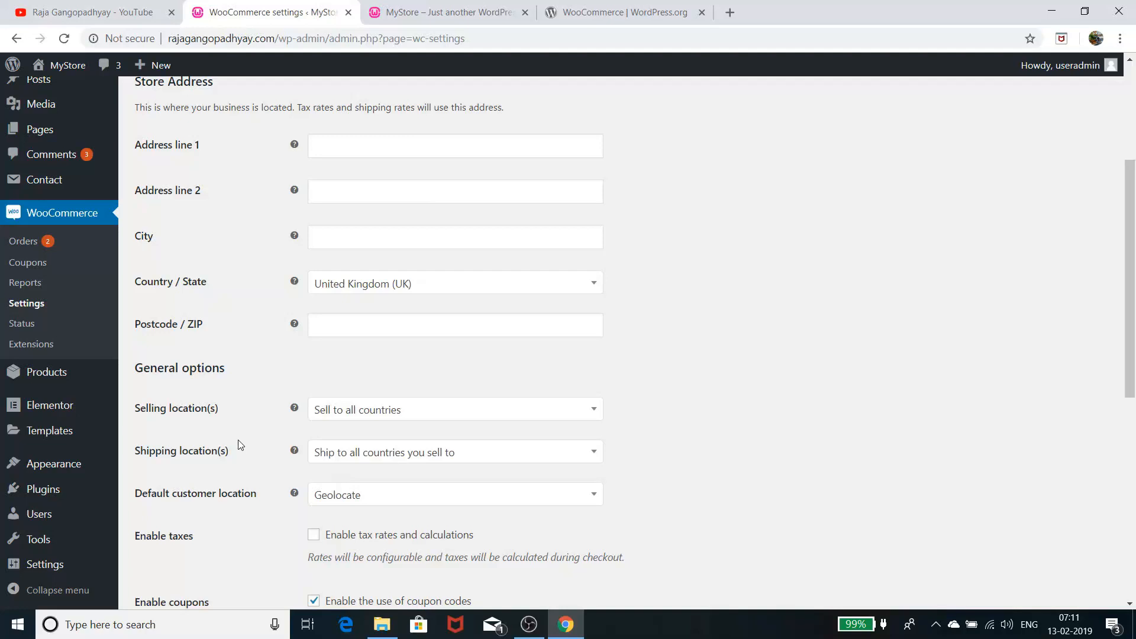
scroll(240, 445, down, 1)
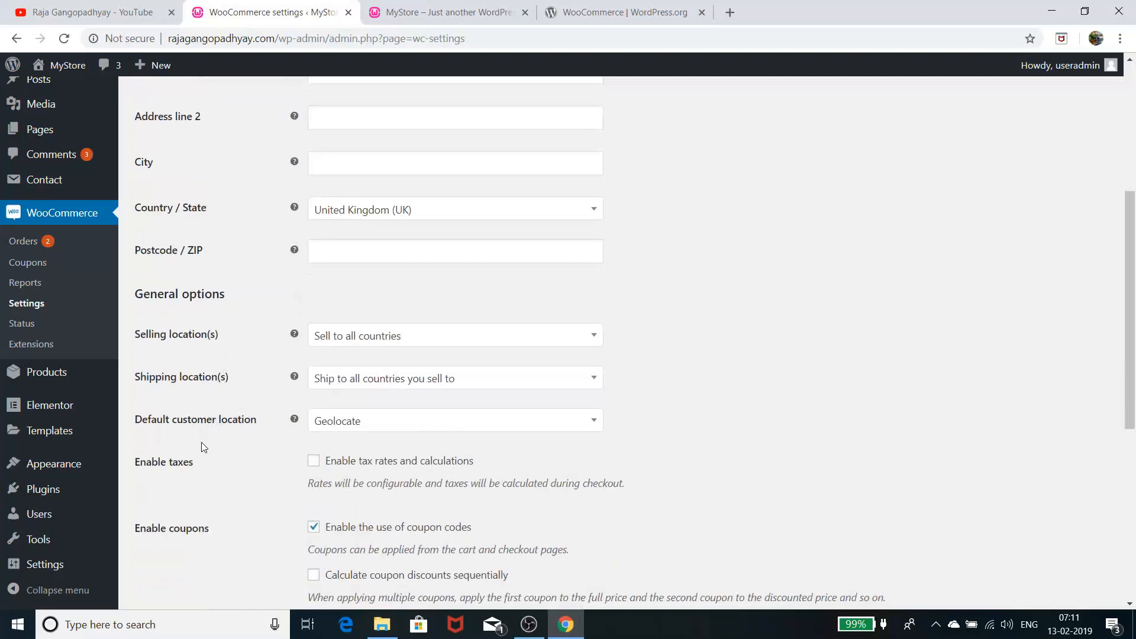
scroll(201, 445, down, 2)
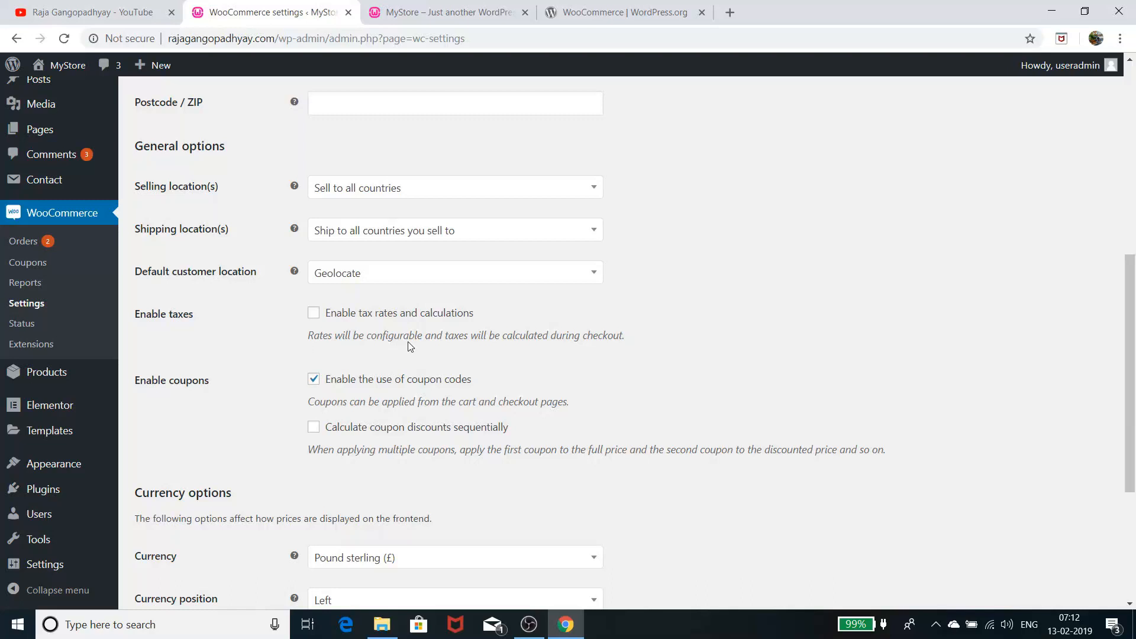
scroll(407, 342, down, 3)
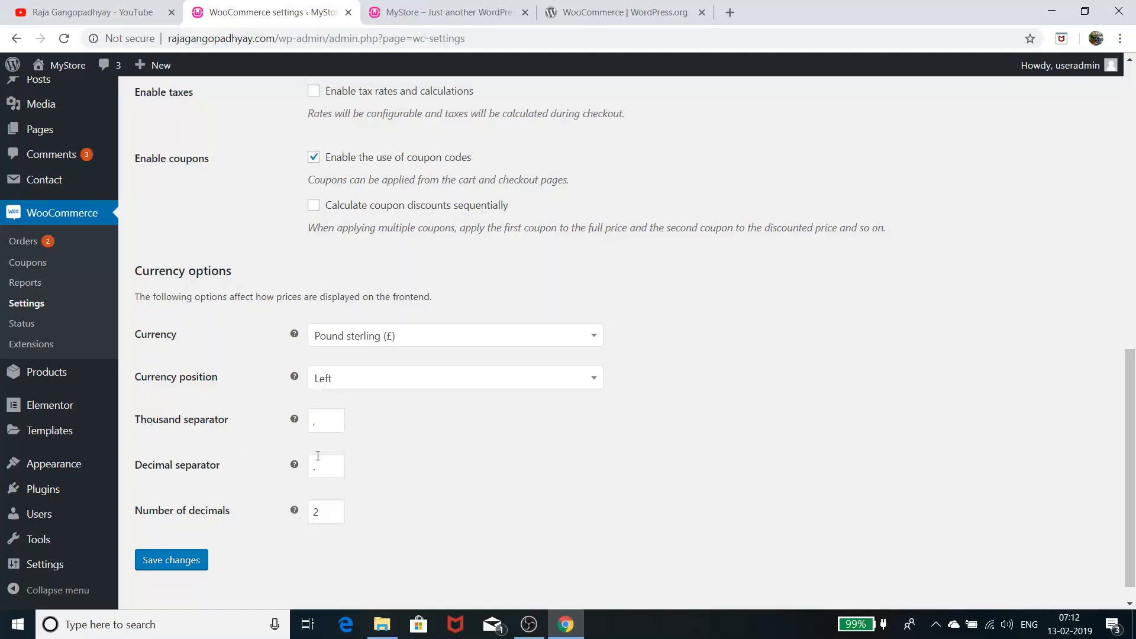
scroll(256, 479, up, 11)
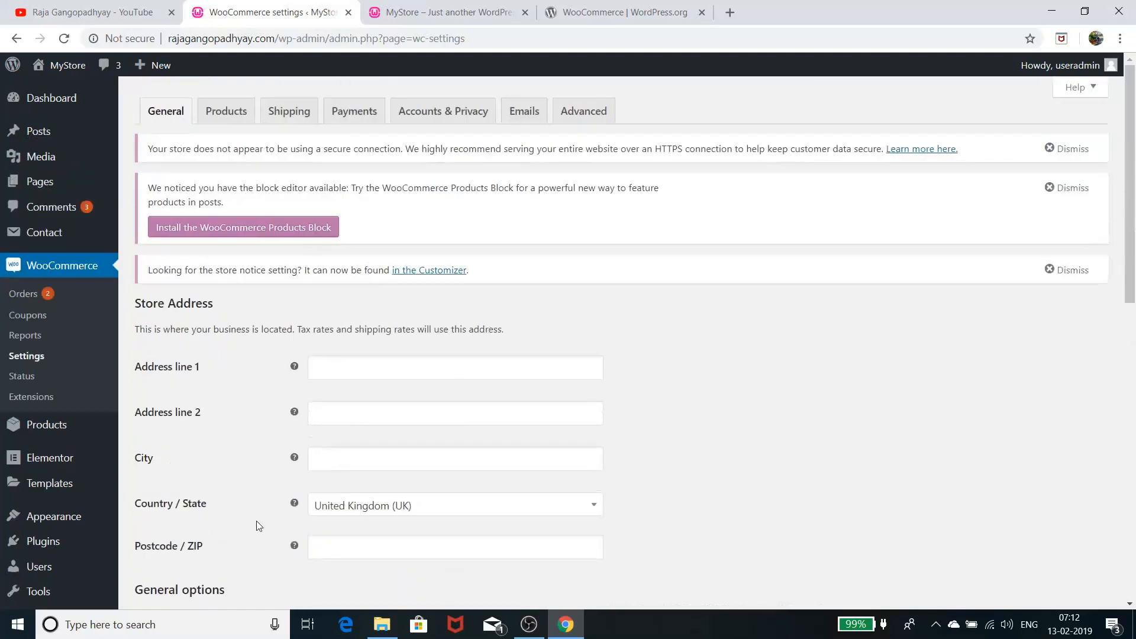
Scroll through the General settings, then open the Products settings tab
scroll(338, 469, down, 6)
scroll(336, 483, up, 3)
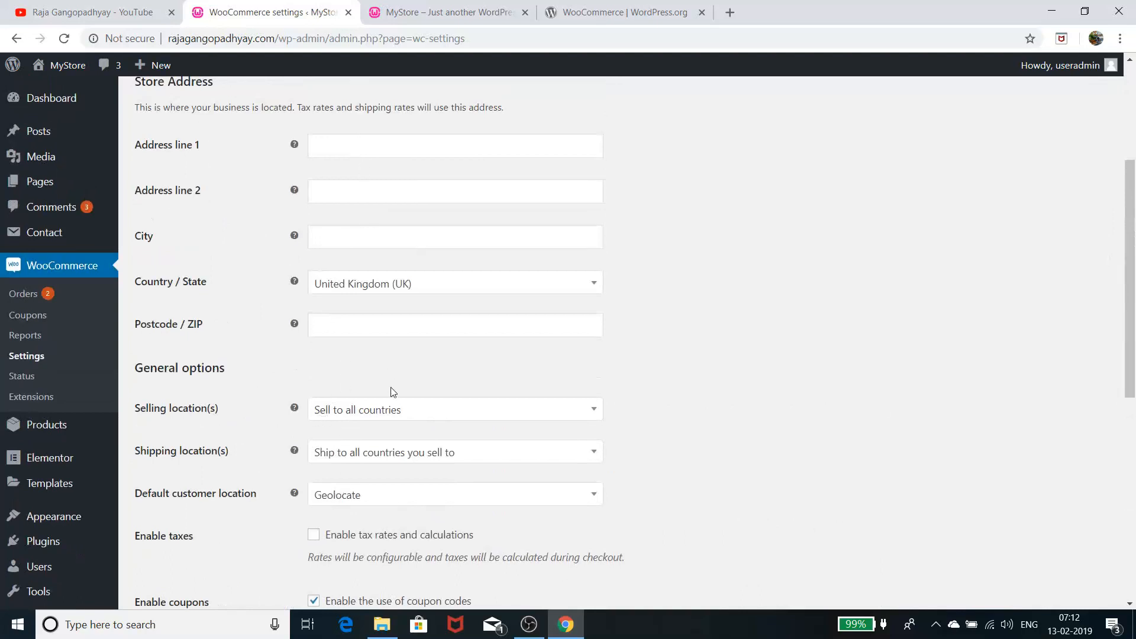
scroll(399, 450, down, 2)
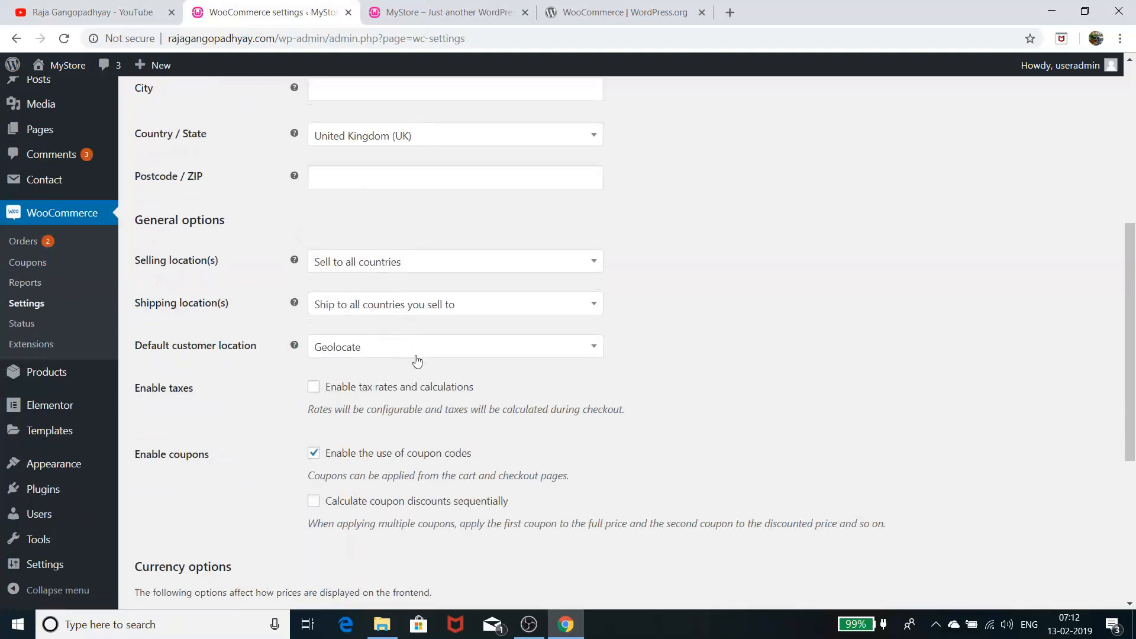
scroll(422, 361, down, 1)
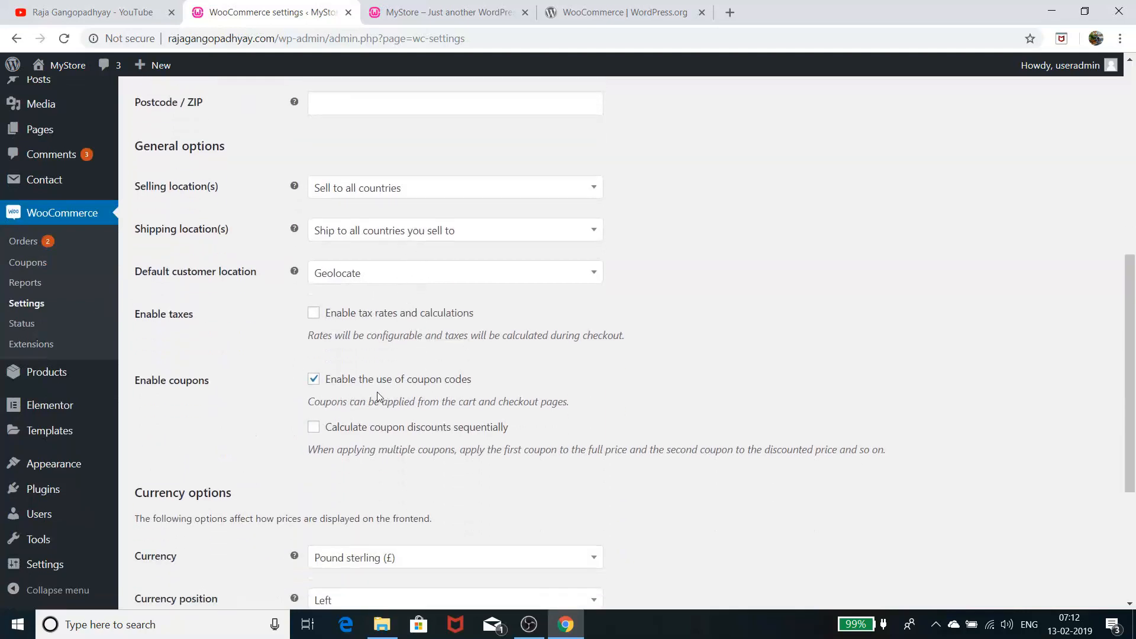
scroll(377, 396, down, 3)
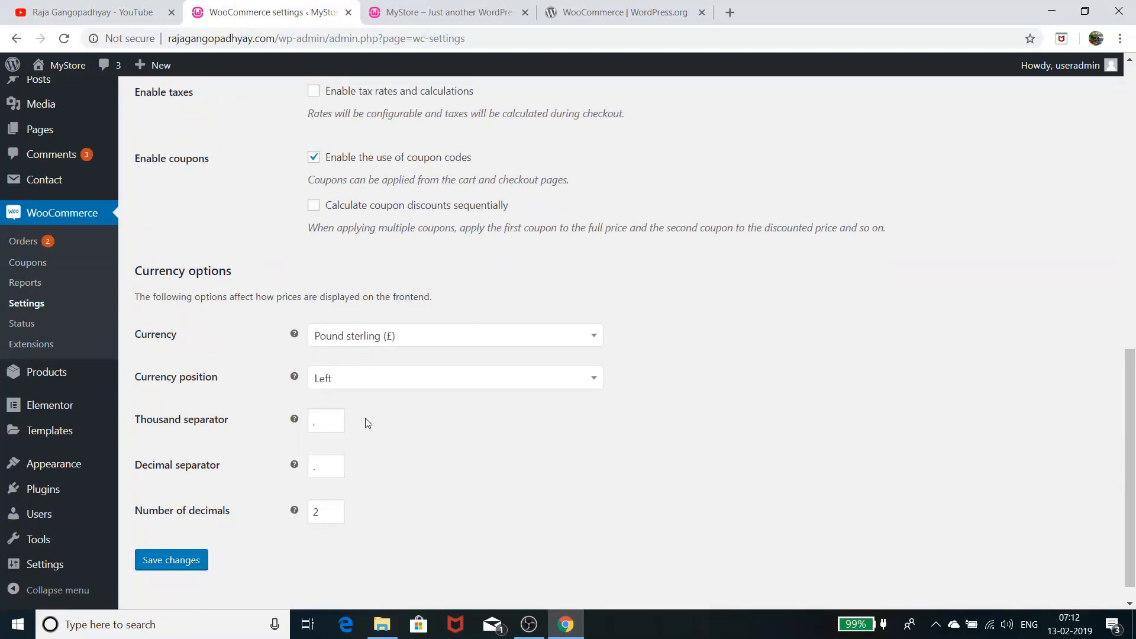
scroll(368, 422, up, 9)
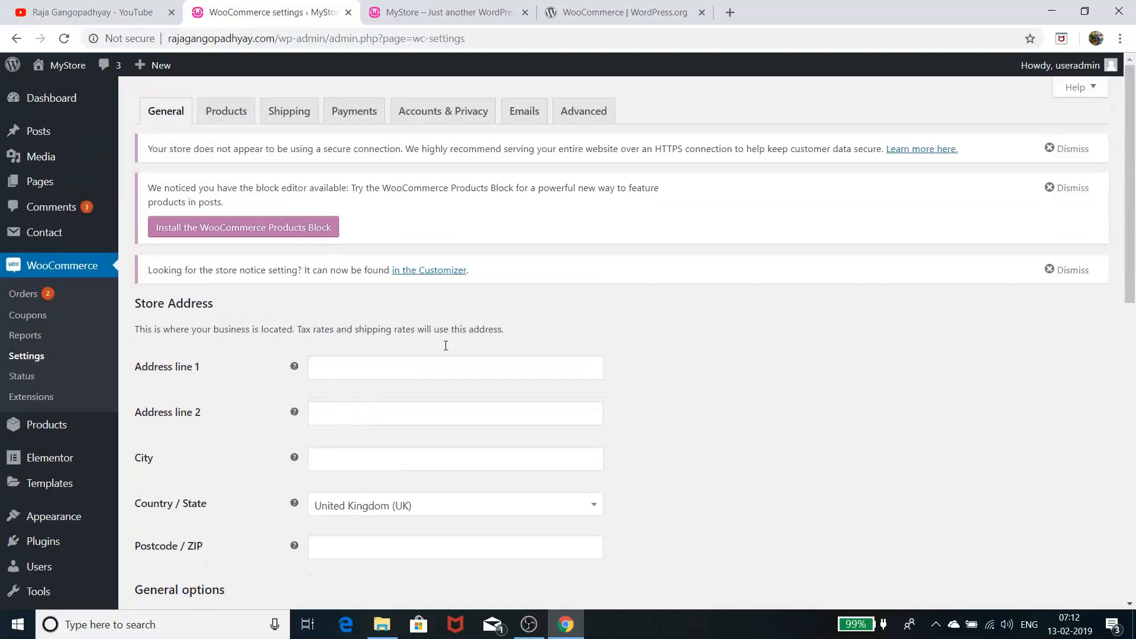
click(225, 112)
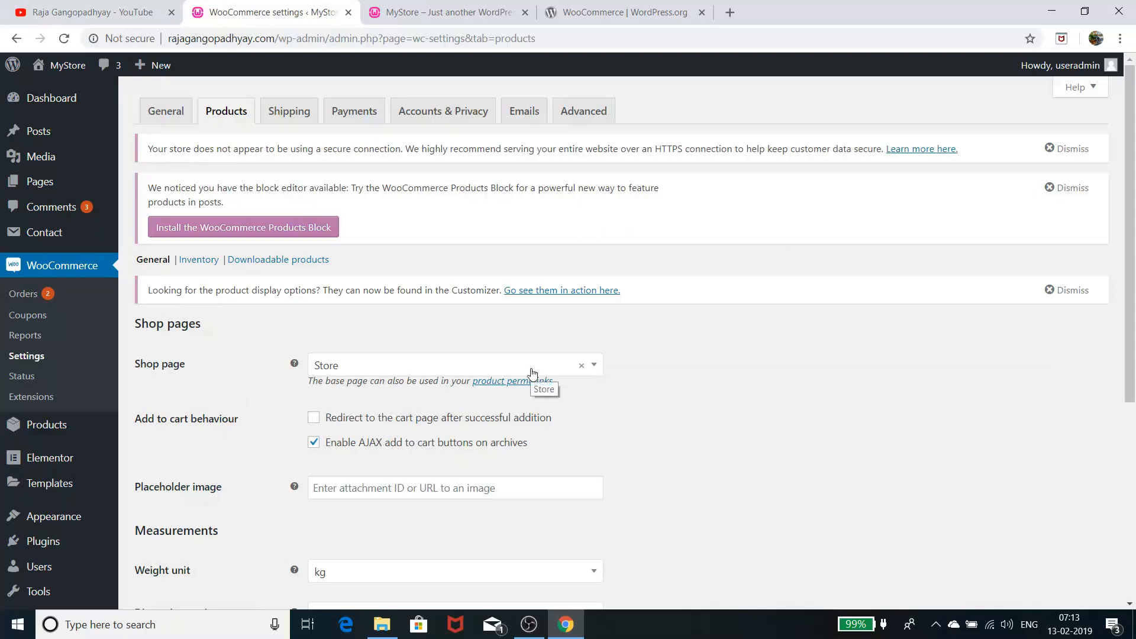
Glance at YouTube, come back to the settings, then switch to the MyStore homepage
click(115, 13)
click(288, 18)
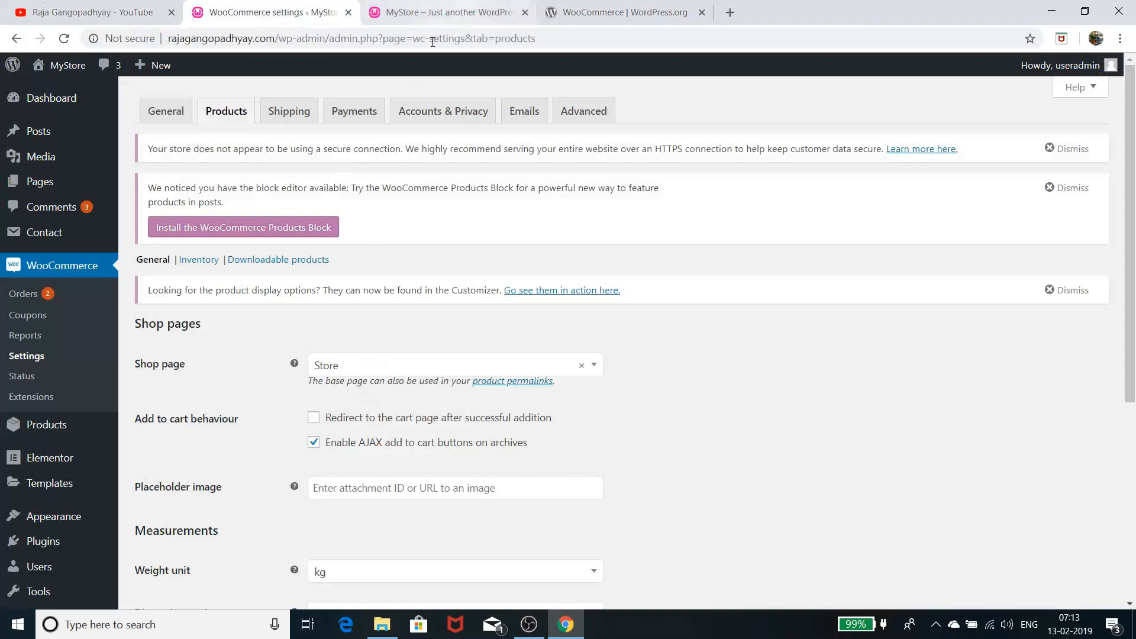
click(441, 12)
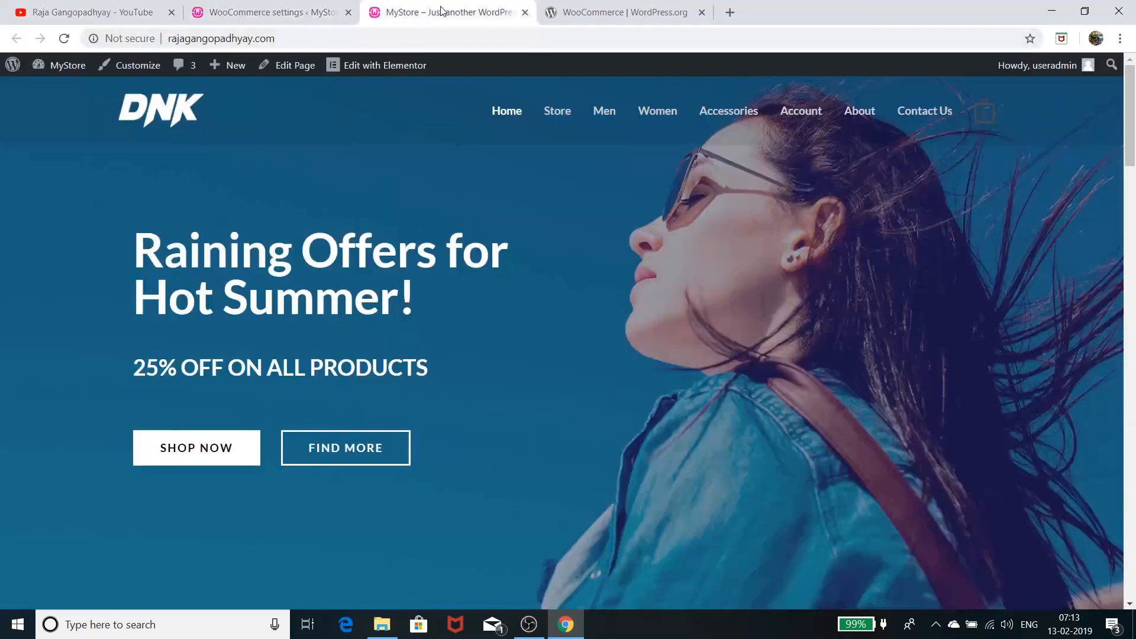
click(564, 112)
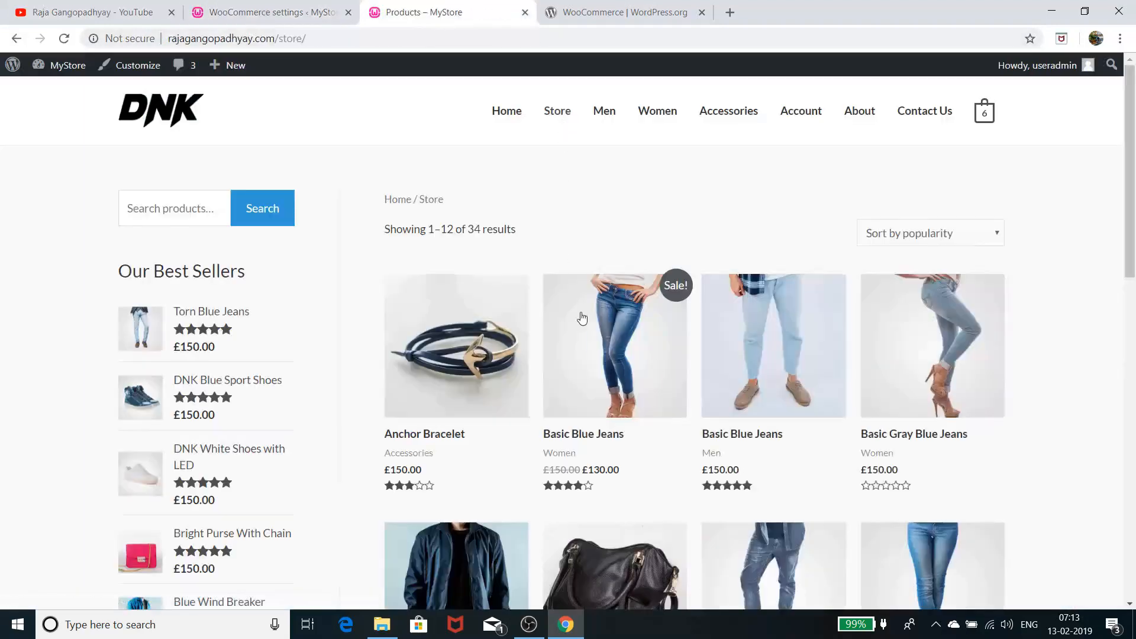
scroll(630, 423, down, 3)
scroll(631, 419, down, 10)
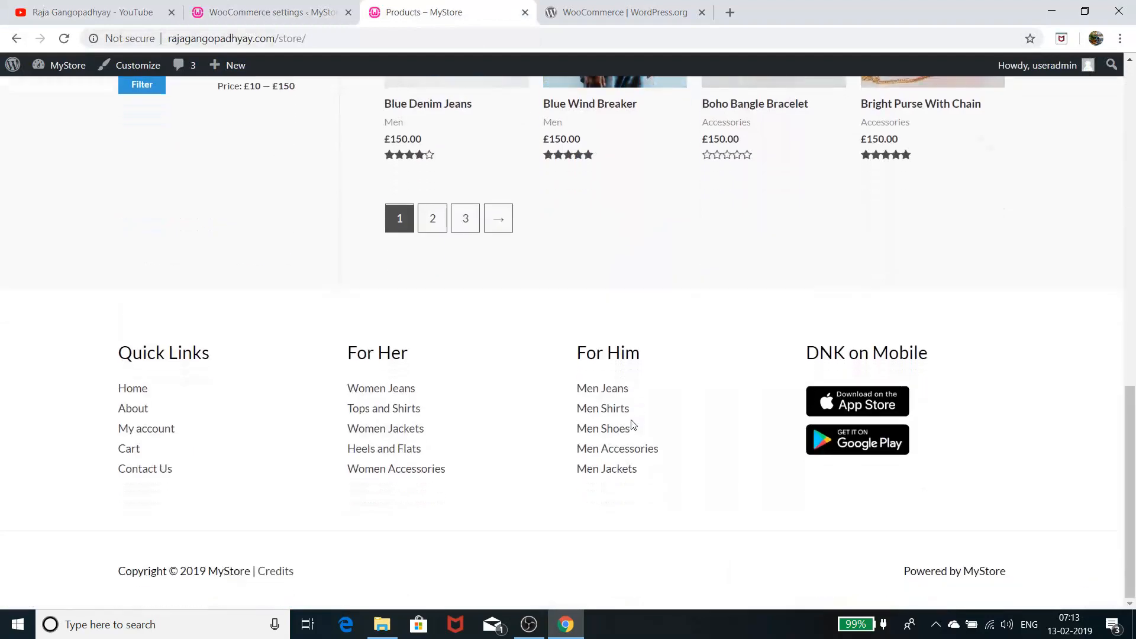
scroll(631, 420, up, 10)
scroll(631, 420, up, 3)
scroll(635, 420, down, 3)
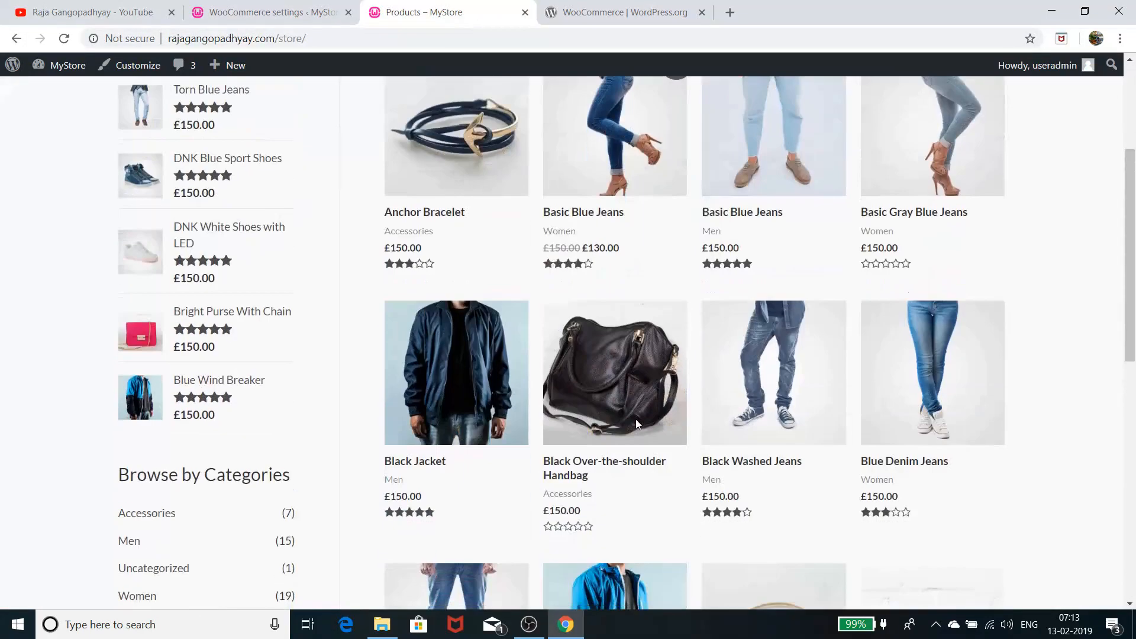
scroll(165, 256, up, 3)
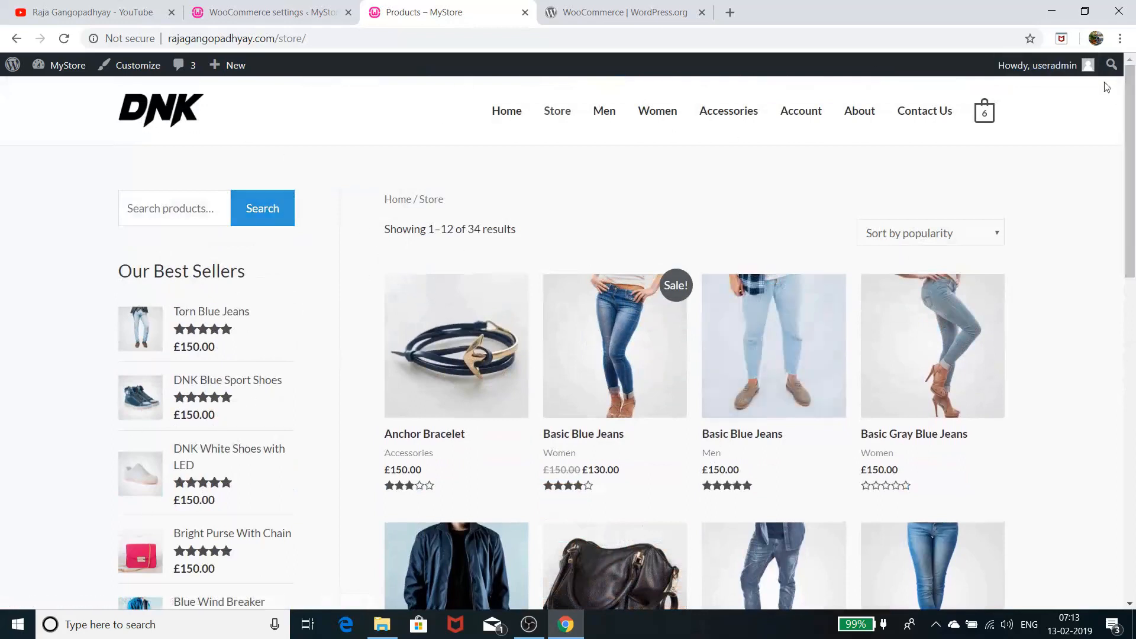
mouse_move(987, 117)
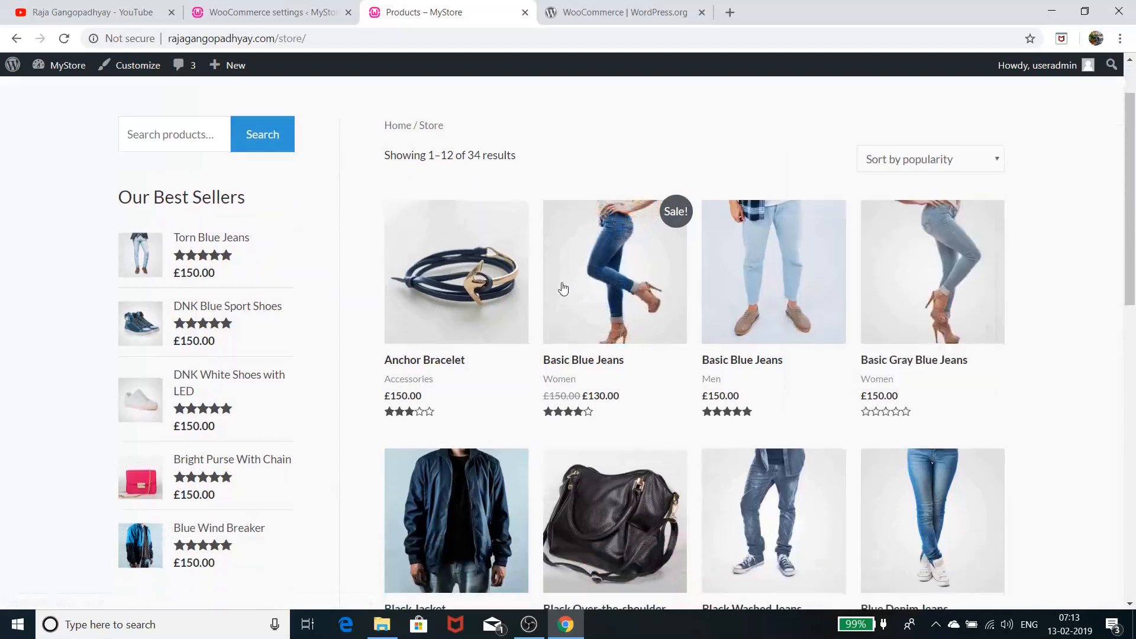
scroll(882, 358, down, 2)
scroll(882, 358, down, 2)
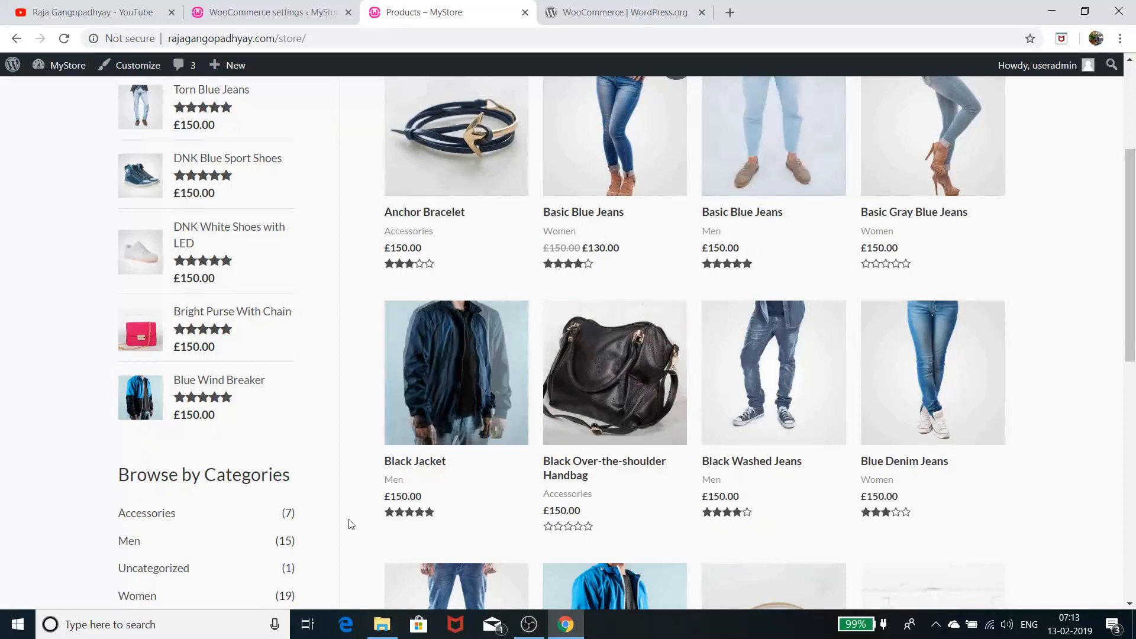
scroll(678, 223, up, 3)
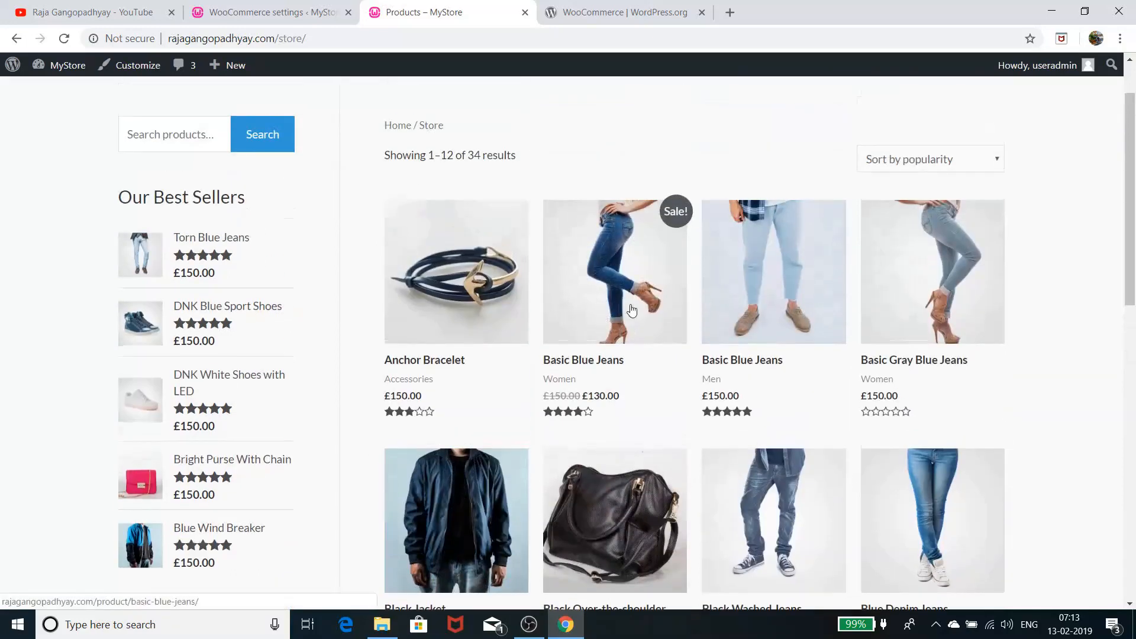
drag(580, 385, 553, 383)
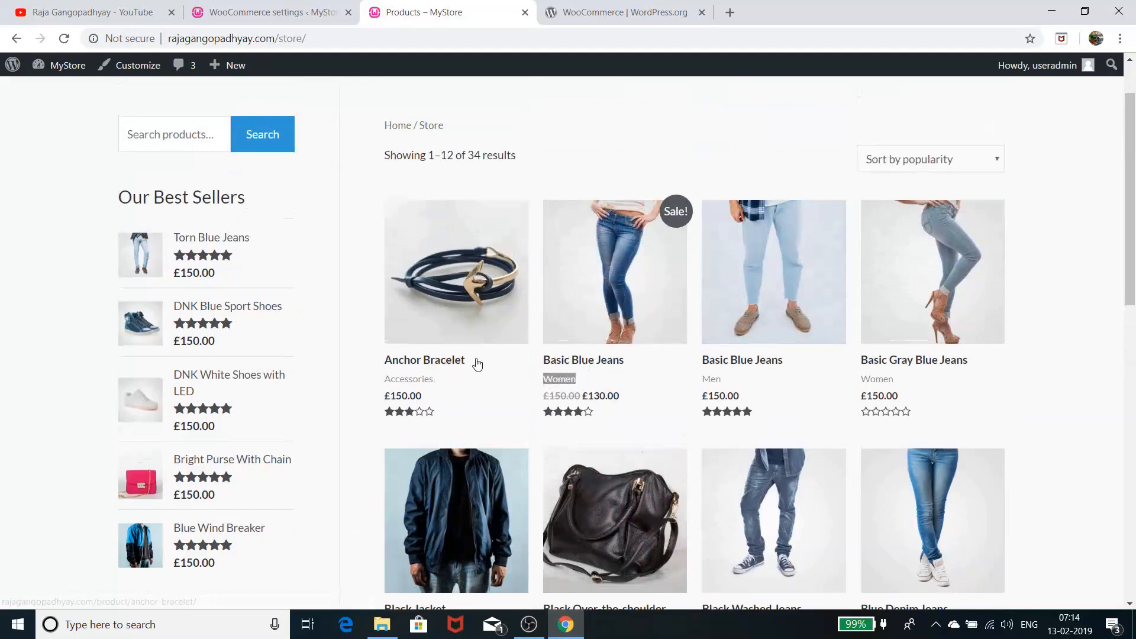
click(414, 364)
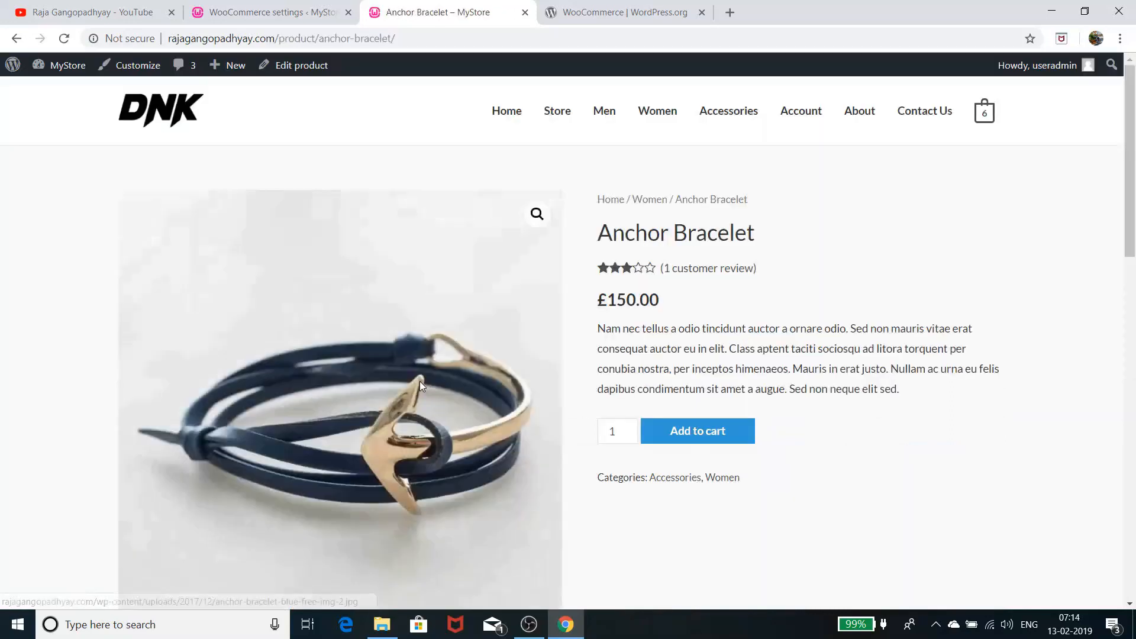
click(16, 38)
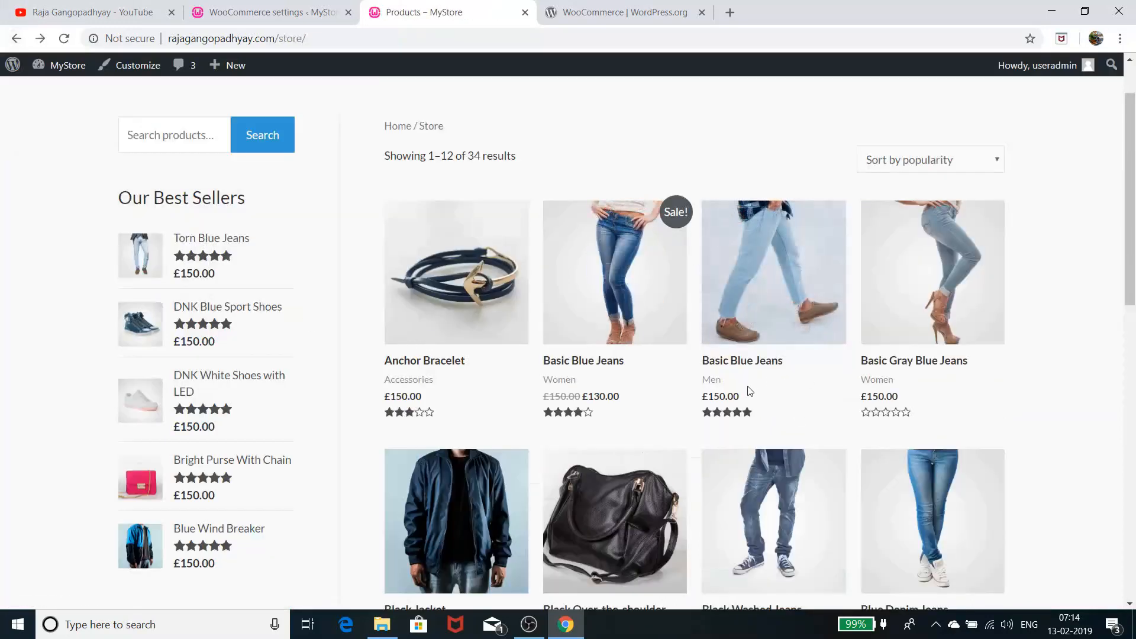
scroll(472, 303, down, 6)
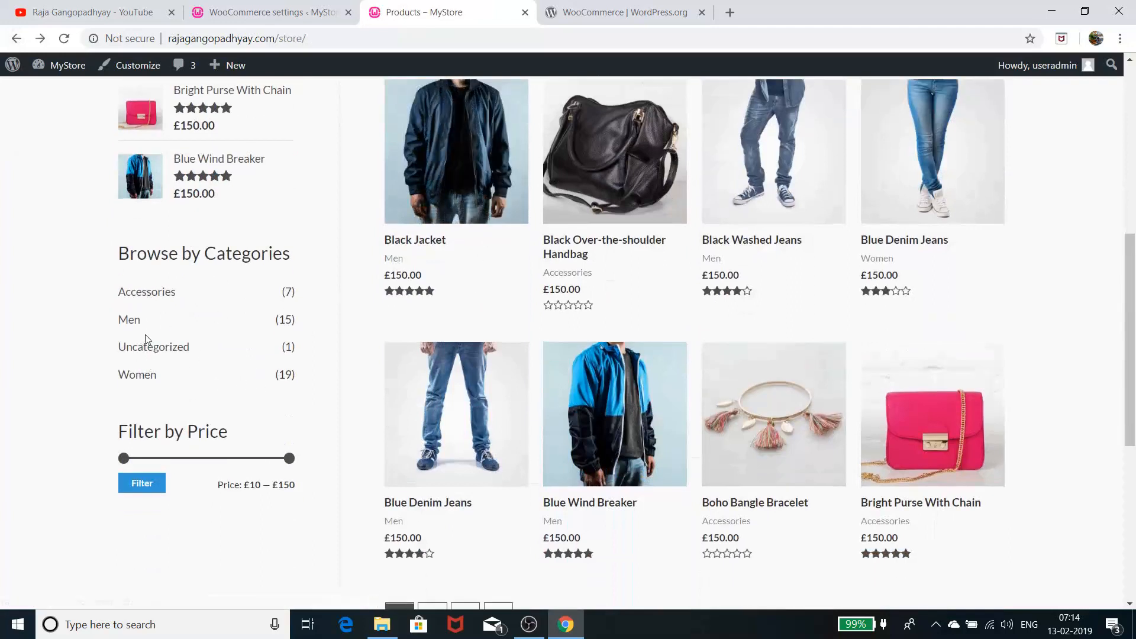
click(142, 376)
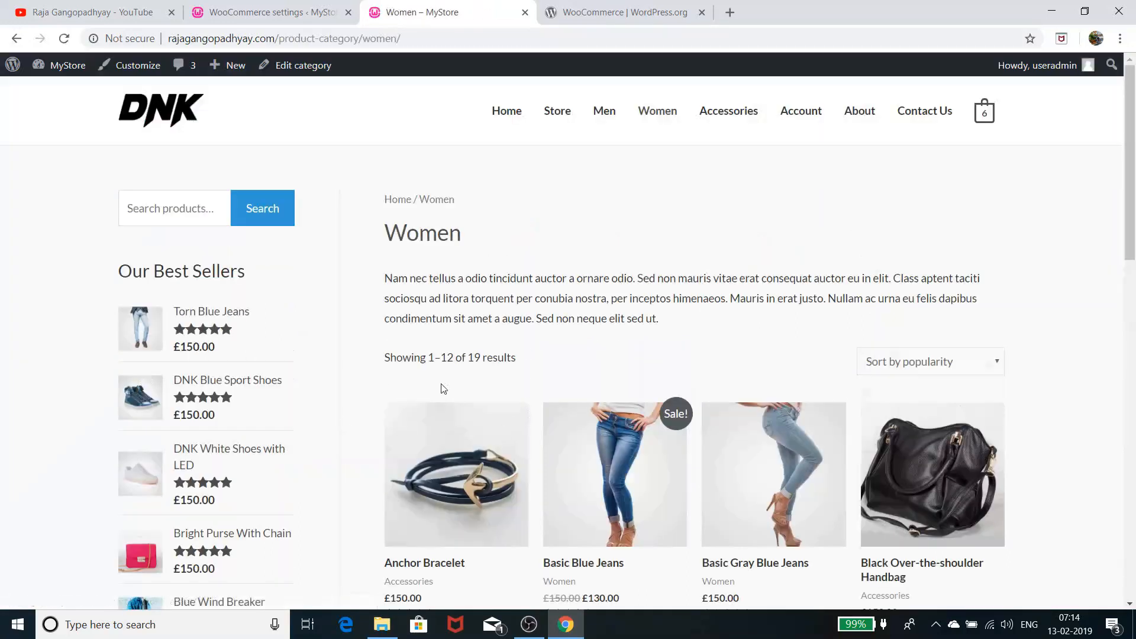
scroll(1059, 407, down, 5)
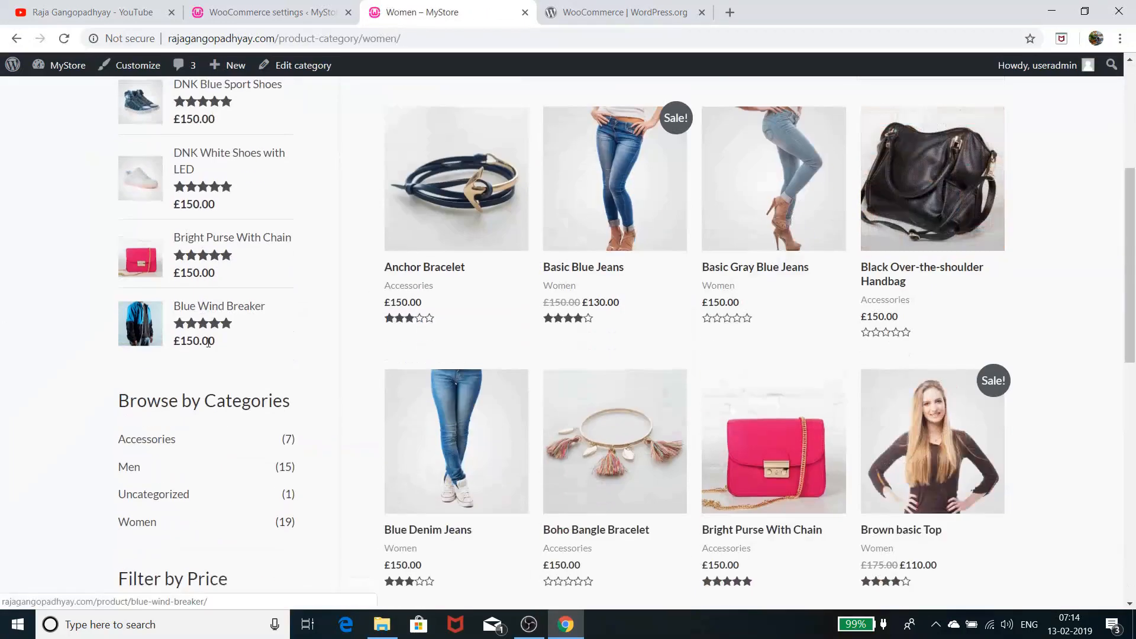
scroll(435, 273, down, 5)
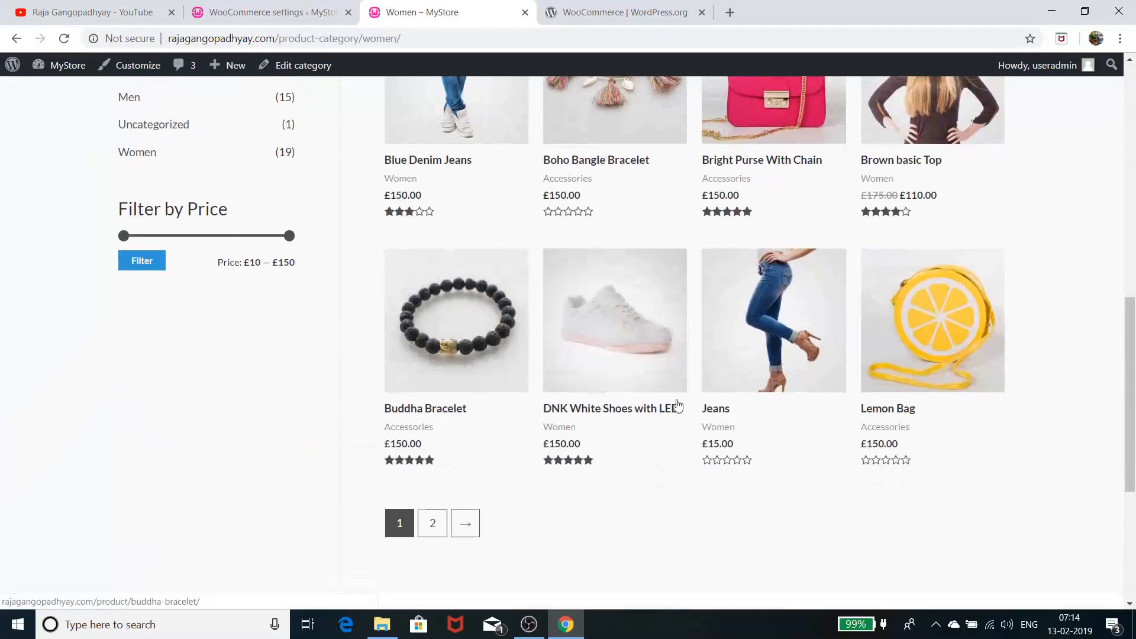
scroll(827, 412, up, 4)
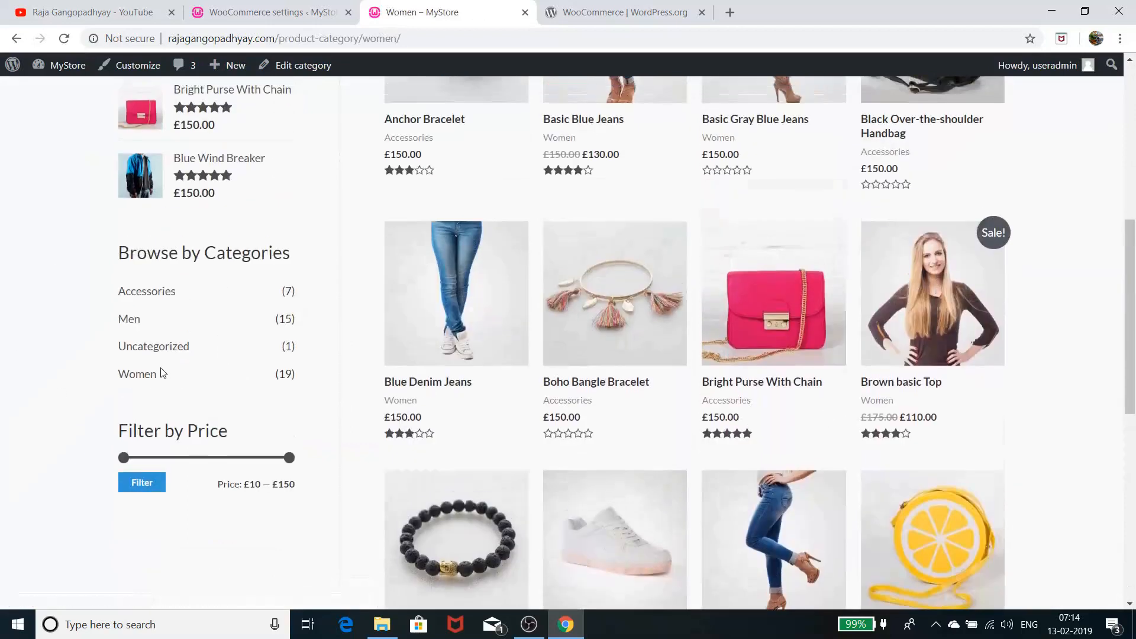
click(124, 320)
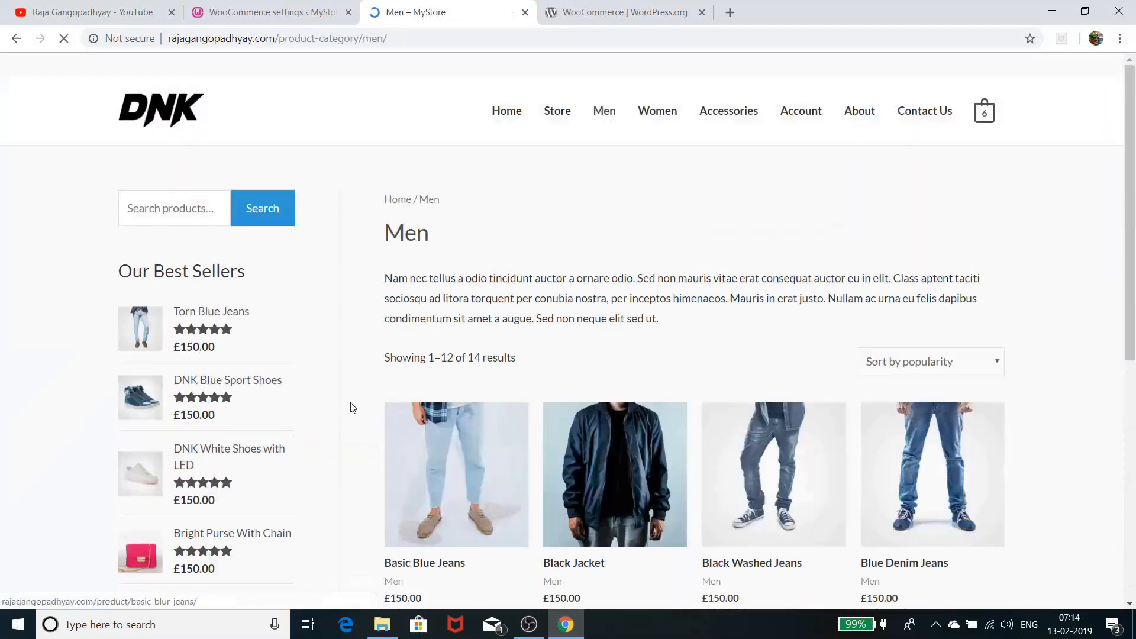
scroll(808, 431, down, 5)
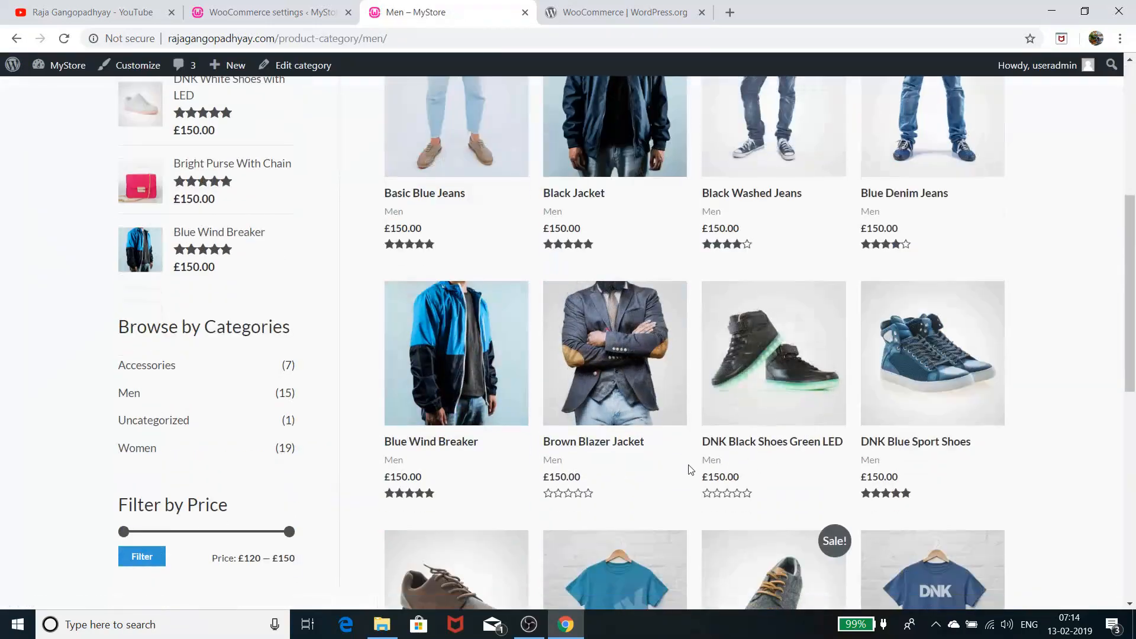
scroll(688, 469, down, 4)
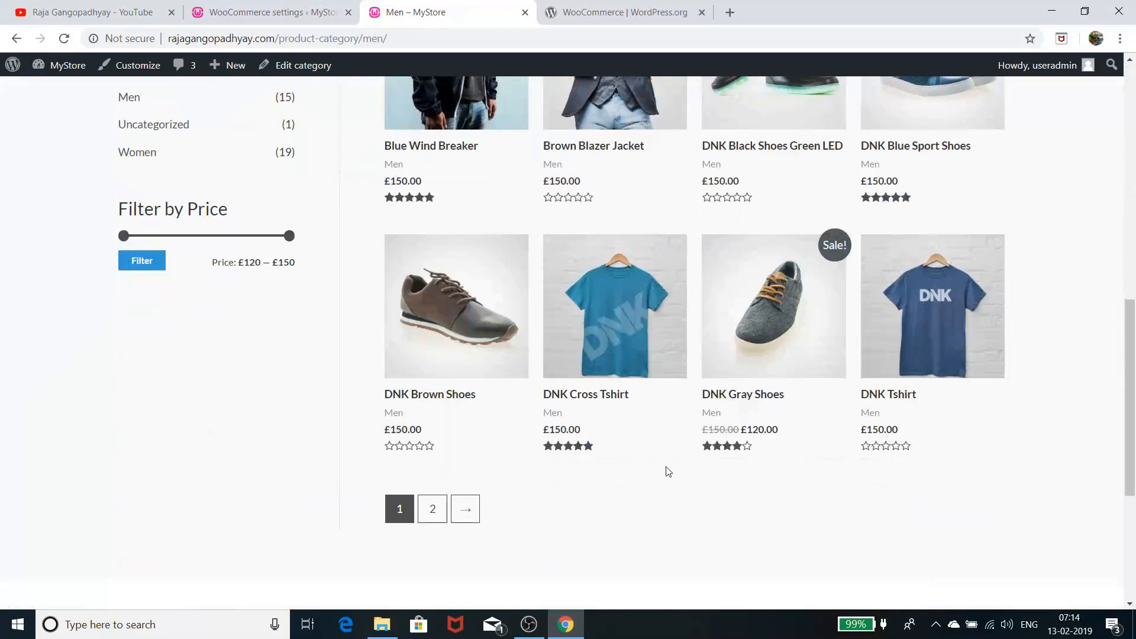
scroll(668, 472, up, 5)
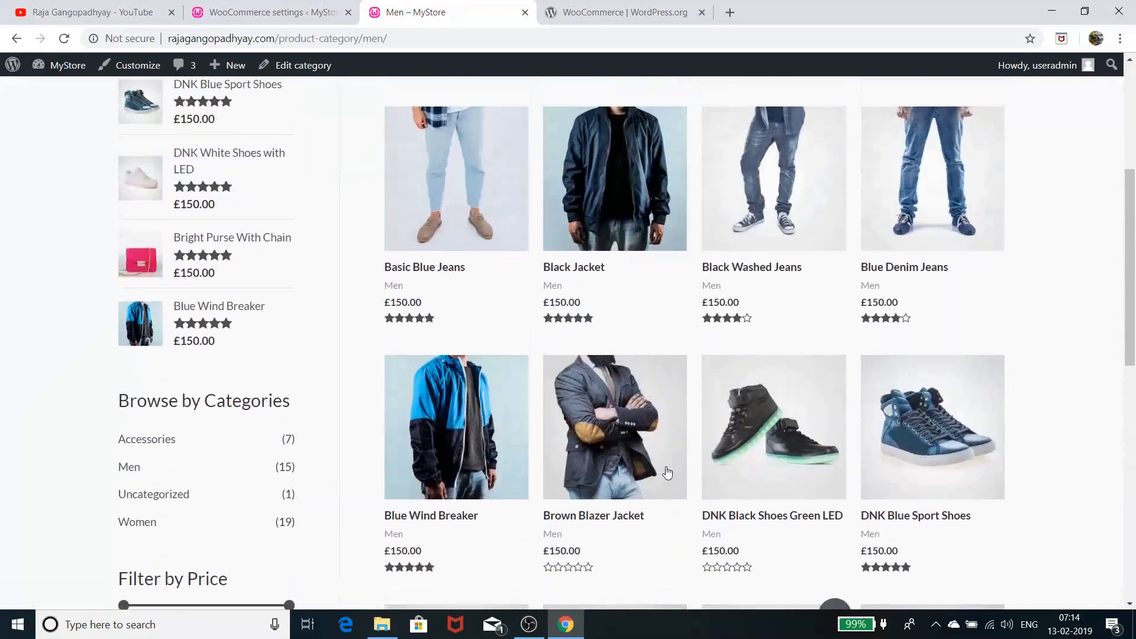
scroll(667, 471, up, 3)
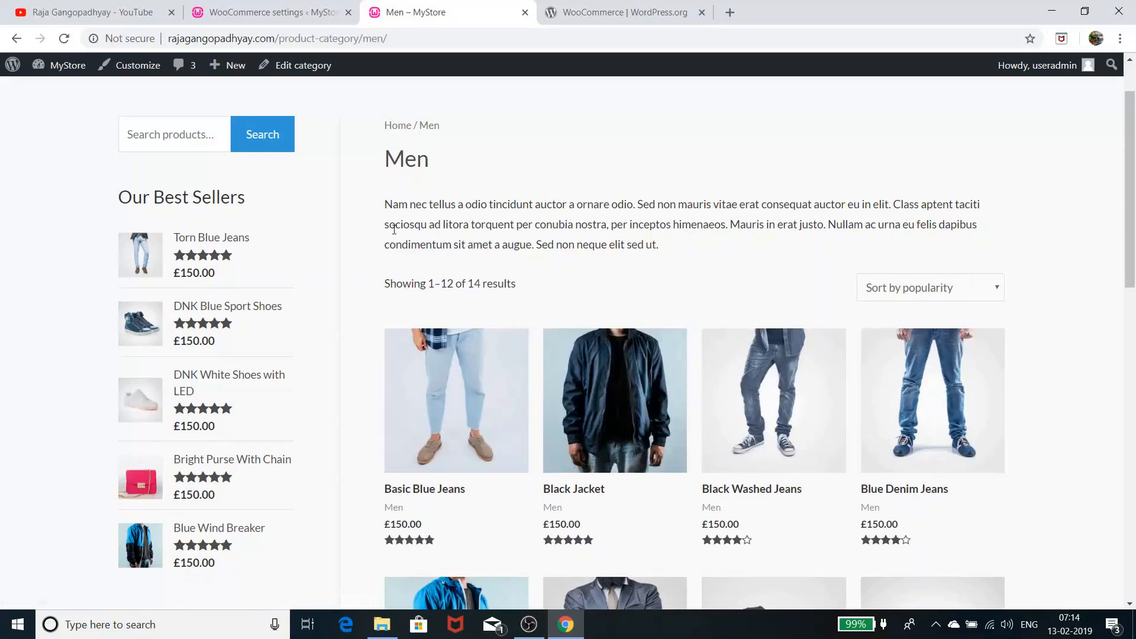
click(396, 131)
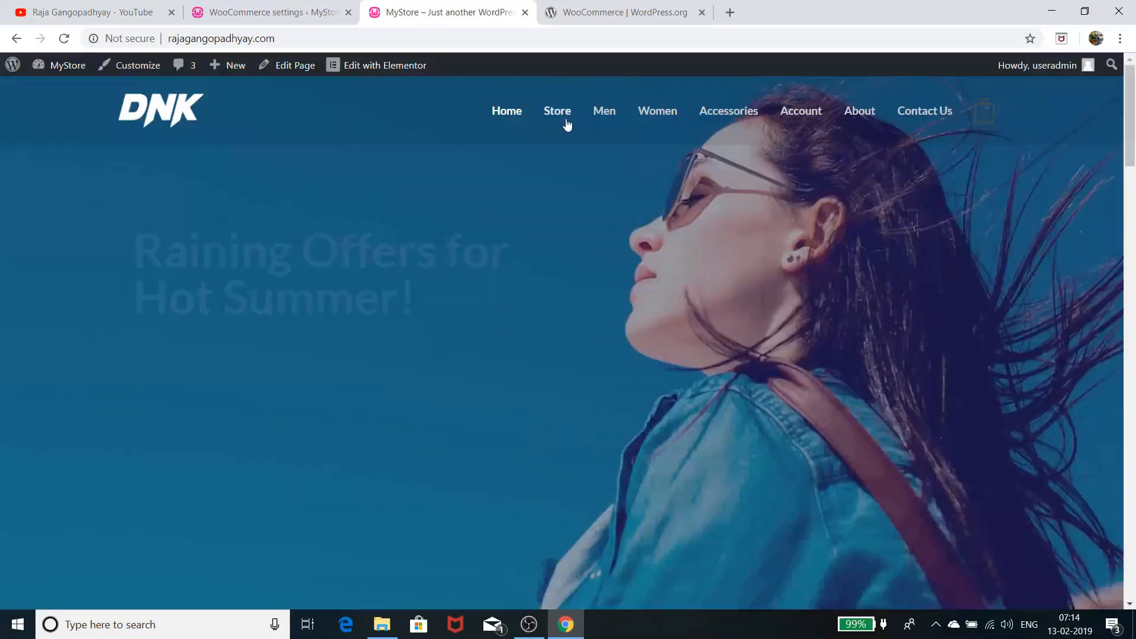
click(558, 117)
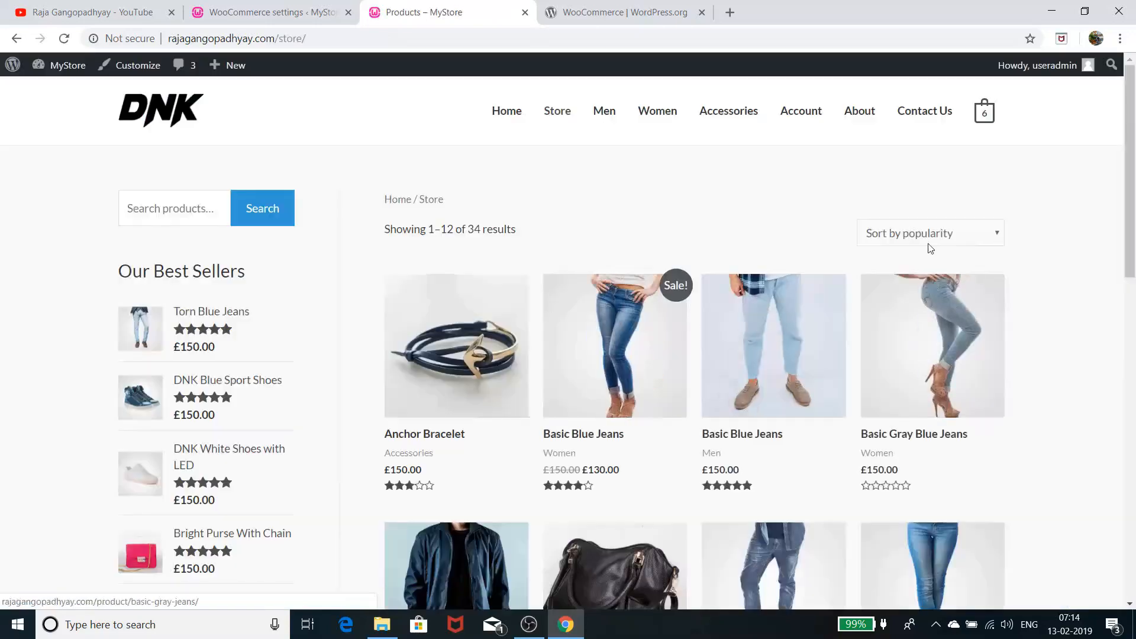
click(924, 235)
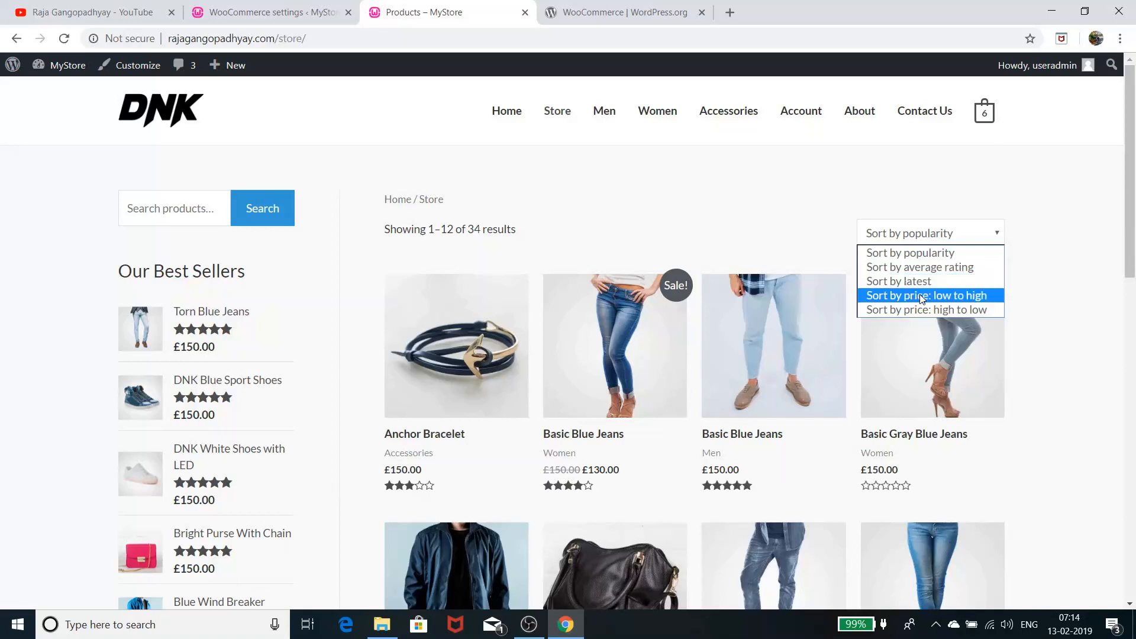
click(783, 188)
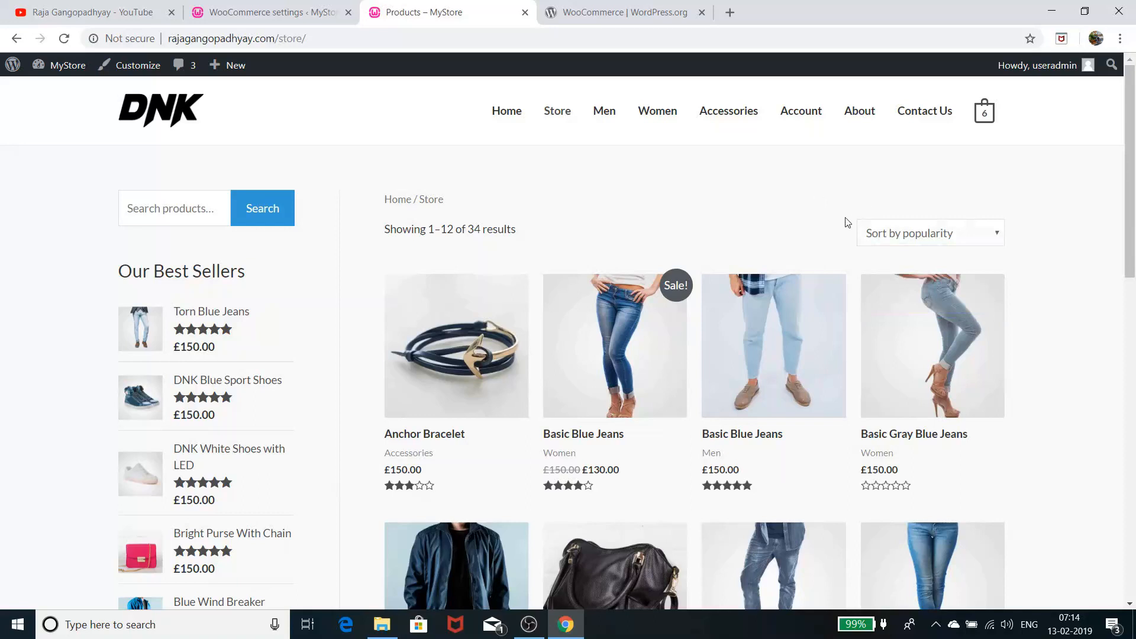
scroll(863, 233, down, 5)
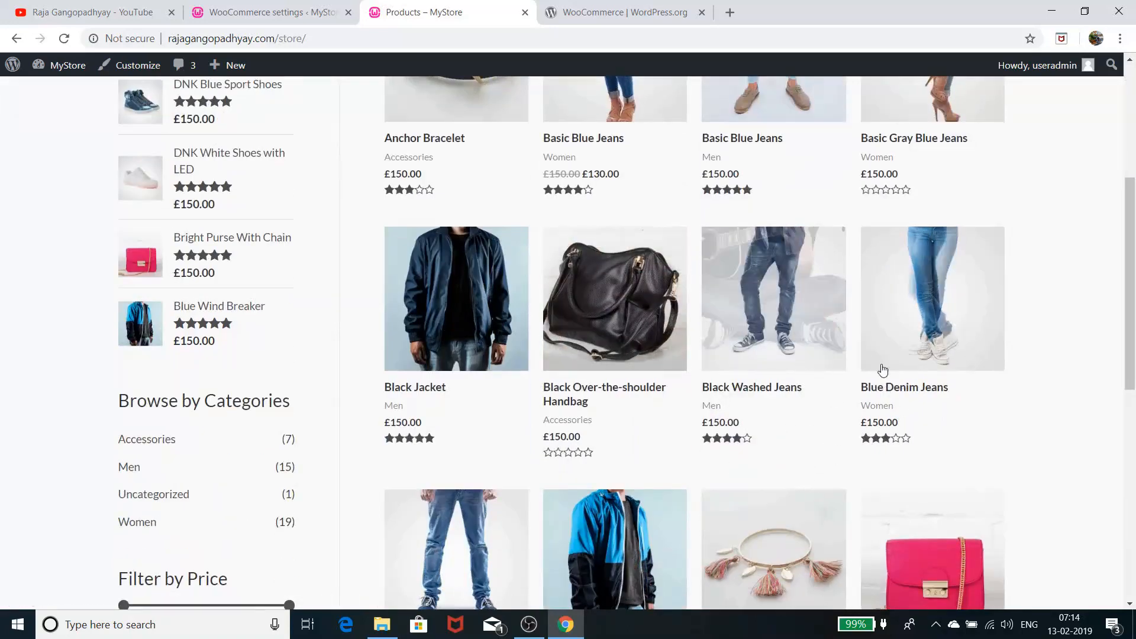
scroll(881, 371, down, 5)
scroll(882, 372, up, 7)
scroll(627, 360, up, 3)
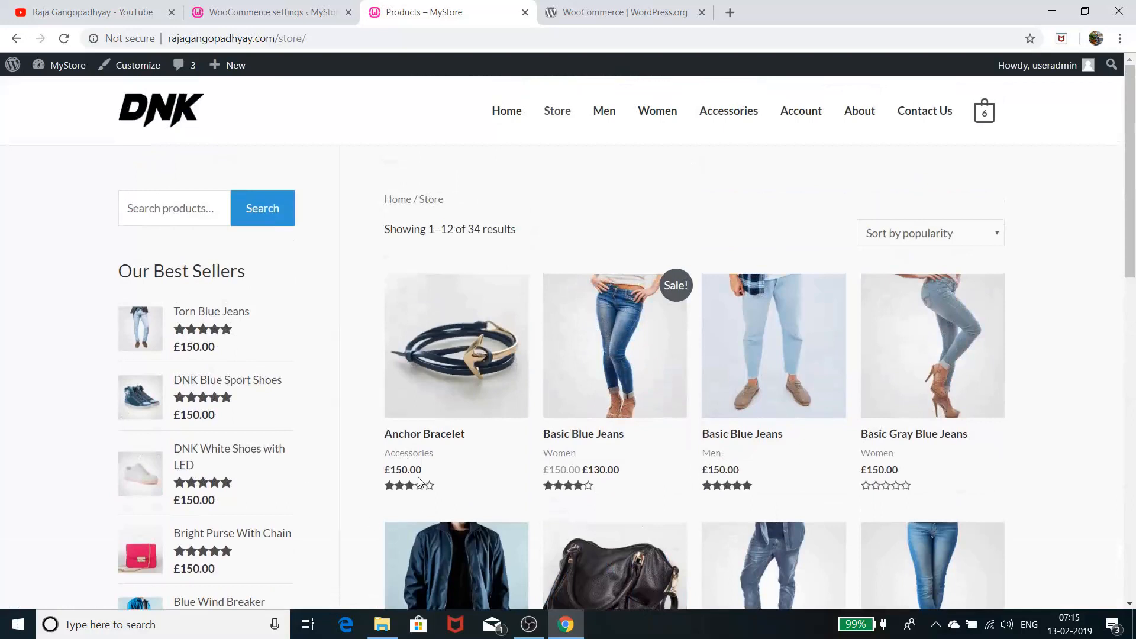
click(390, 441)
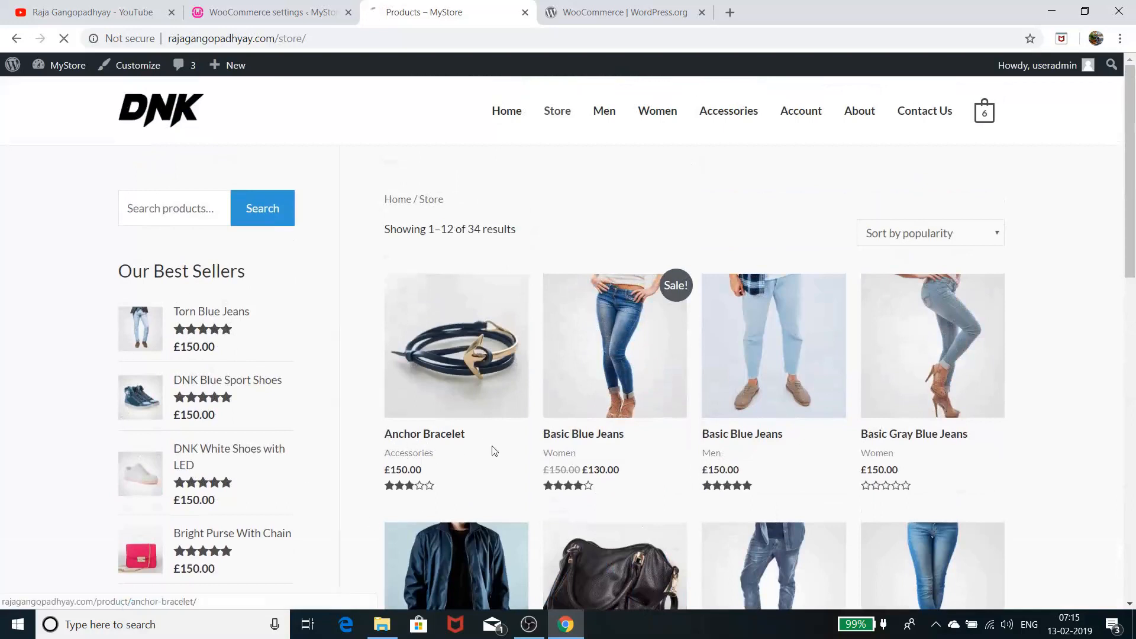
click(18, 39)
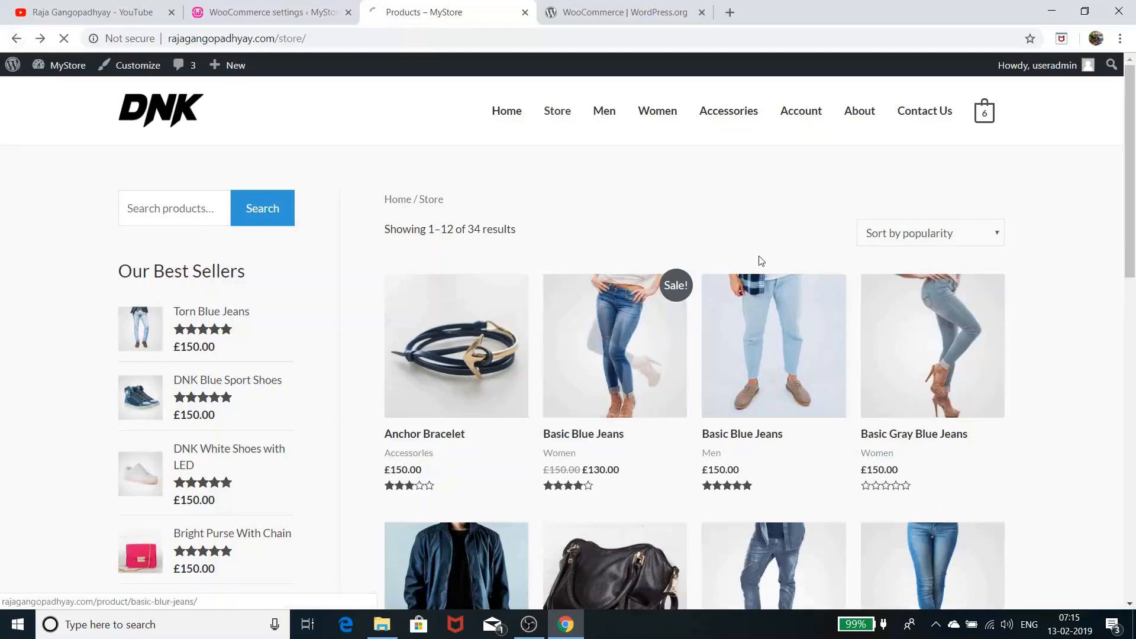
double_click(702, 230)
right_click(702, 230)
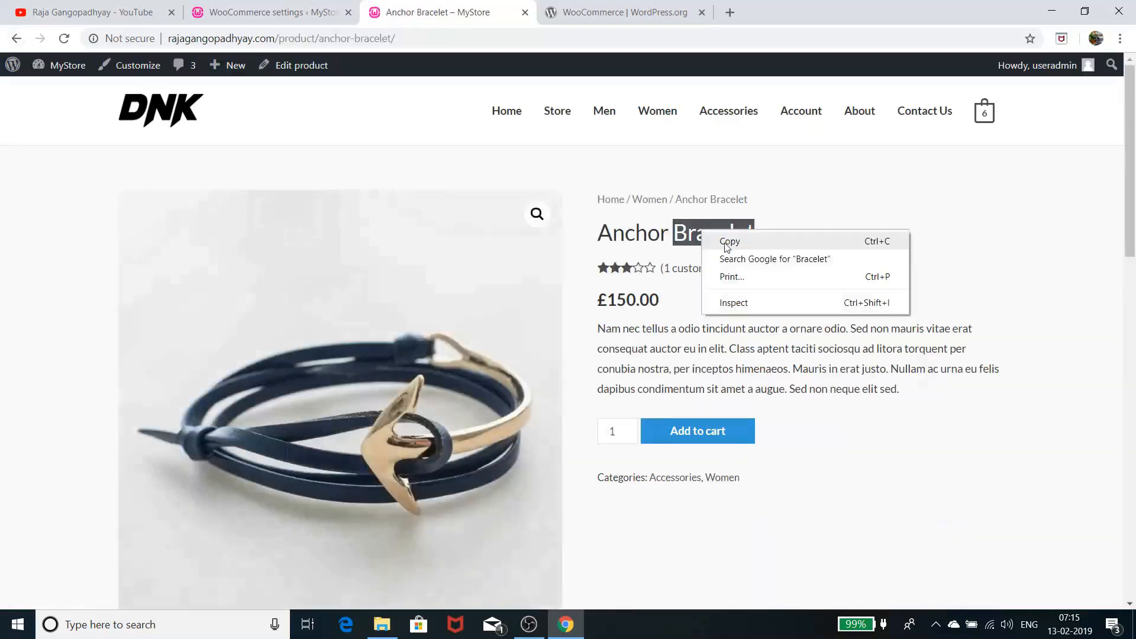
click(729, 241)
click(17, 39)
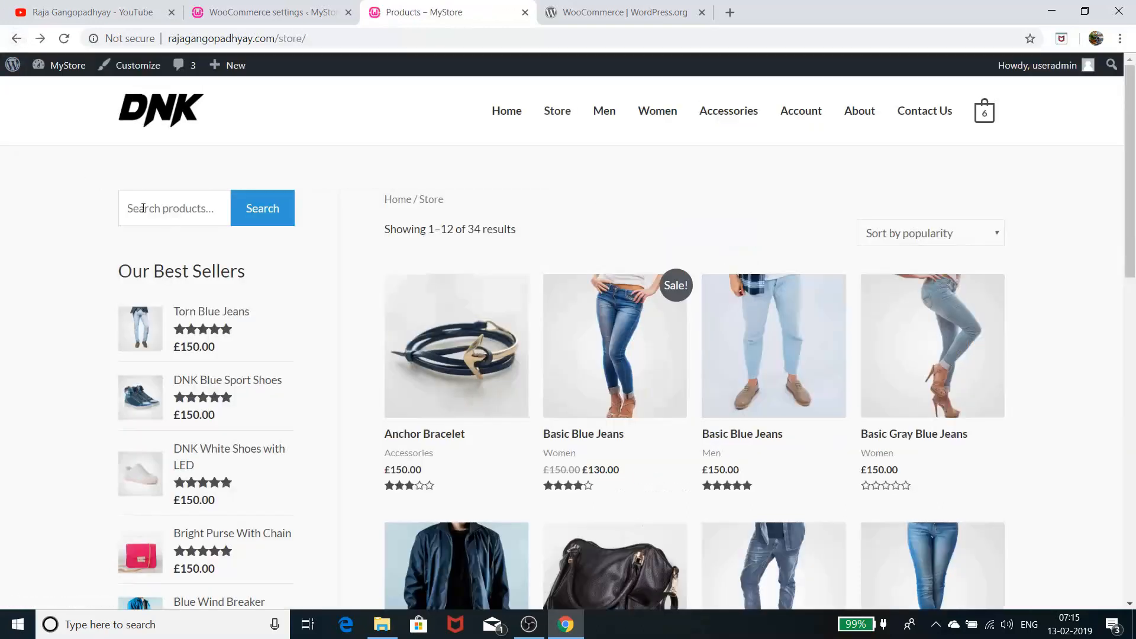
click(182, 217)
right_click(182, 218)
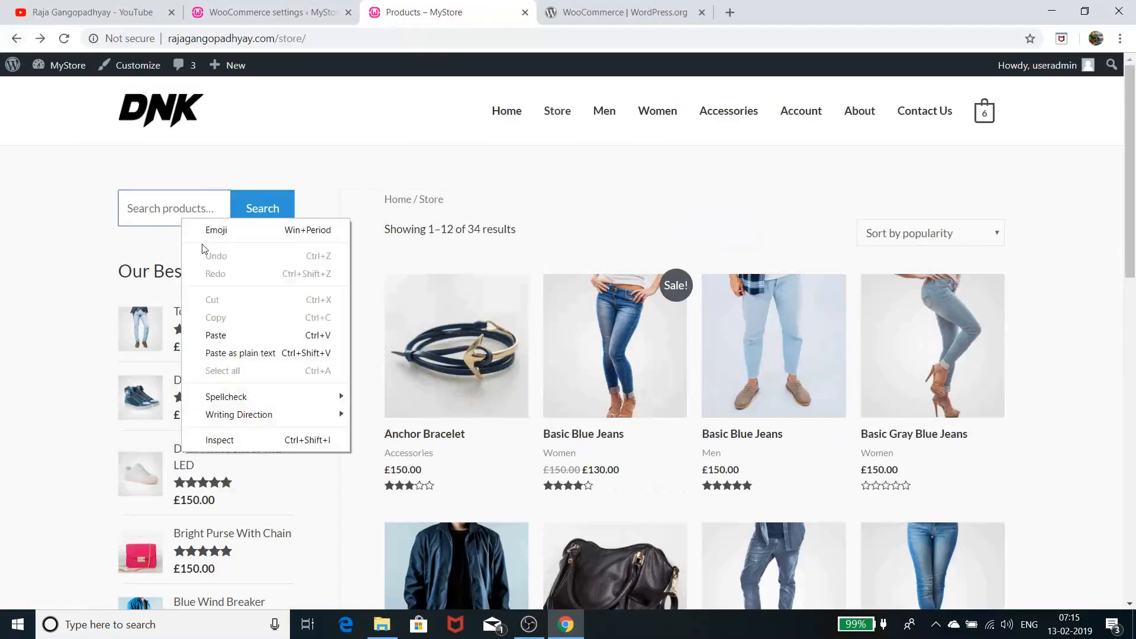
click(233, 335)
click(267, 219)
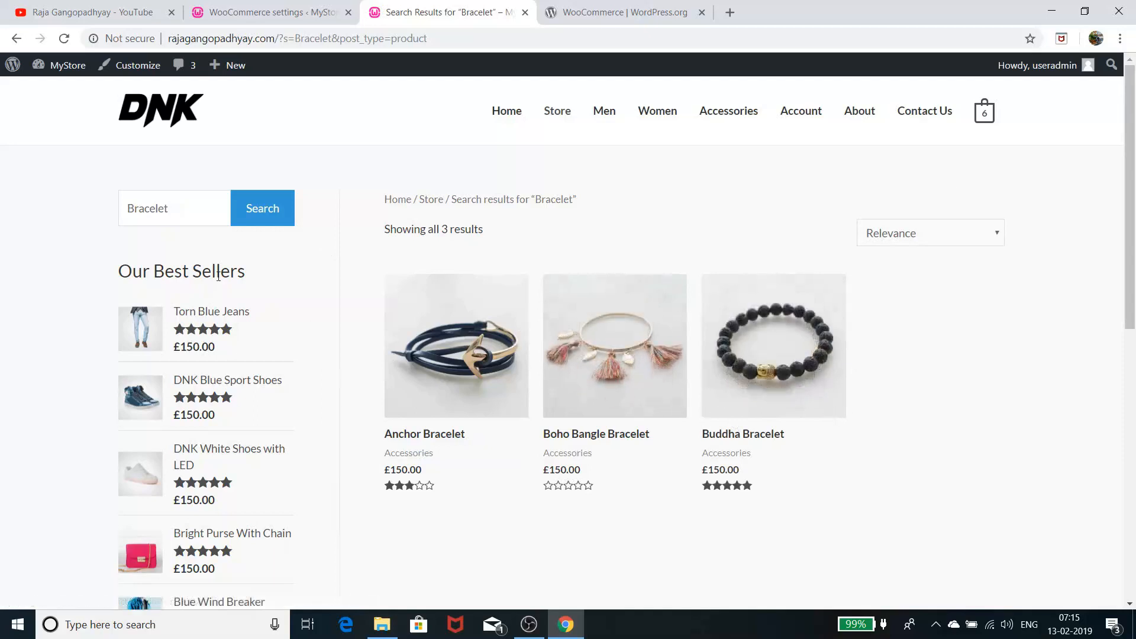
scroll(278, 260, down, 1)
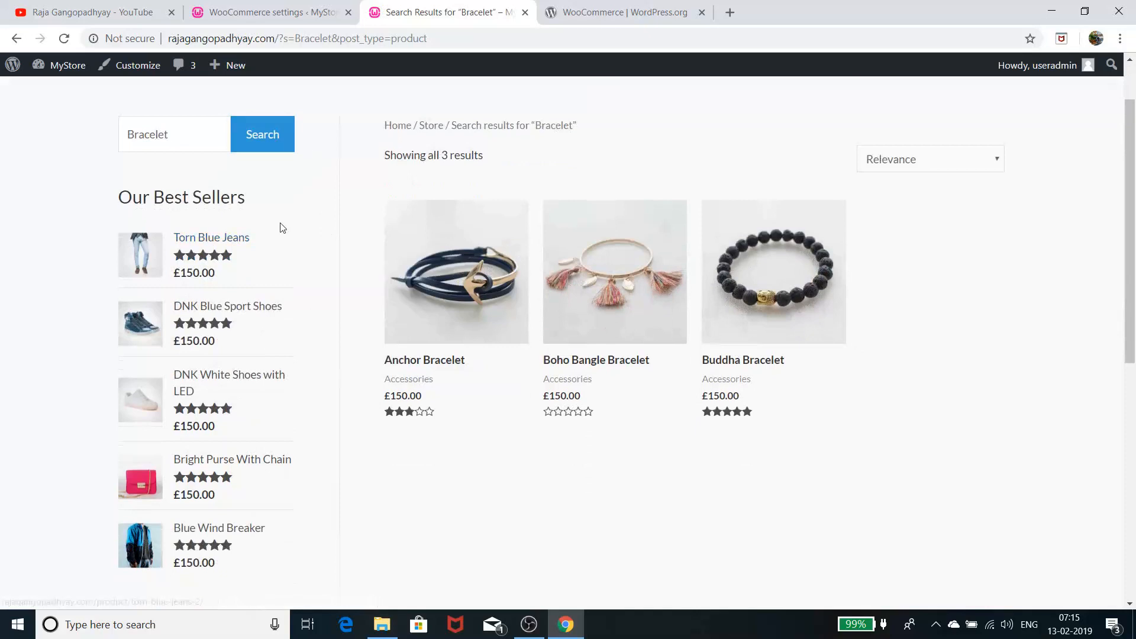
key(alt+Left)
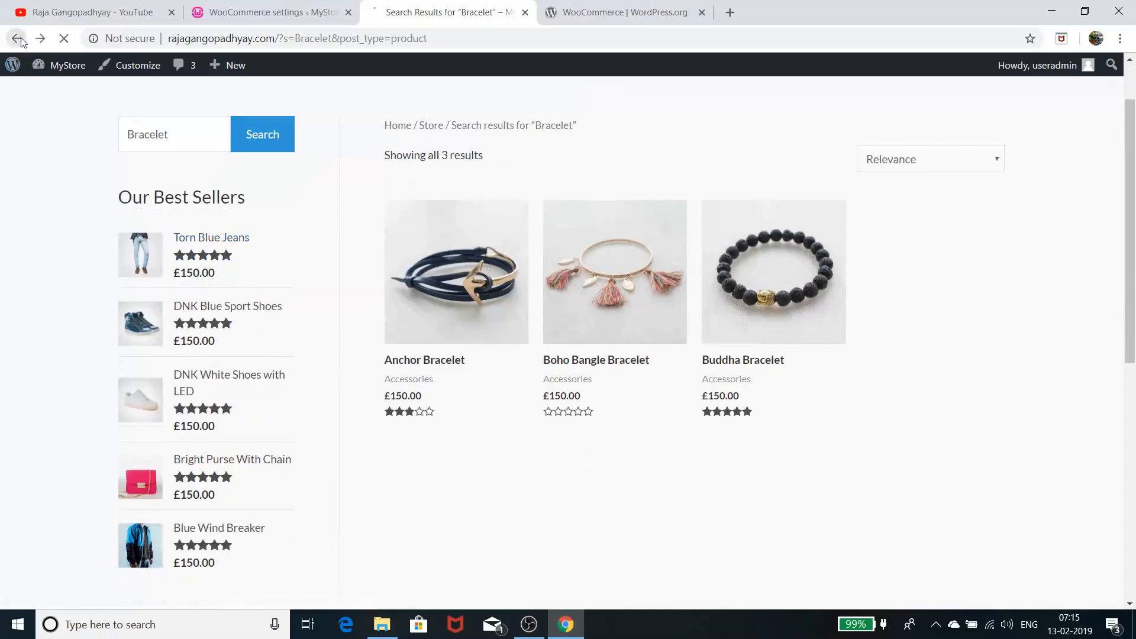
scroll(255, 315, down, 3)
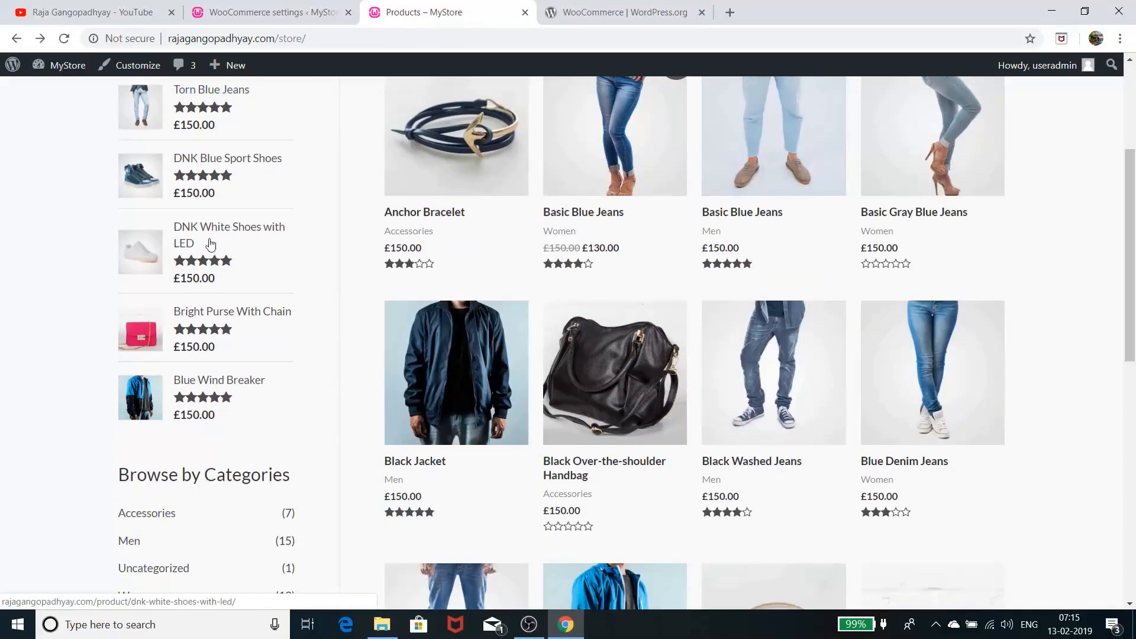
scroll(210, 246, up, 2)
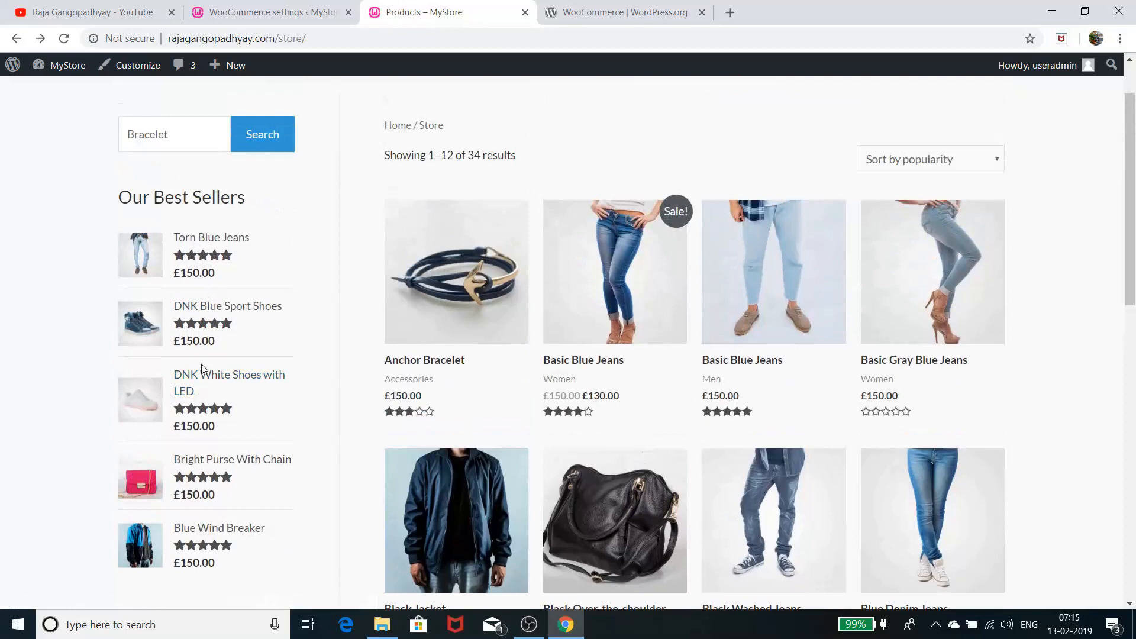
scroll(203, 369, down, 3)
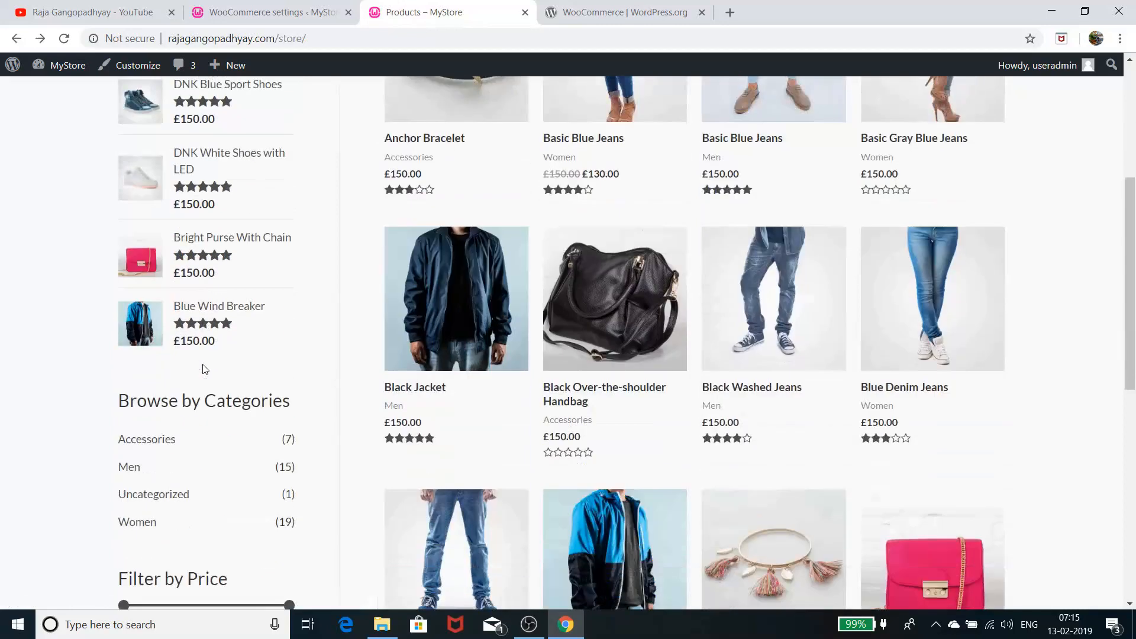
scroll(204, 369, up, 3)
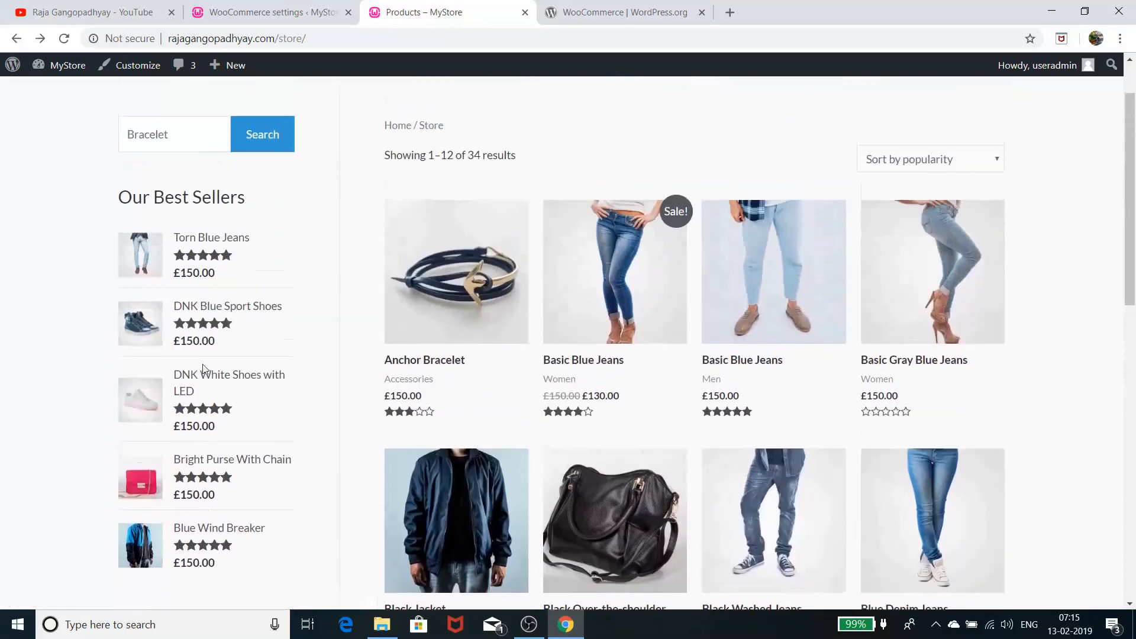
scroll(204, 369, down, 4)
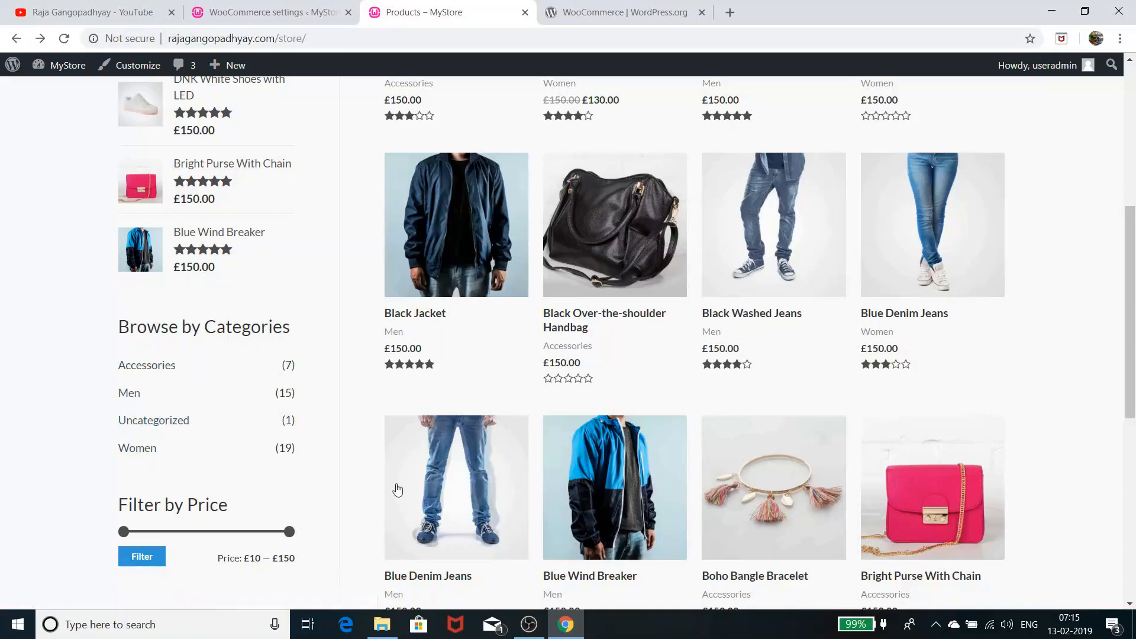
Try a £140–£150 price filter, then filter the products to £10–£120
scroll(168, 479, down, 2)
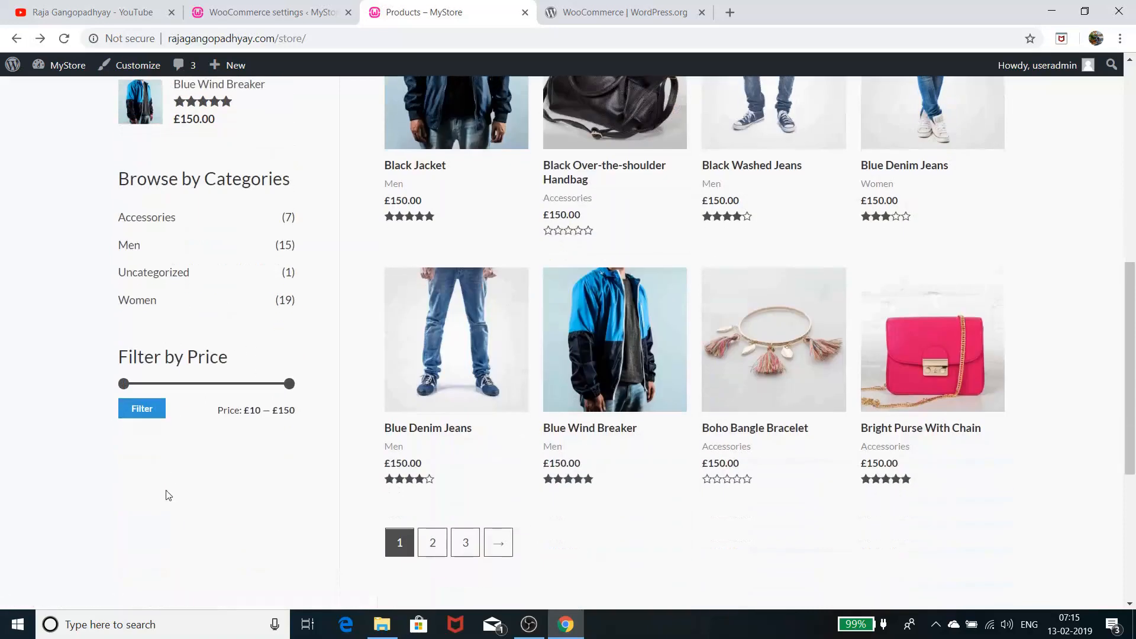
drag(126, 388, 280, 398)
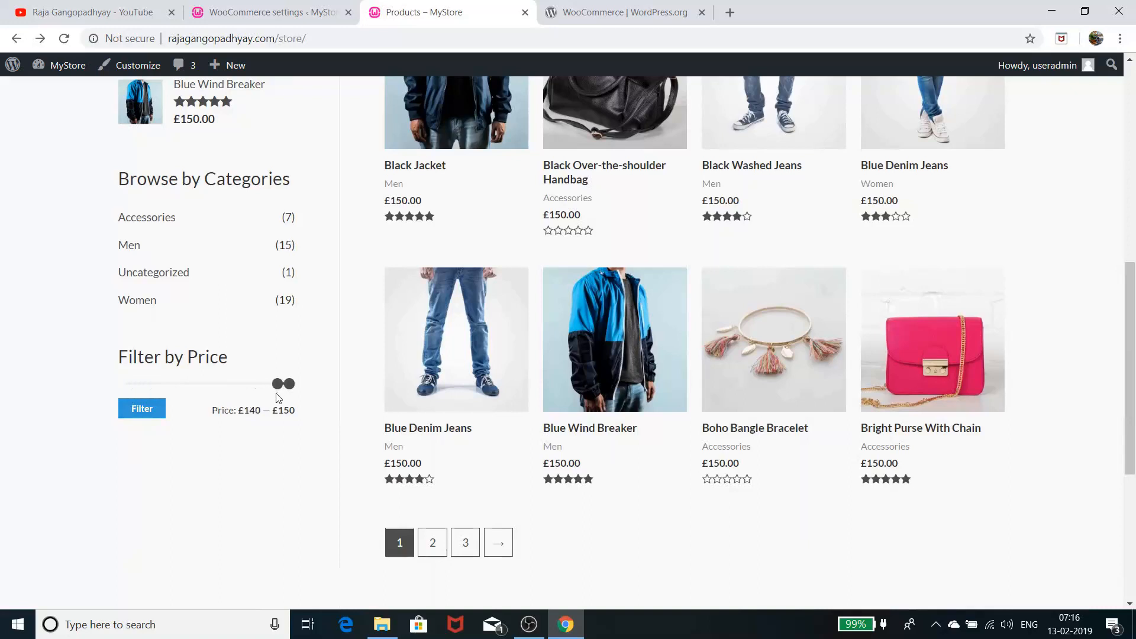
click(142, 410)
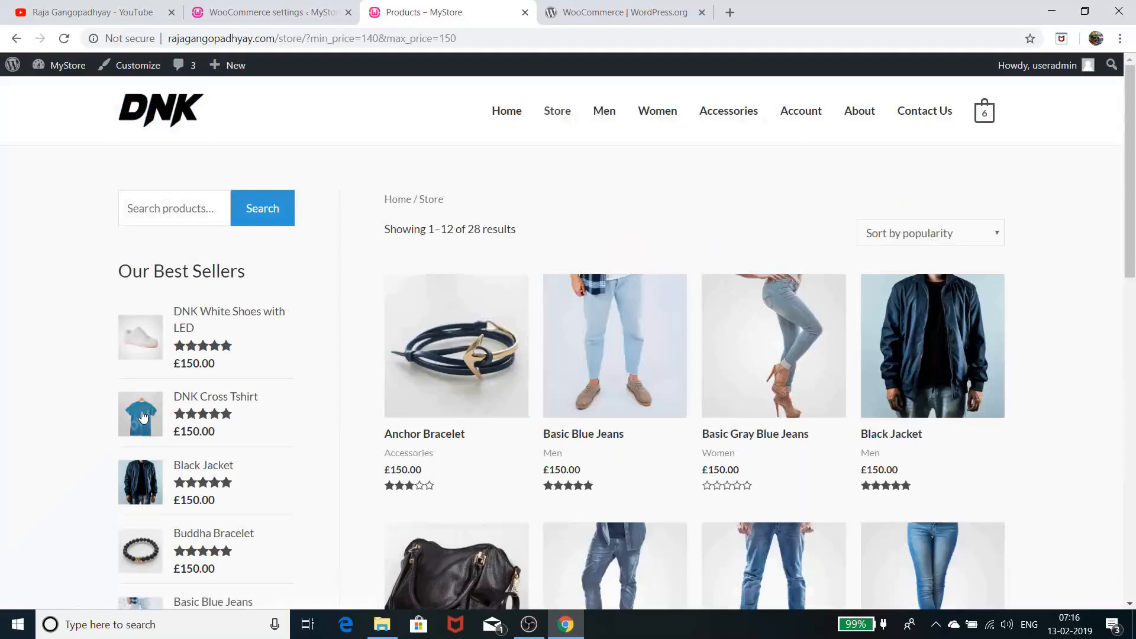
scroll(286, 481, down, 6)
scroll(534, 370, down, 6)
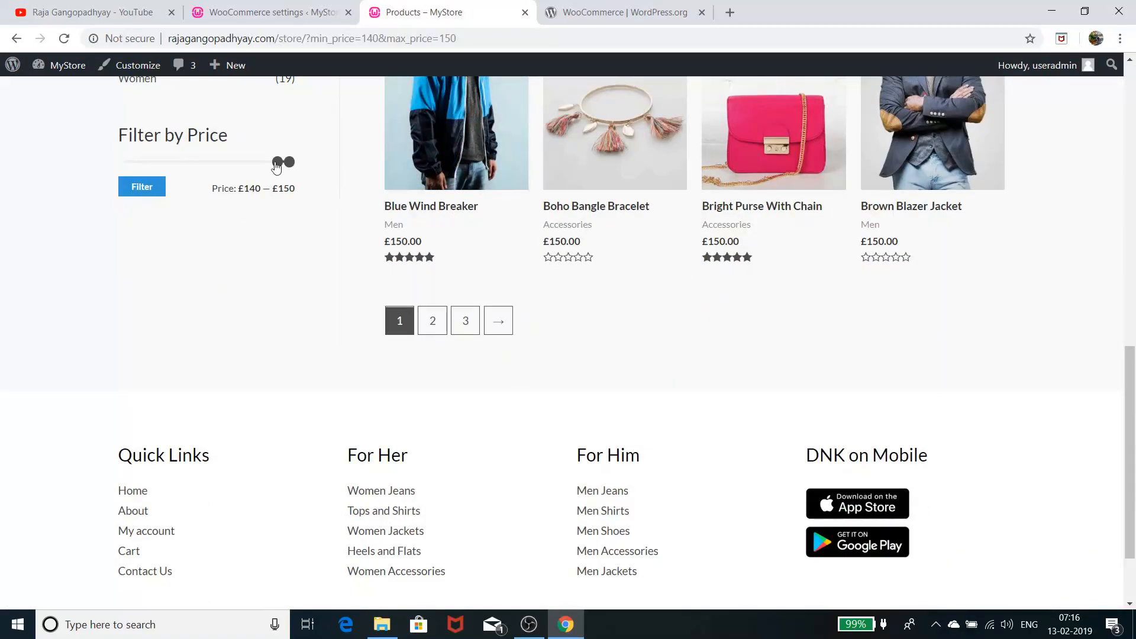
drag(276, 167, 73, 173)
drag(292, 171, 257, 169)
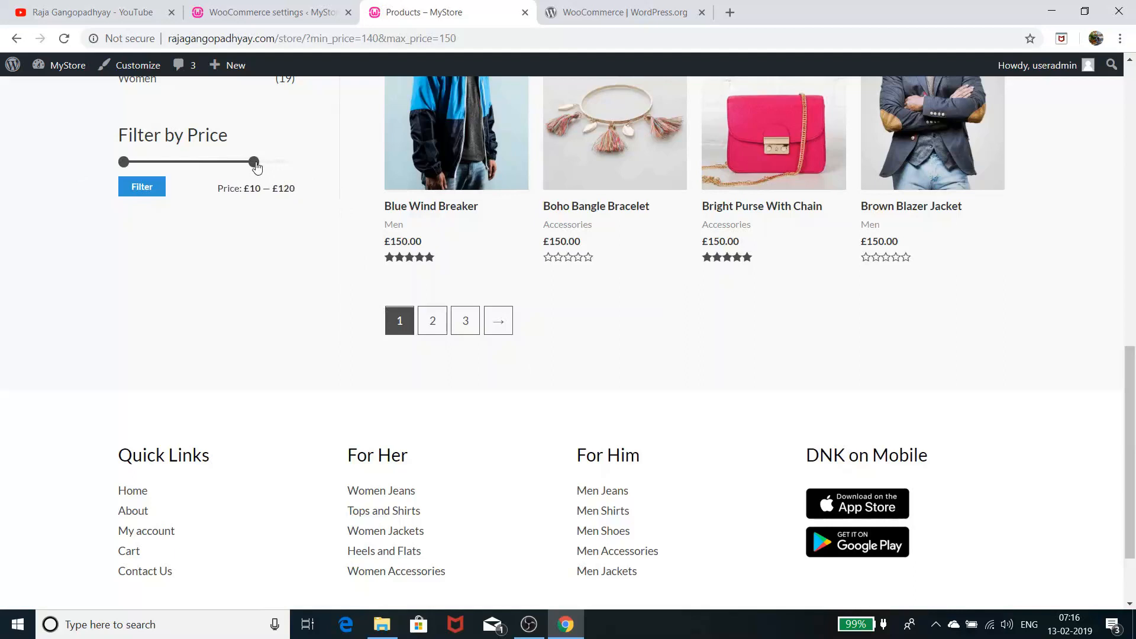
click(142, 187)
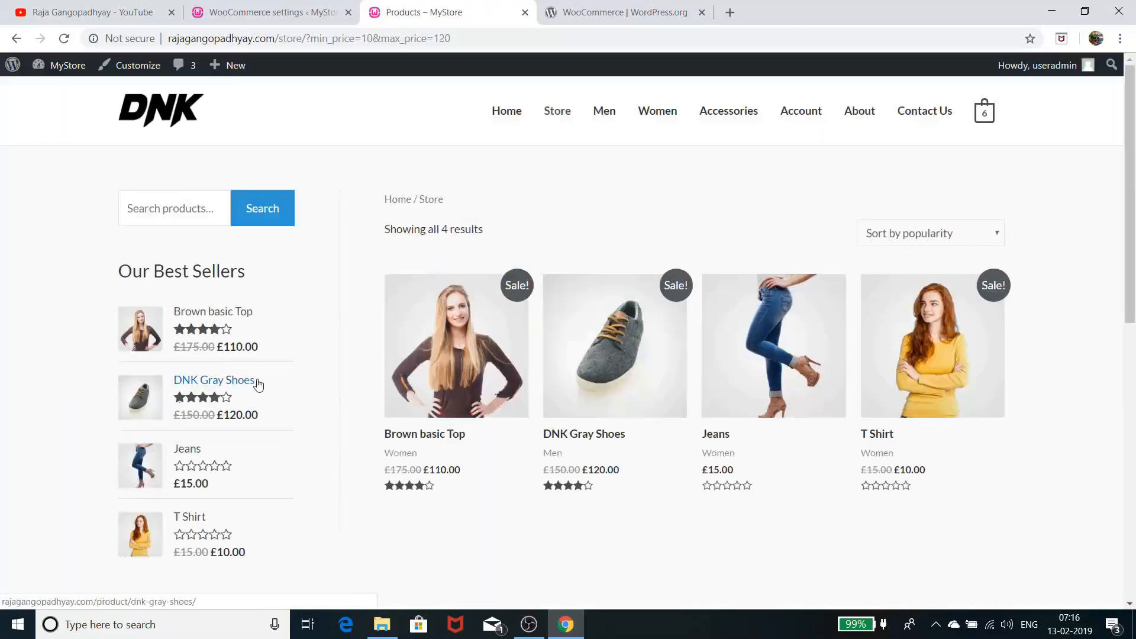
scroll(605, 411, down, 6)
scroll(608, 414, up, 5)
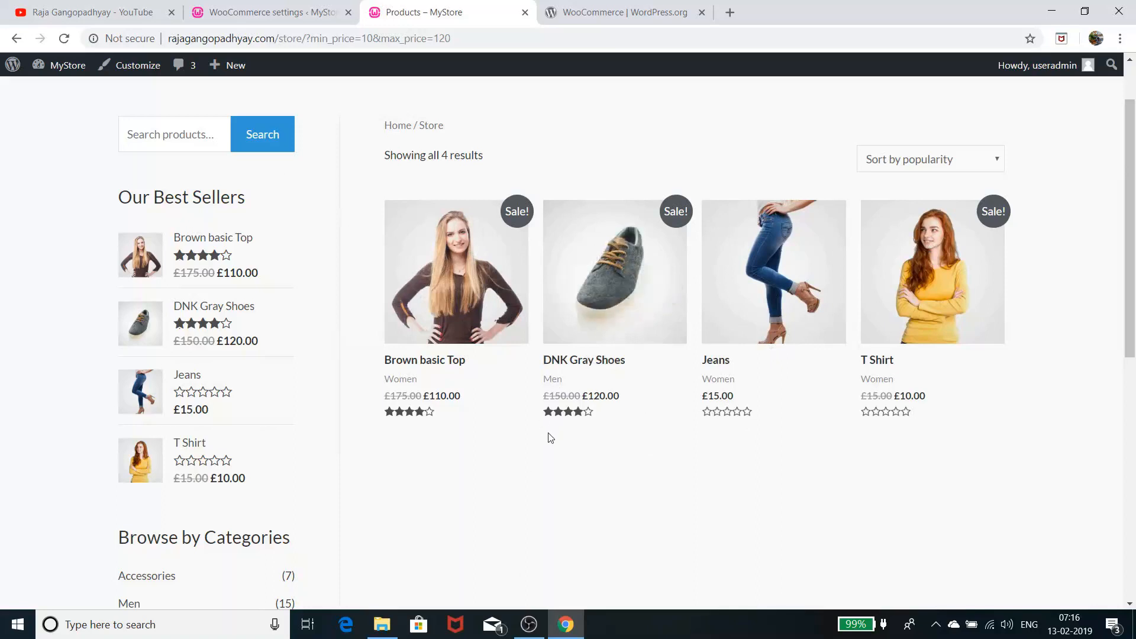
Open and look over the Brown basic Top product page at £110.00
click(467, 309)
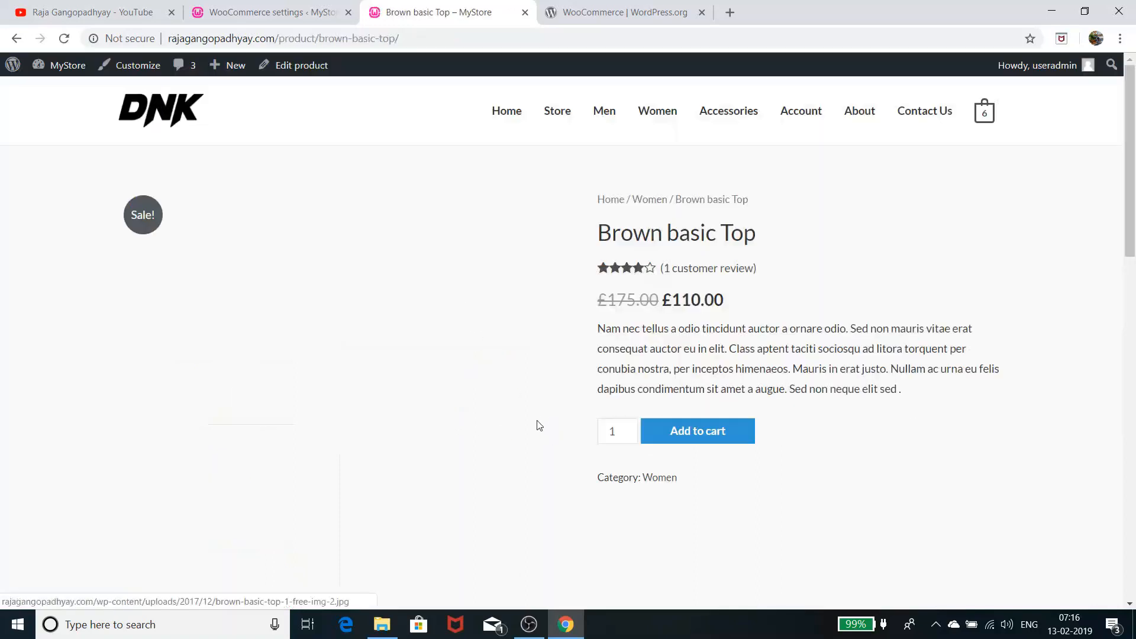
scroll(696, 475, down, 5)
scroll(696, 474, down, 9)
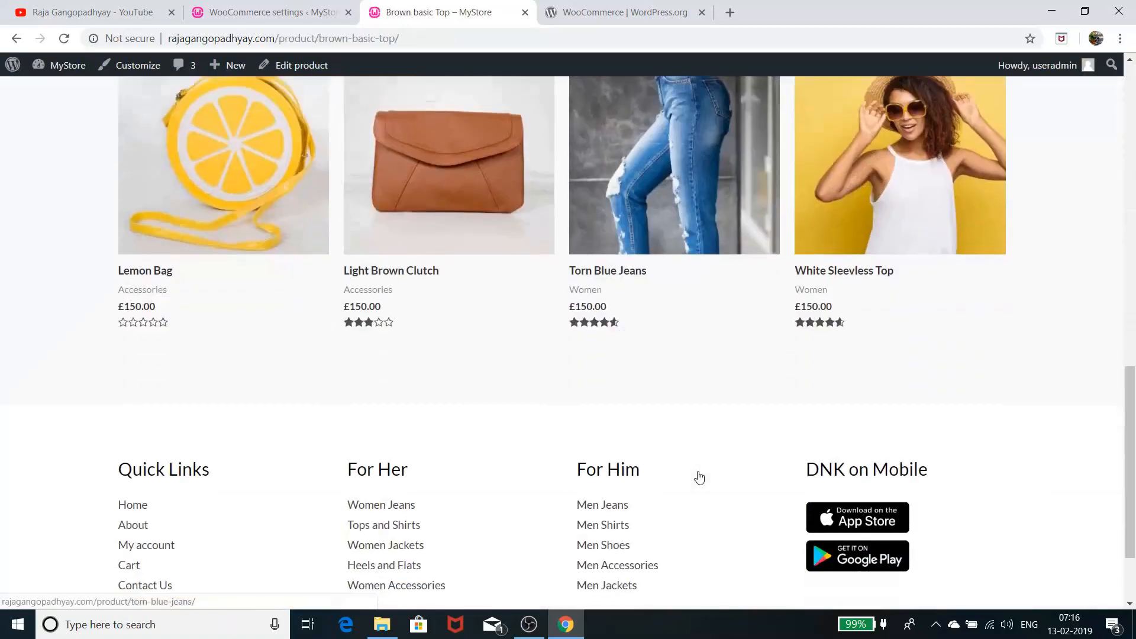
scroll(700, 476, up, 4)
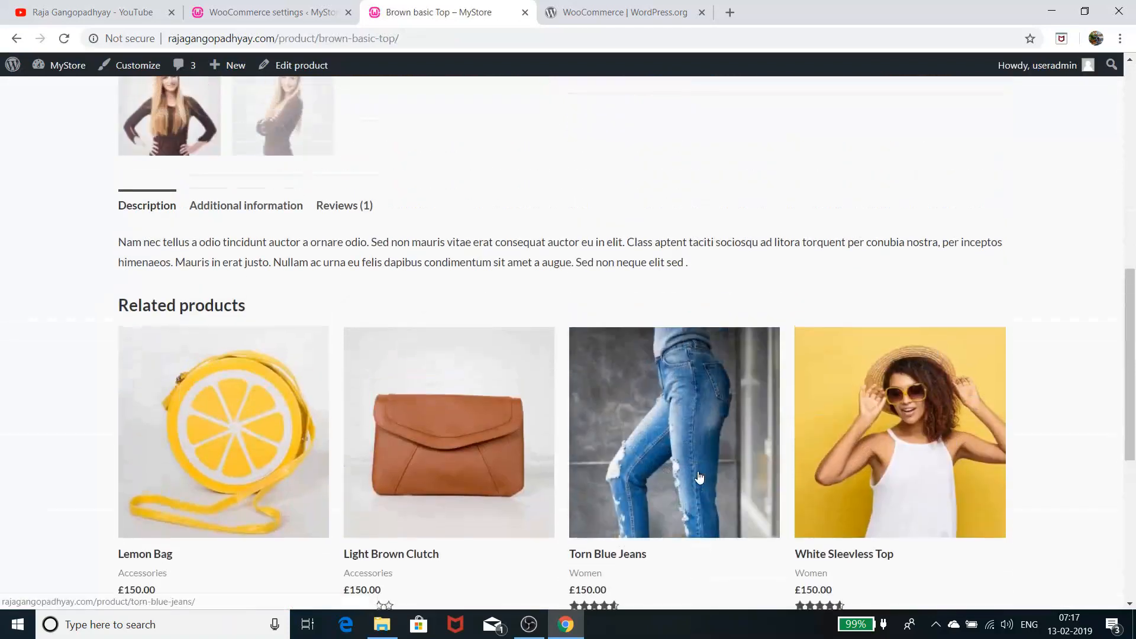
scroll(699, 477, up, 6)
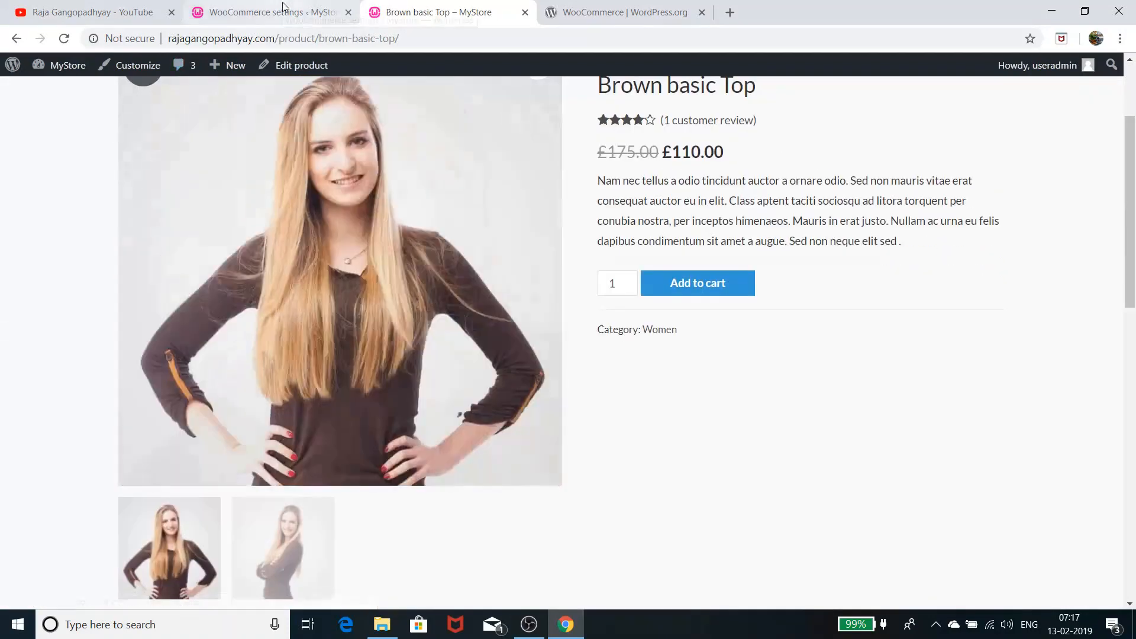
click(283, 6)
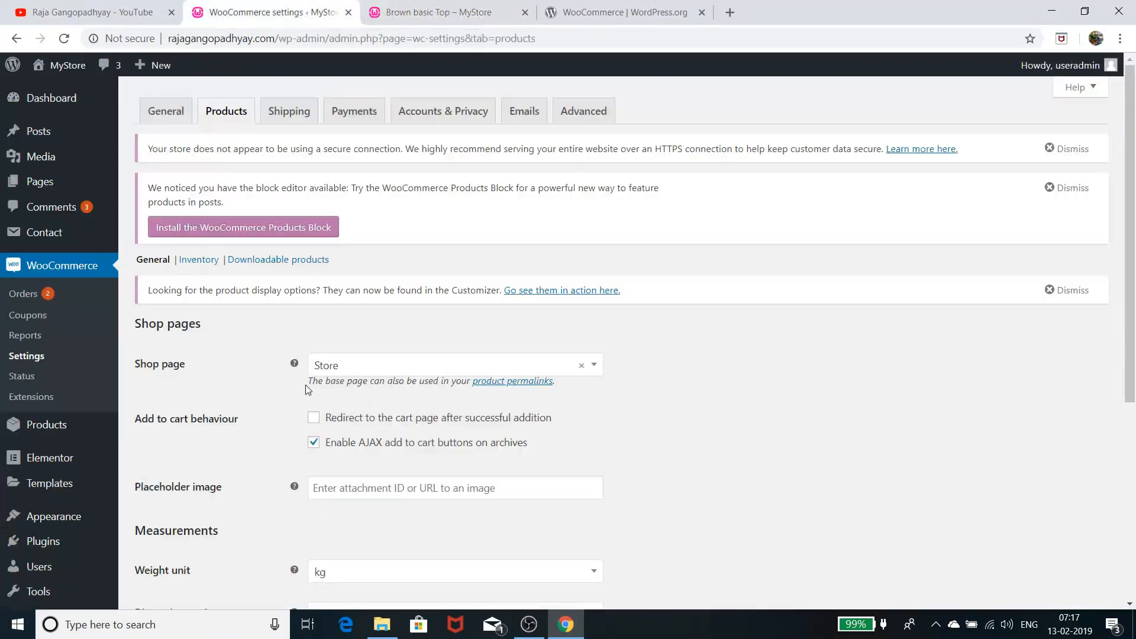
Look over the Products > General settings, then open the Inventory settings
scroll(389, 470, down, 1)
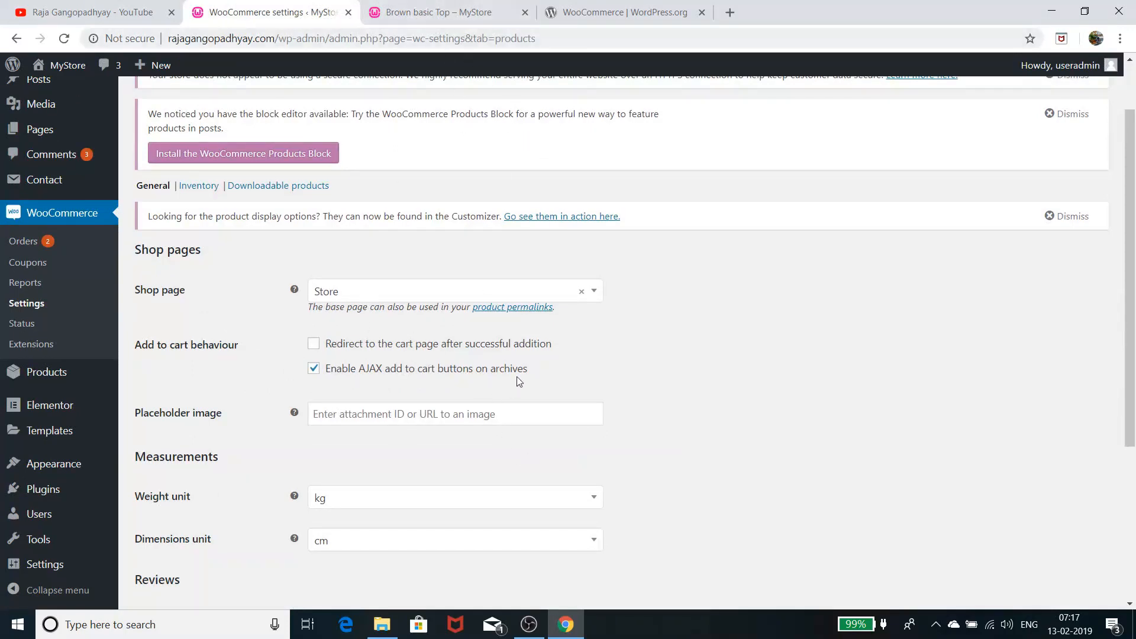
scroll(494, 509, down, 1)
scroll(492, 509, down, 2)
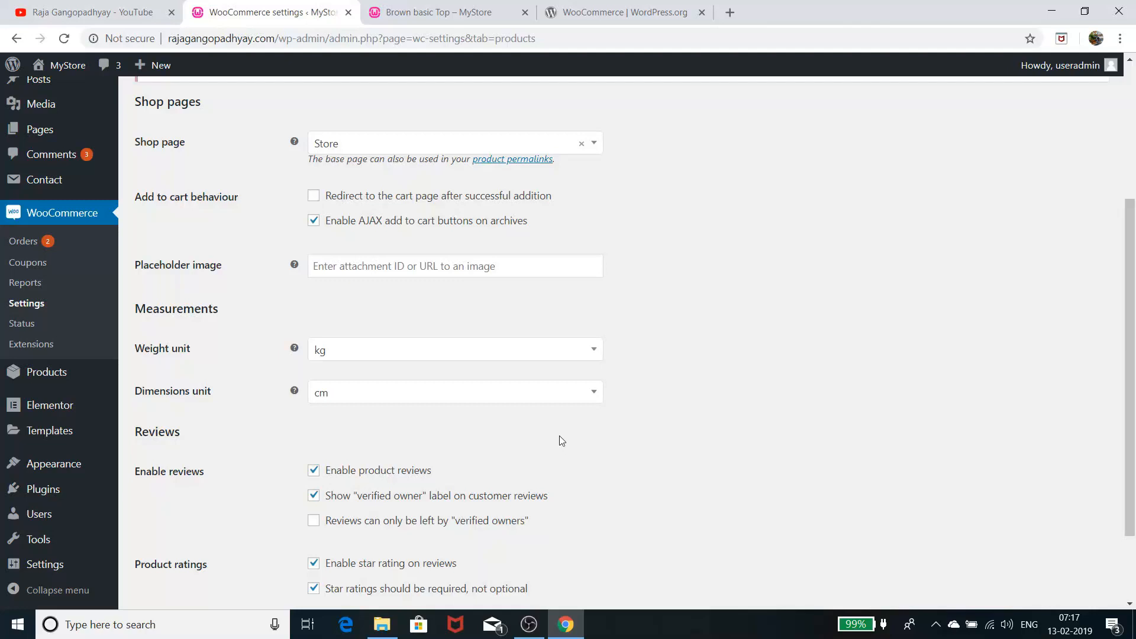
scroll(494, 395, down, 2)
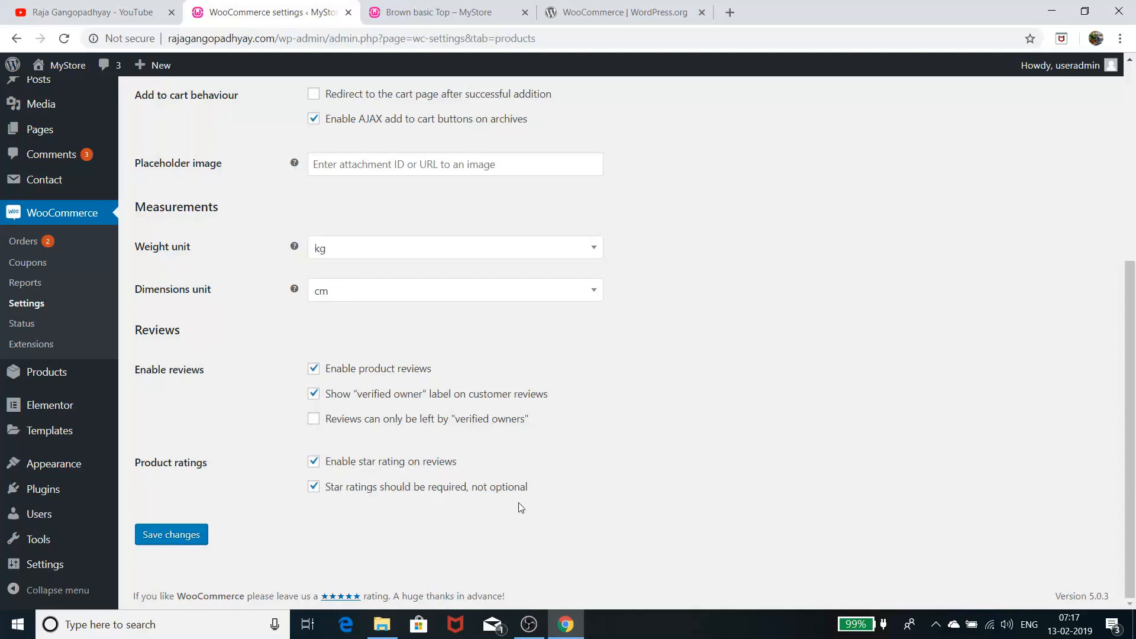
scroll(541, 502, up, 5)
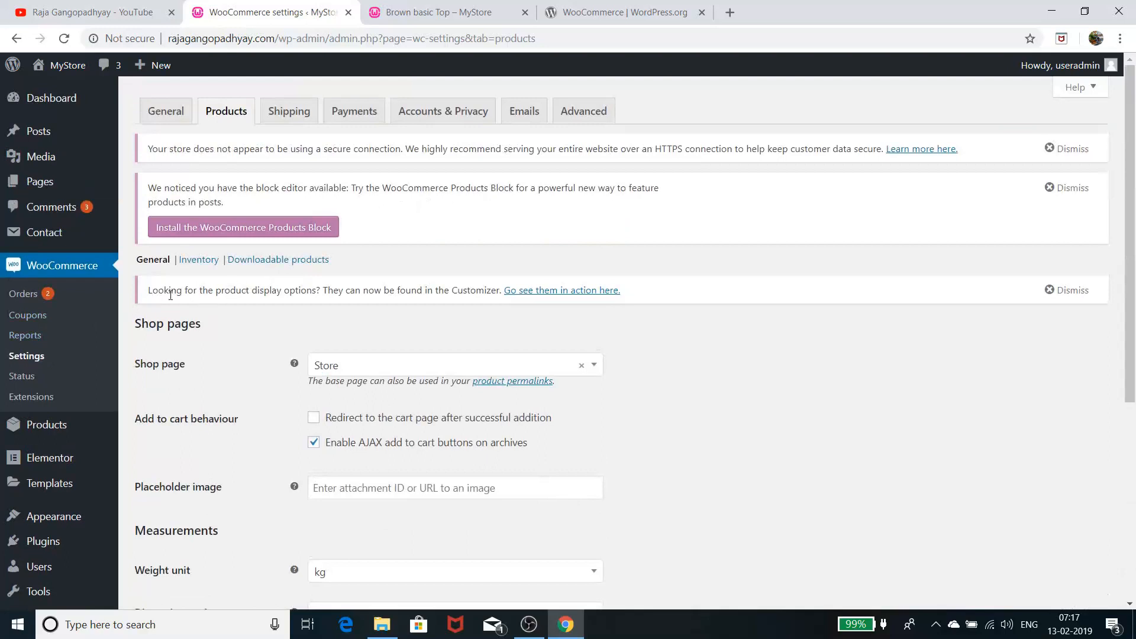
click(198, 260)
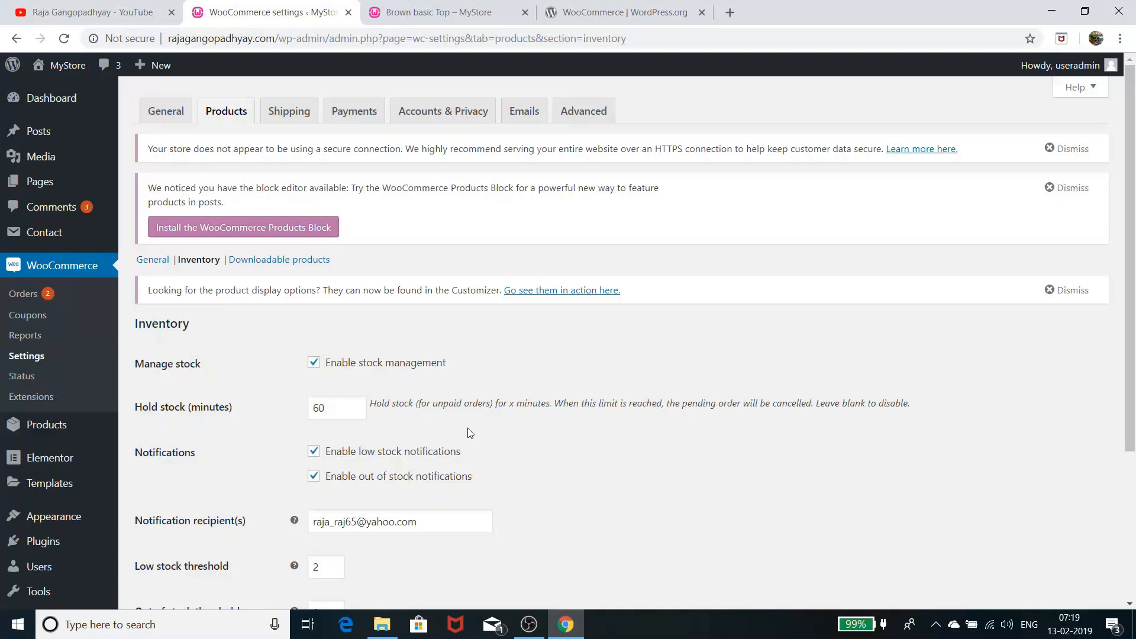
scroll(485, 426, down, 3)
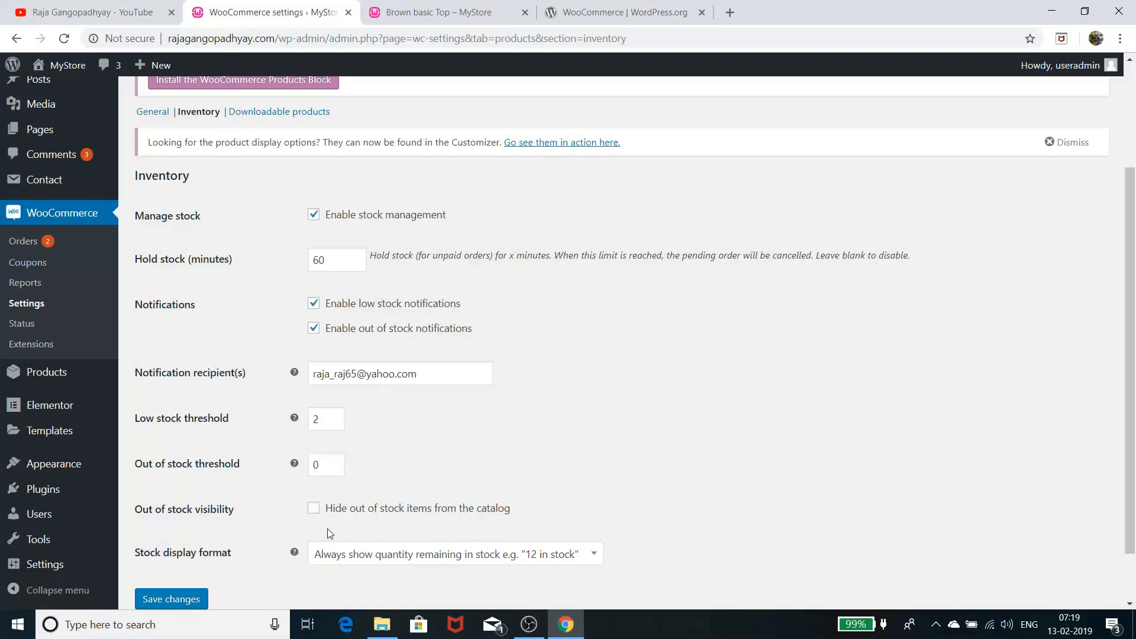
scroll(314, 526, down, 2)
scroll(334, 532, up, 4)
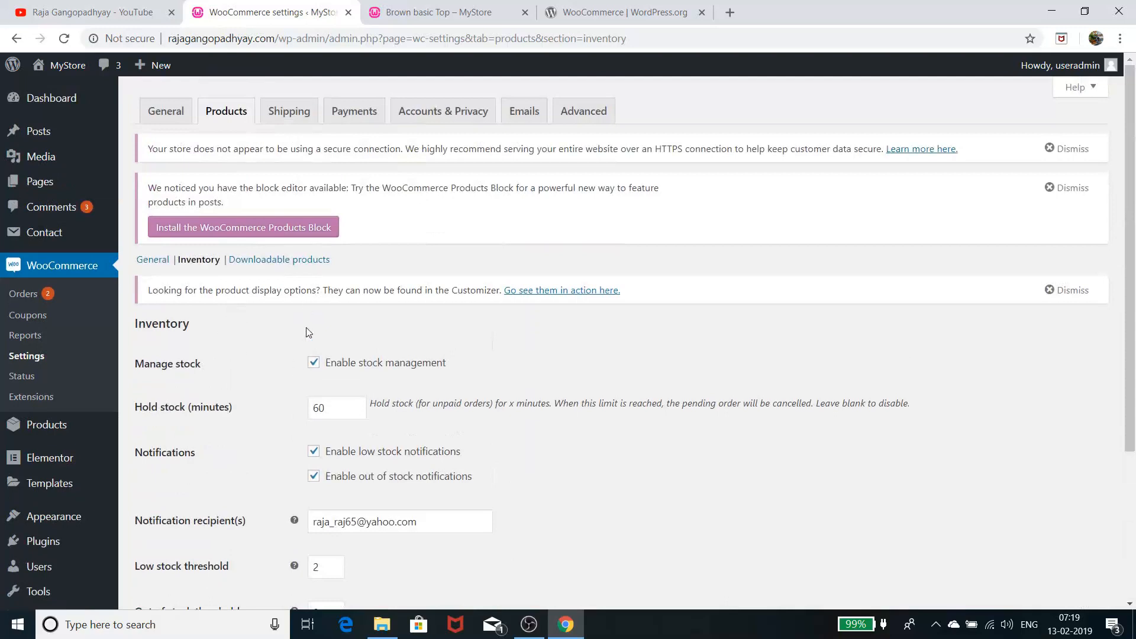
Check the Downloadable products options, leaving File download method at Force downloads
click(307, 262)
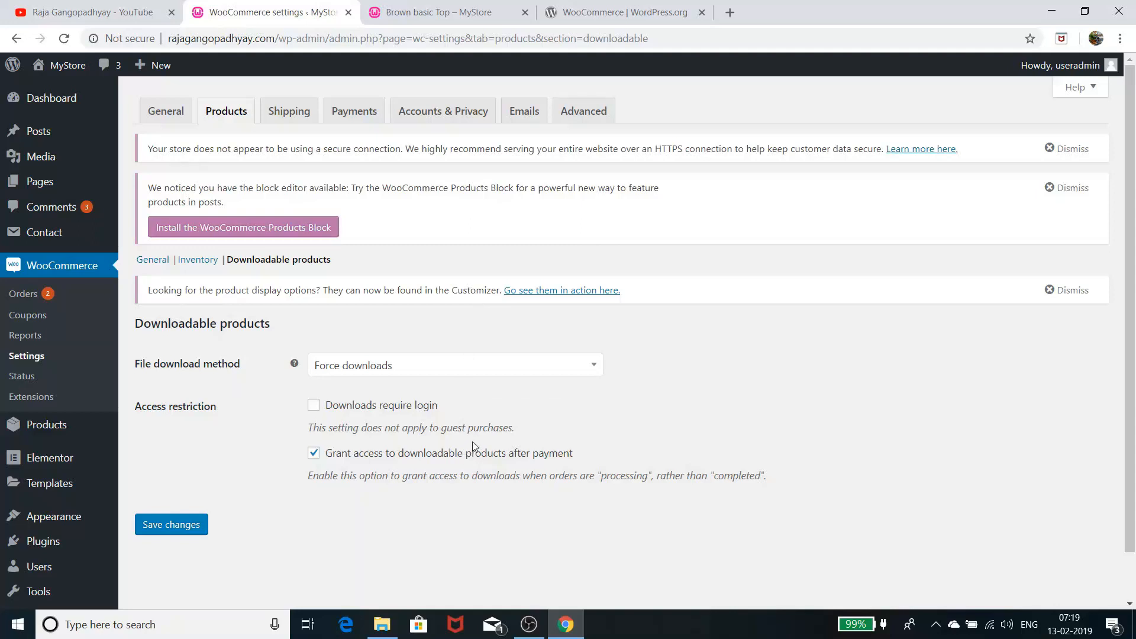
click(491, 359)
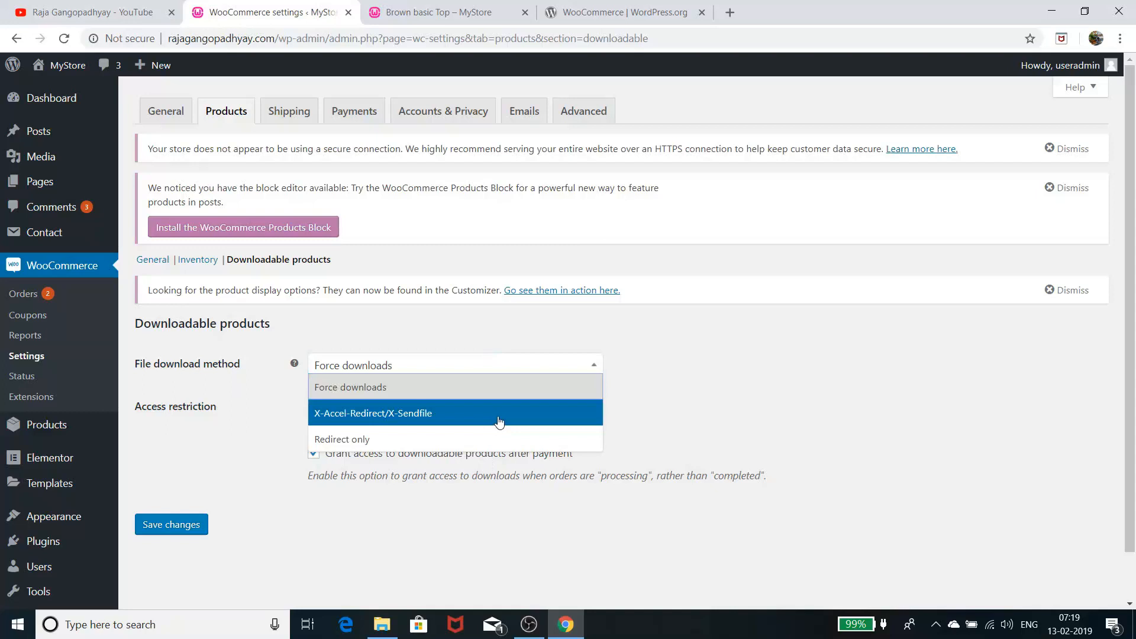
click(493, 328)
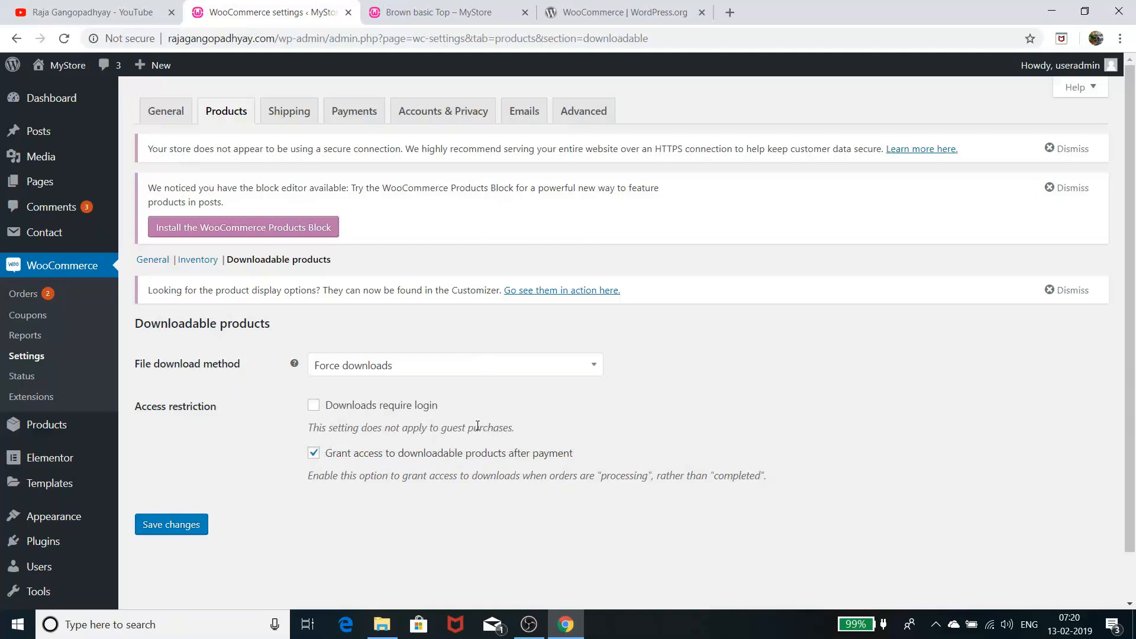
click(282, 123)
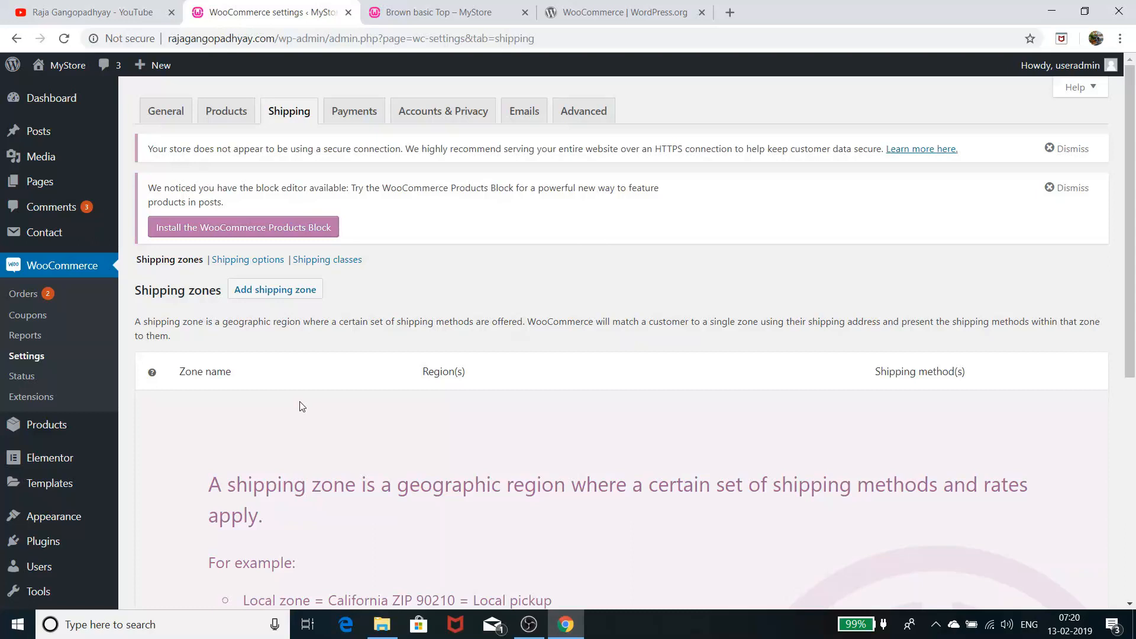
Start a new shipping zone and browse the available shipping method types without adding one
click(269, 296)
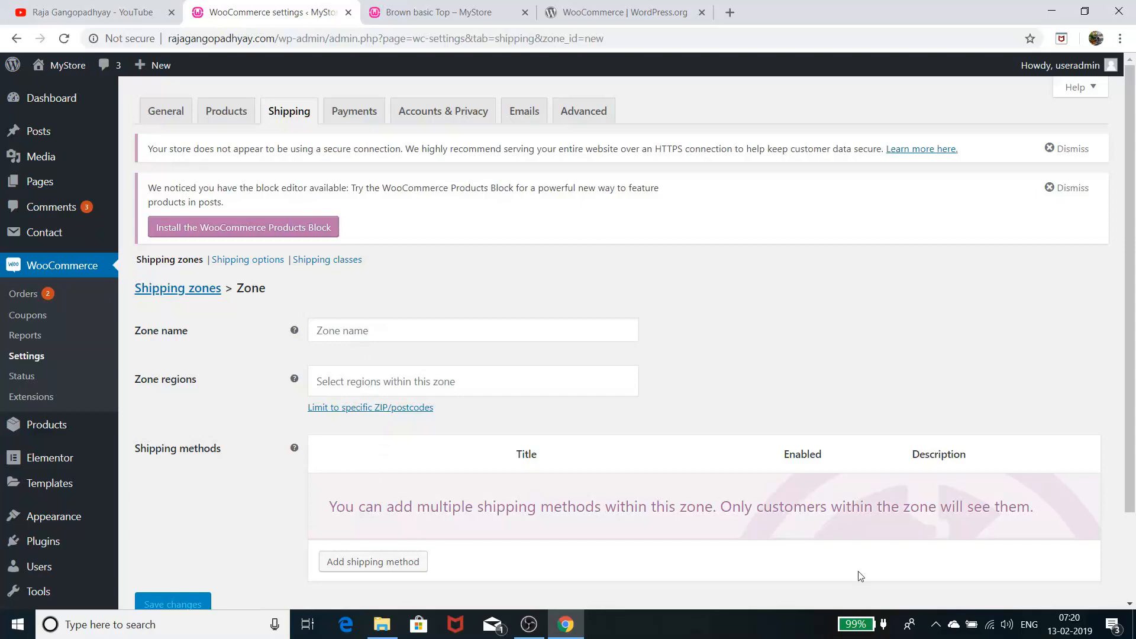
scroll(657, 520, down, 1)
click(394, 491)
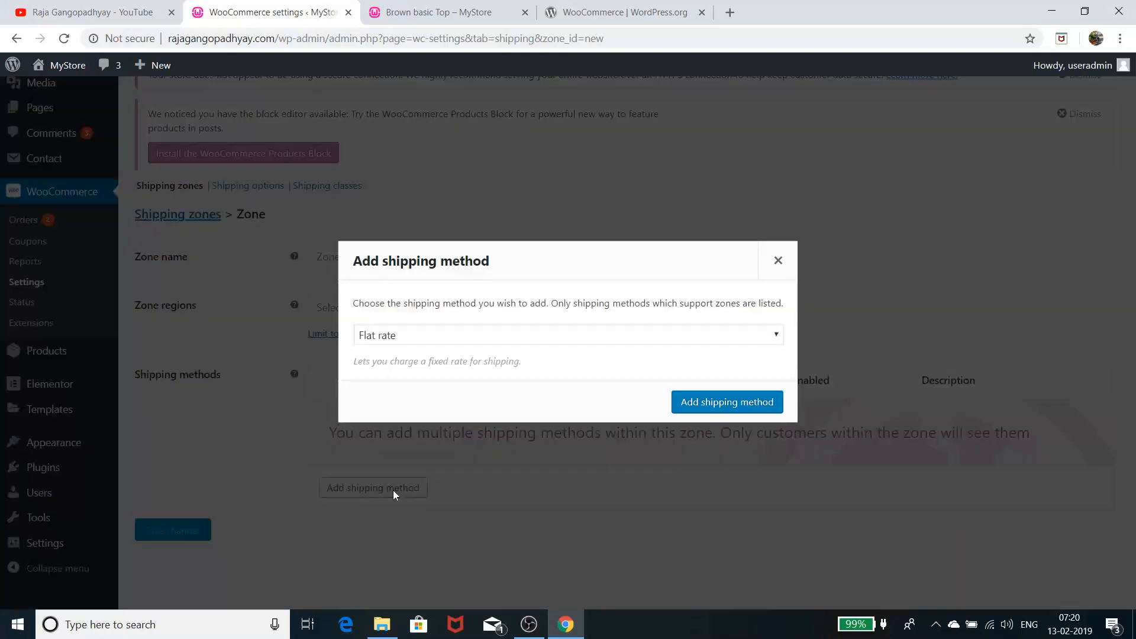
click(482, 338)
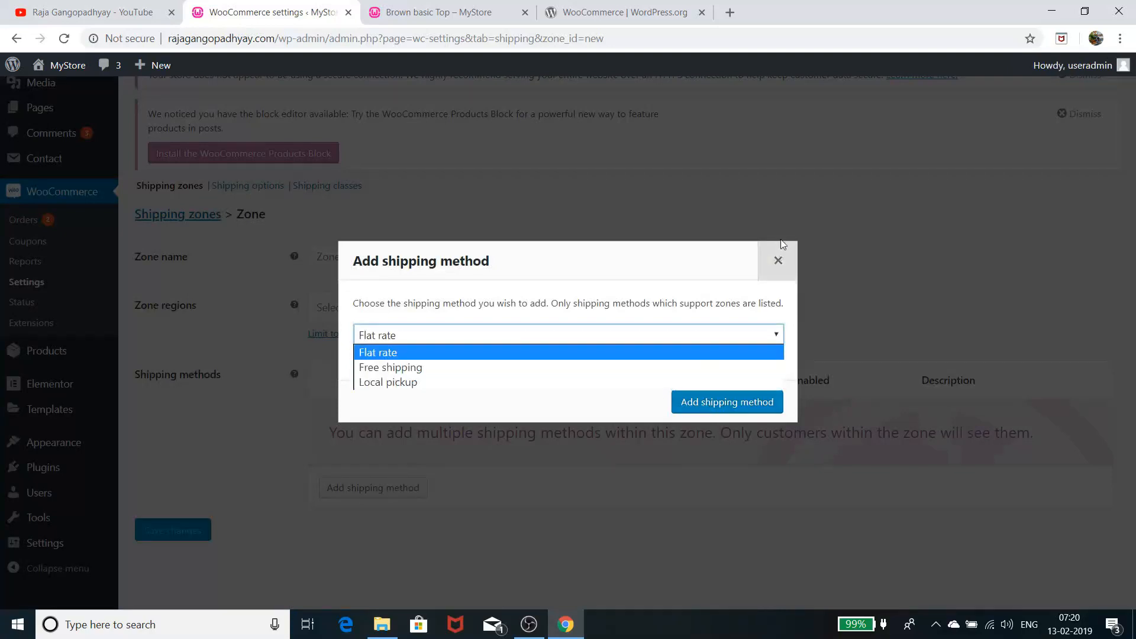
click(778, 260)
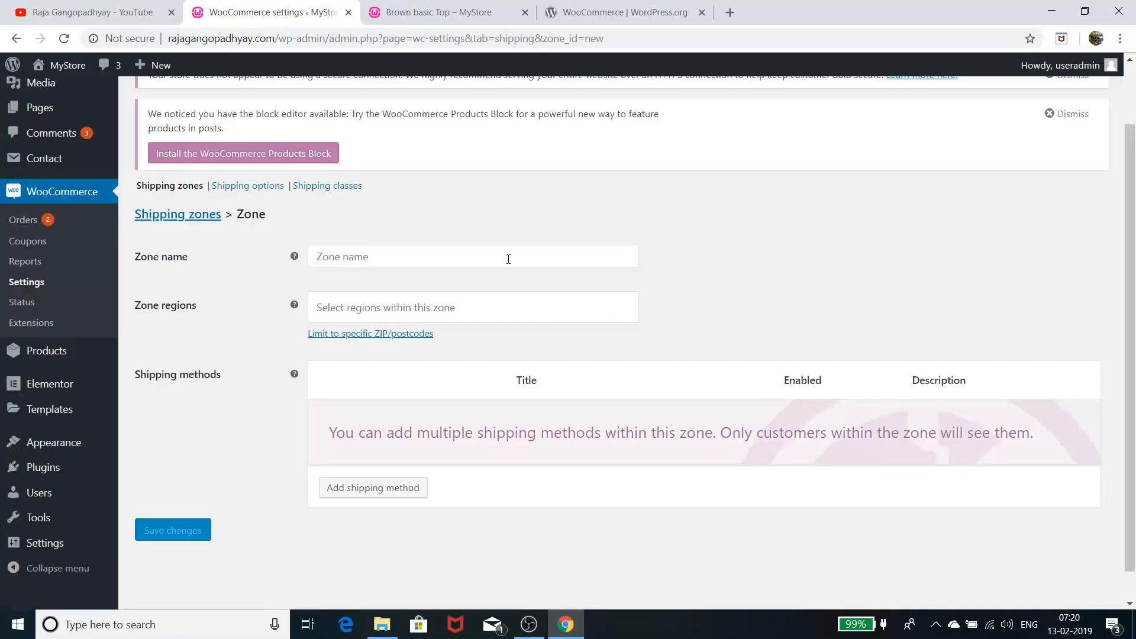
Visit Shipping options and Shipping classes, add a blank class row, then leave unsaved for Payments
click(235, 187)
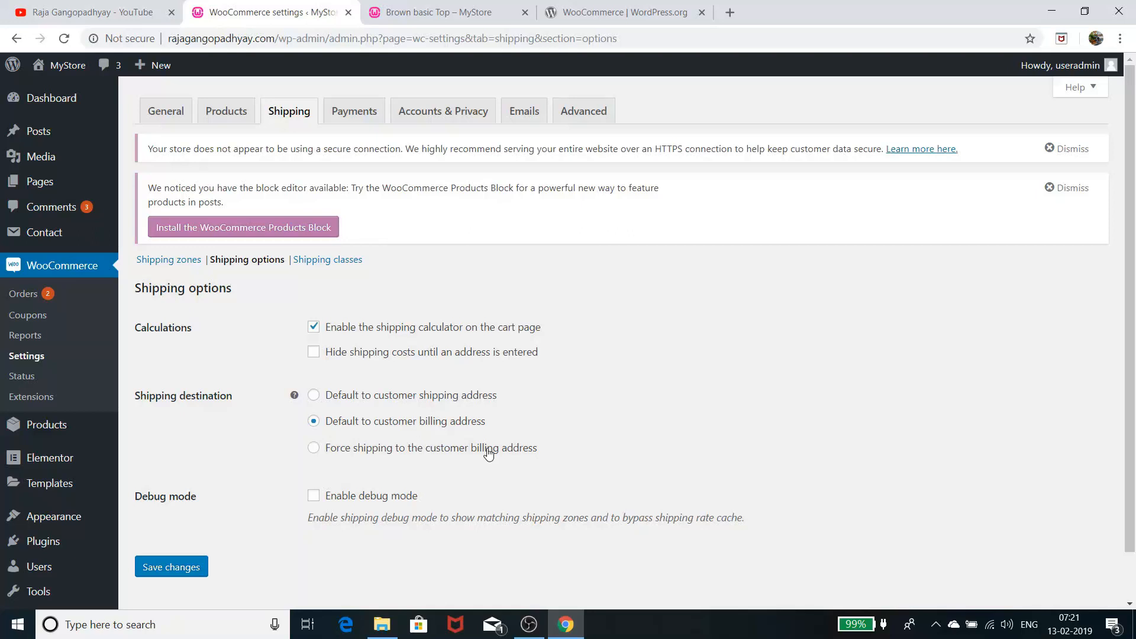
click(338, 262)
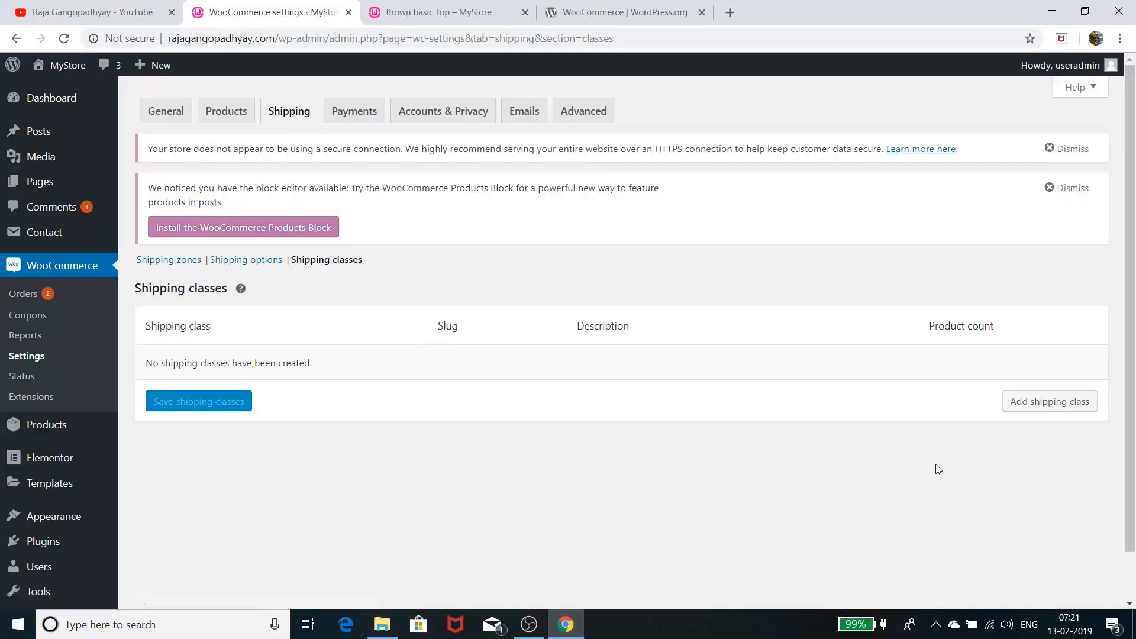
click(1050, 401)
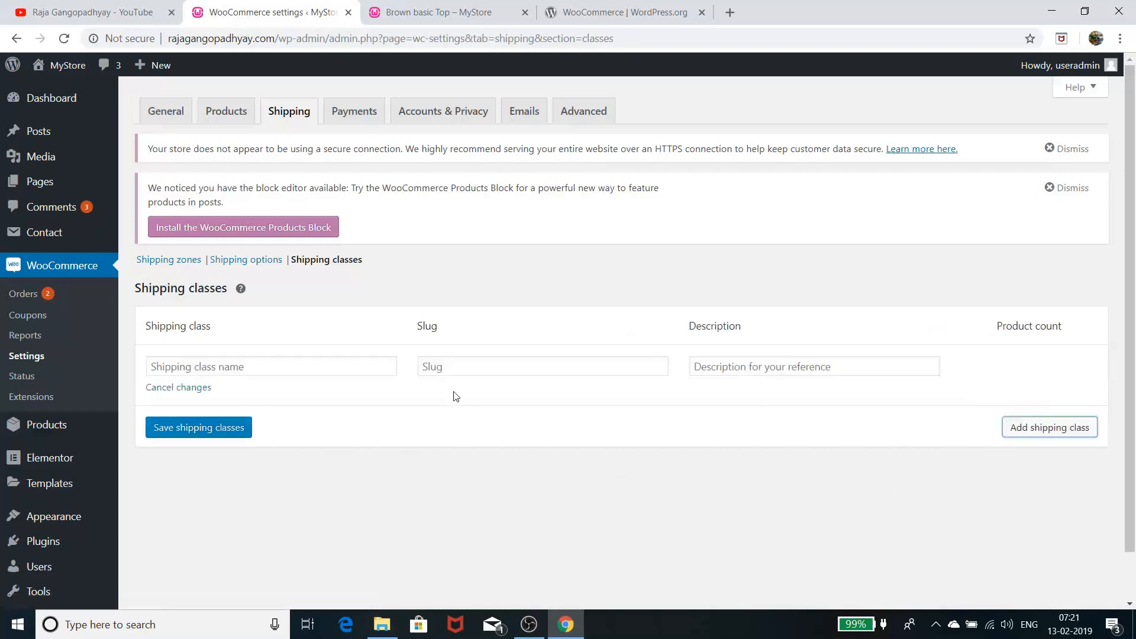
click(343, 111)
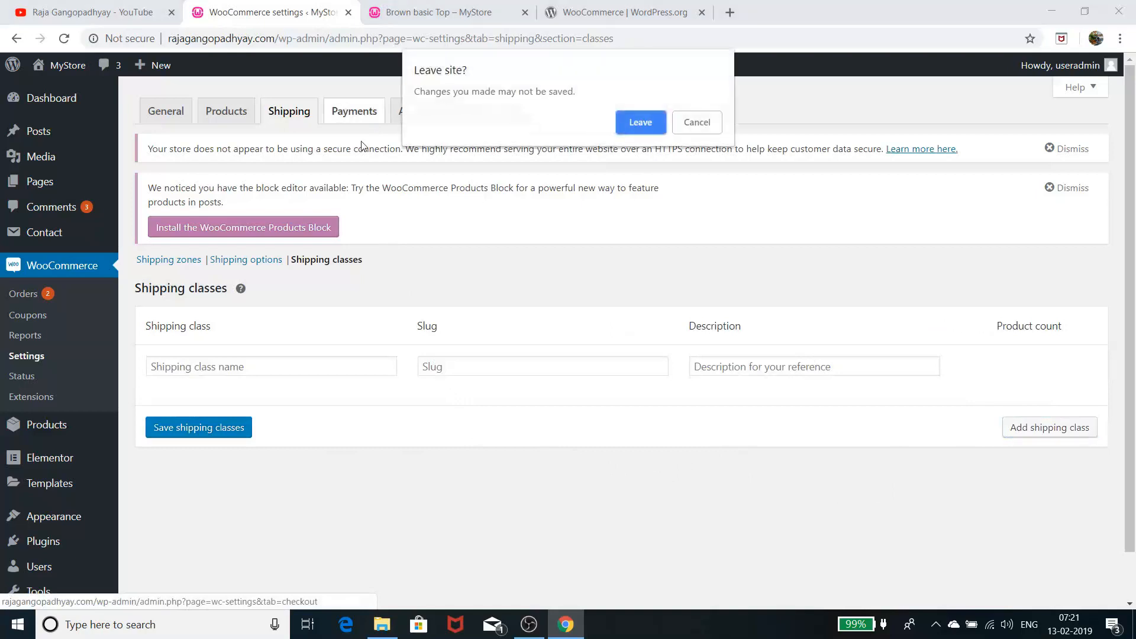
click(638, 123)
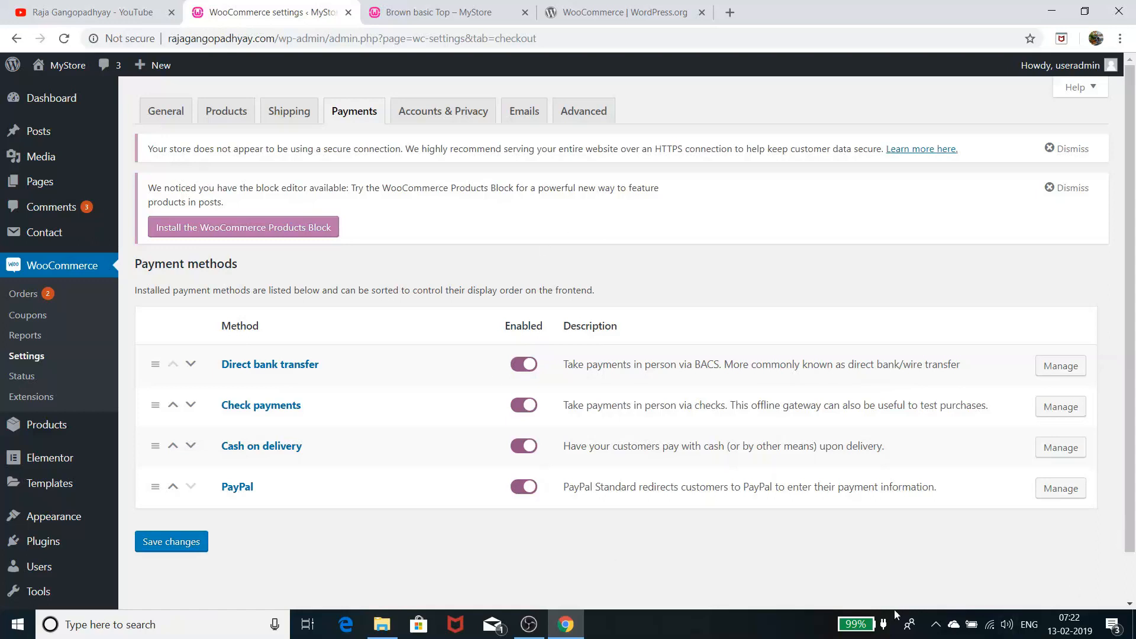
click(1068, 492)
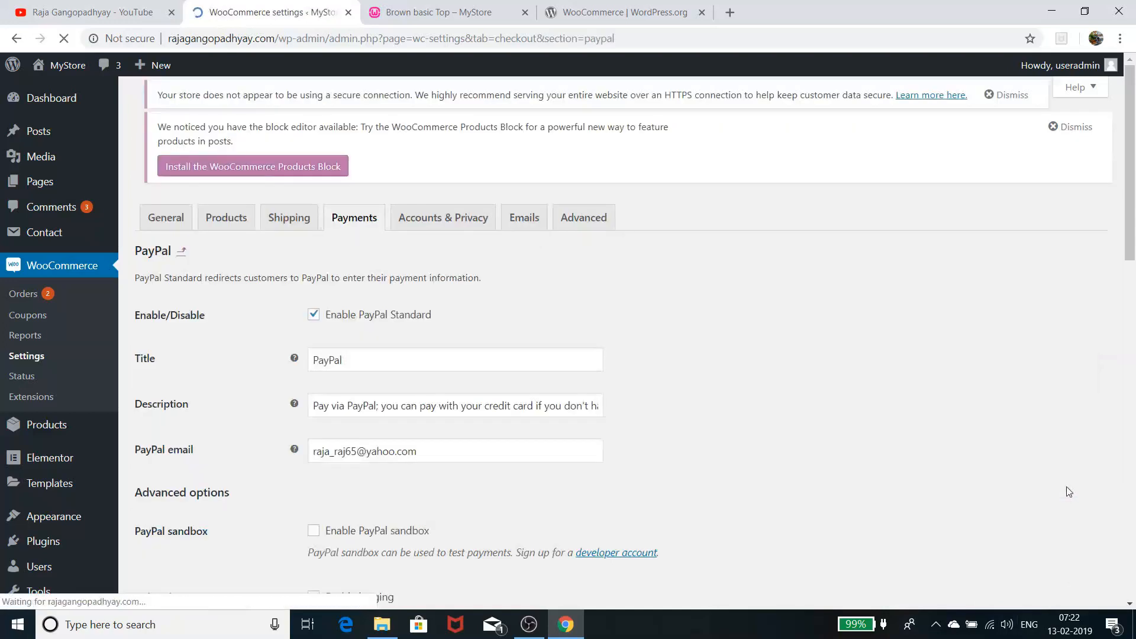
scroll(412, 394, down, 1)
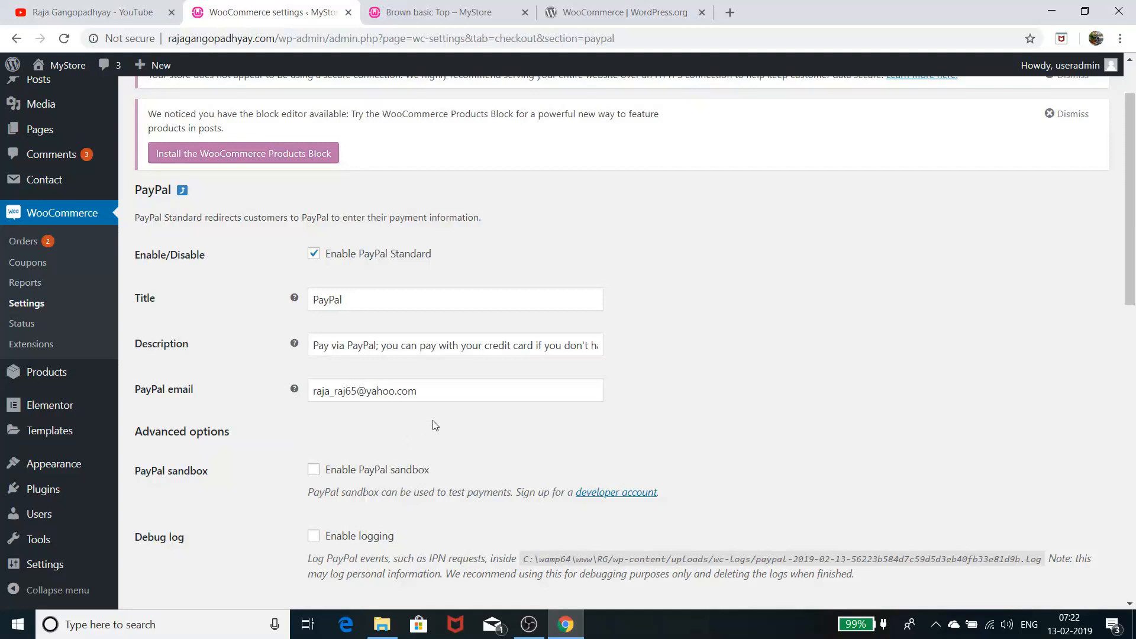
scroll(435, 425, down, 5)
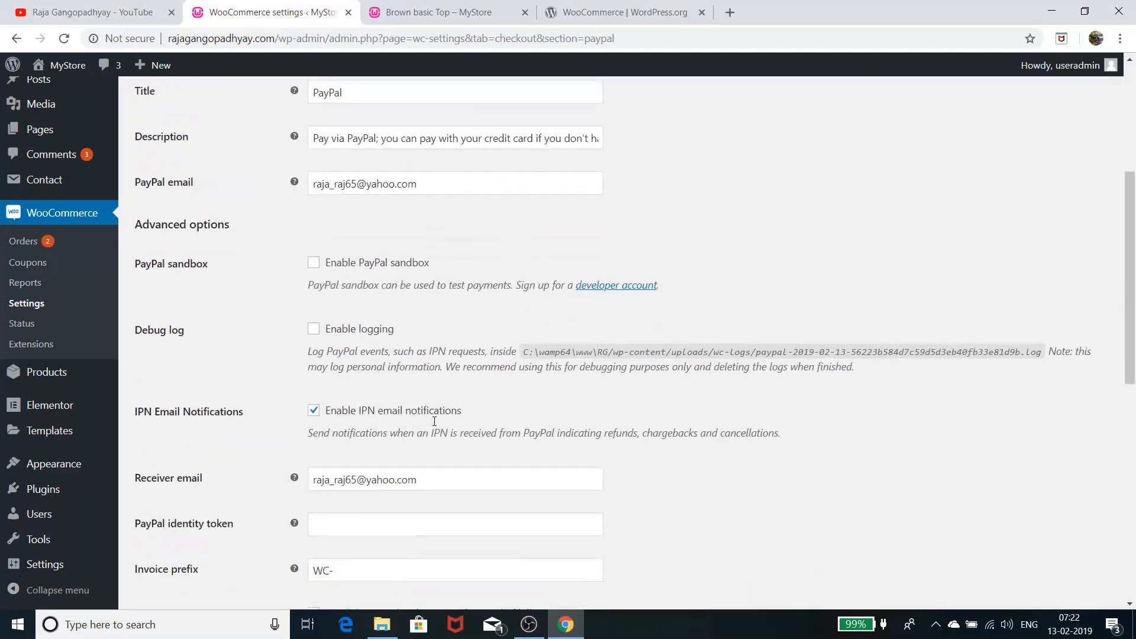
scroll(436, 426, down, 1)
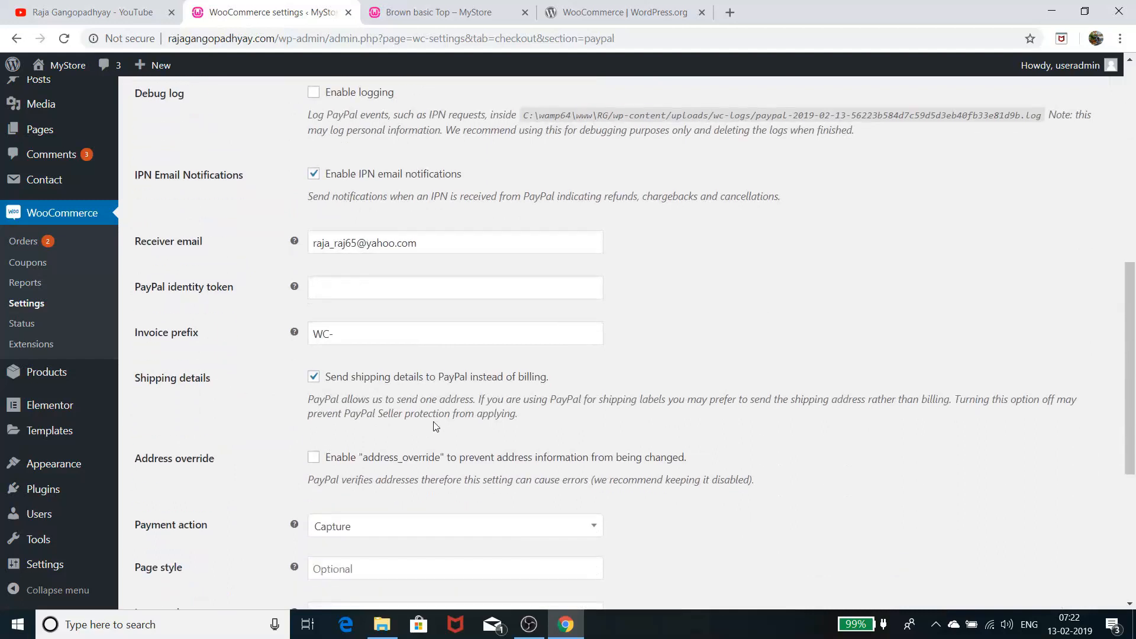
scroll(436, 426, down, 4)
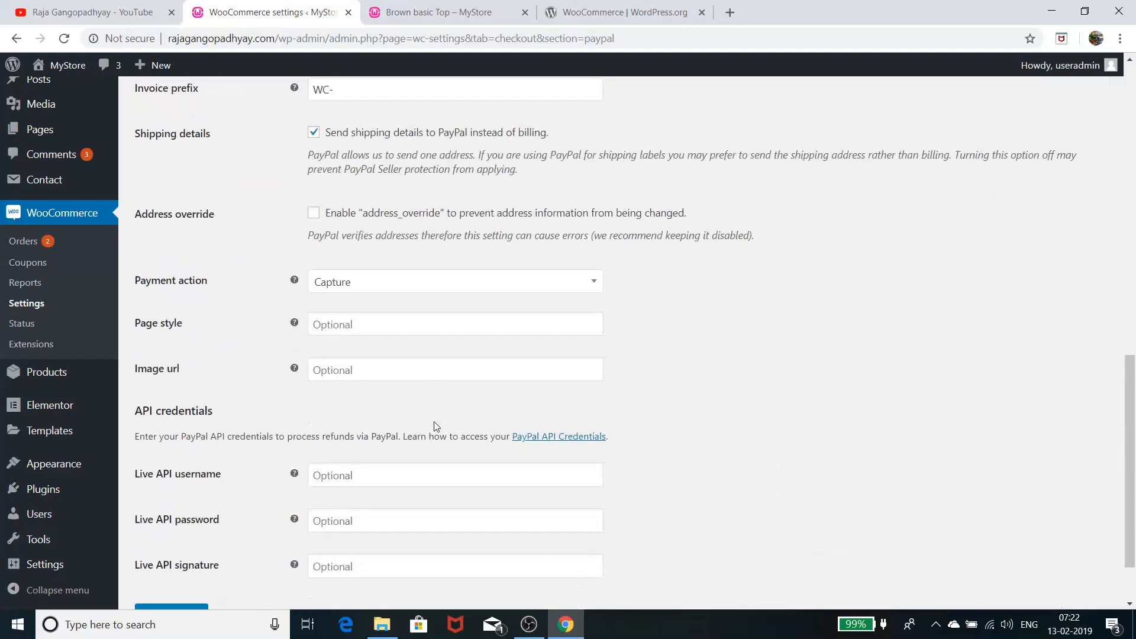
scroll(436, 426, up, 5)
scroll(435, 425, up, 7)
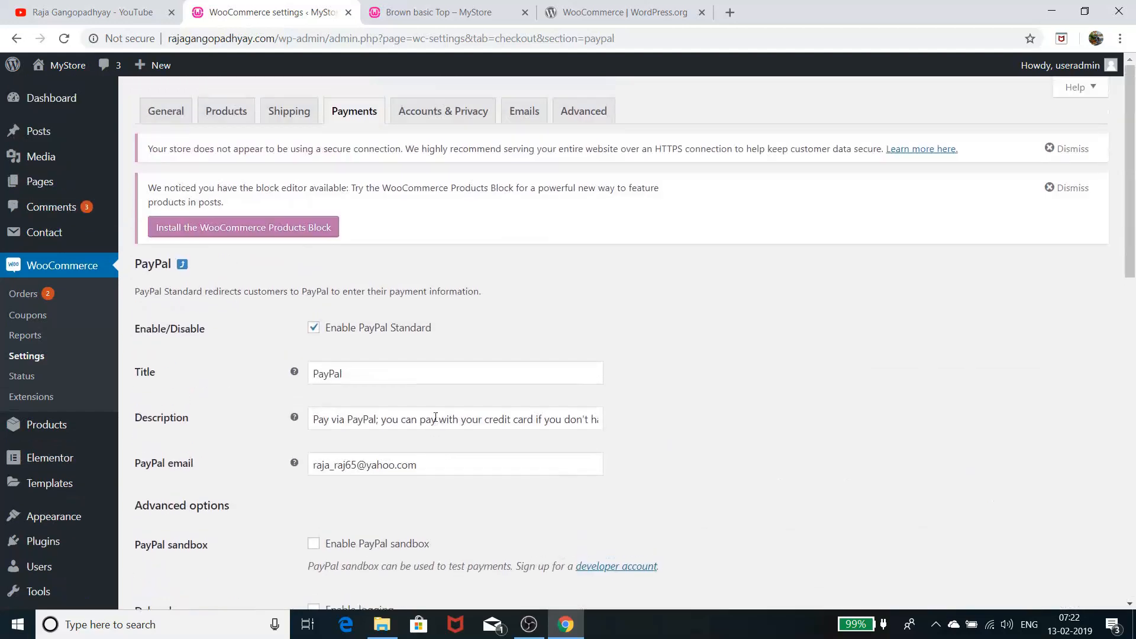
click(16, 39)
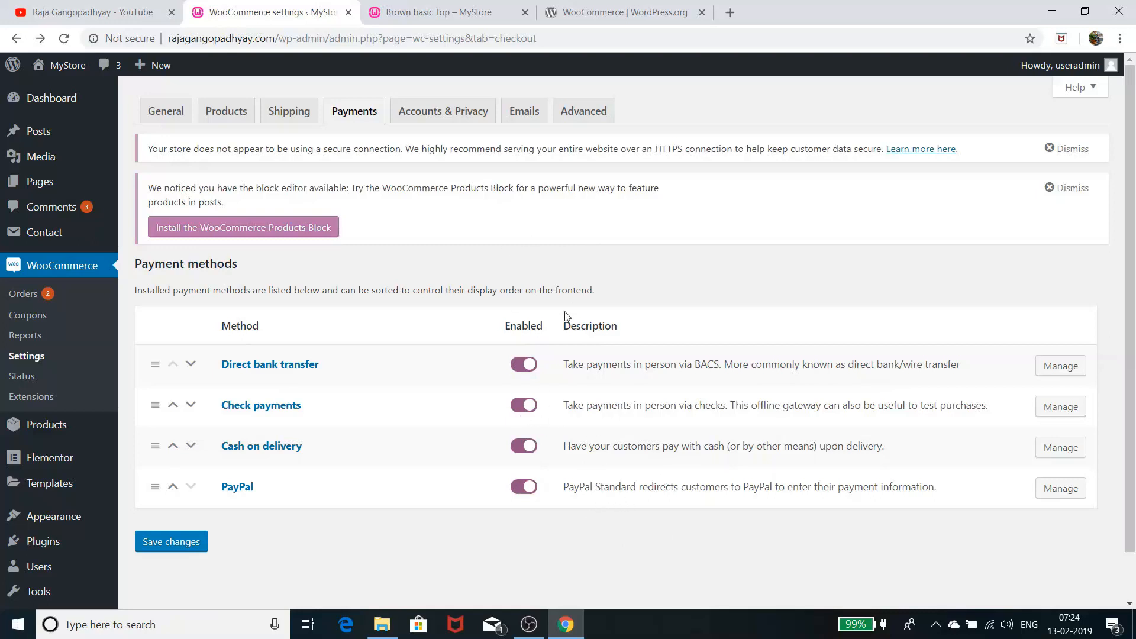
Switch from Payments to the Accounts & Privacy settings tab
click(451, 111)
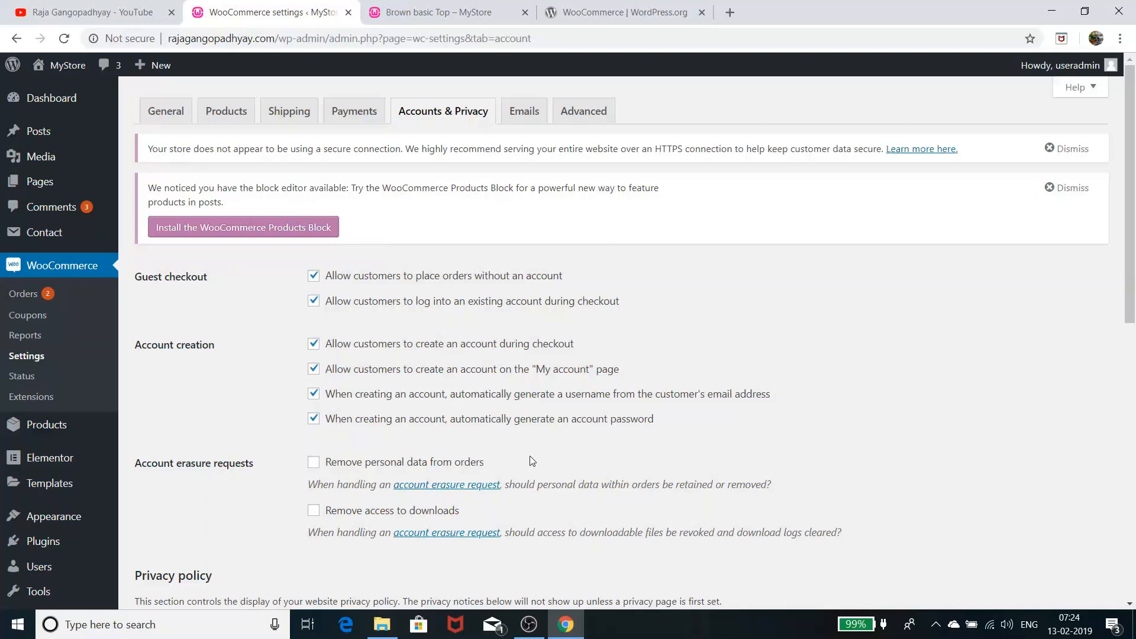
Scroll through the Accounts & Privacy options, then go to the Emails settings tab
scroll(532, 460, down, 2)
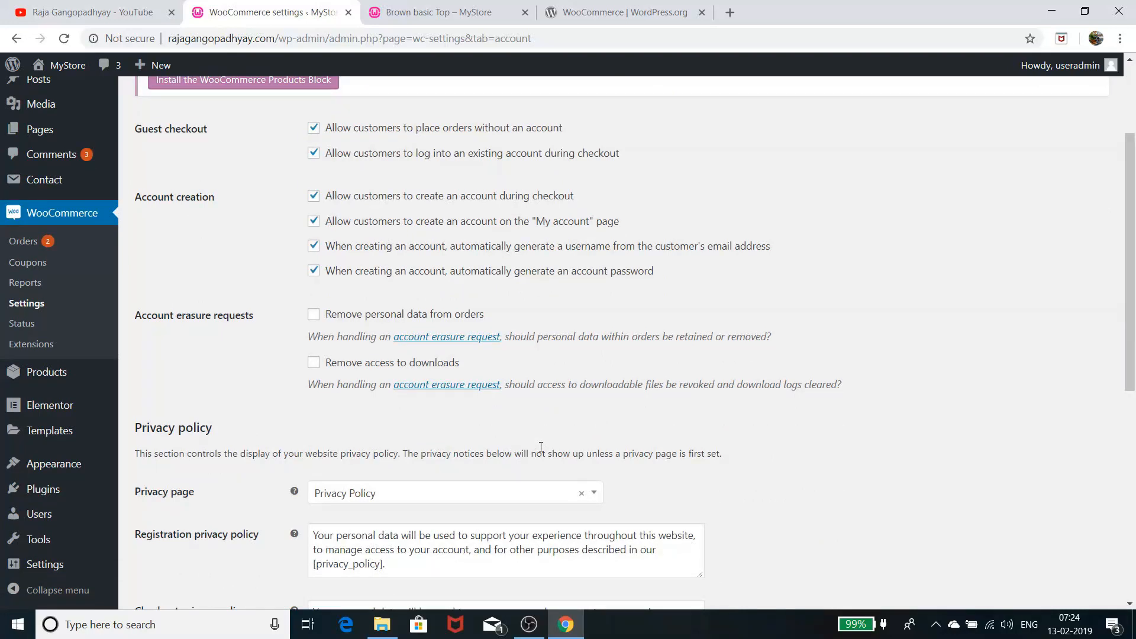
scroll(541, 447, down, 2)
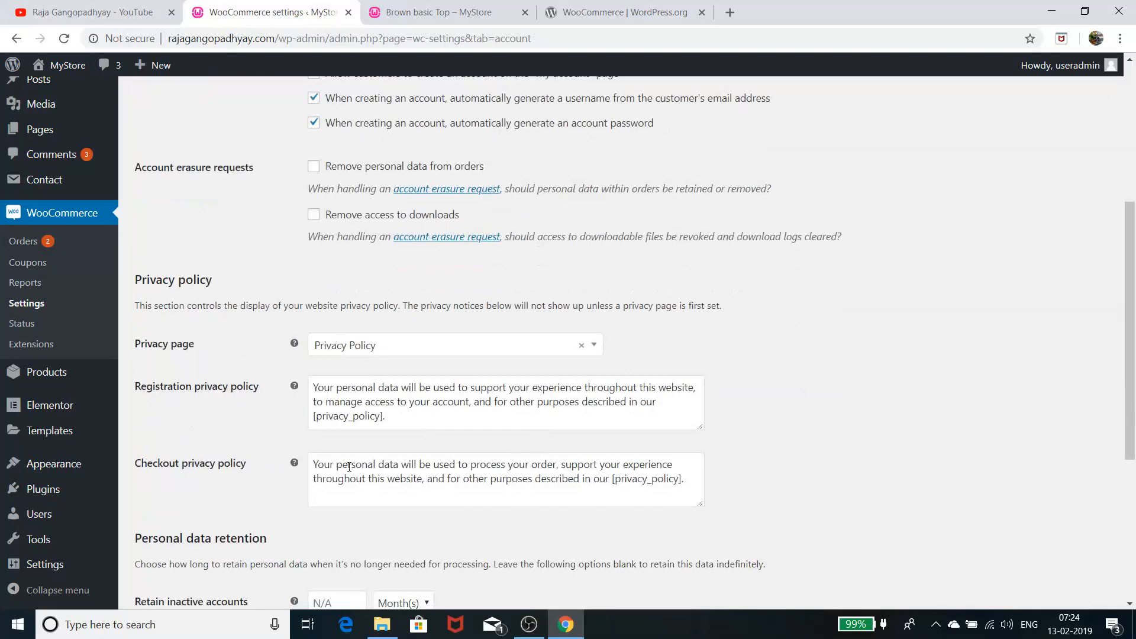
scroll(364, 467, down, 3)
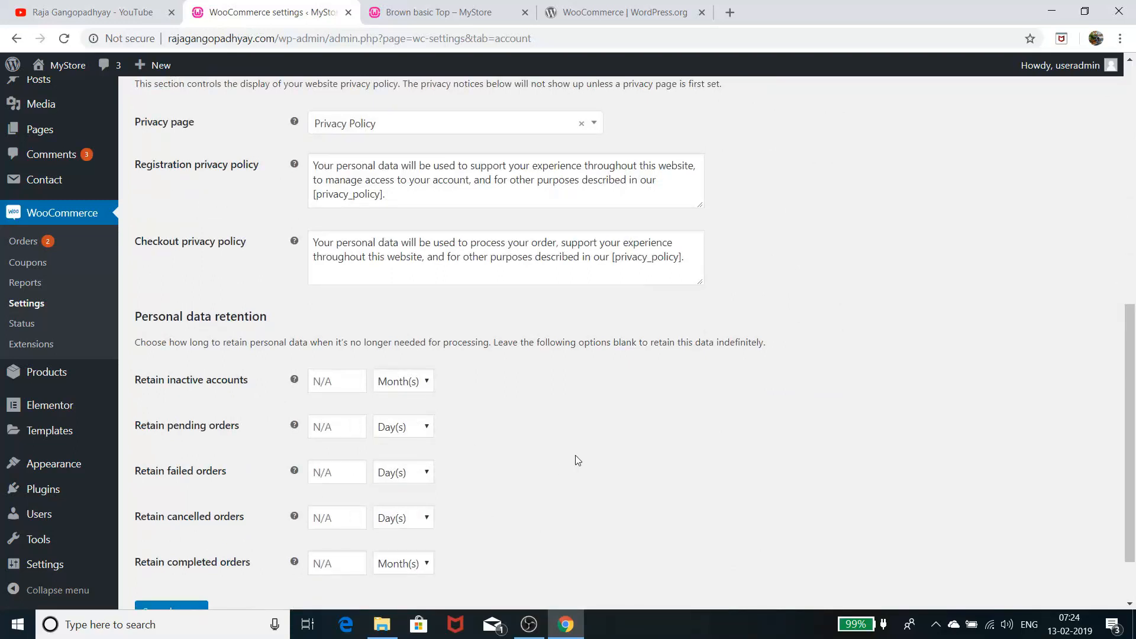
scroll(575, 456, up, 8)
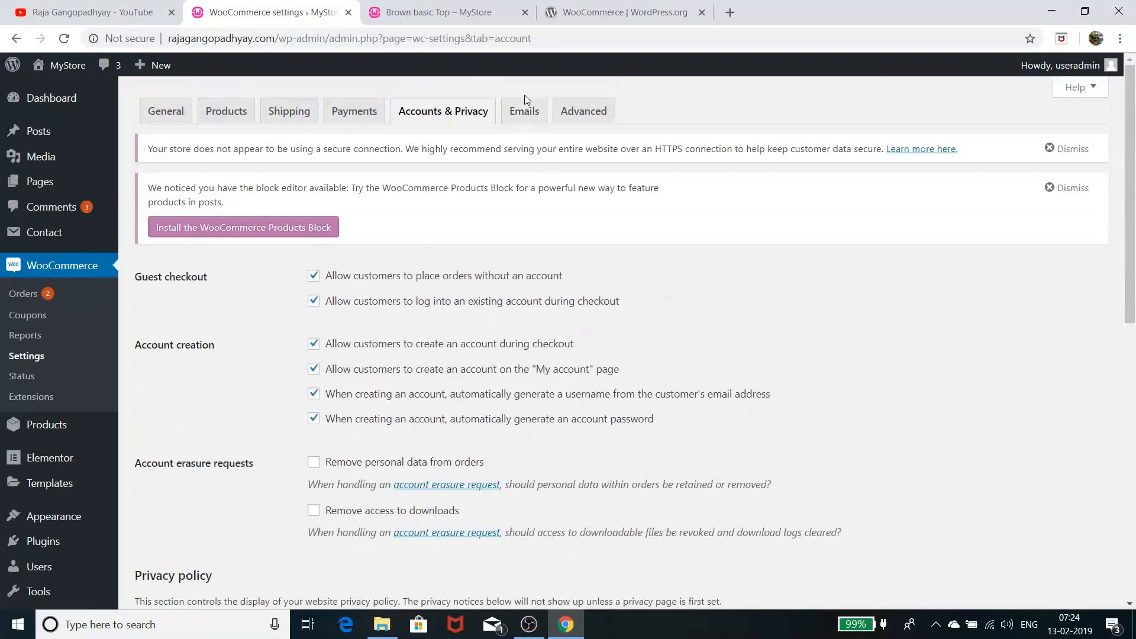
click(524, 110)
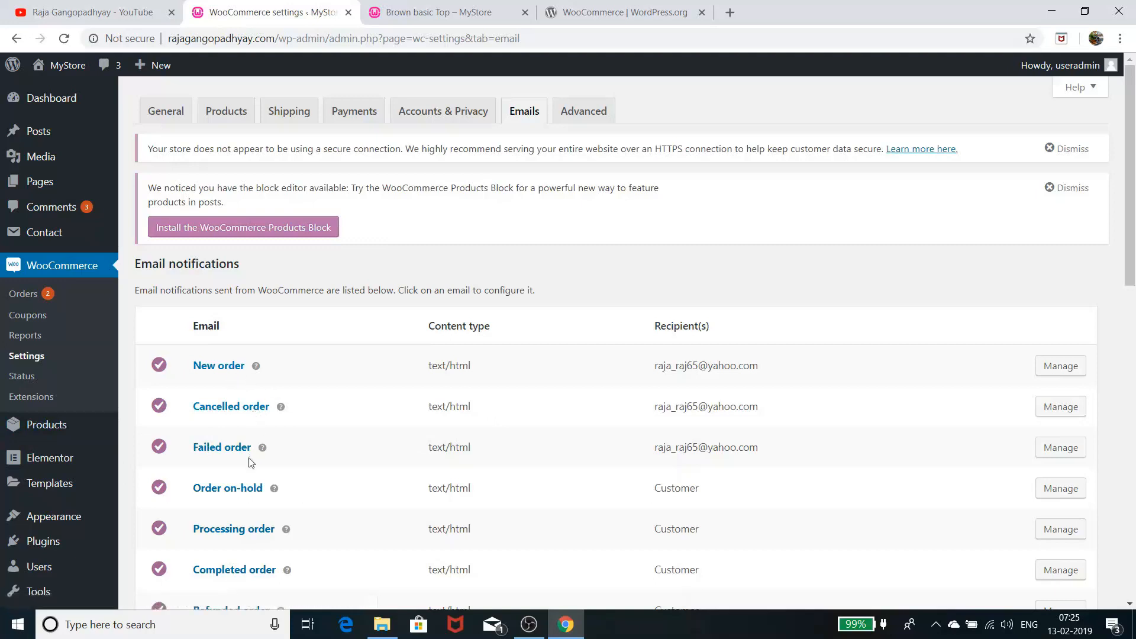
Find the Completed order row in Email notifications and open its Manage settings
scroll(251, 462, down, 1)
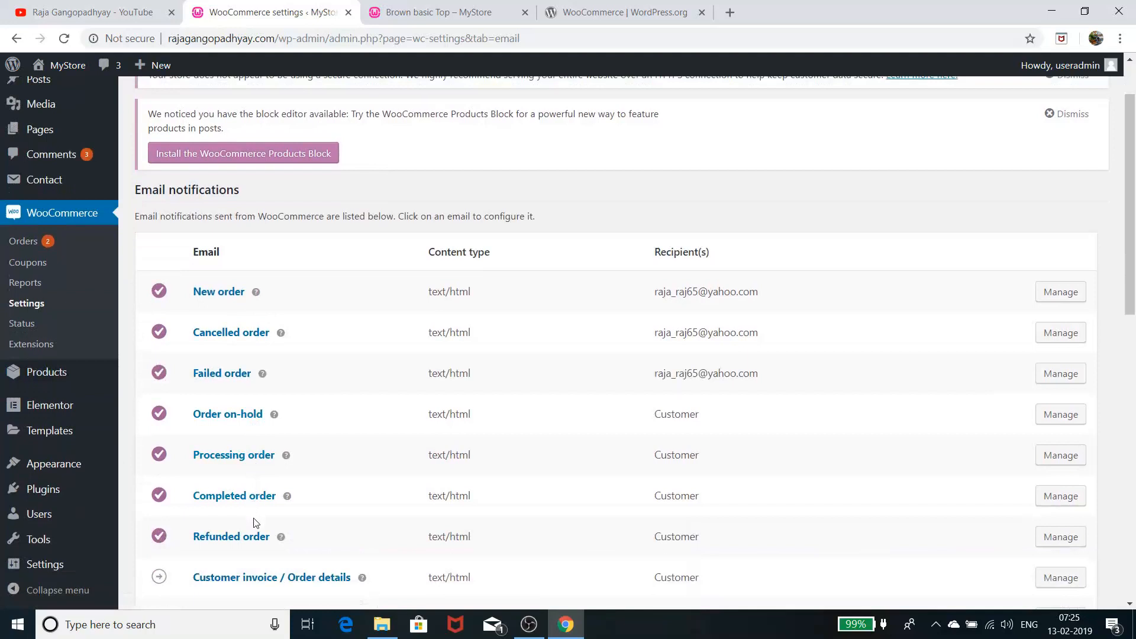
scroll(254, 525, down, 2)
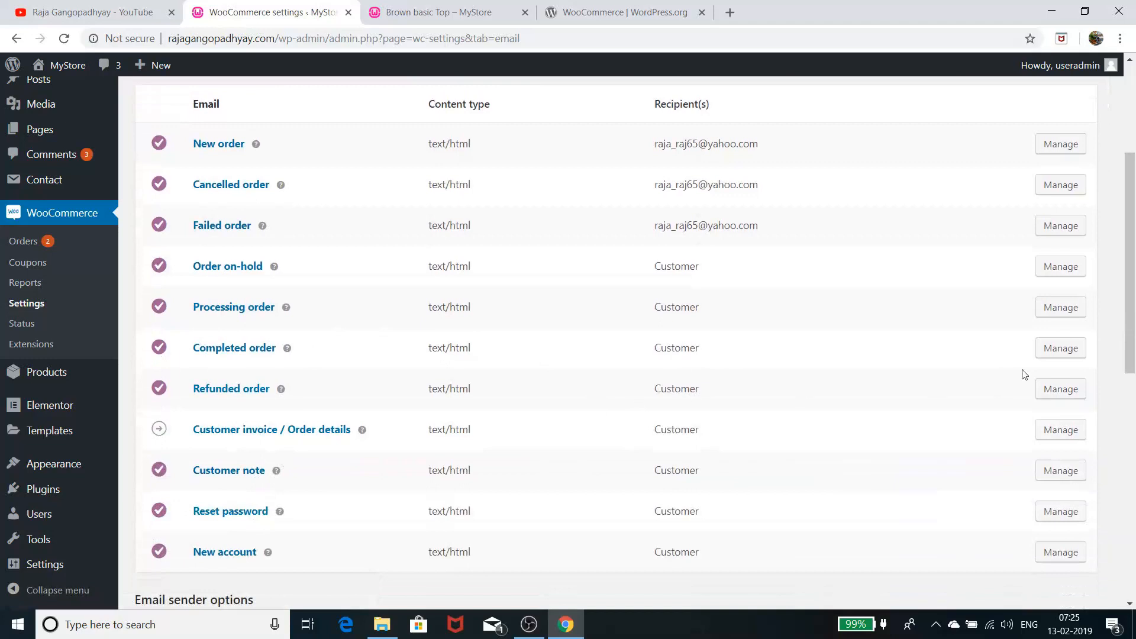
click(1058, 350)
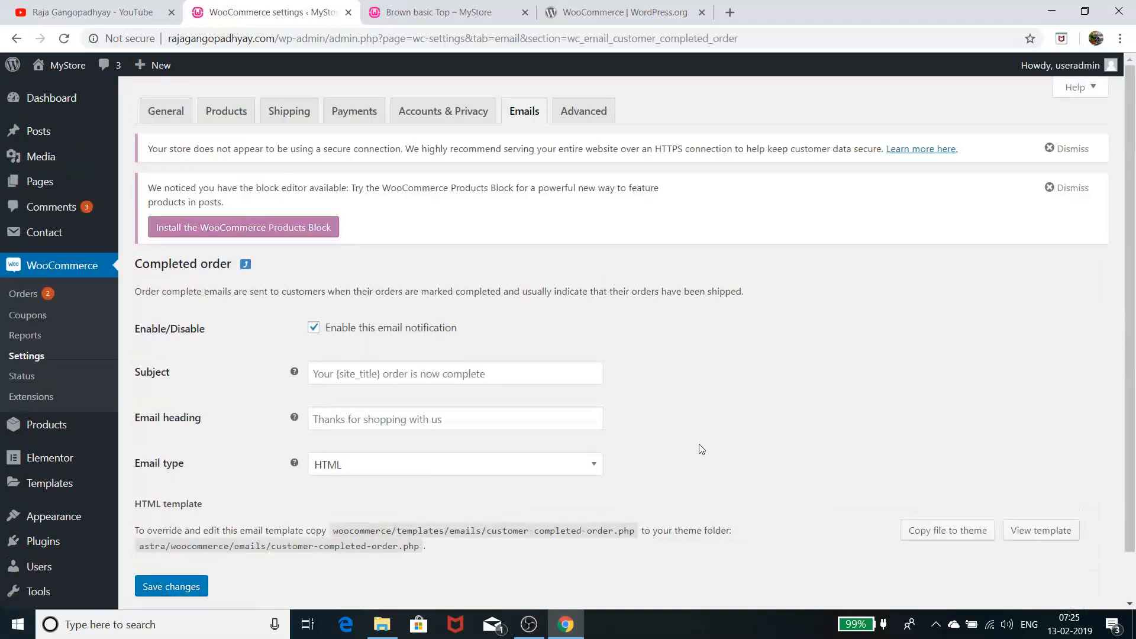
Review the Completed order email's default subject, heading and HTML type, then go back
scroll(701, 449, down, 1)
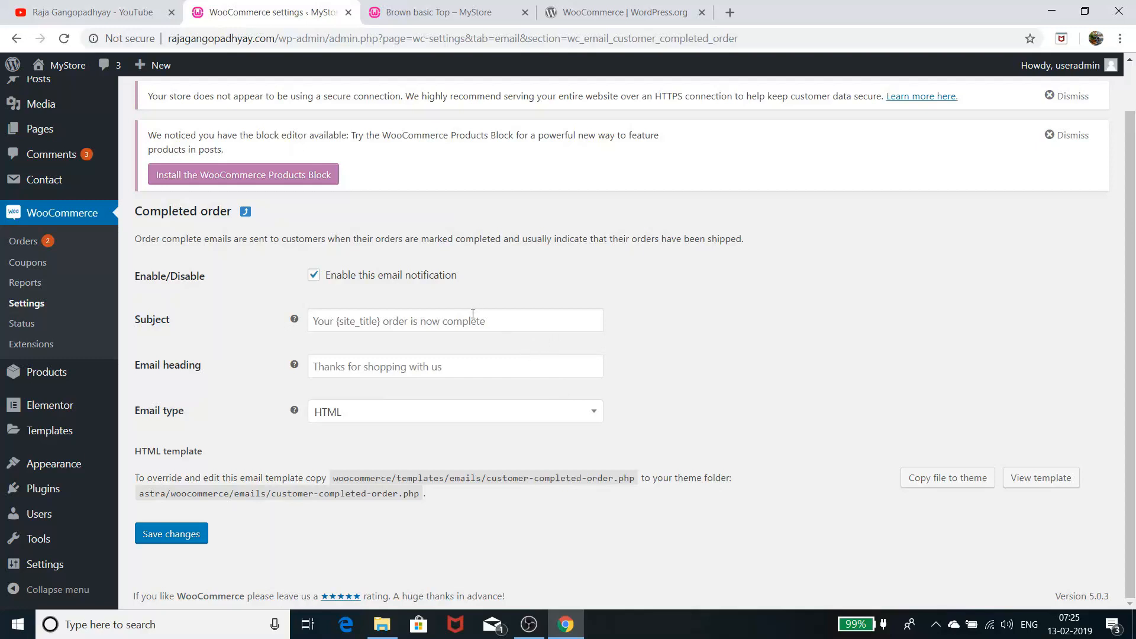
click(16, 39)
scroll(659, 426, down, 5)
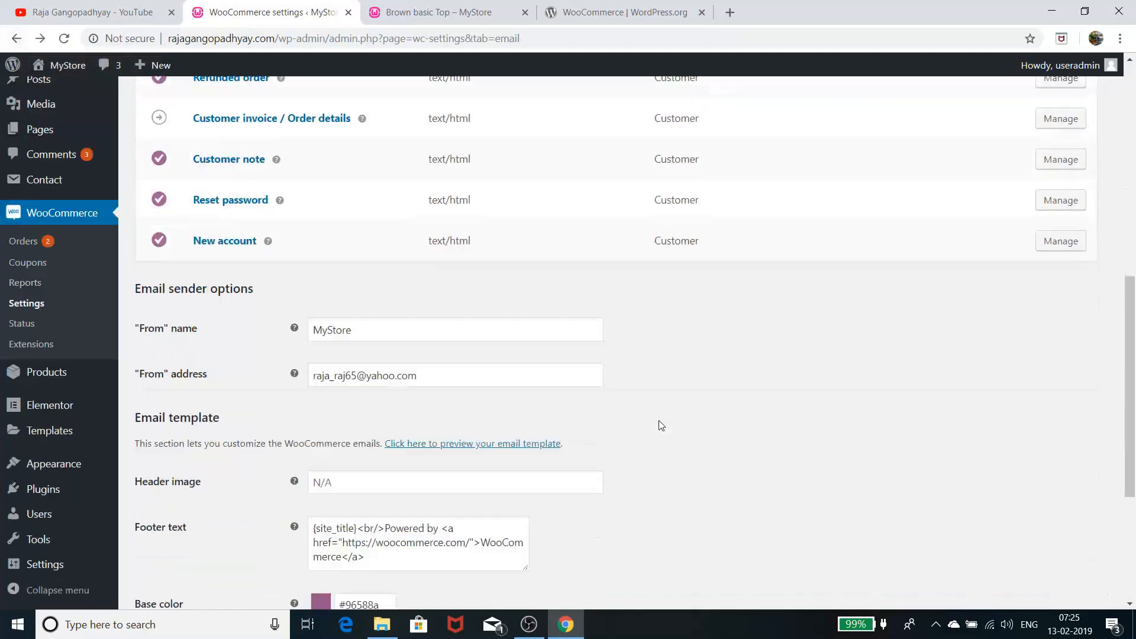
scroll(661, 425, down, 1)
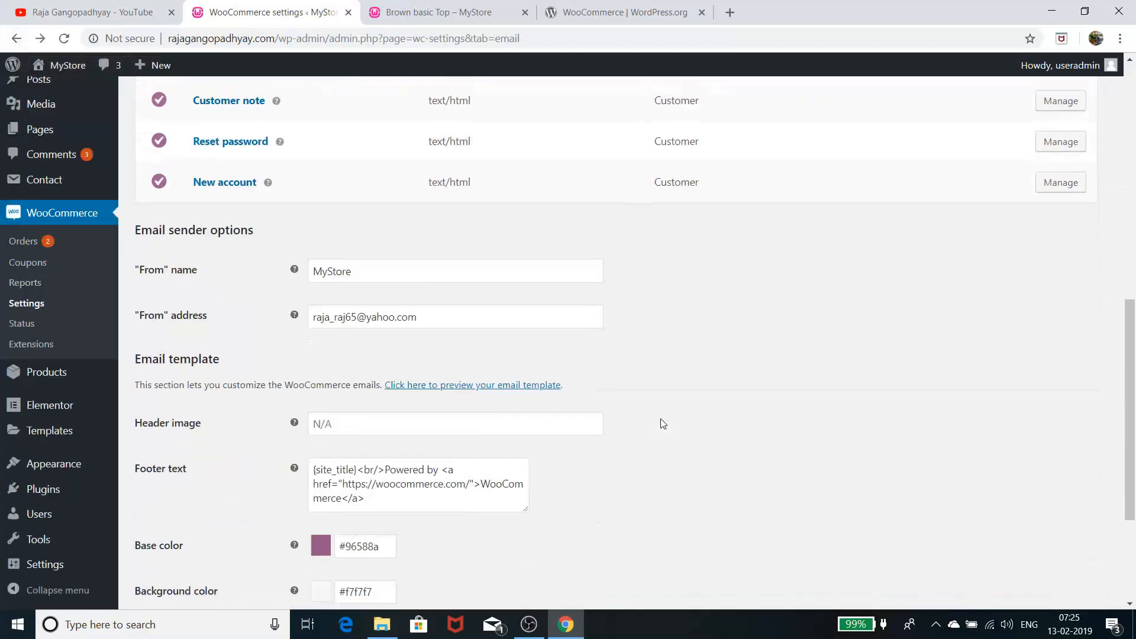
scroll(661, 426, down, 3)
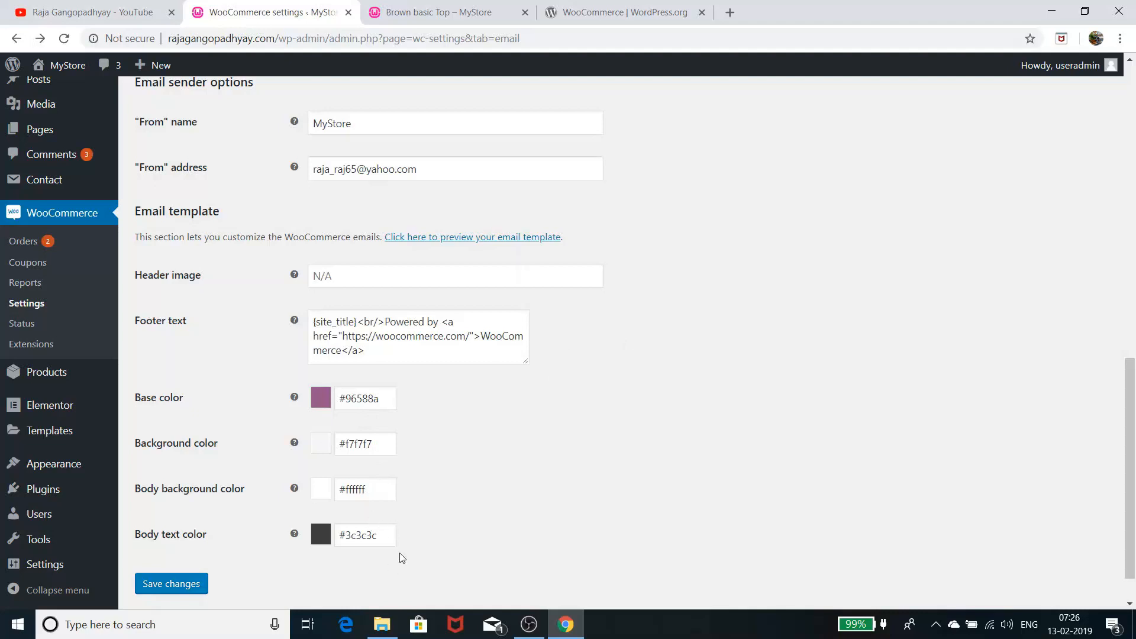
scroll(411, 494, up, 7)
scroll(412, 496, up, 5)
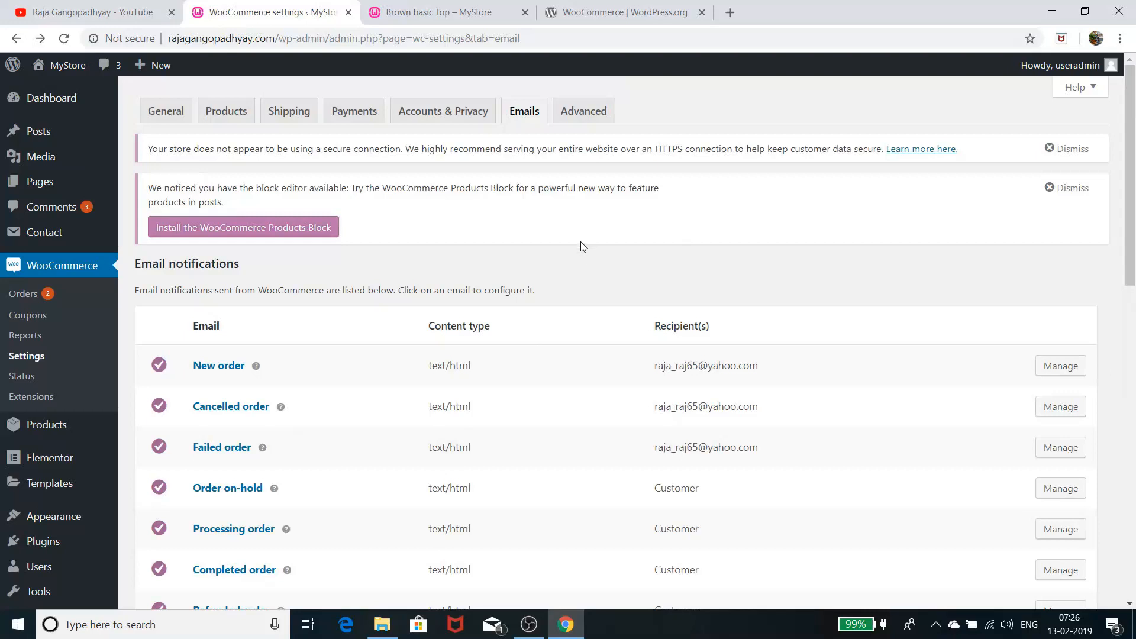
Open Advanced settings and review Page setup plus endpoints like order-pay and order-received
click(594, 112)
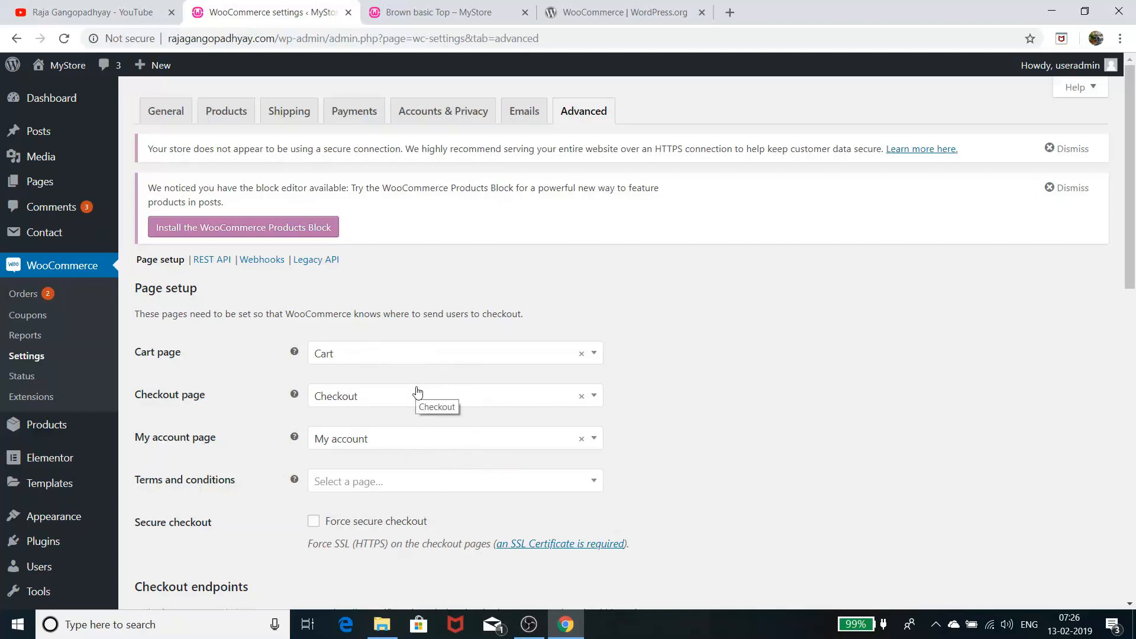
scroll(476, 375, down, 2)
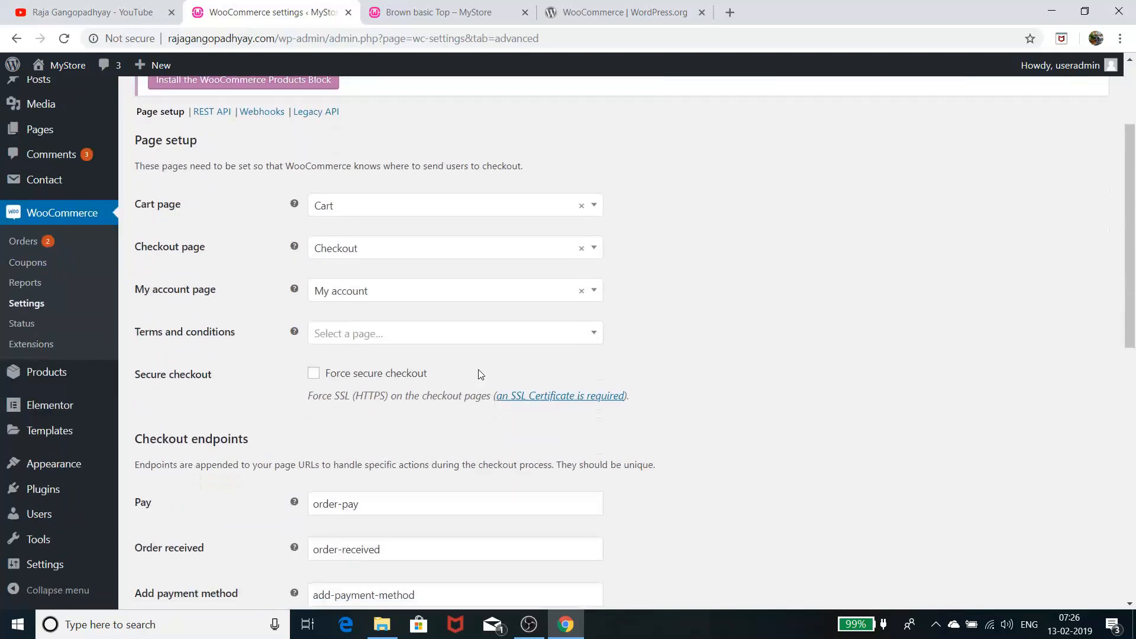
scroll(481, 373, up, 1)
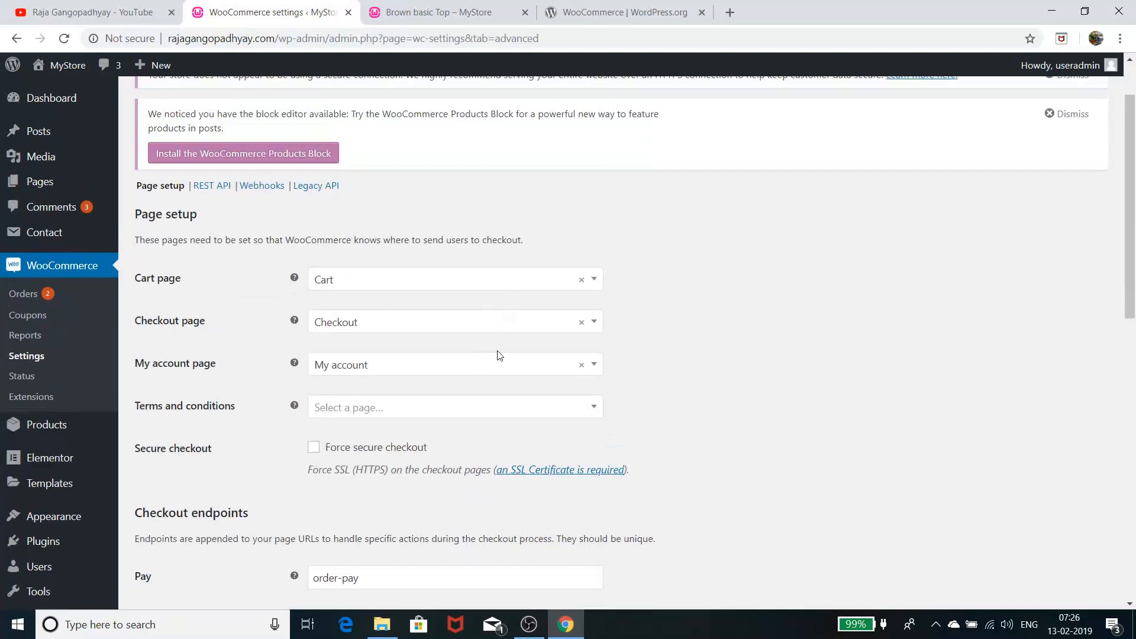
scroll(502, 353, down, 2)
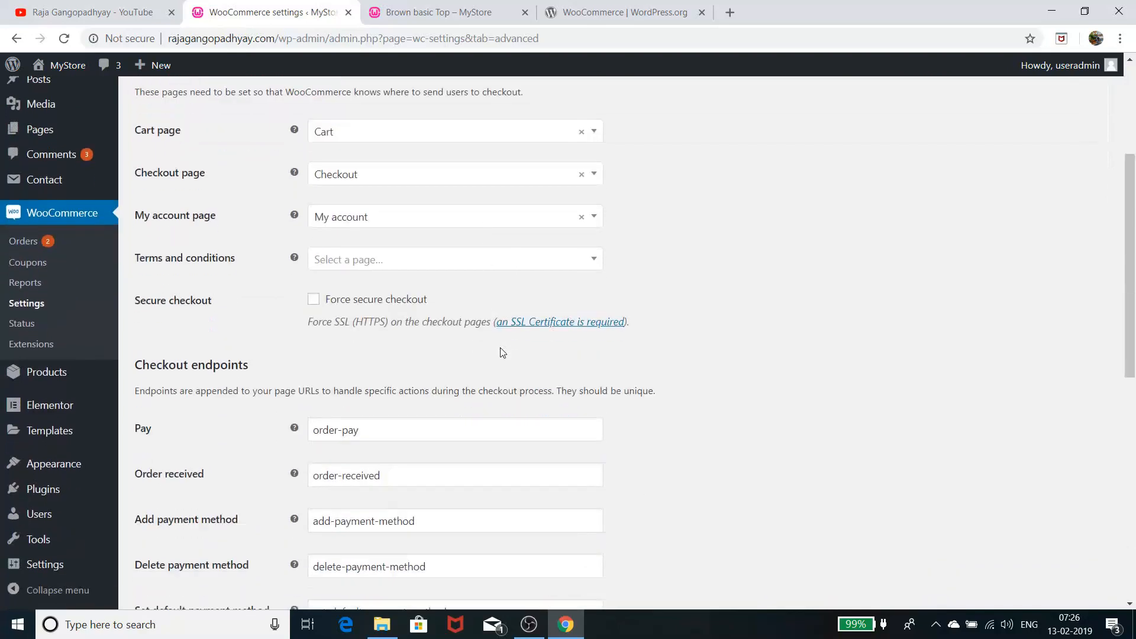
scroll(502, 353, down, 1)
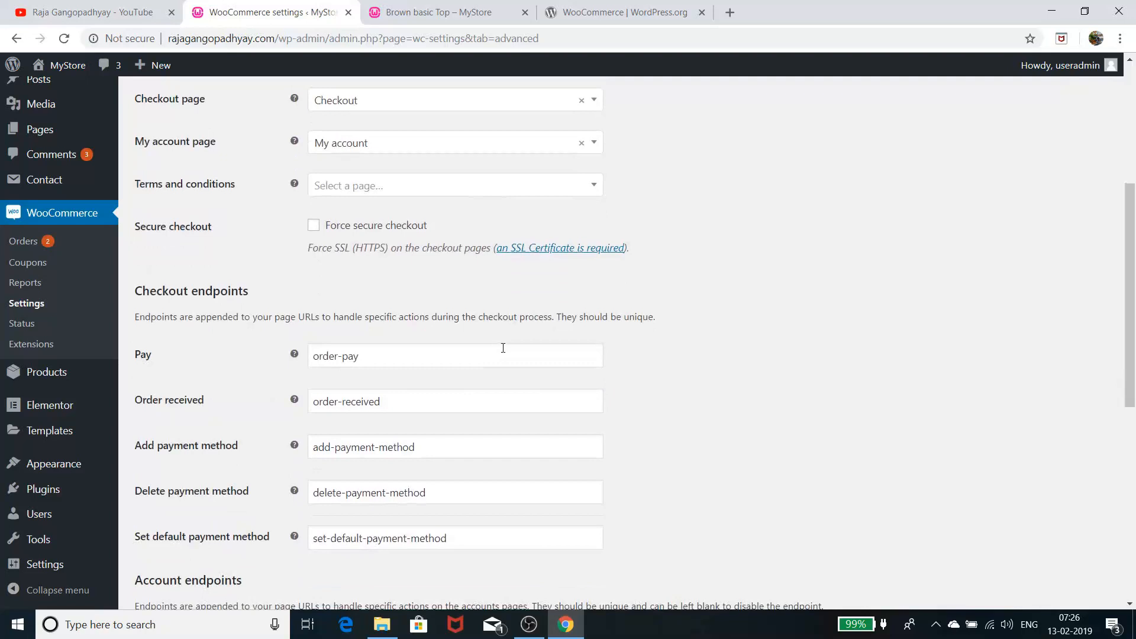
scroll(502, 347, down, 2)
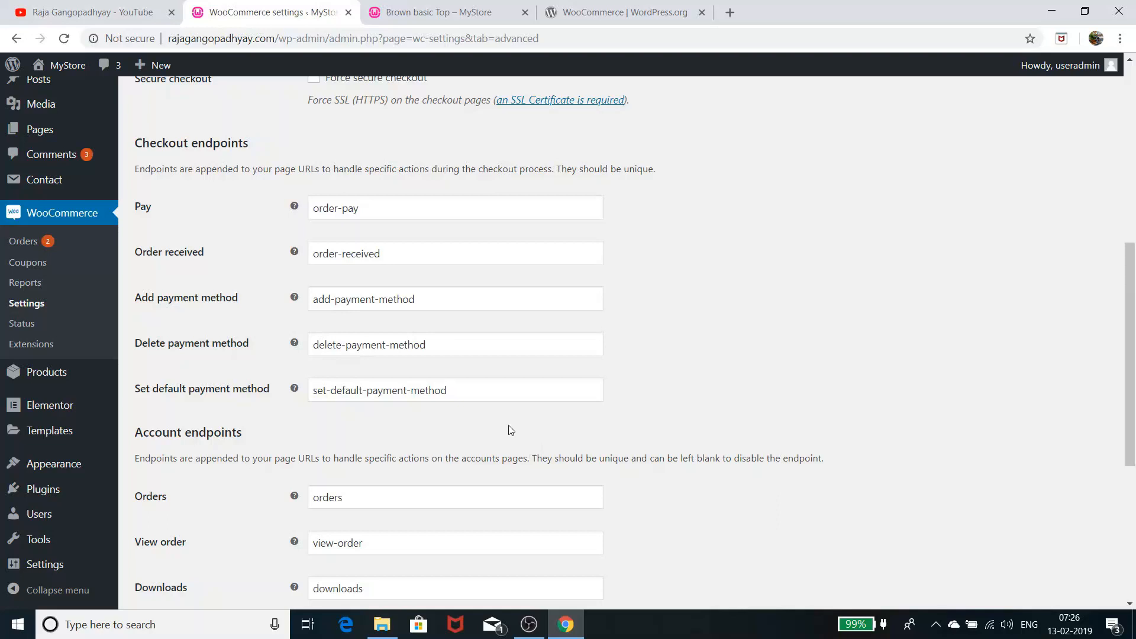
scroll(515, 425, down, 5)
scroll(527, 424, up, 4)
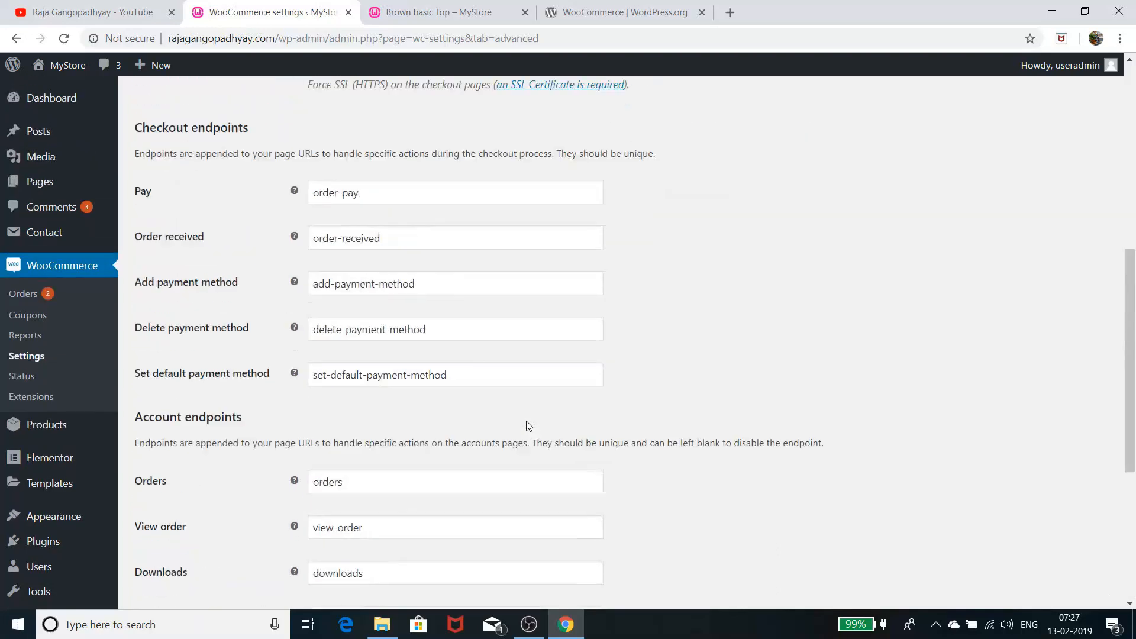
scroll(528, 426, up, 8)
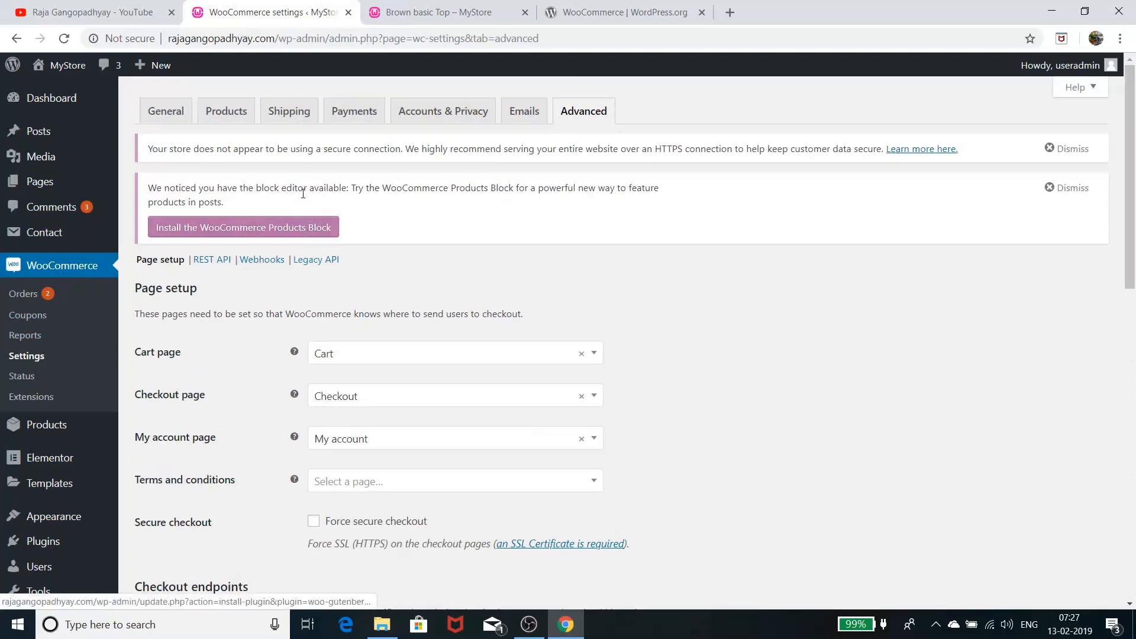
Open the WooCommerce Orders list and inspect the status badges of recent orders
click(26, 294)
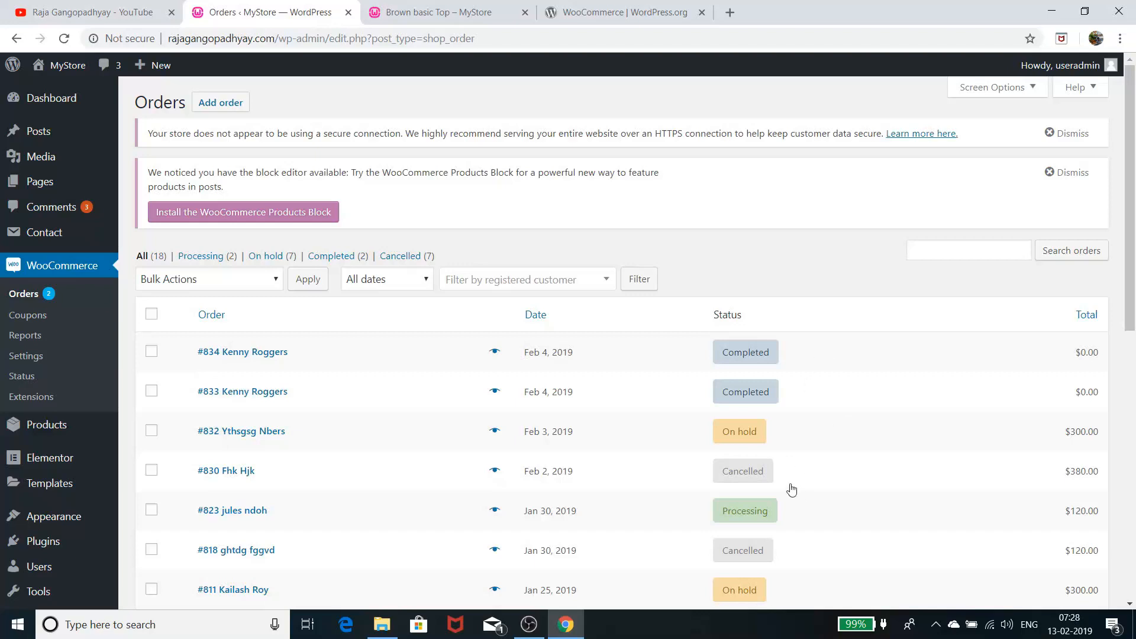
mouse_move(733, 480)
mouse_move(738, 518)
Open order #823, browse its status choices leaving it Processing, then return to Orders
click(257, 511)
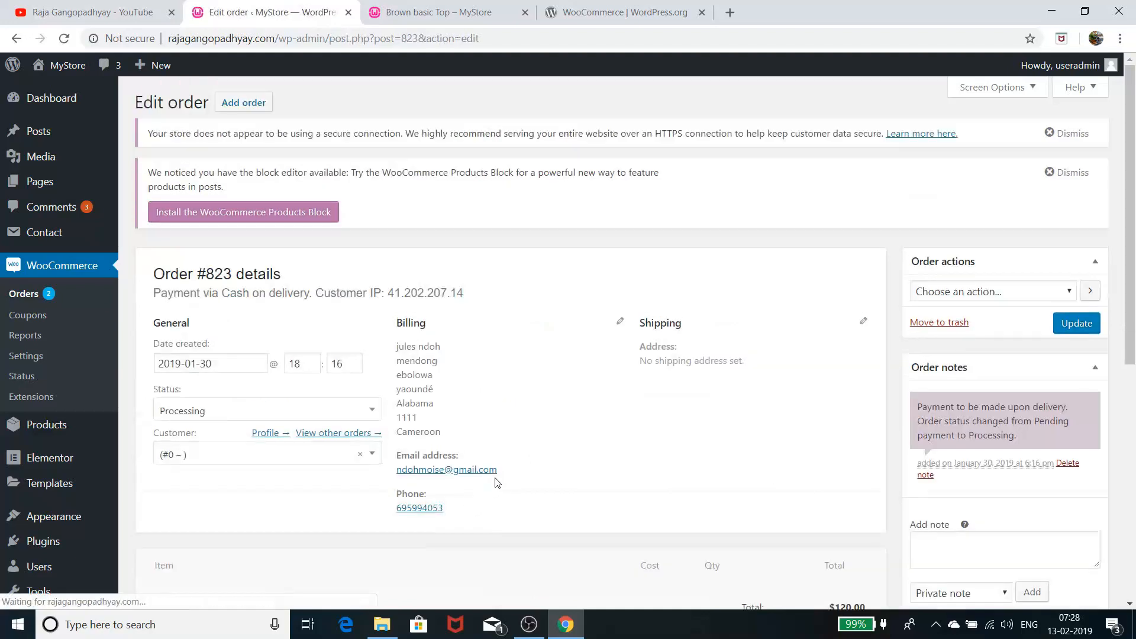
click(285, 409)
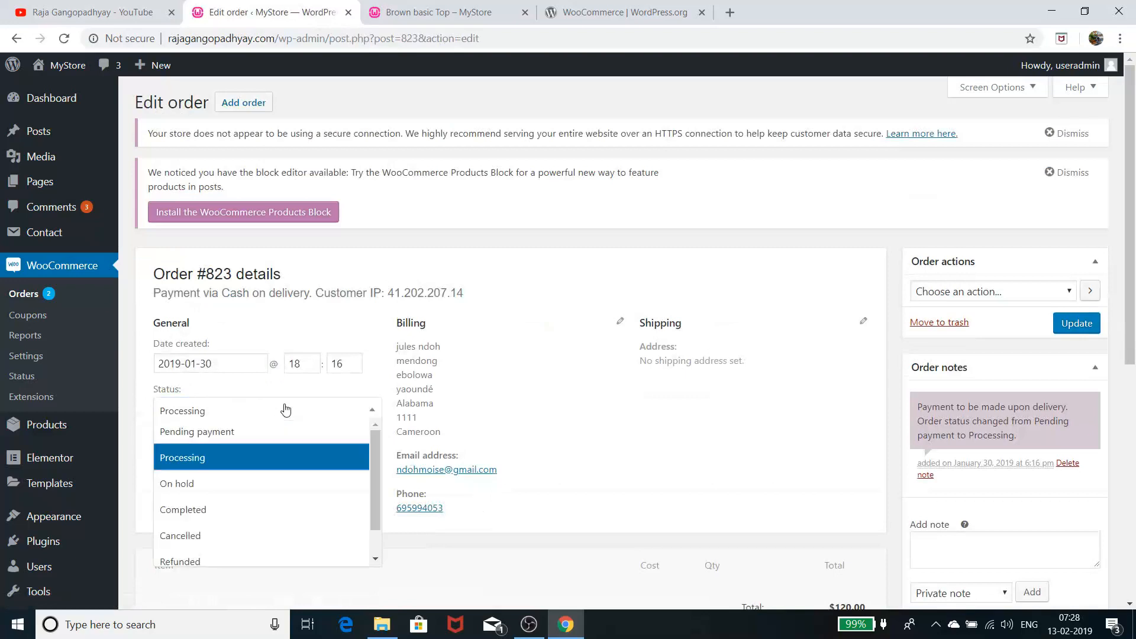
scroll(274, 471, down, 1)
scroll(278, 485, up, 1)
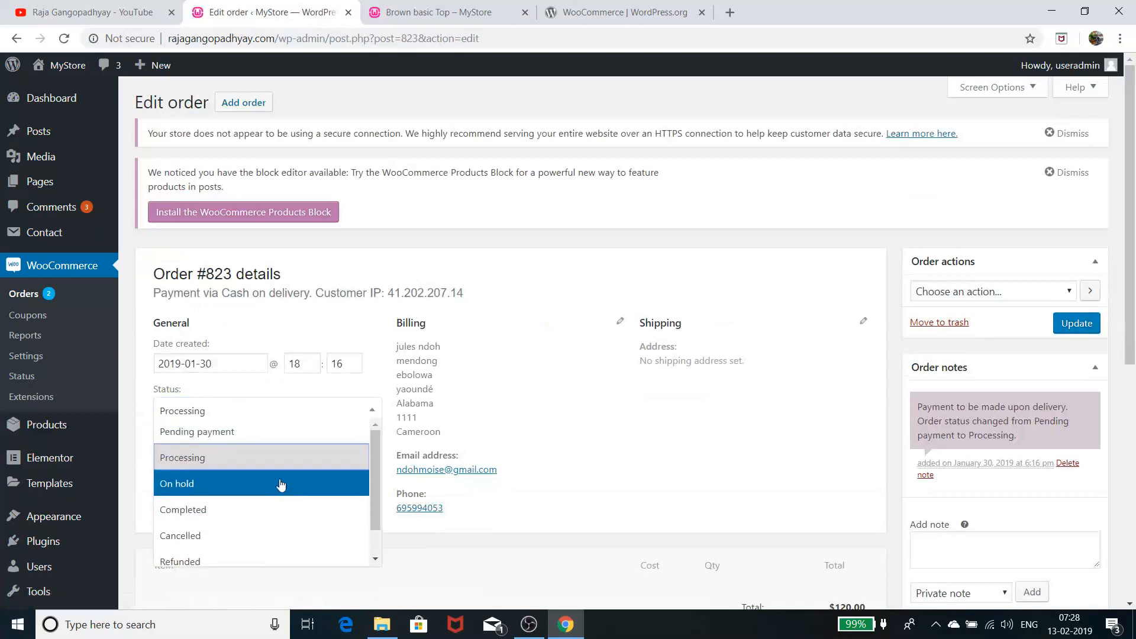
click(310, 453)
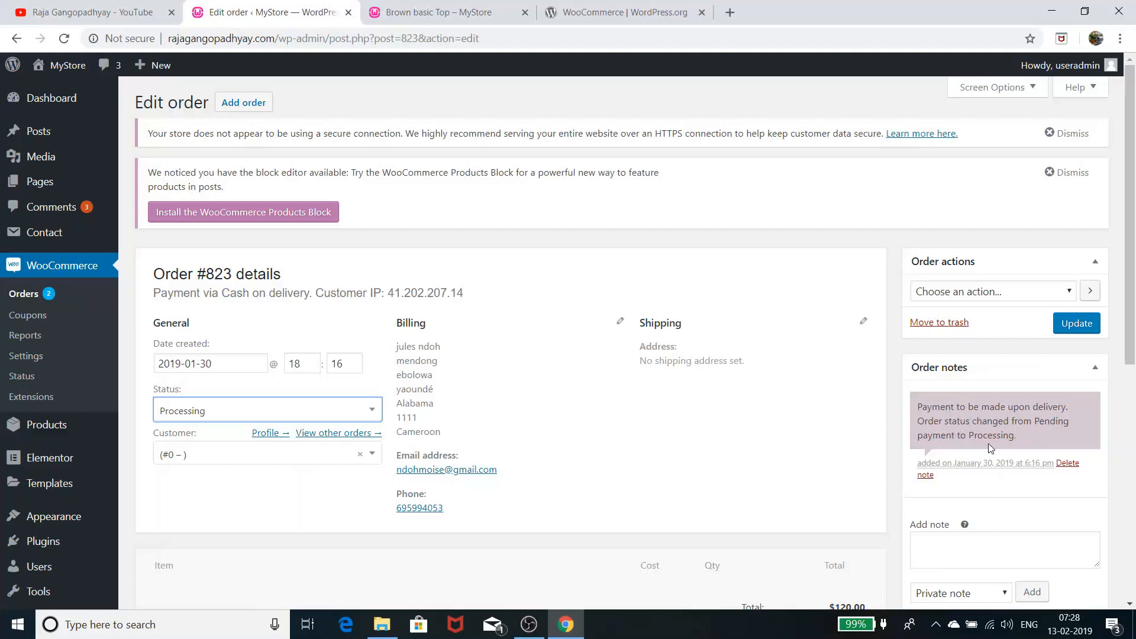
click(733, 414)
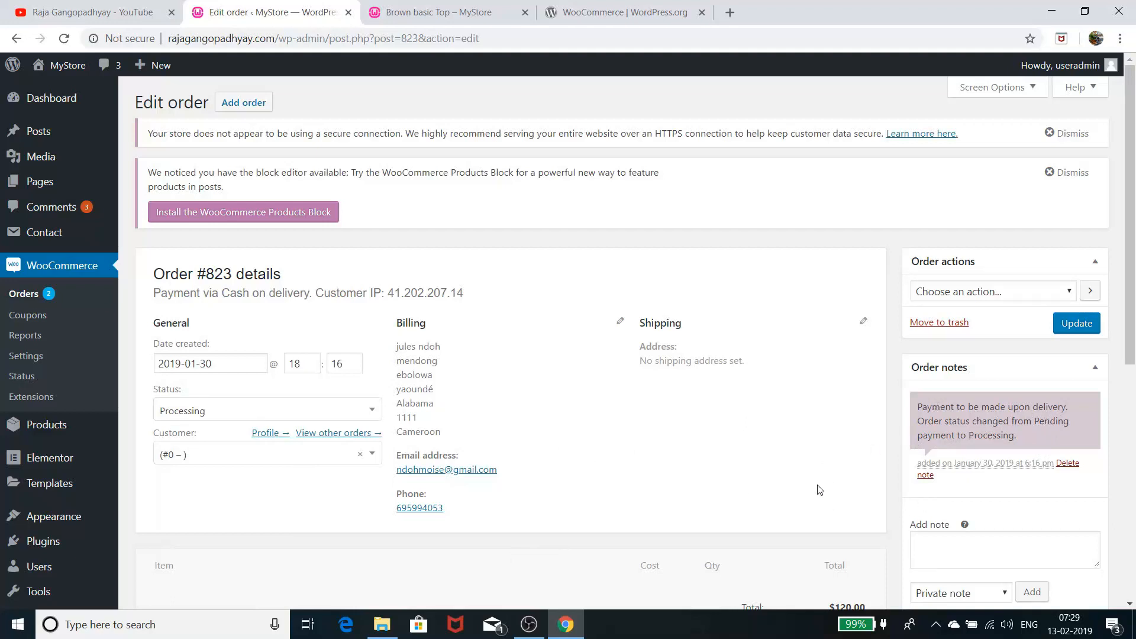
click(257, 406)
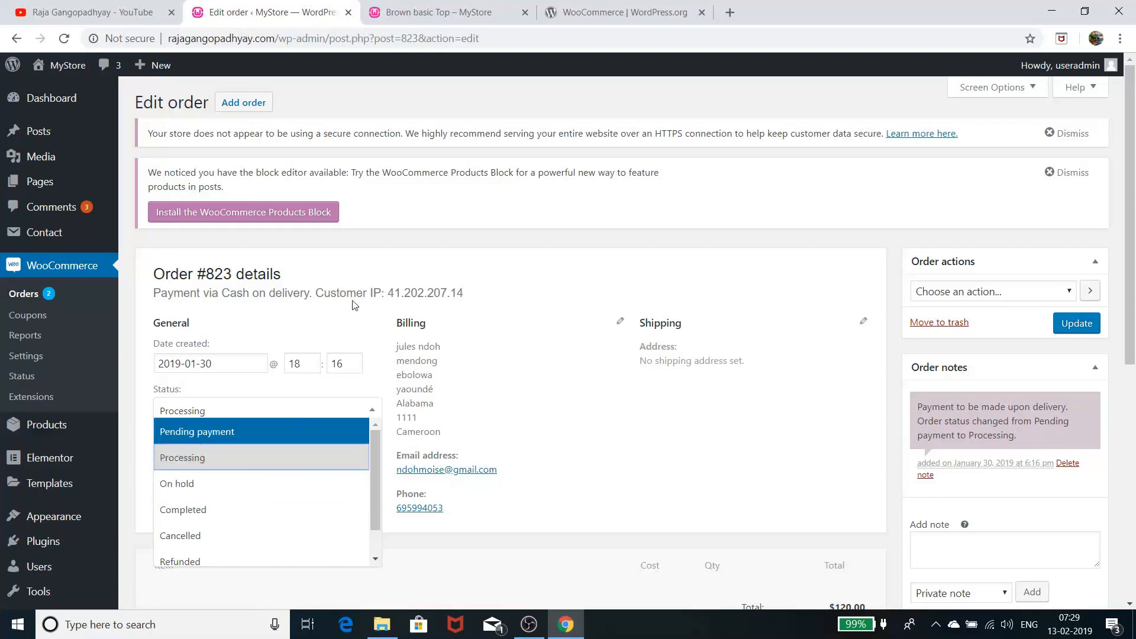
click(350, 326)
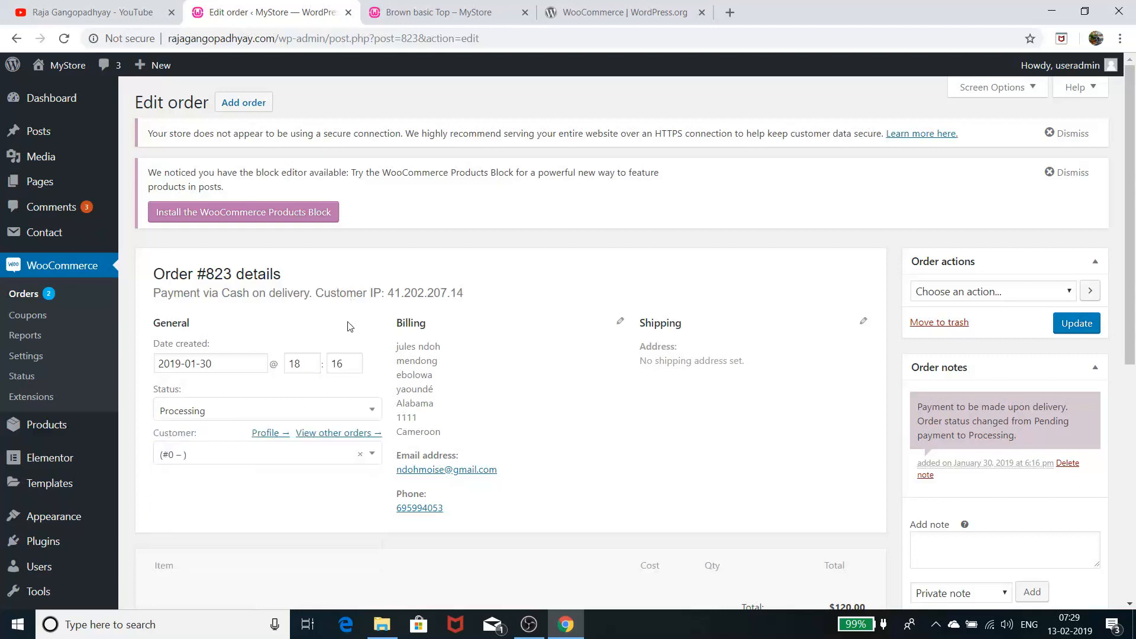
Go back to the Orders list and open the newest order, the Completed one dated Feb 4, 2019
click(34, 294)
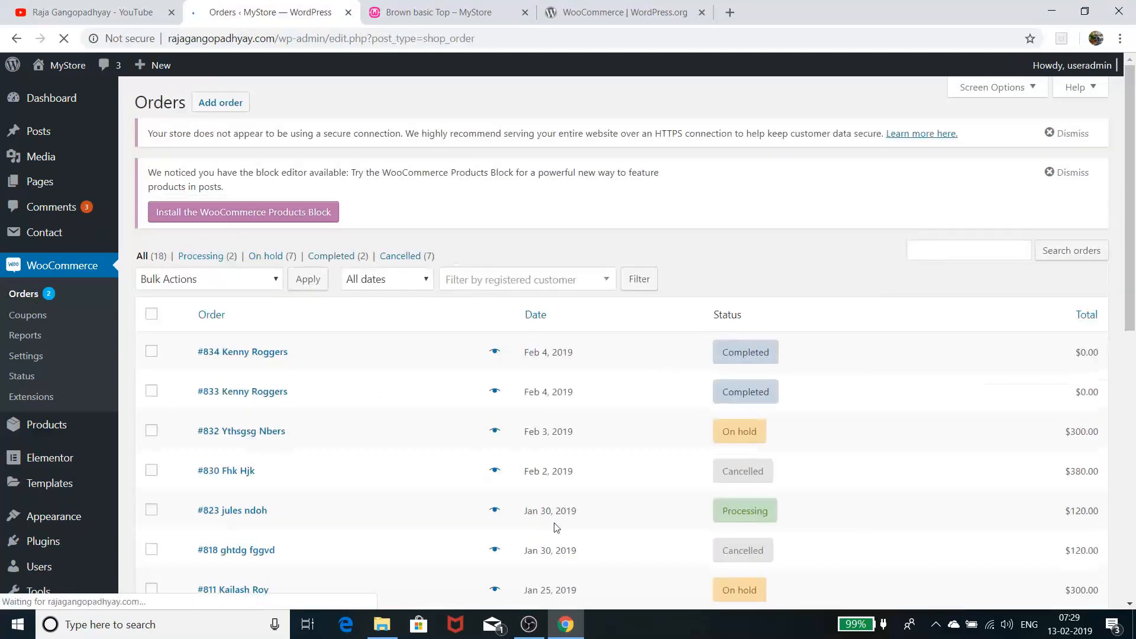
mouse_move(751, 358)
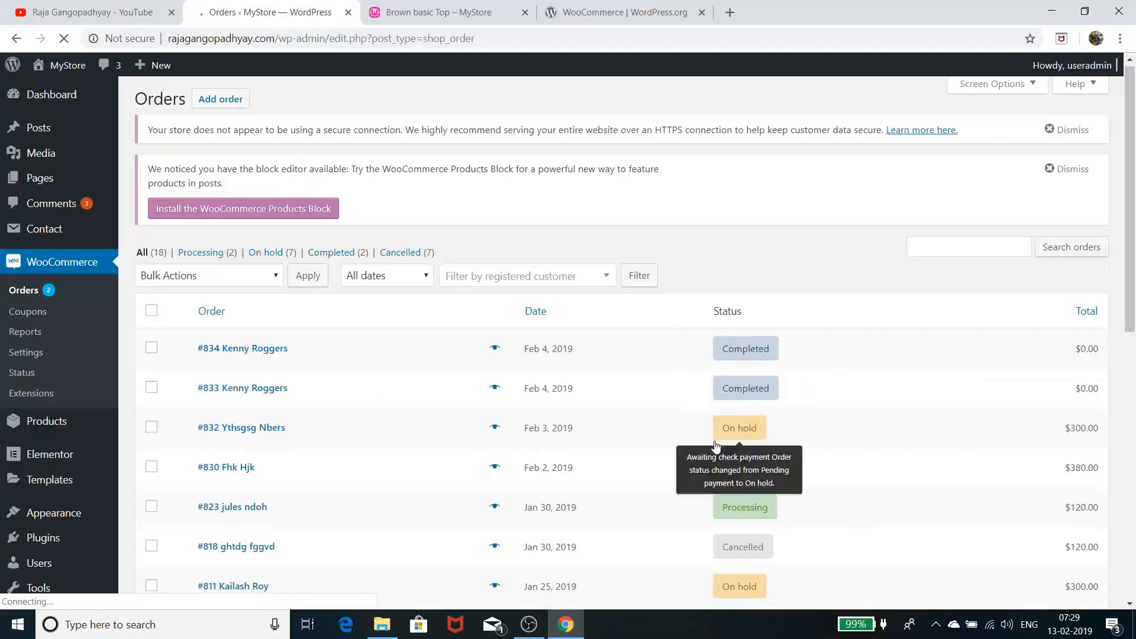
scroll(718, 449, down, 10)
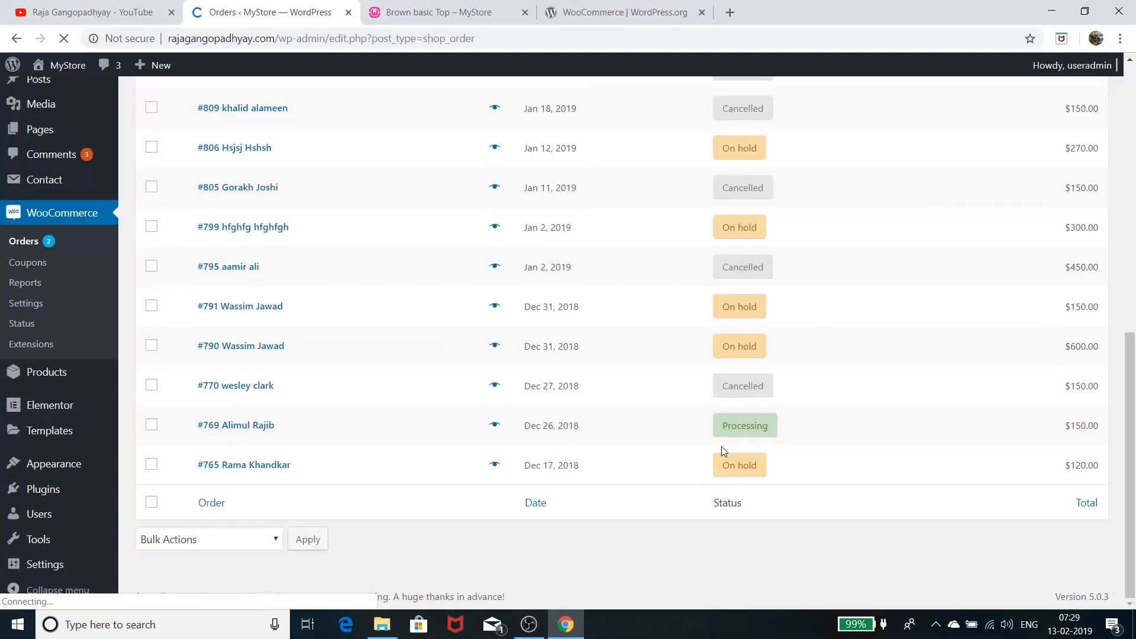
scroll(722, 447, up, 6)
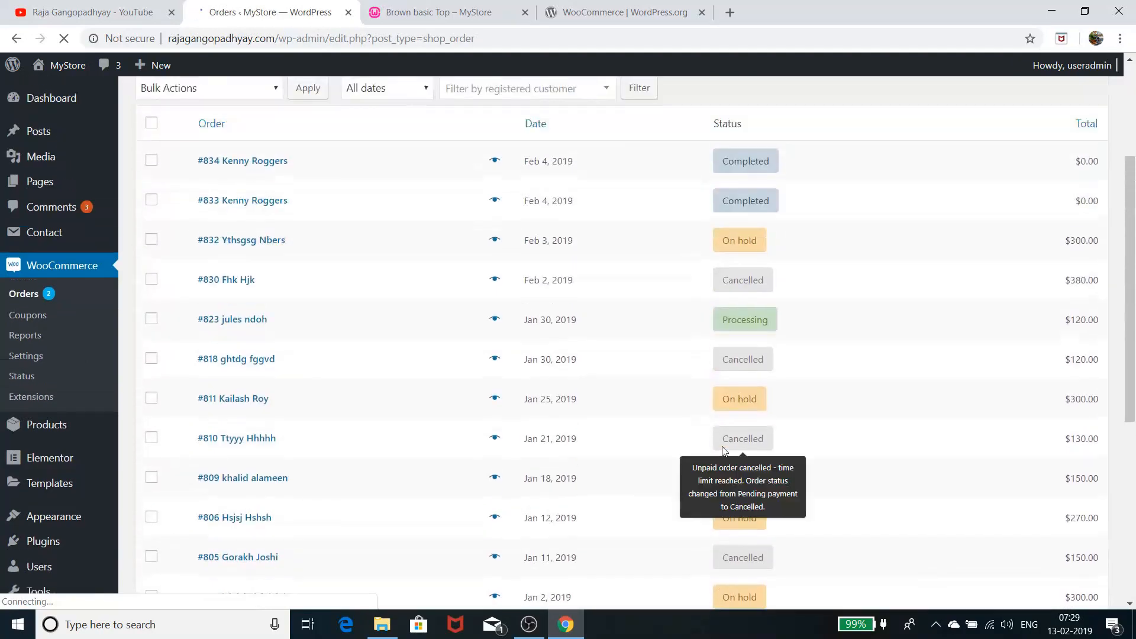
scroll(722, 451, up, 4)
scroll(725, 452, down, 10)
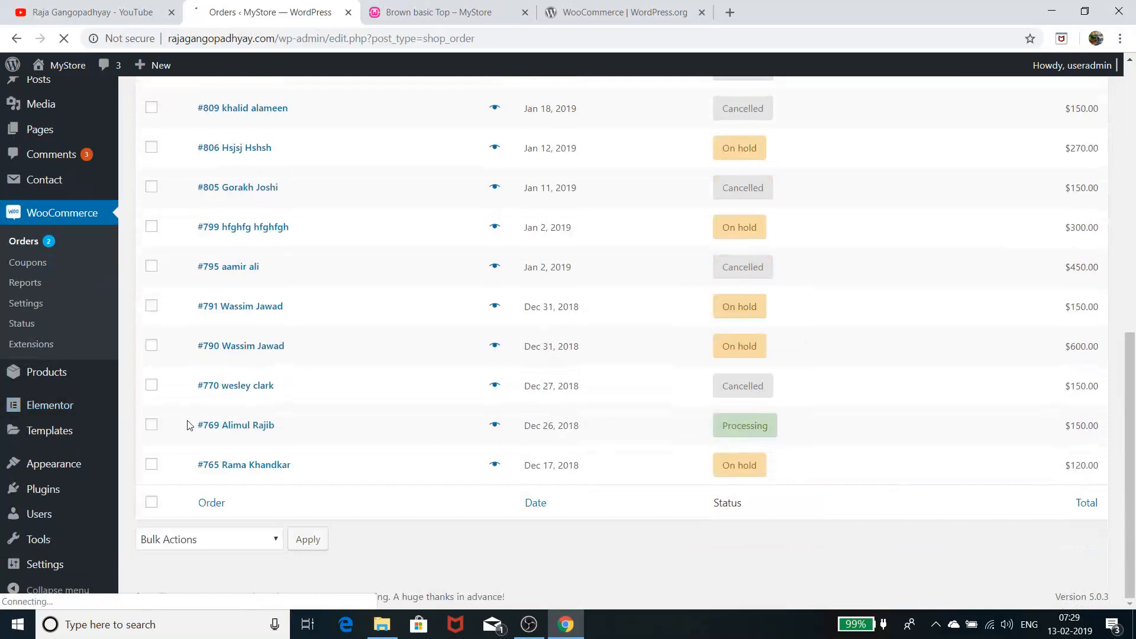
click(253, 354)
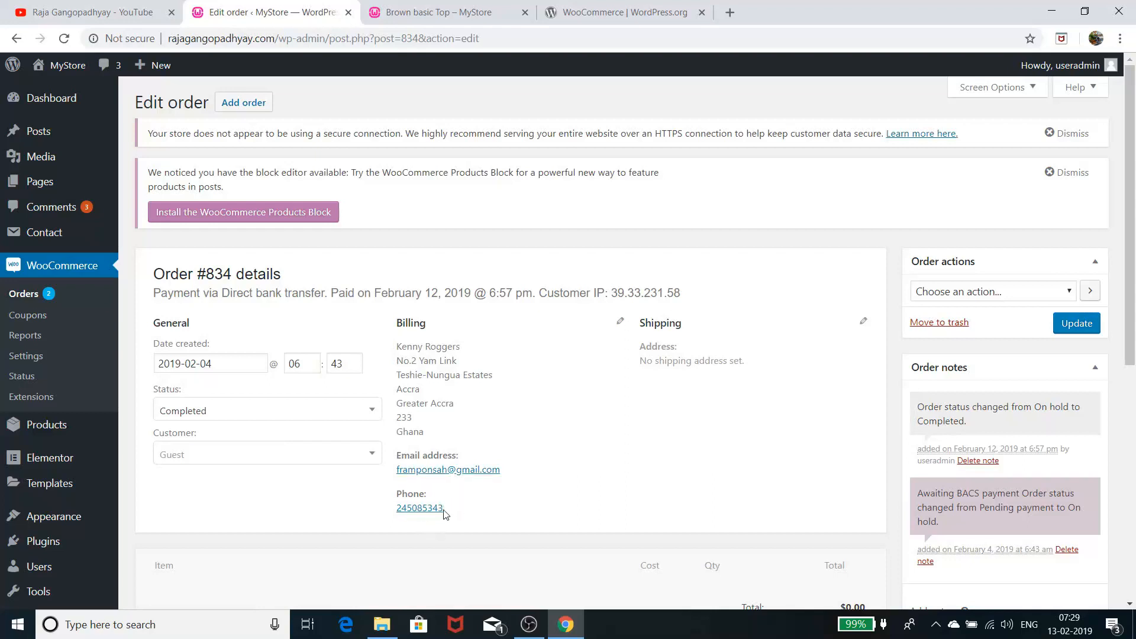
click(279, 459)
click(281, 459)
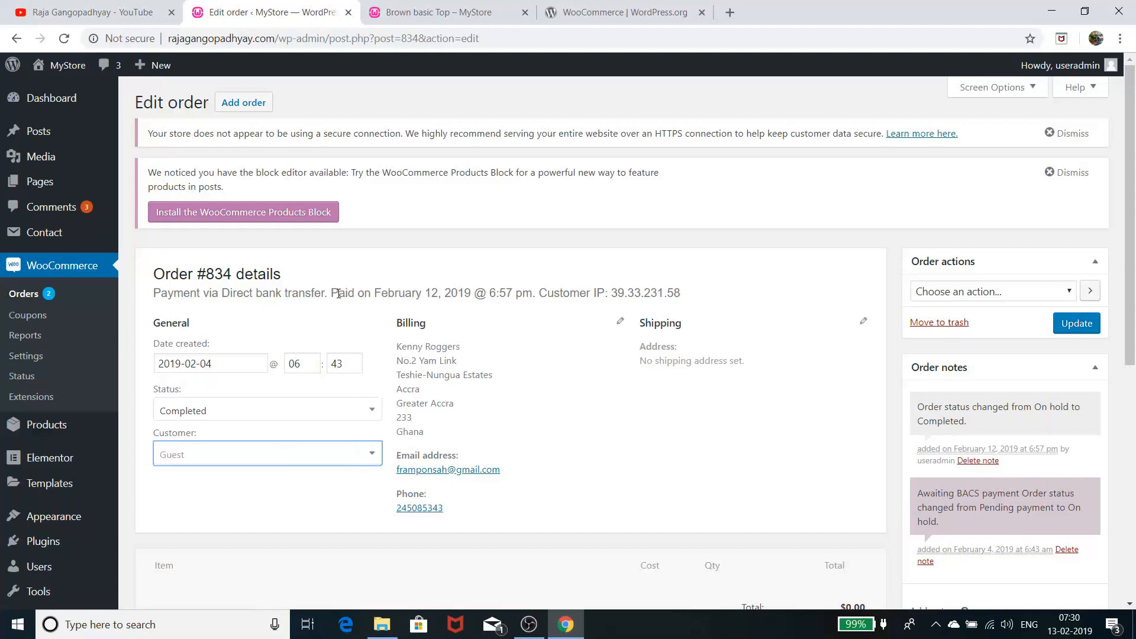
drag(338, 294, 557, 290)
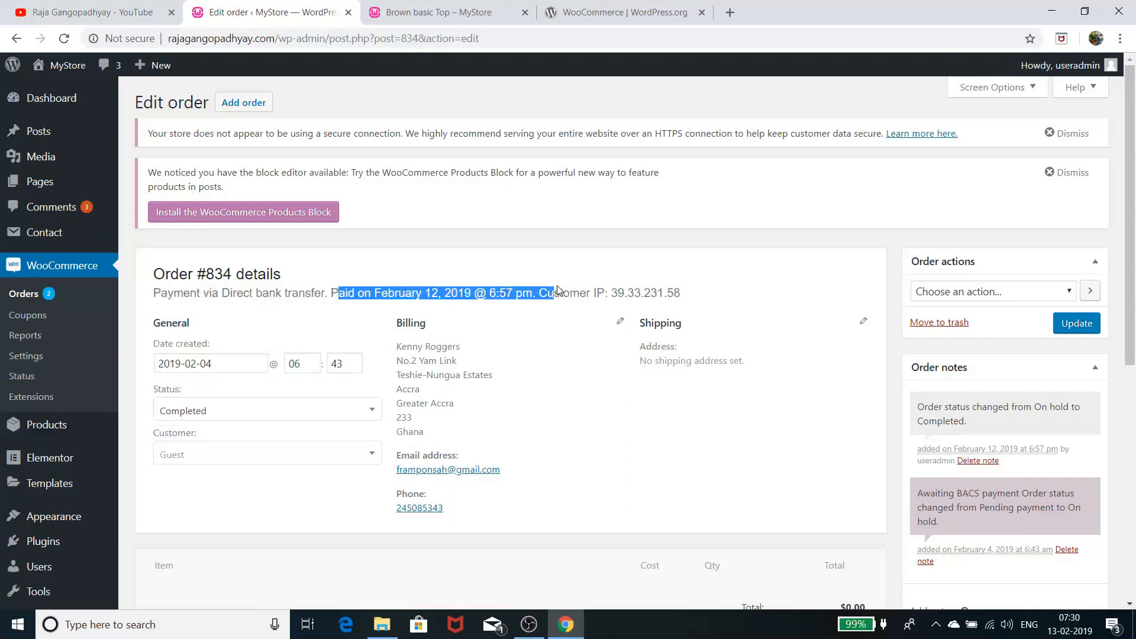
click(550, 356)
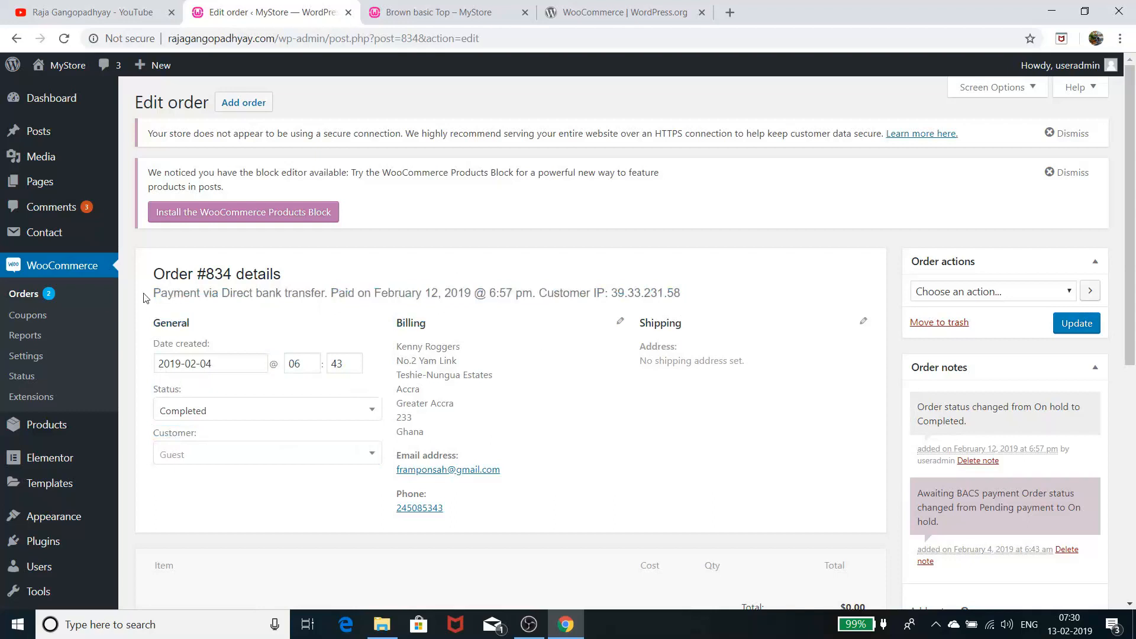
drag(155, 294, 315, 294)
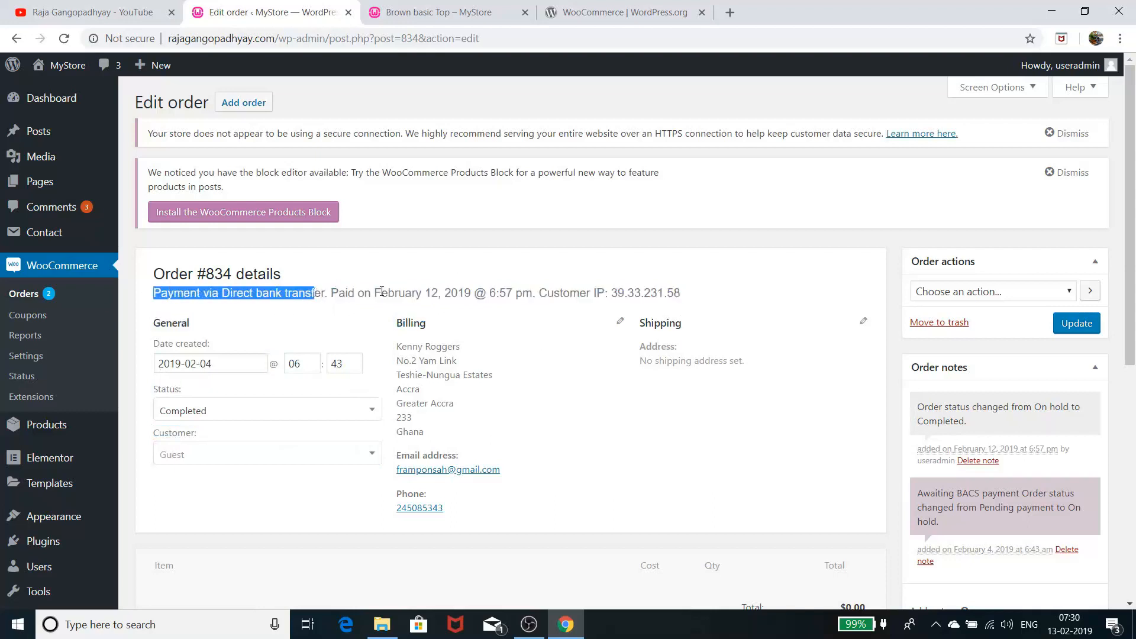
drag(547, 292, 612, 436)
click(606, 450)
scroll(605, 450, down, 2)
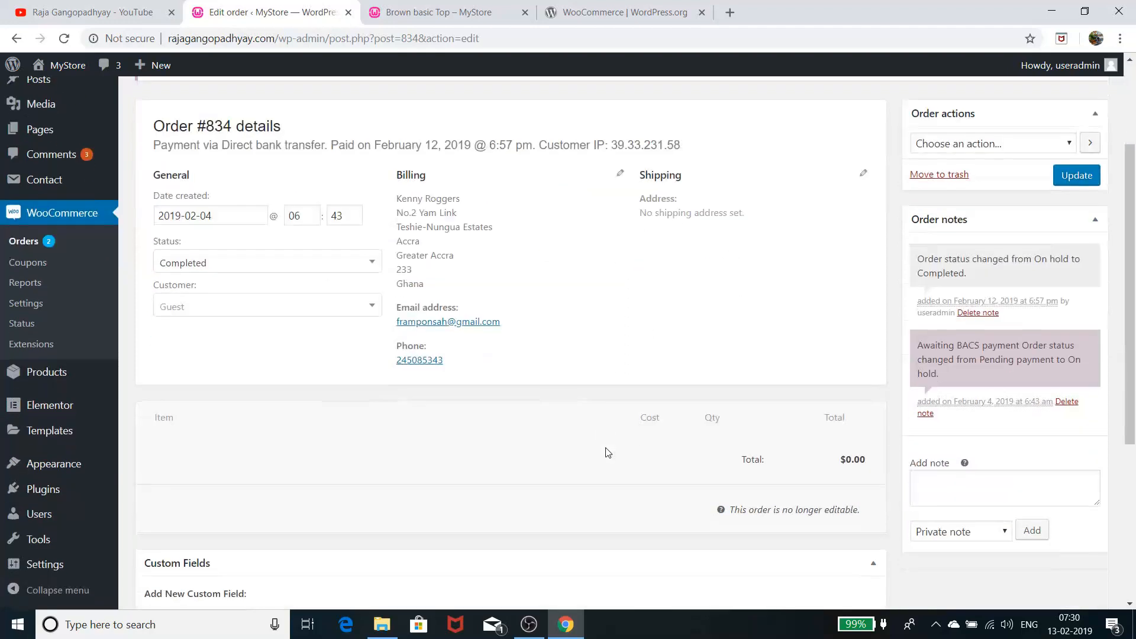
scroll(605, 452, up, 2)
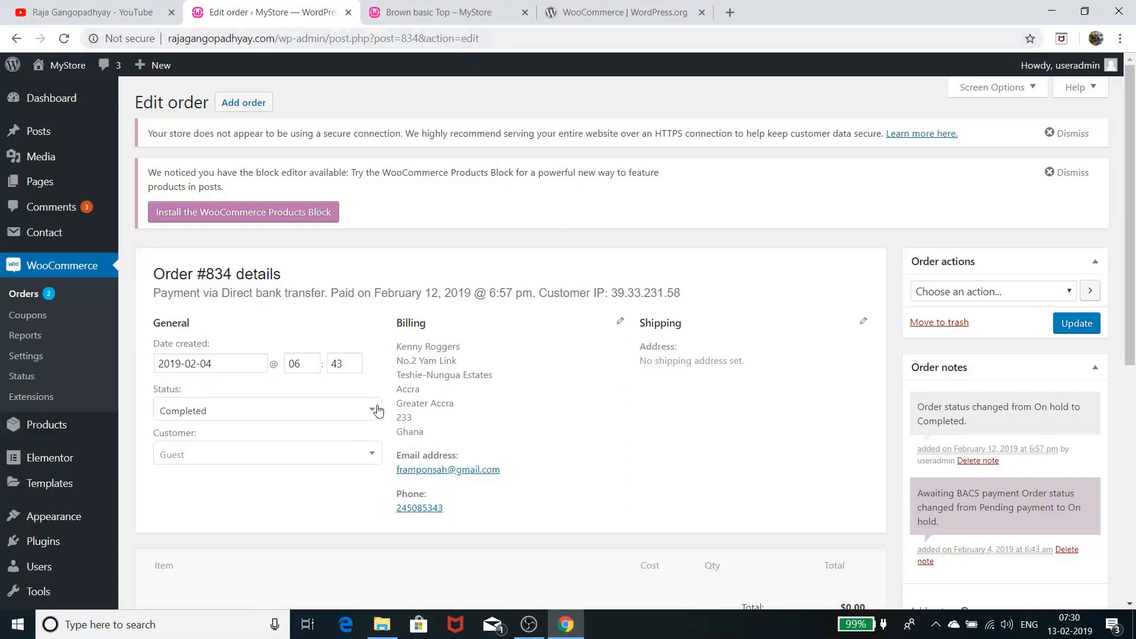
Return to the storefront and go from the cart to the Checkout page
click(439, 14)
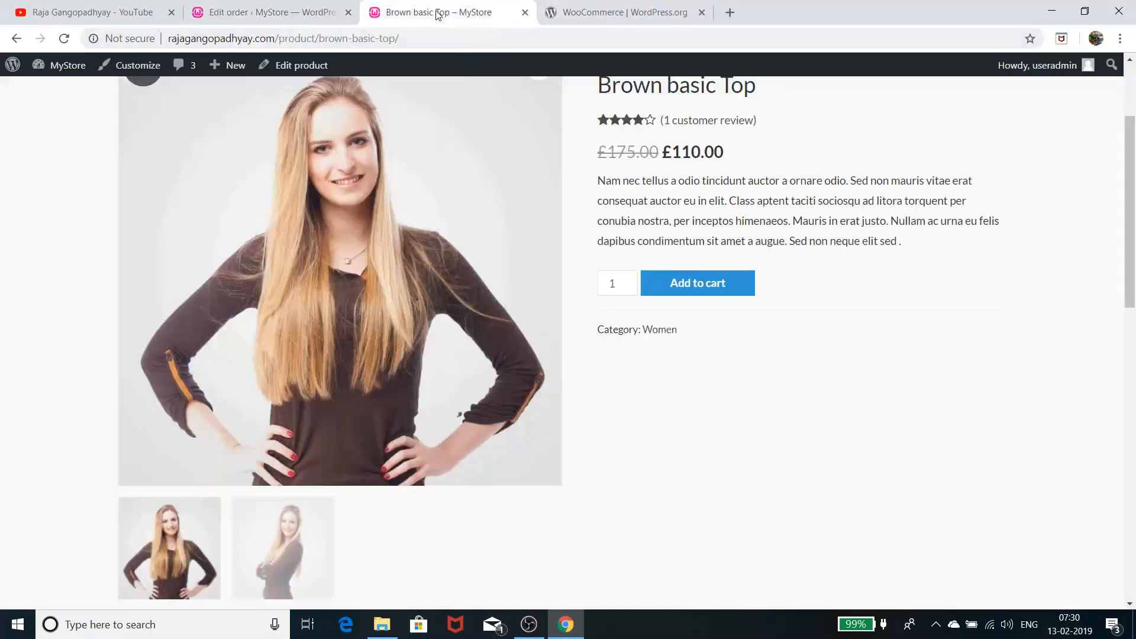
click(286, 8)
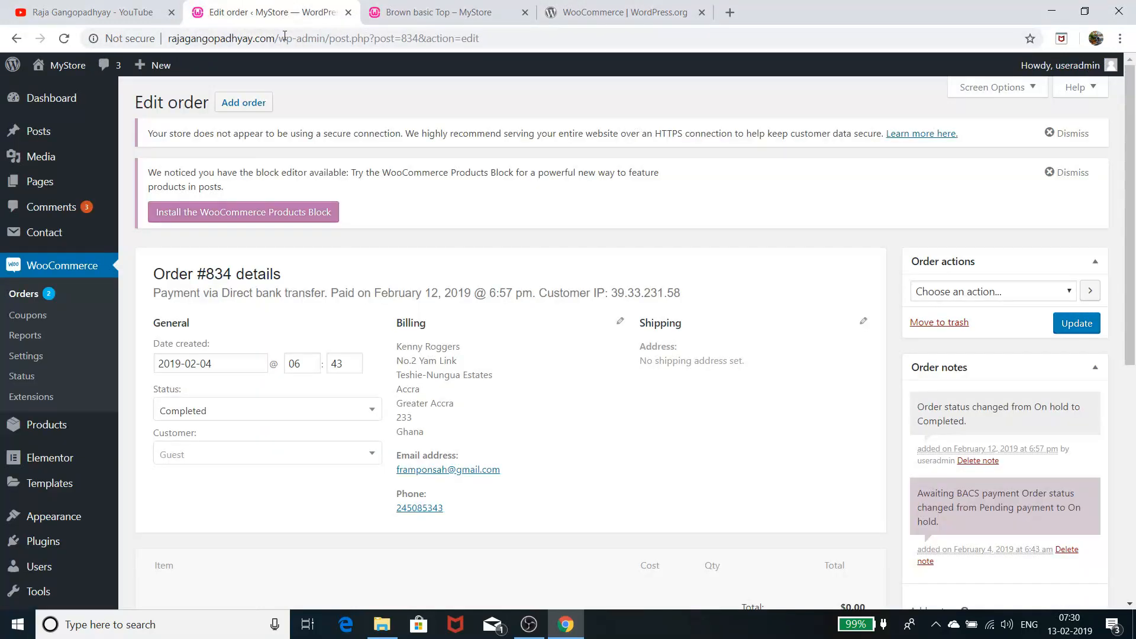
click(484, 21)
scroll(488, 430, up, 3)
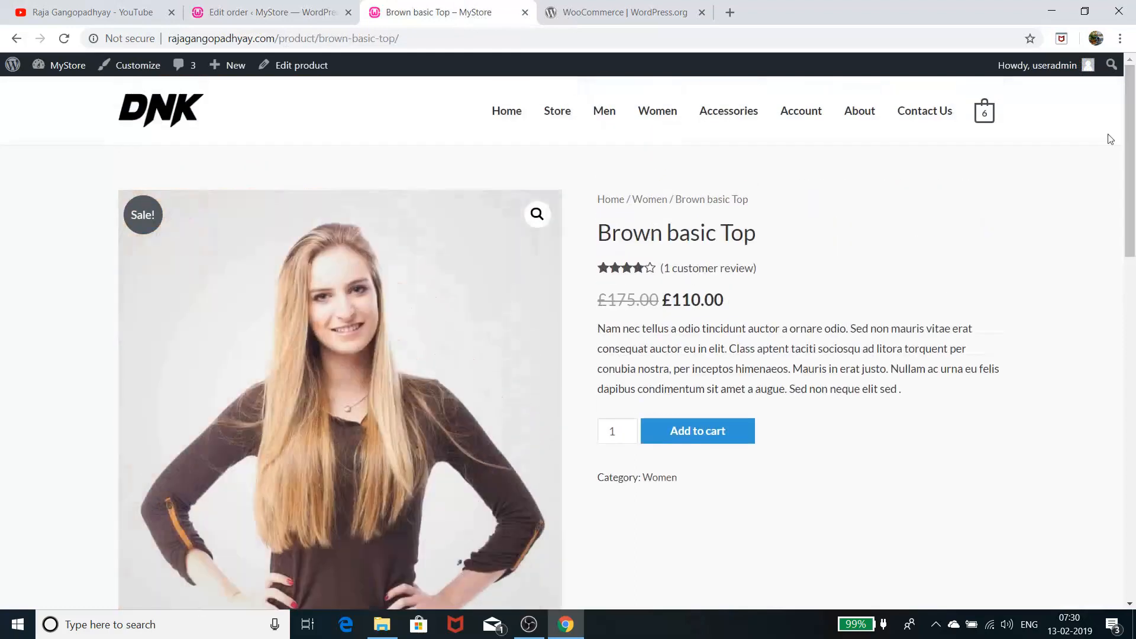
mouse_move(983, 113)
click(887, 406)
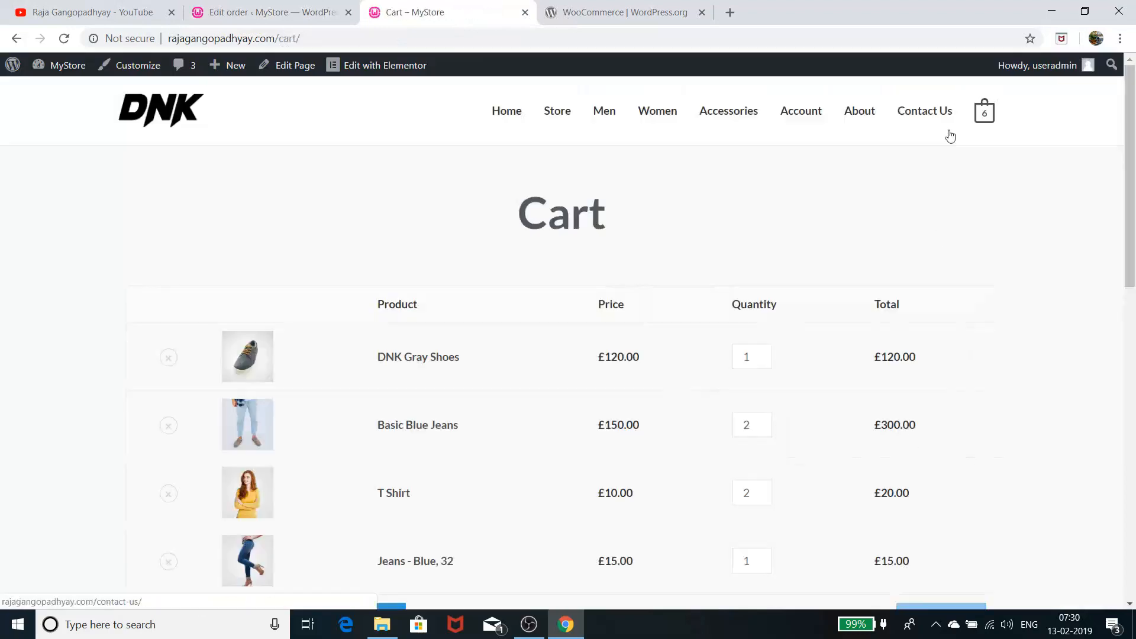
scroll(817, 426, down, 5)
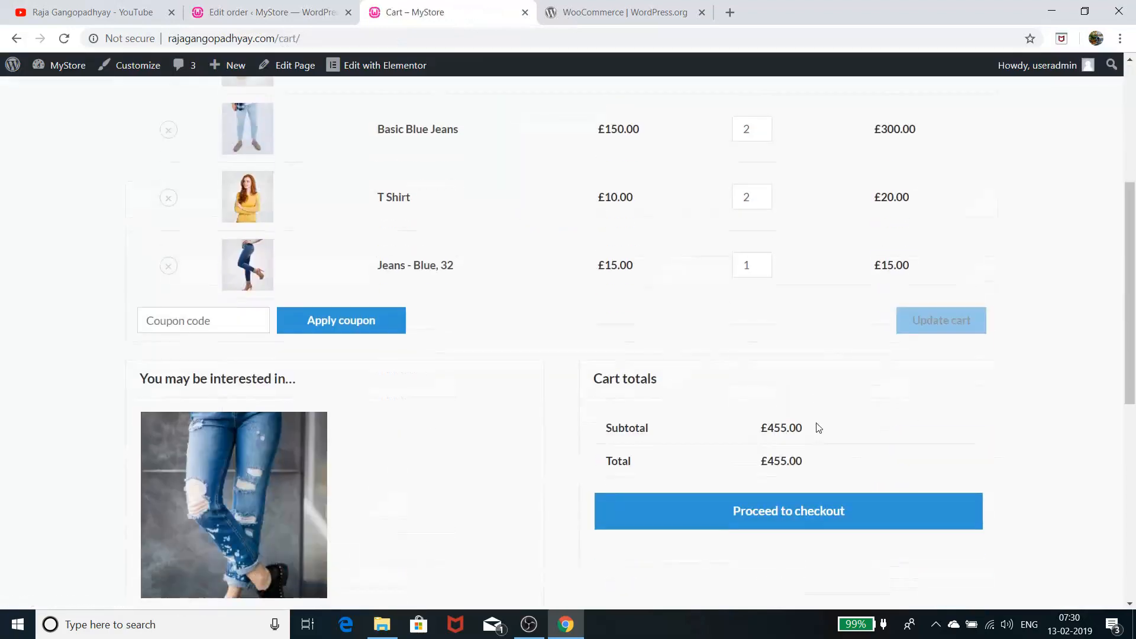
click(829, 521)
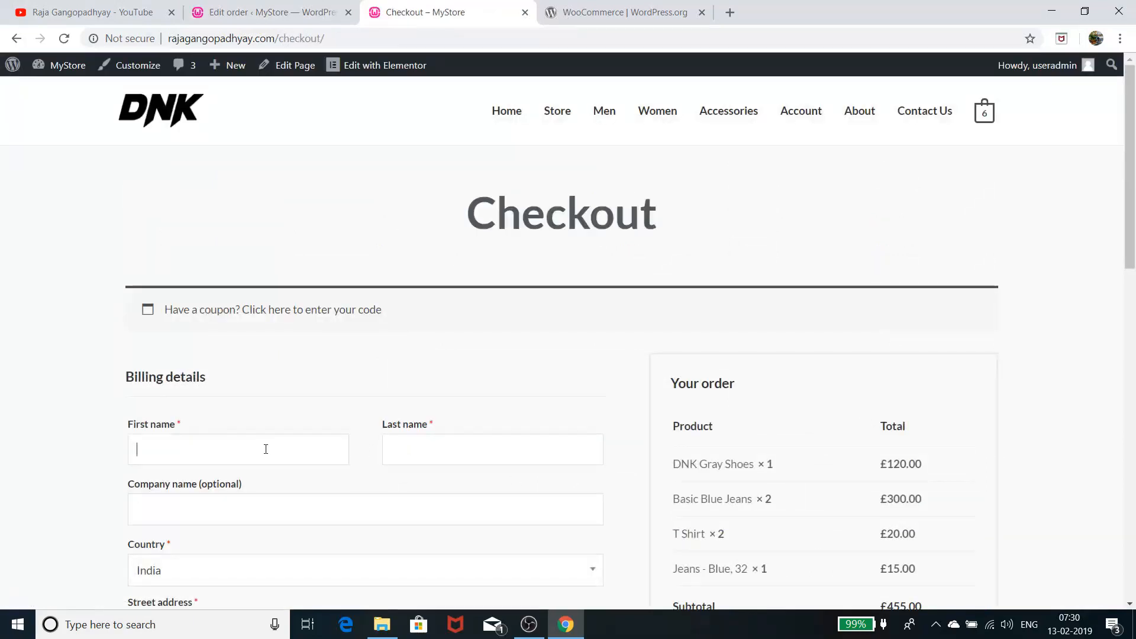
Enter placeholder billing first and last names
click(265, 452)
text(ghfghf)
key(Tab)
text(jhkjhkjh)
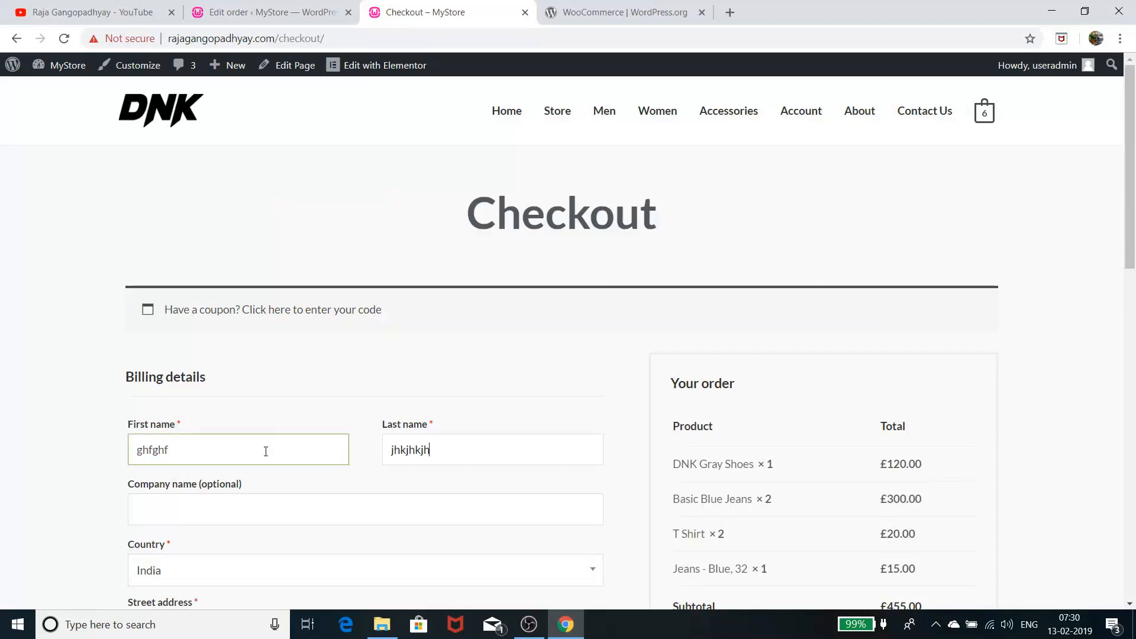
Enter street address '2' and town Kolkata
scroll(264, 452, down, 4)
scroll(261, 451, down, 3)
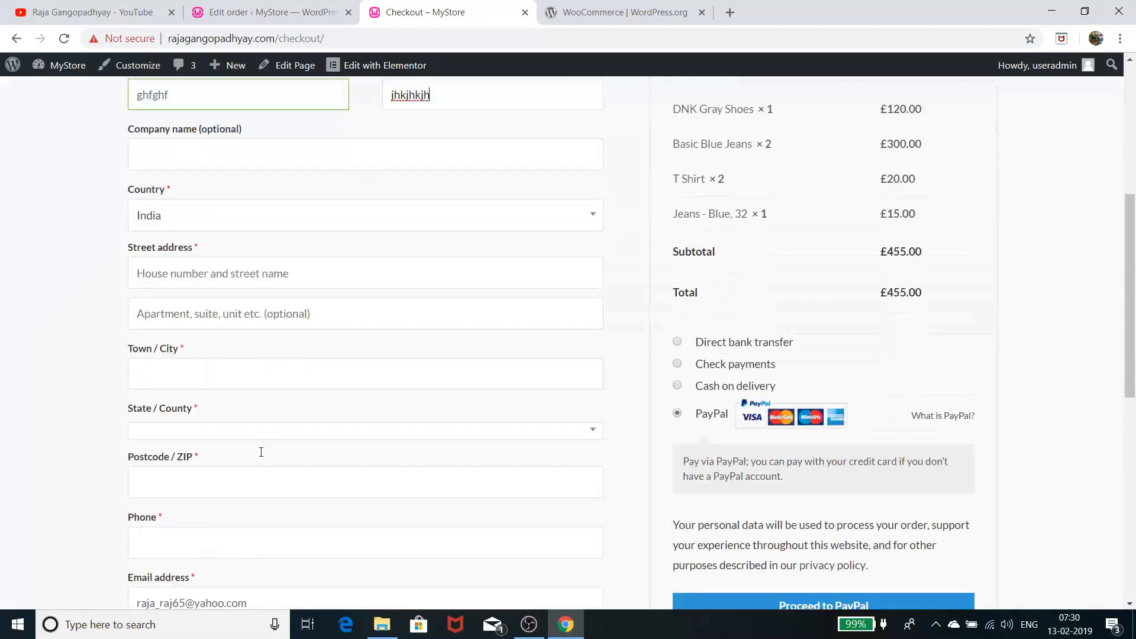
click(248, 259)
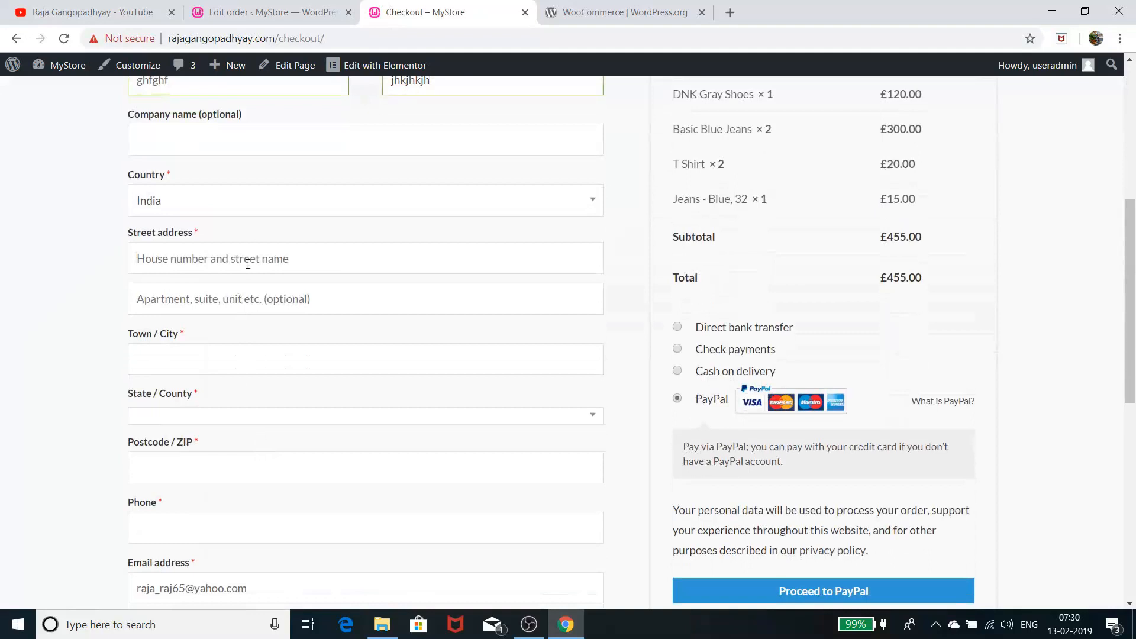
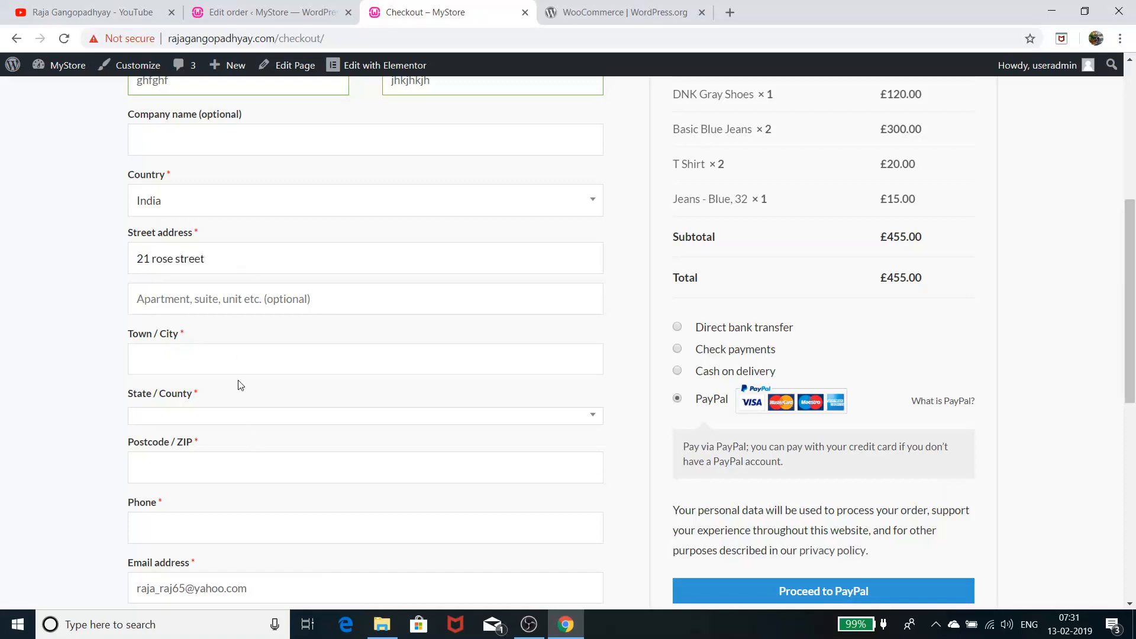
click(244, 351)
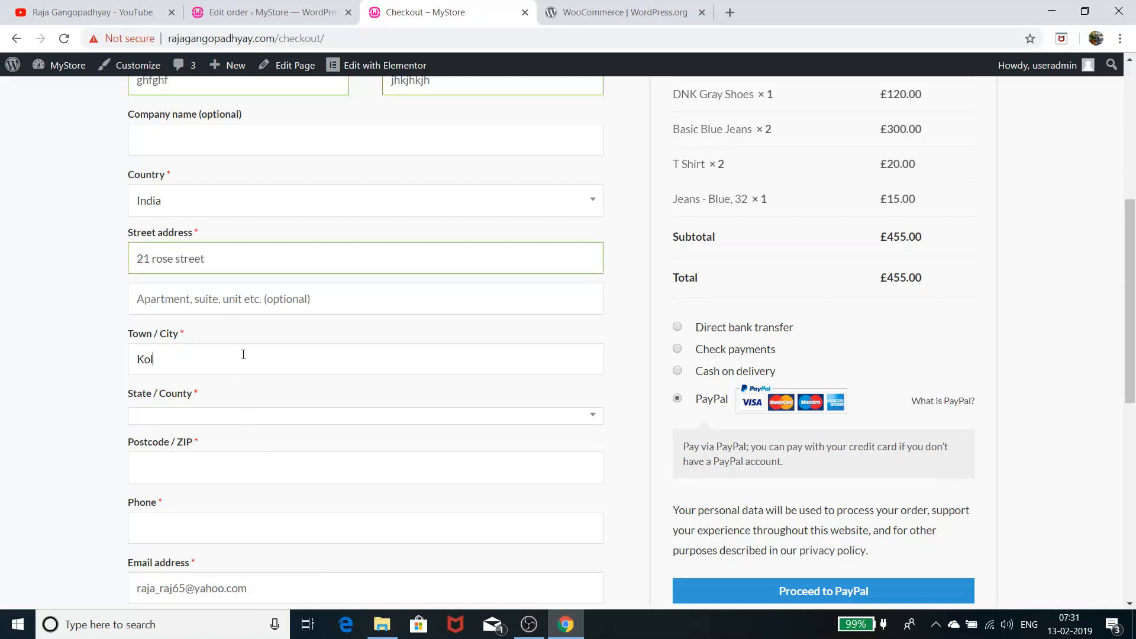
key(Tab)
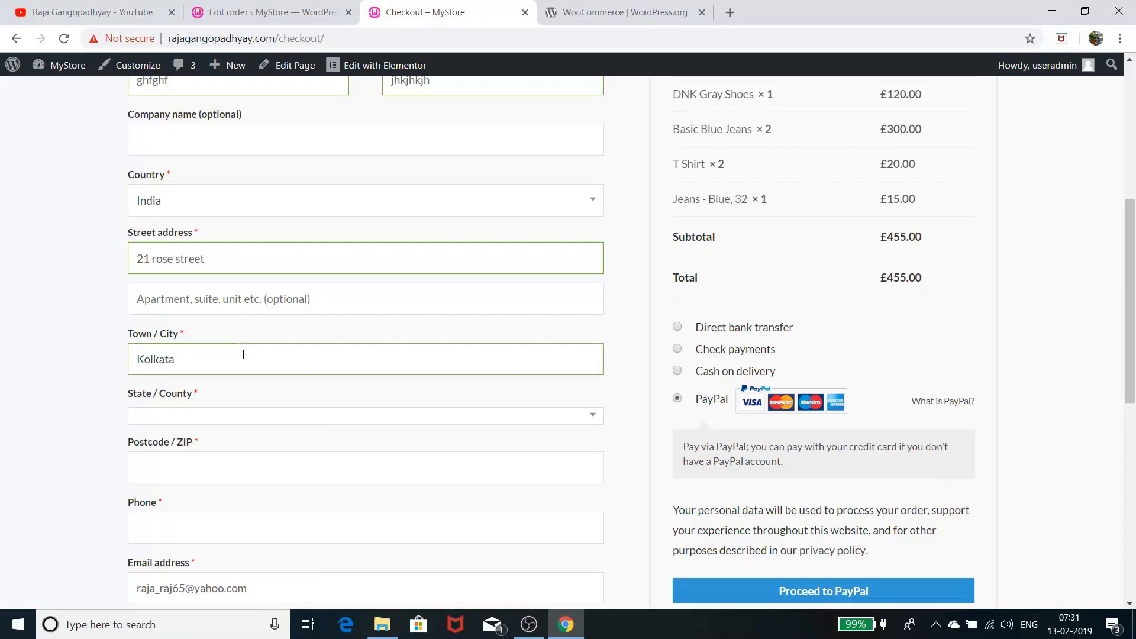
Set the billing state to West Bengal, replacing the mistaken Andhra Pradesh
click(218, 418)
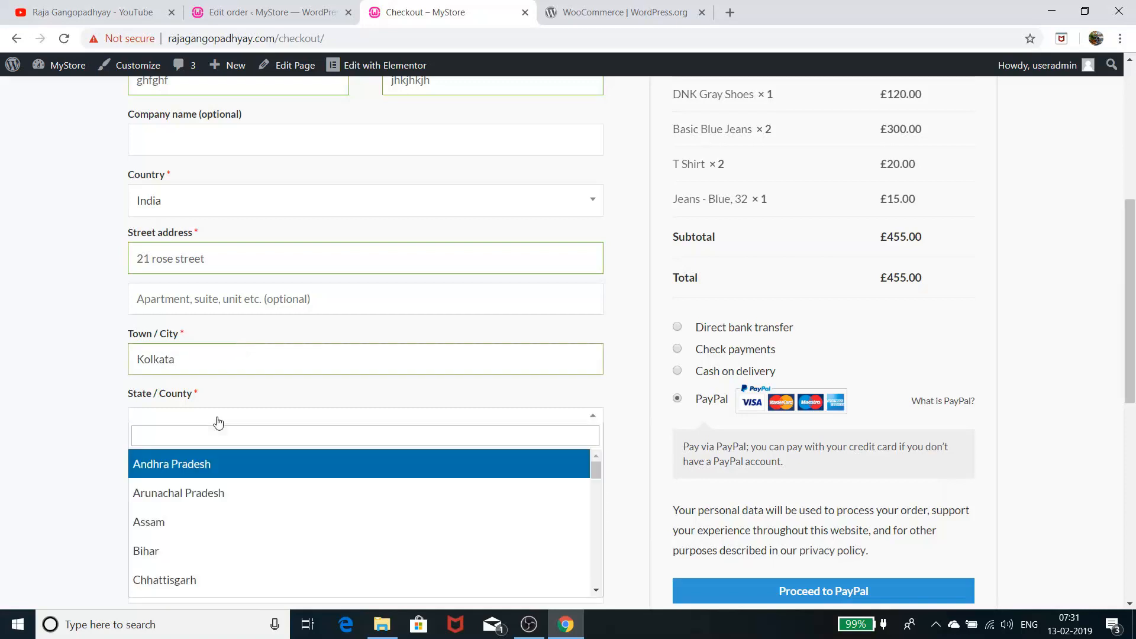
click(213, 469)
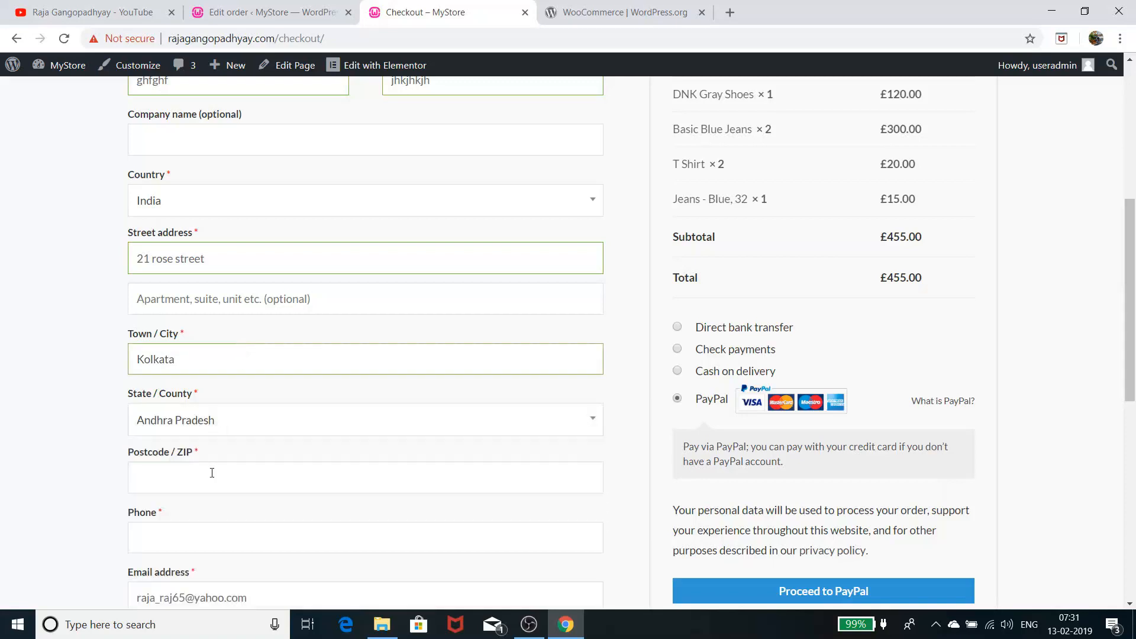
click(216, 430)
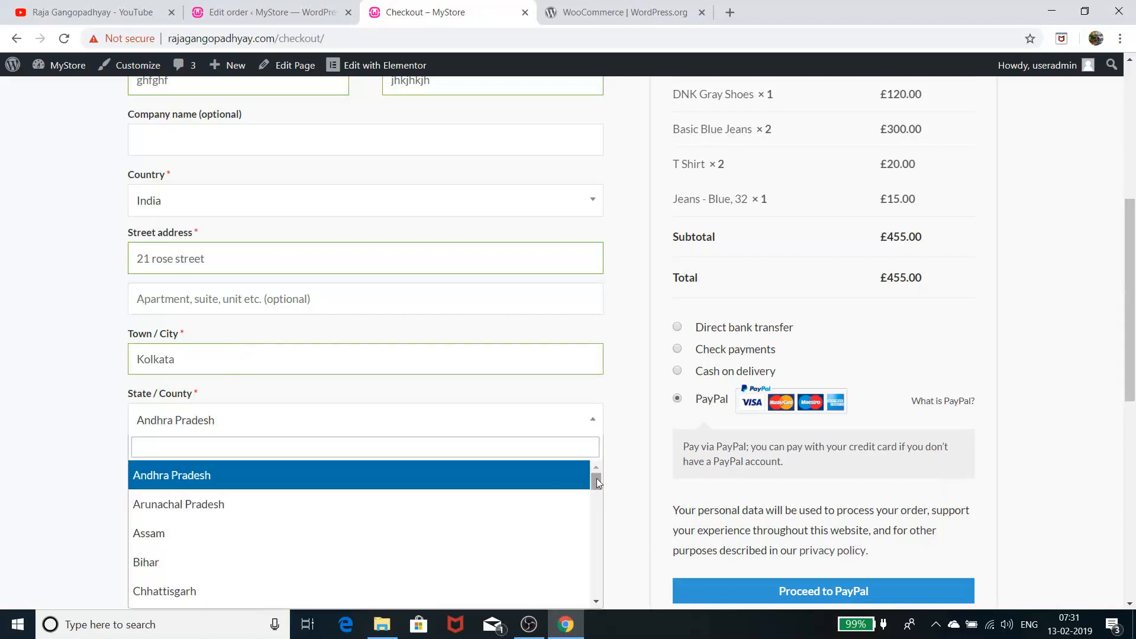
drag(597, 481, 597, 598)
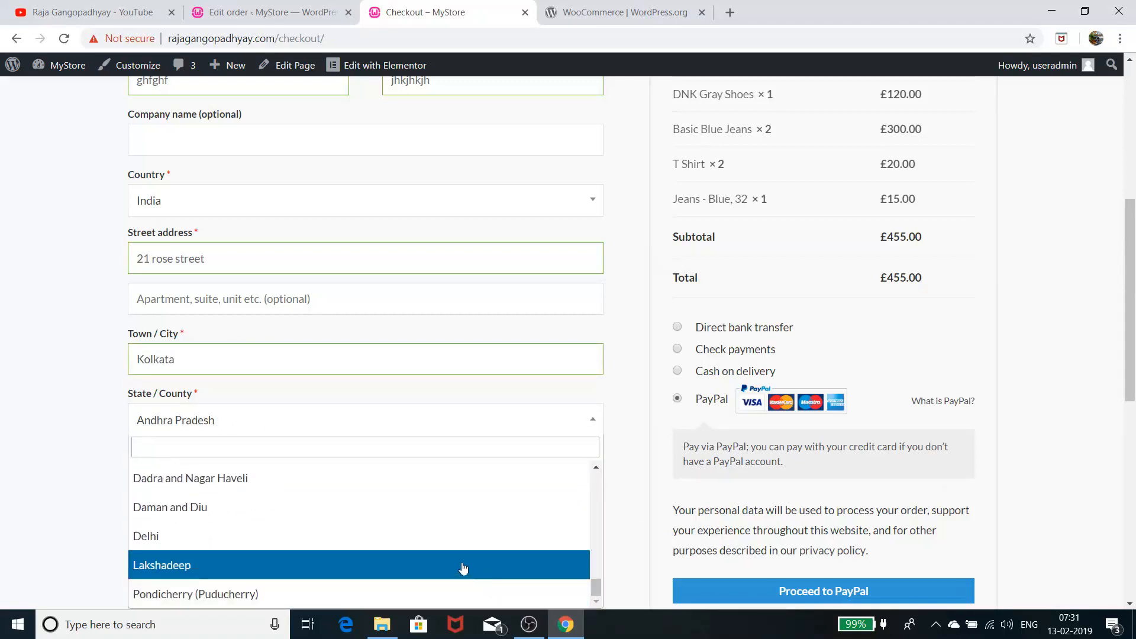
scroll(463, 567, up, 3)
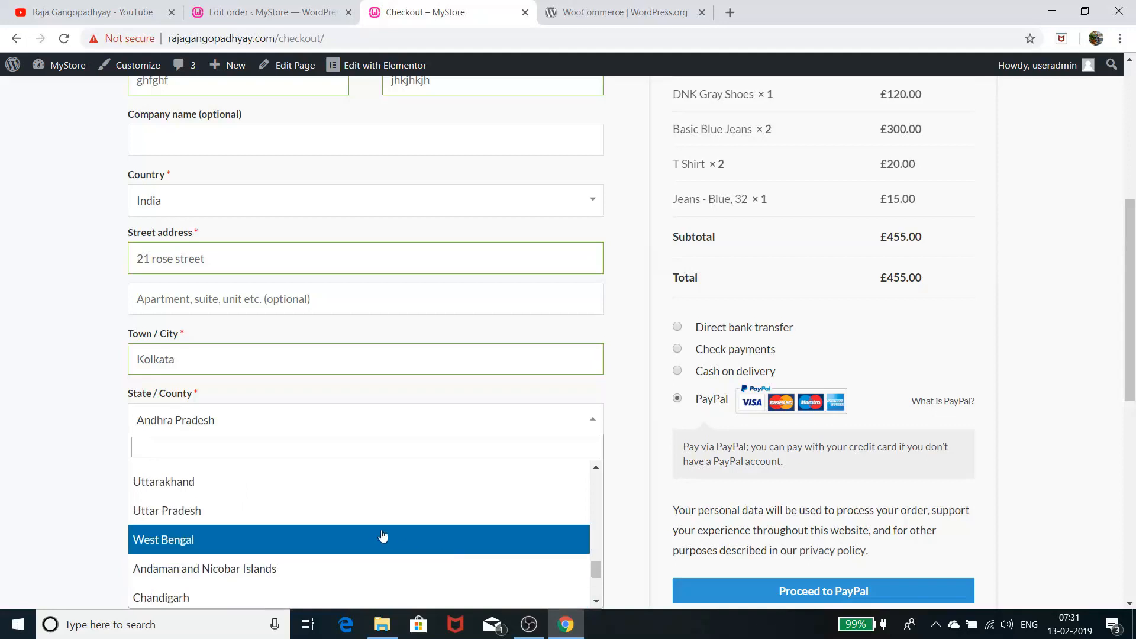
click(383, 536)
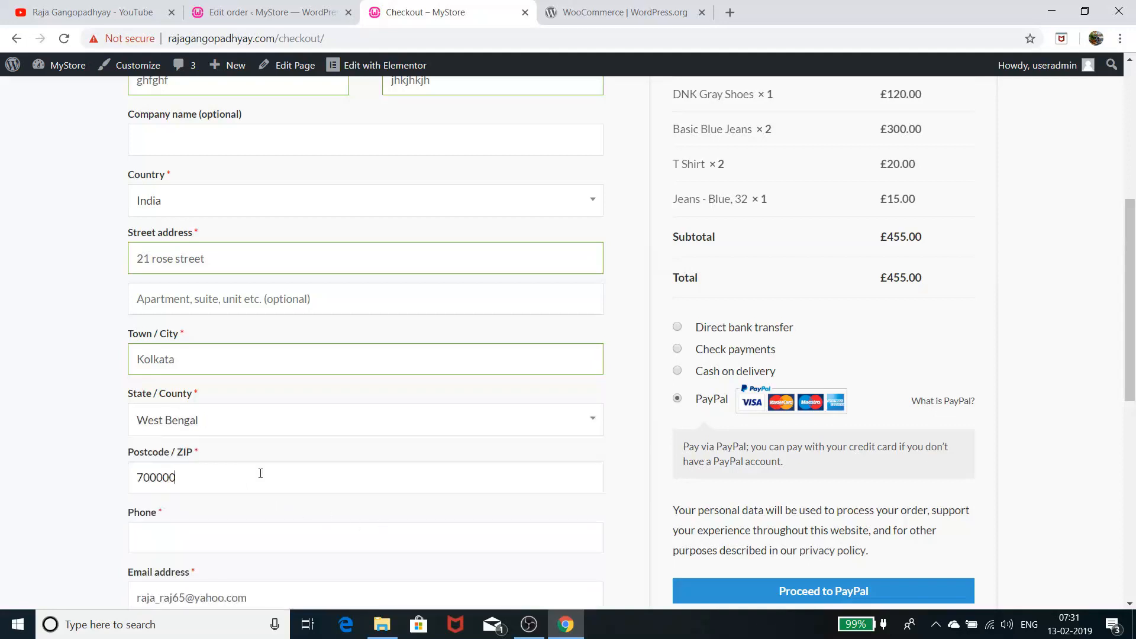
Fill in a test billing phone number and review the rest of the form
scroll(264, 464, down, 2)
click(239, 394)
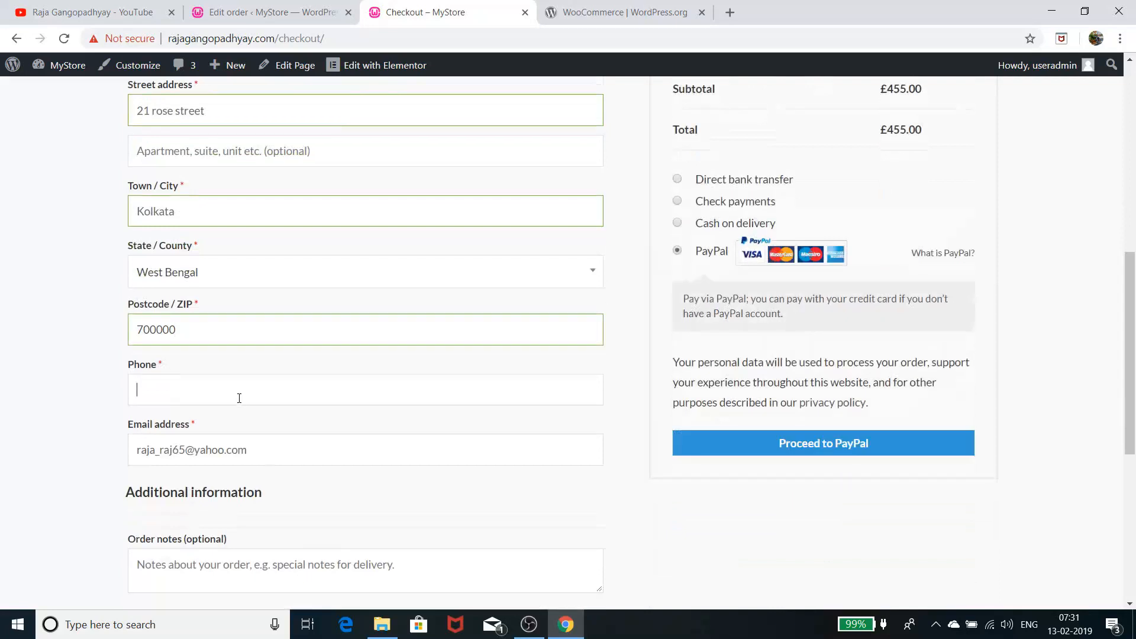
text(9999999999)
scroll(242, 405, down, 3)
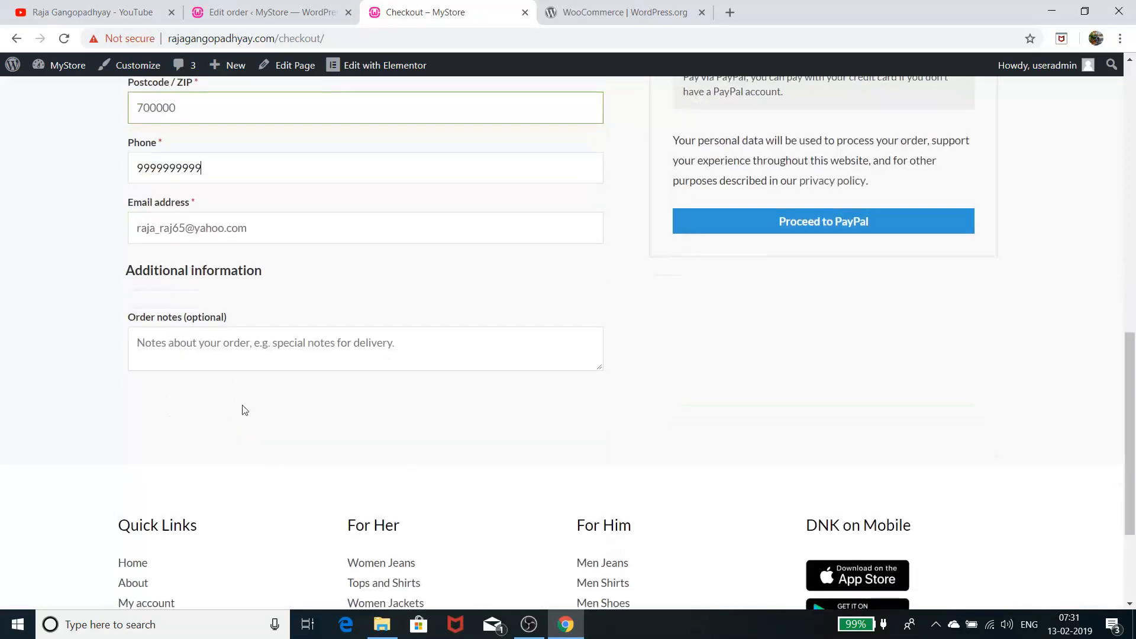
scroll(591, 597, up, 5)
scroll(716, 598, down, 1)
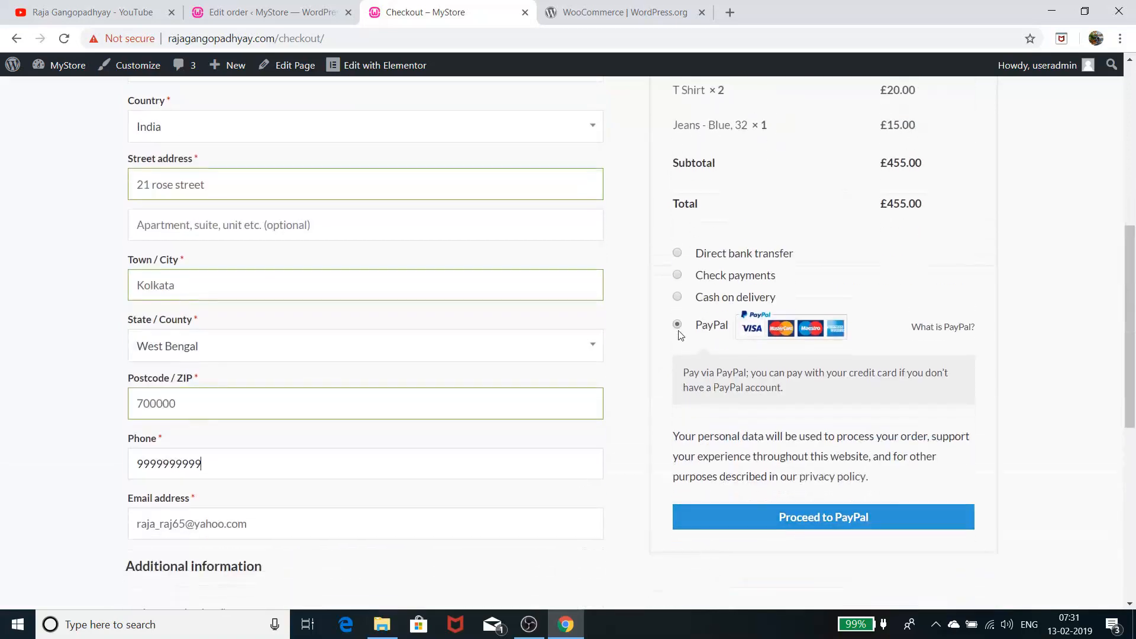
Choose Cash on delivery, place the £455.00 order, and review the order-received page for order 881
click(678, 297)
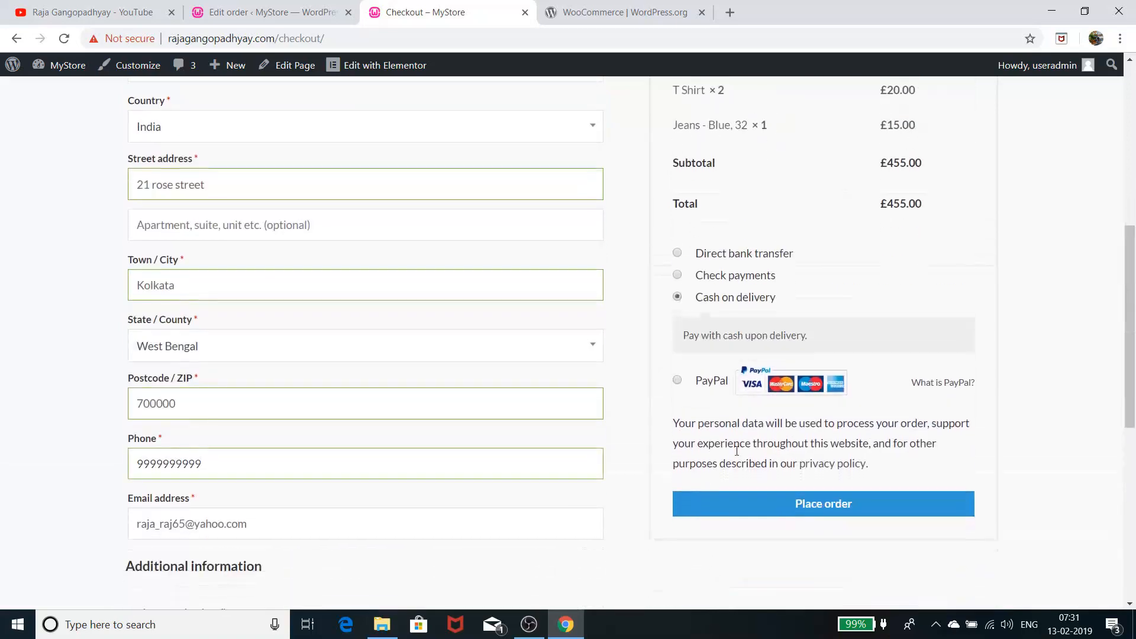
click(793, 502)
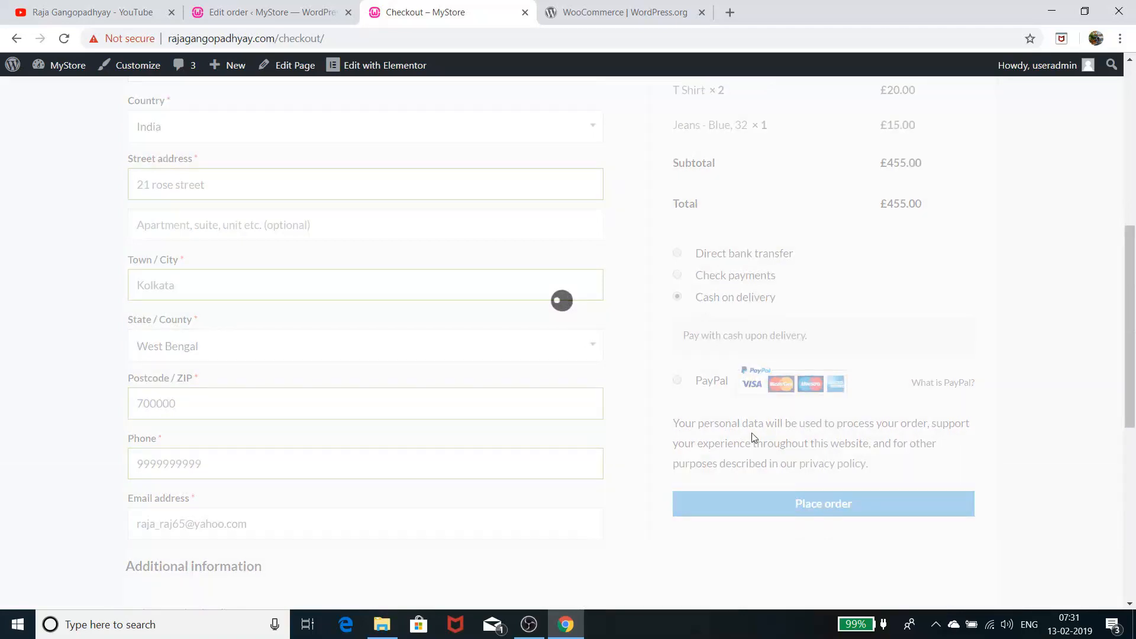
scroll(729, 383, up, 2)
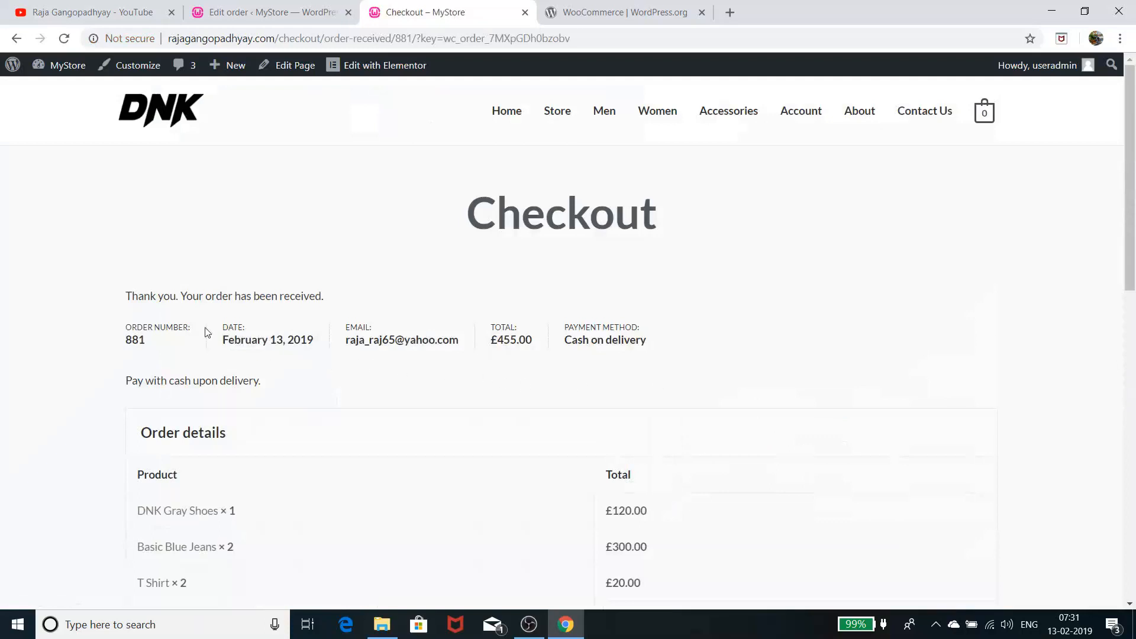
scroll(417, 358, down, 6)
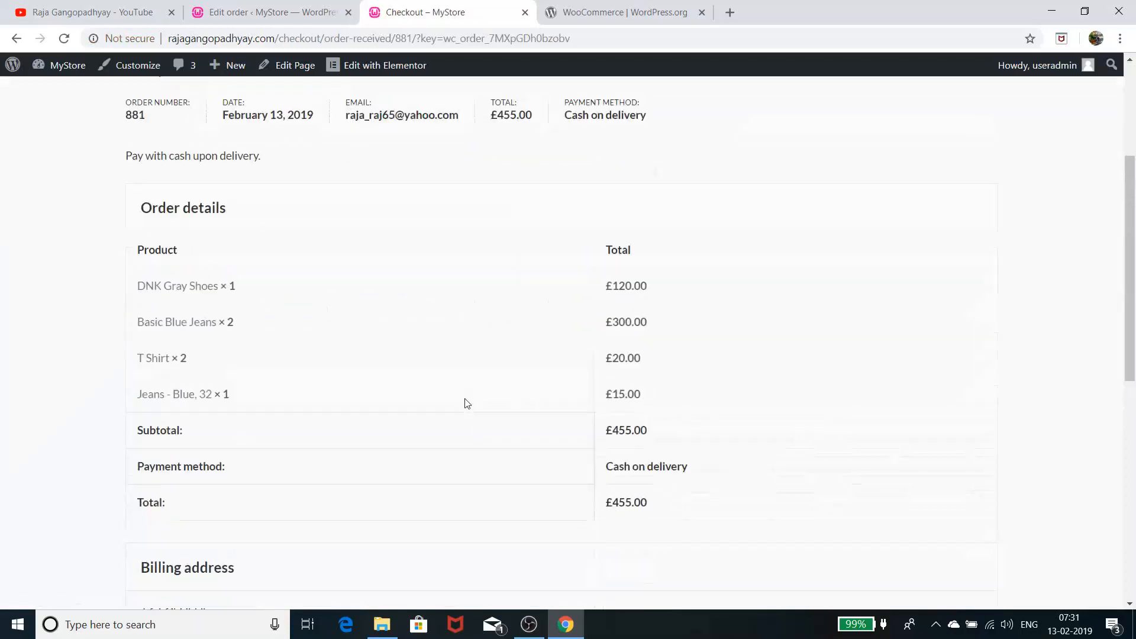
scroll(467, 408, up, 5)
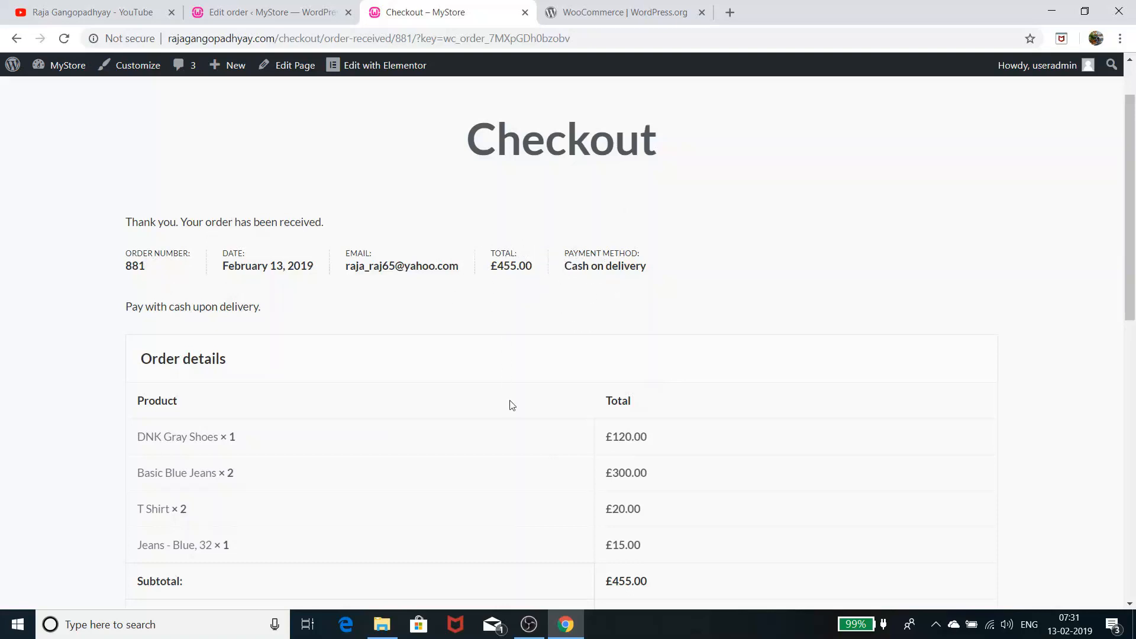
scroll(512, 407, down, 2)
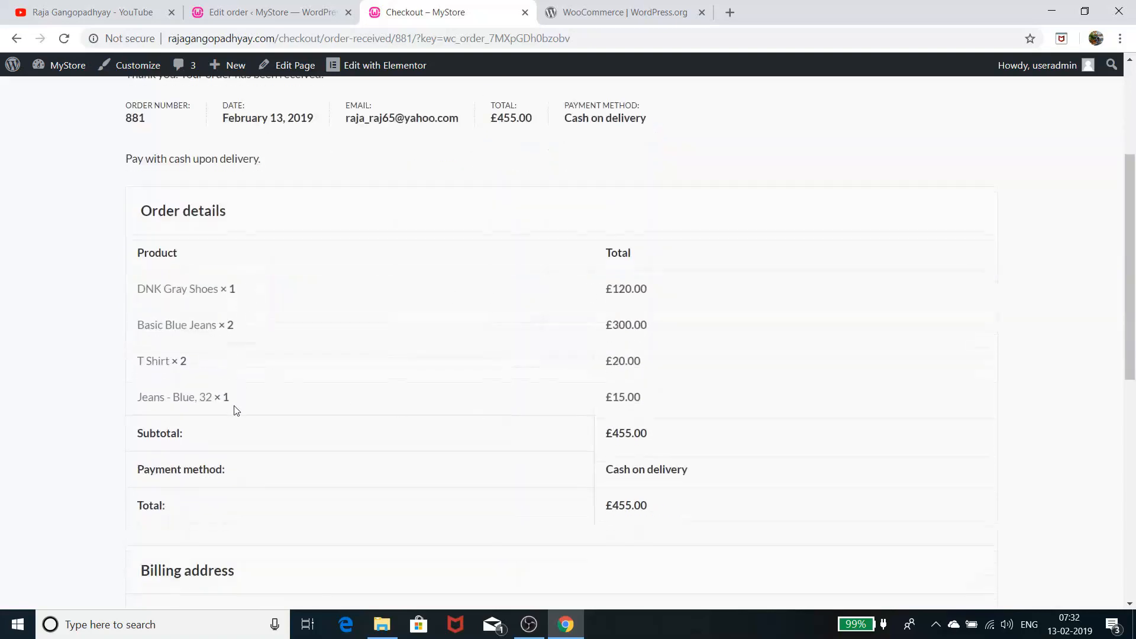
scroll(497, 472, down, 6)
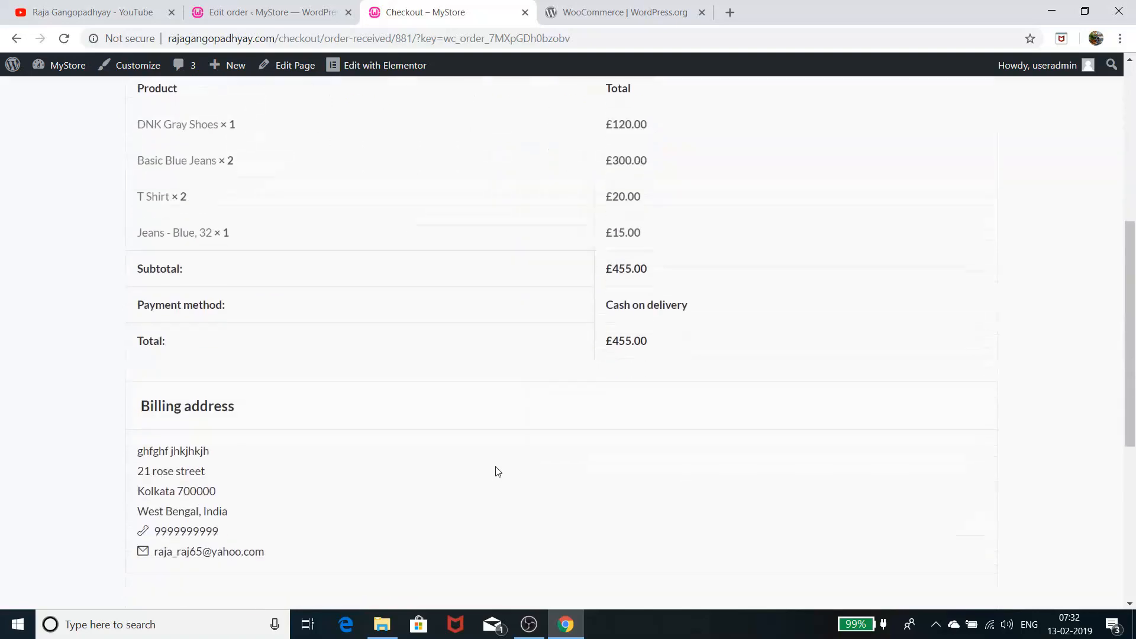
scroll(496, 471, up, 3)
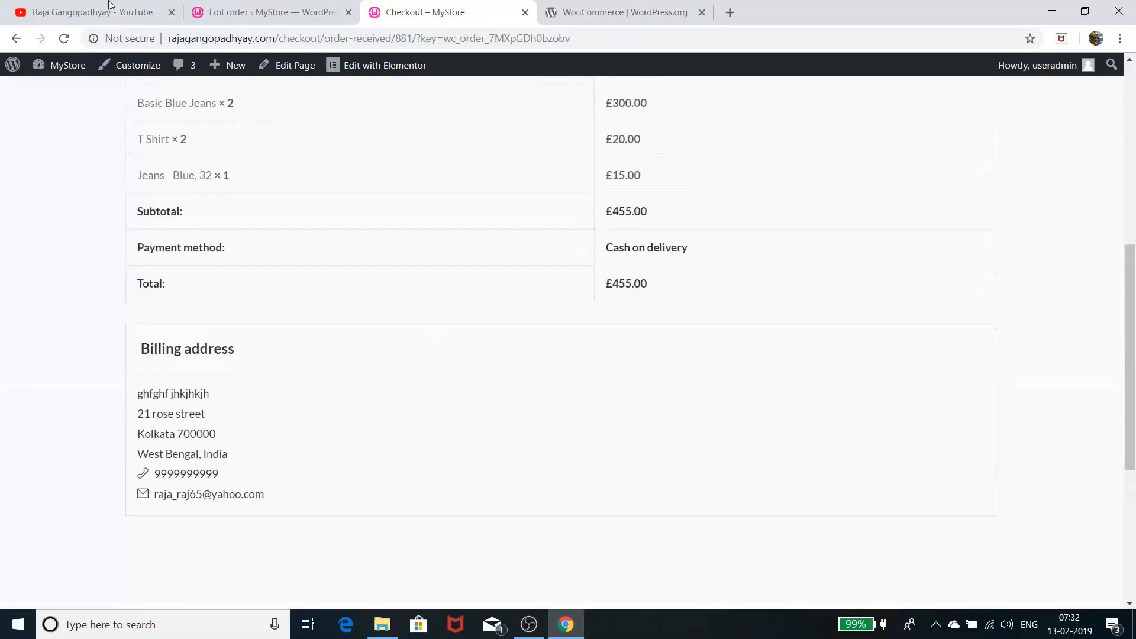
In the store admin, go to WooCommerce Orders and open order #881
click(266, 12)
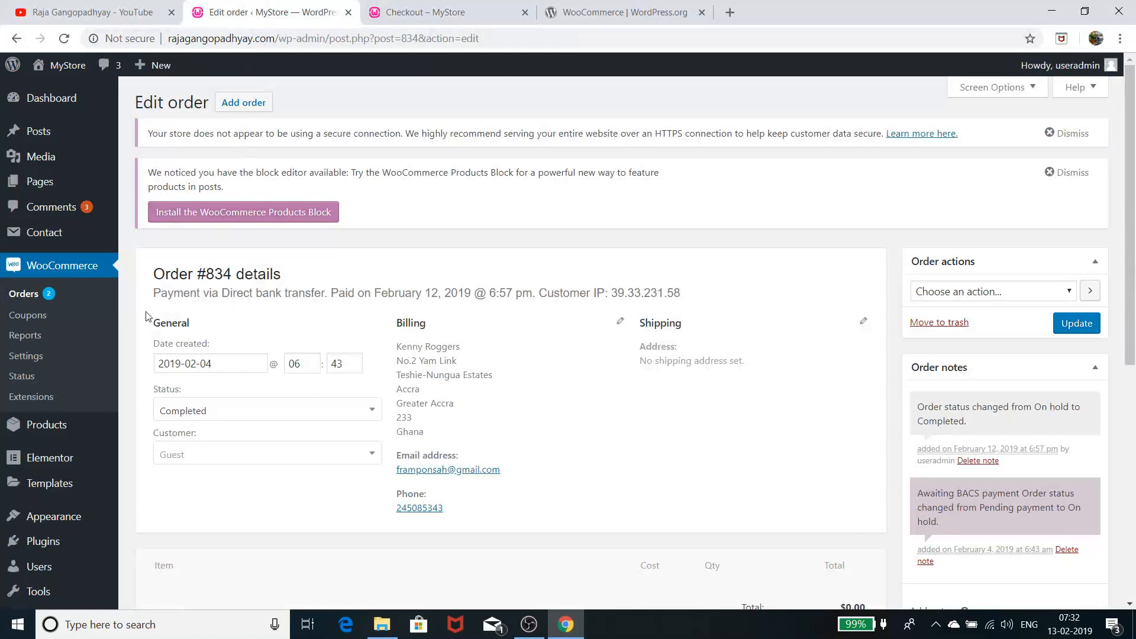
click(42, 298)
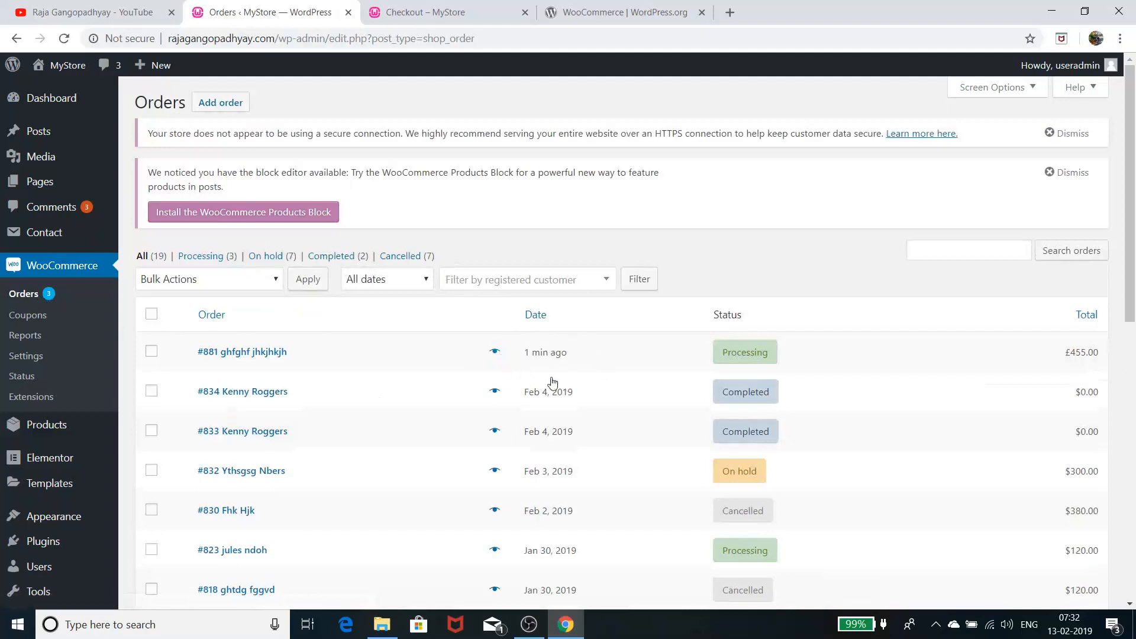
mouse_move(711, 358)
click(247, 355)
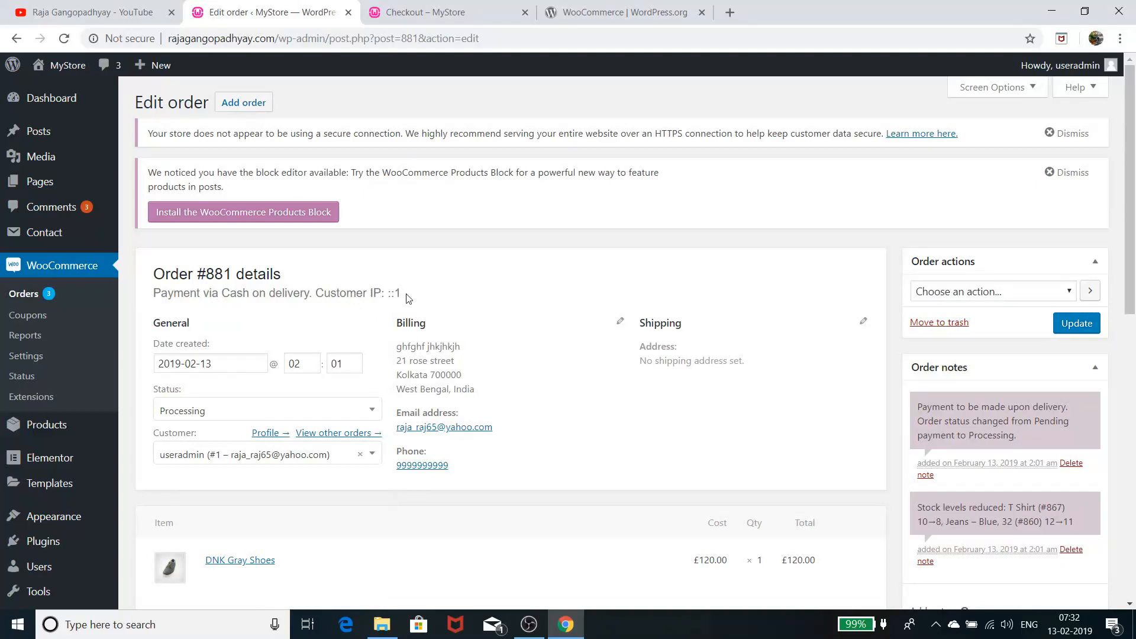
scroll(415, 315, down, 3)
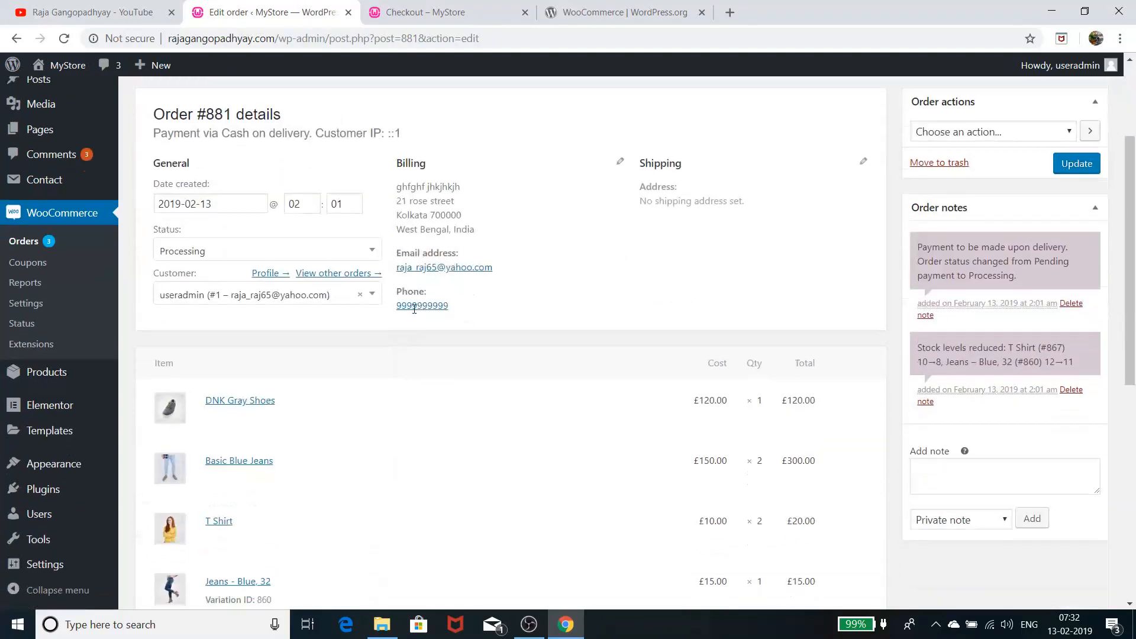
scroll(416, 314, up, 3)
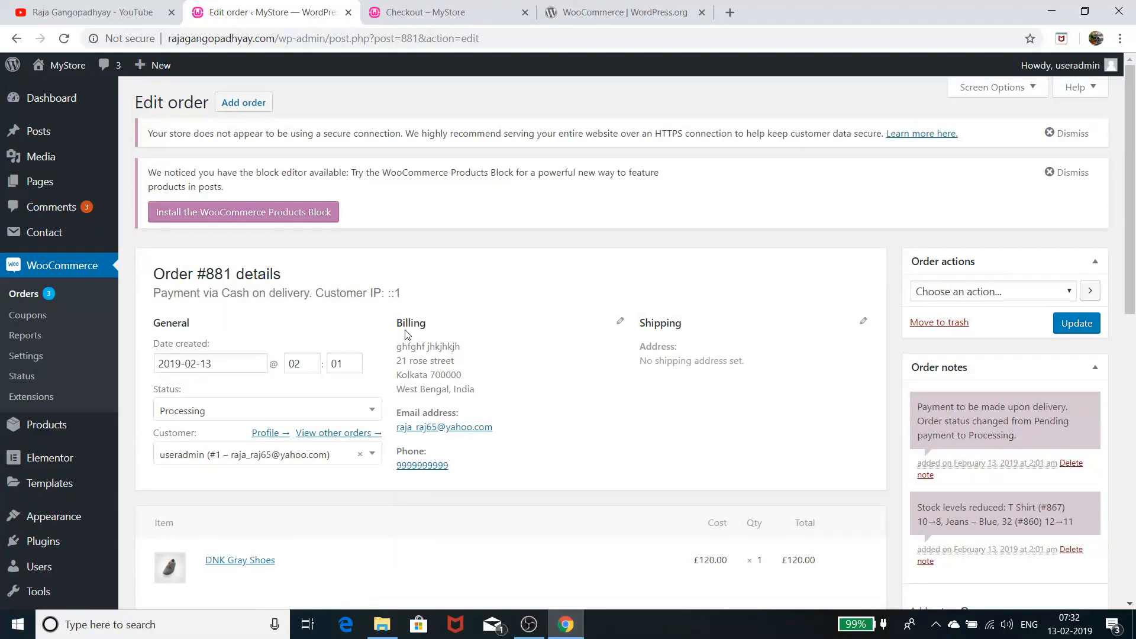
scroll(407, 335, down, 6)
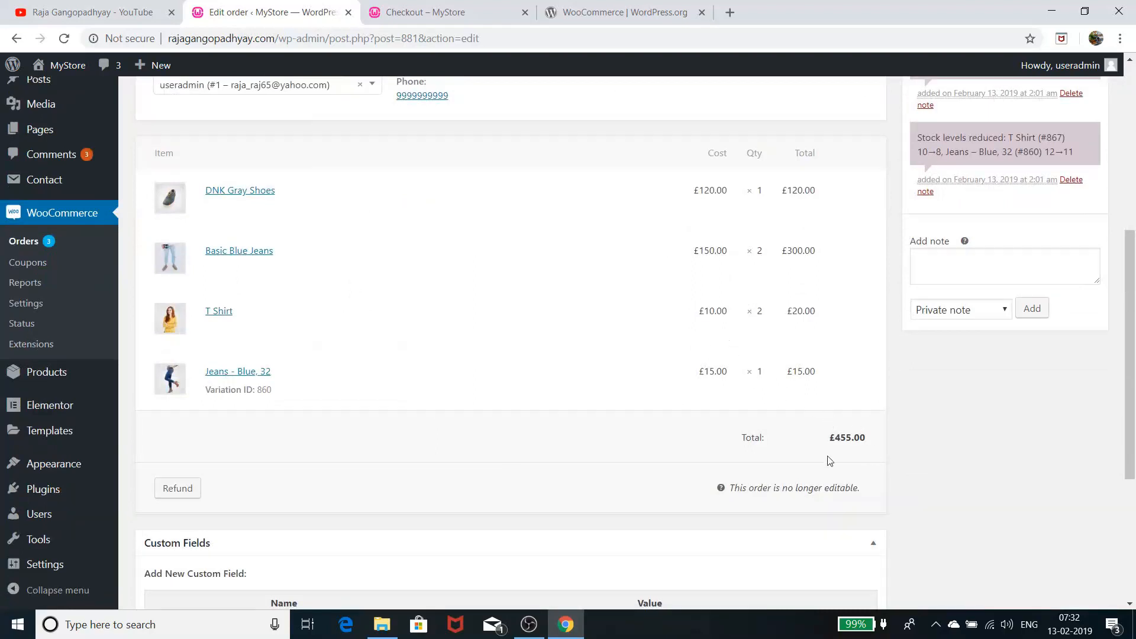
scroll(872, 446, down, 3)
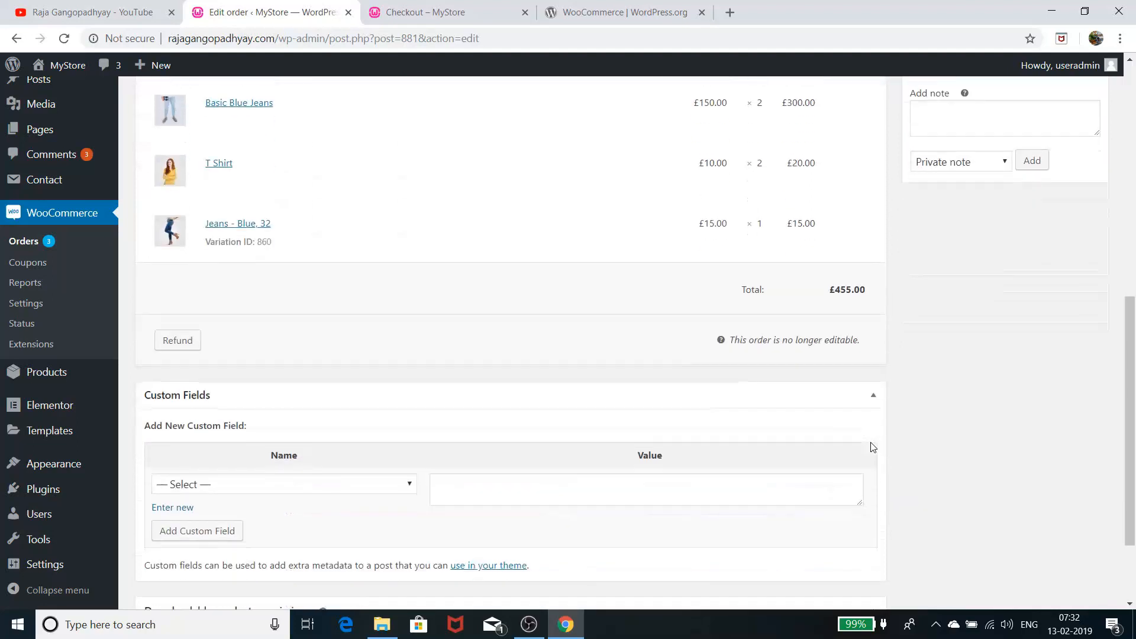
scroll(872, 447, up, 9)
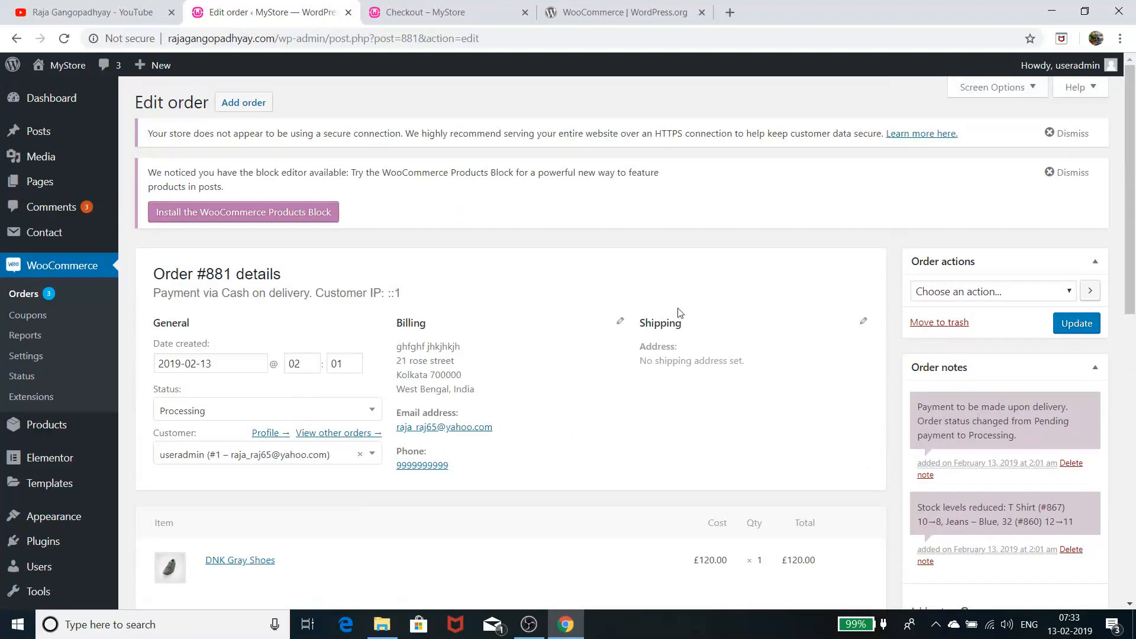
scroll(679, 313, down, 8)
scroll(686, 324, up, 7)
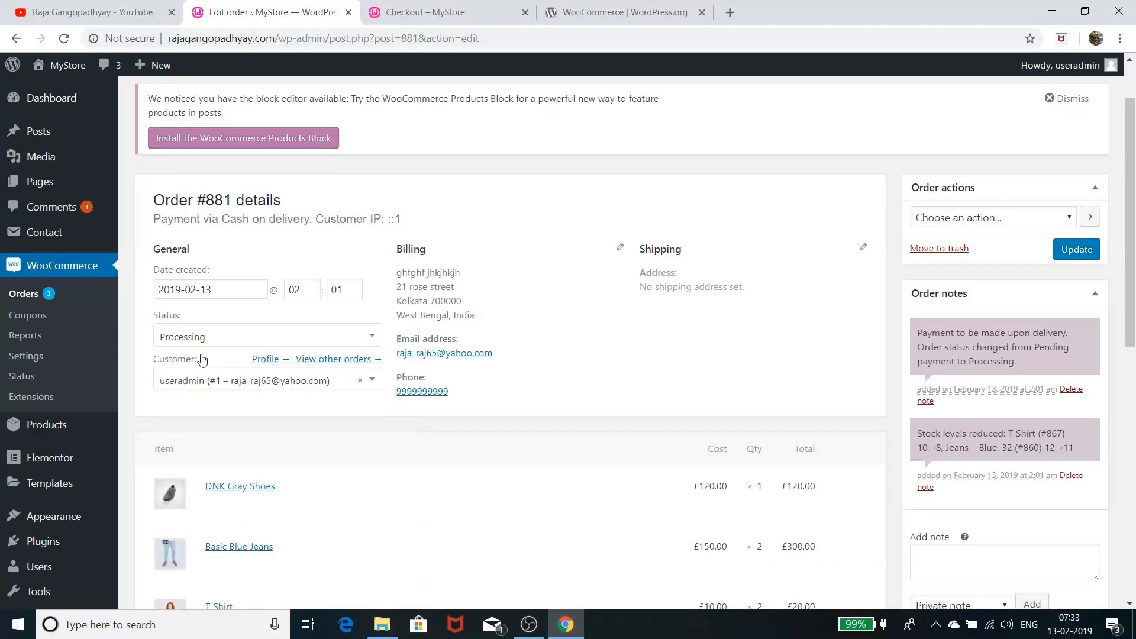
Change order #881's status from Processing to Completed, save it, and return to Orders
click(235, 345)
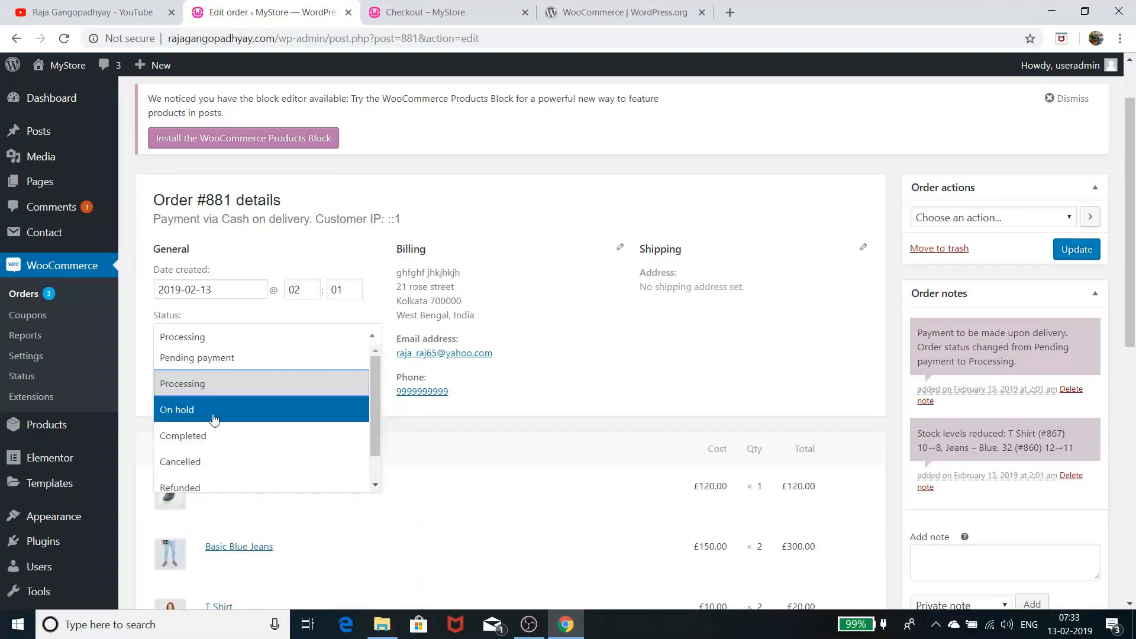
click(211, 437)
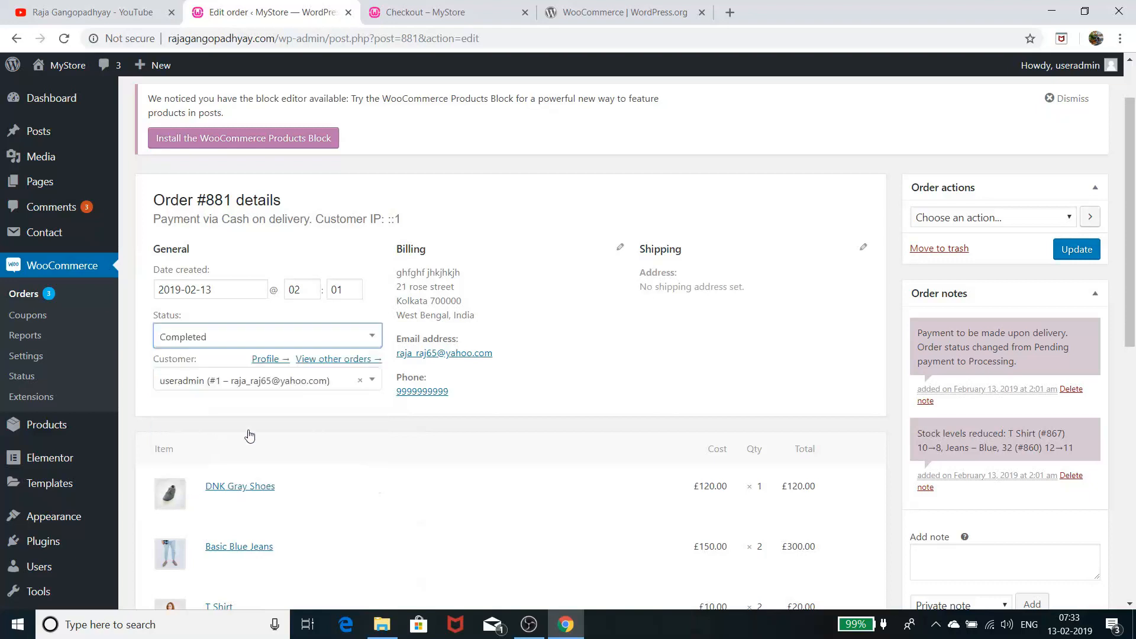
click(1076, 251)
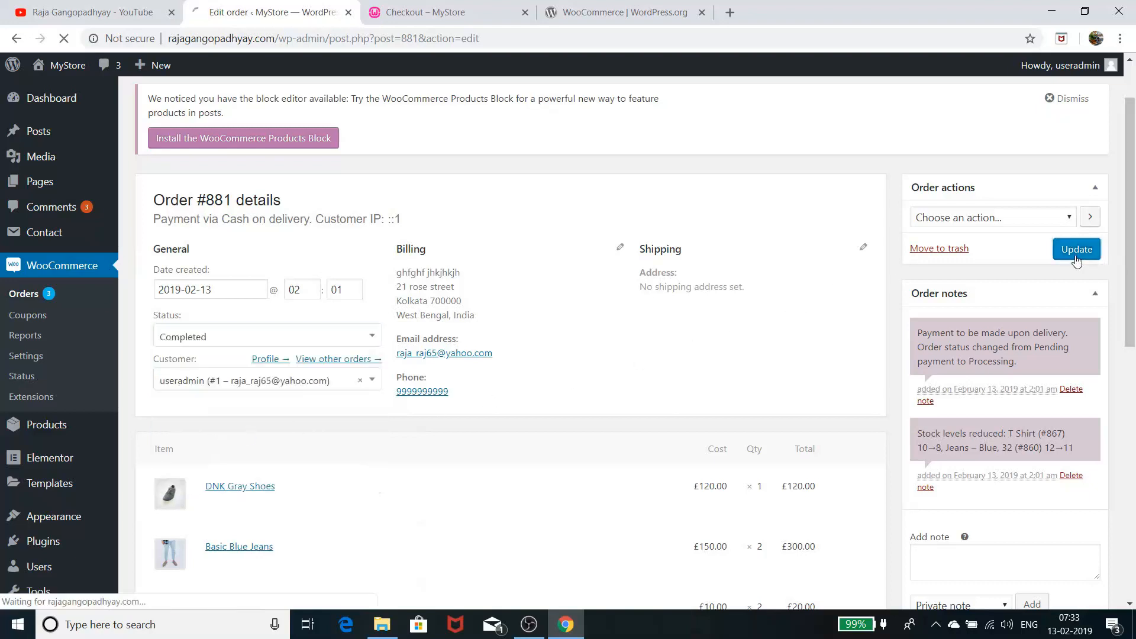
click(29, 296)
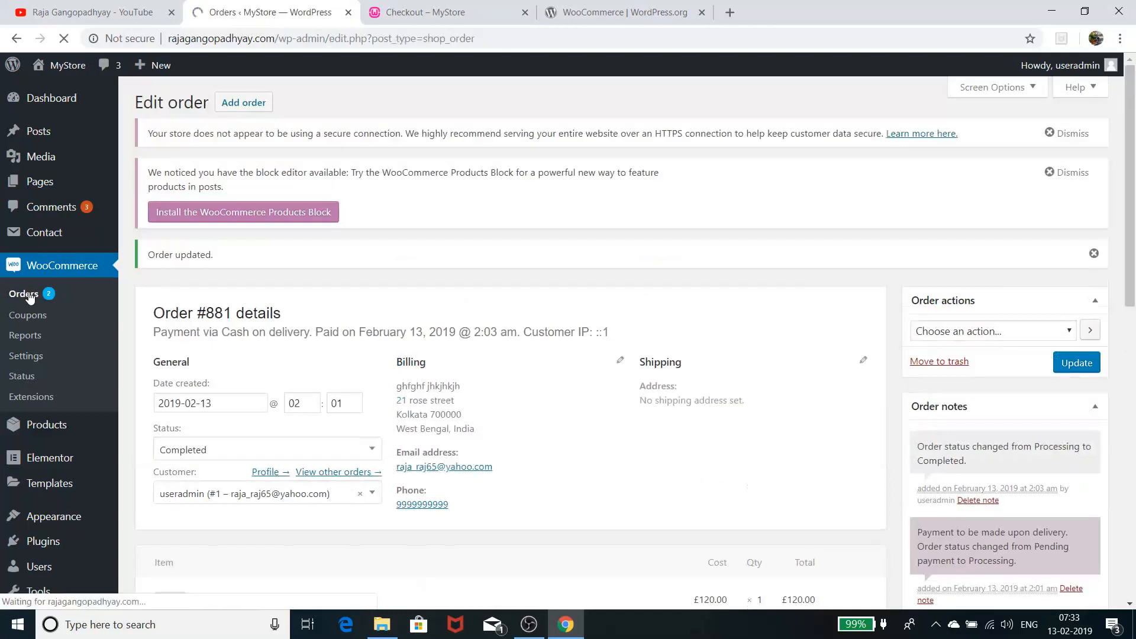
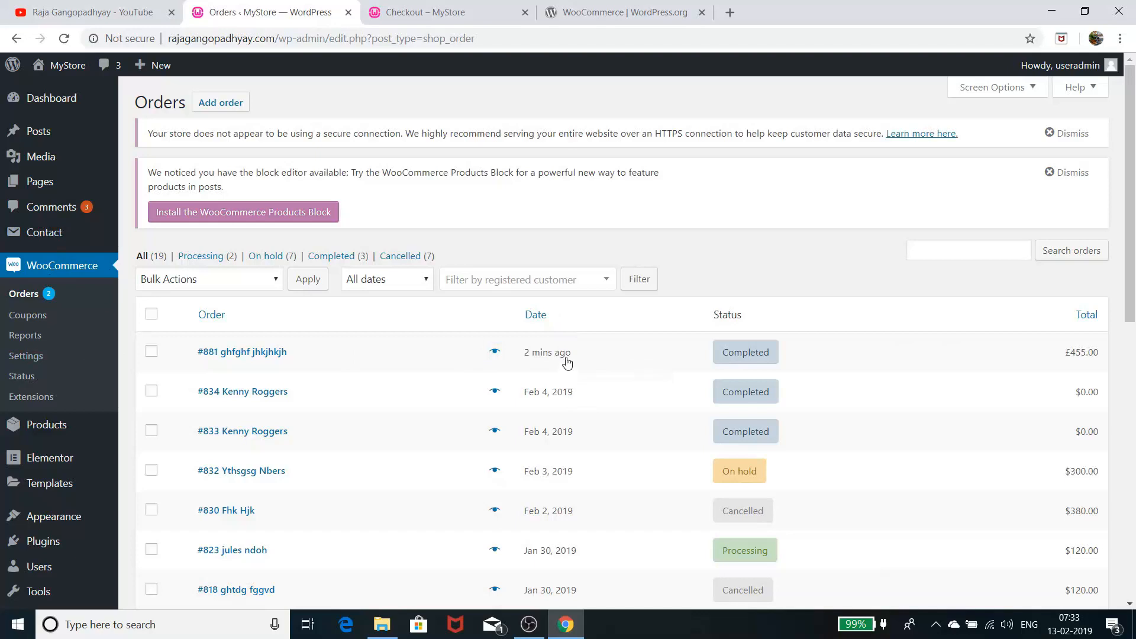
Browse the Men category in MyStore and add the Black Jacket to the cart
mouse_move(568, 360)
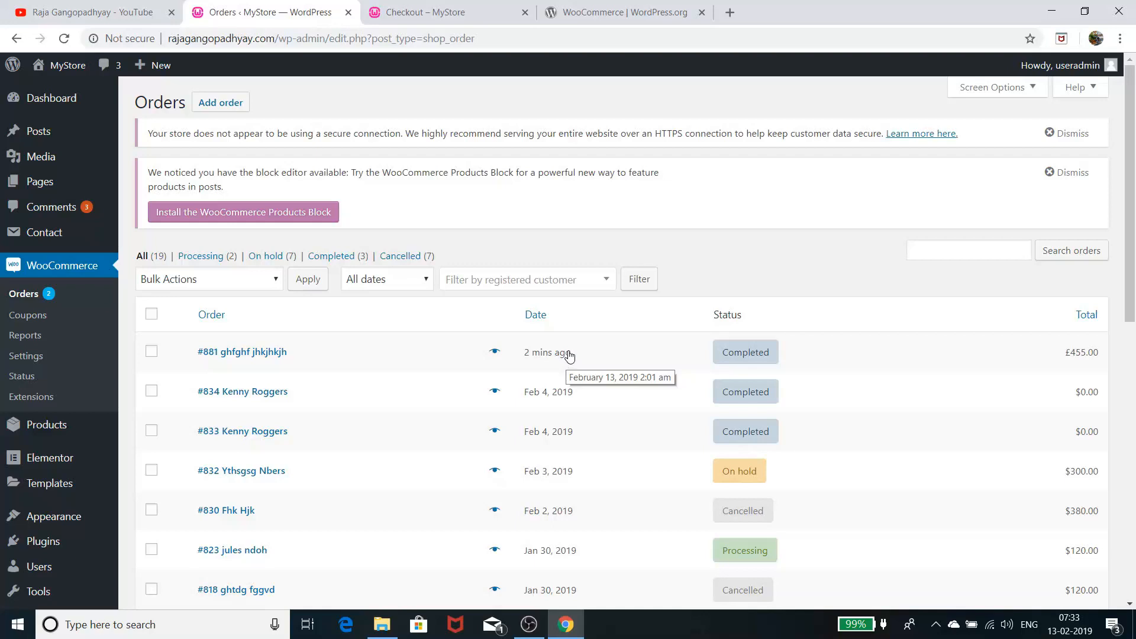
click(417, 23)
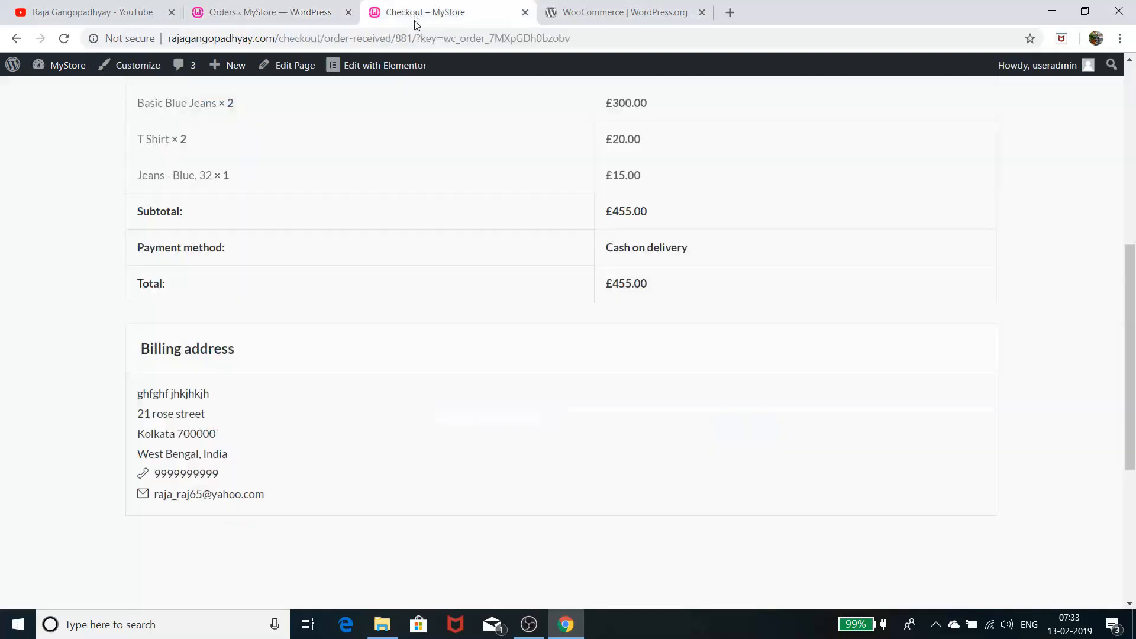
scroll(327, 363, up, 8)
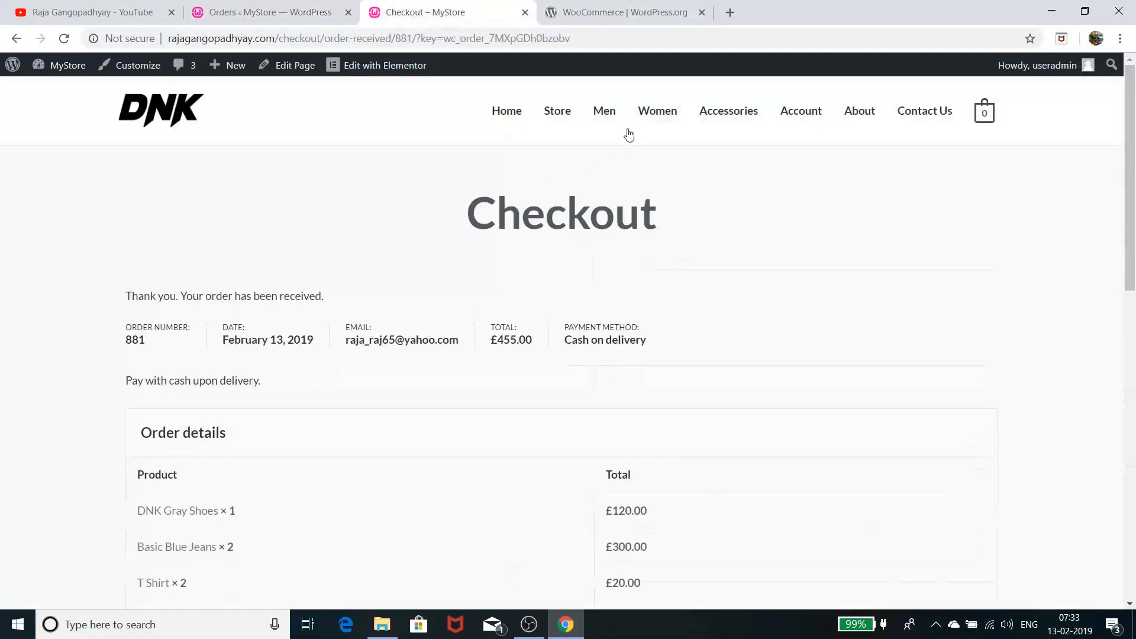
click(602, 113)
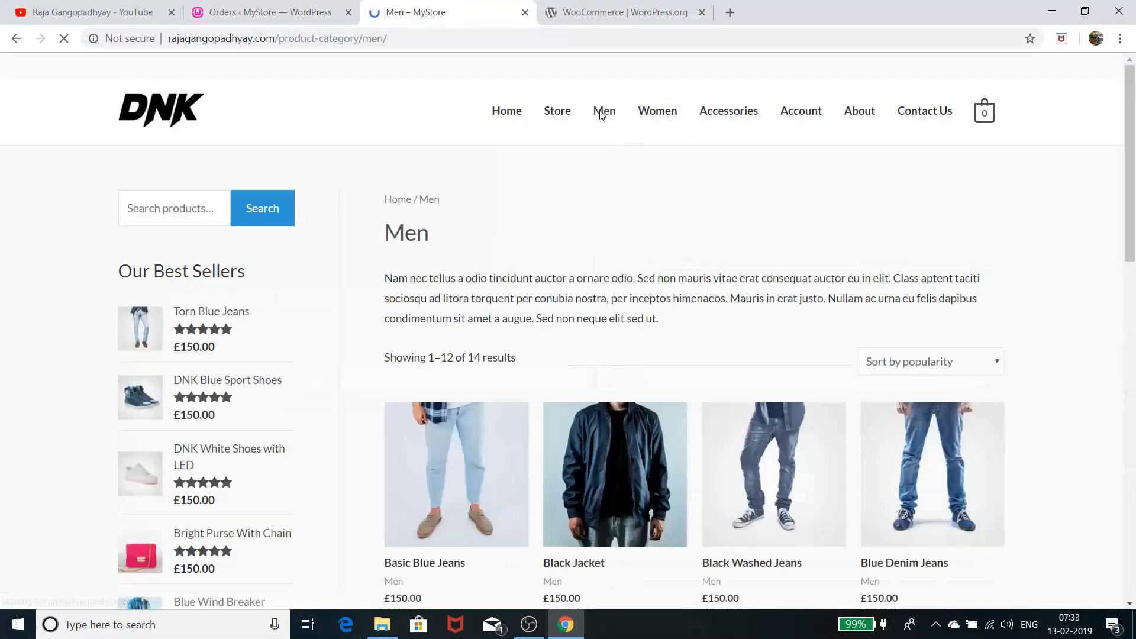
scroll(619, 424, down, 1)
click(618, 424)
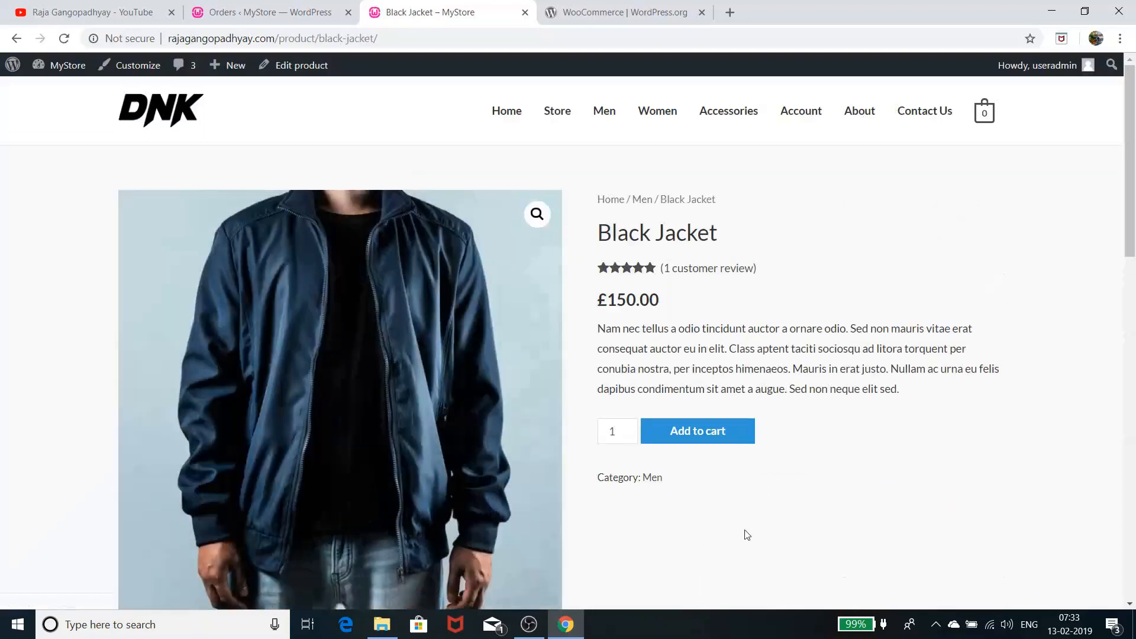
click(704, 428)
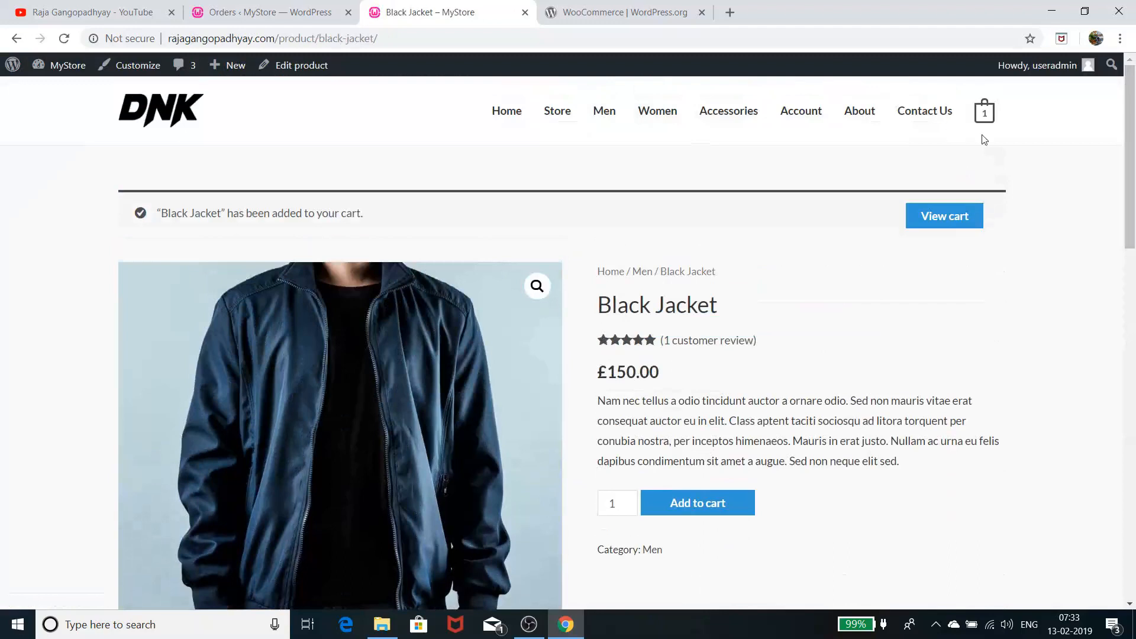
Check out the £150.00 cart with PayPal as the payment method and proceed to PayPal
mouse_move(984, 112)
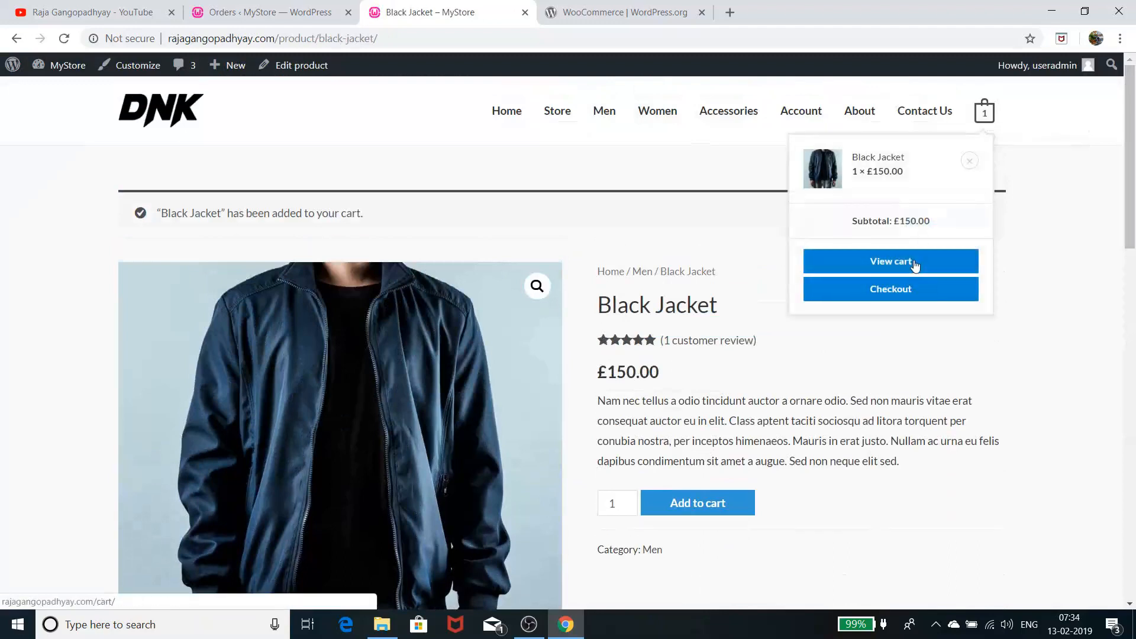
click(908, 295)
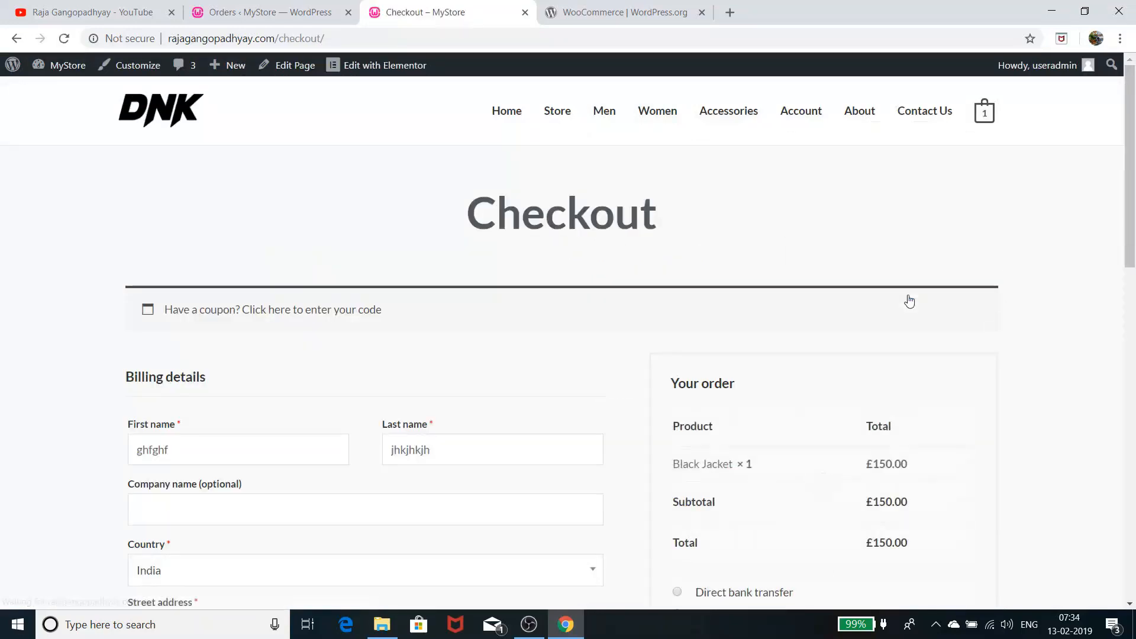
scroll(740, 342, down, 5)
scroll(743, 341, down, 5)
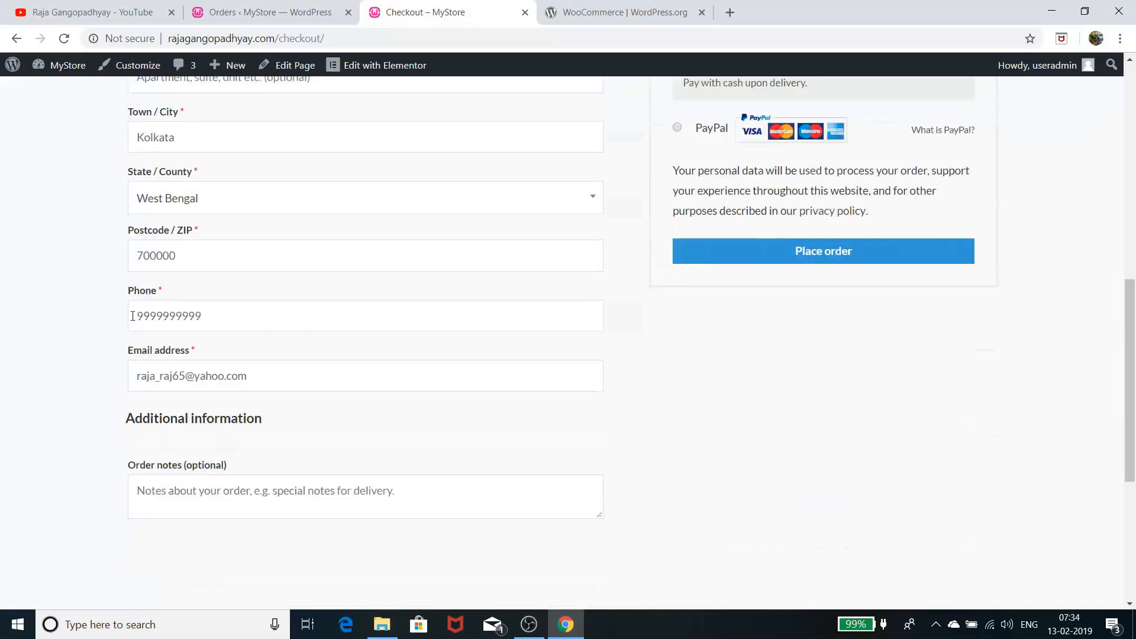
scroll(228, 243, up, 9)
scroll(255, 267, down, 6)
scroll(271, 285, down, 5)
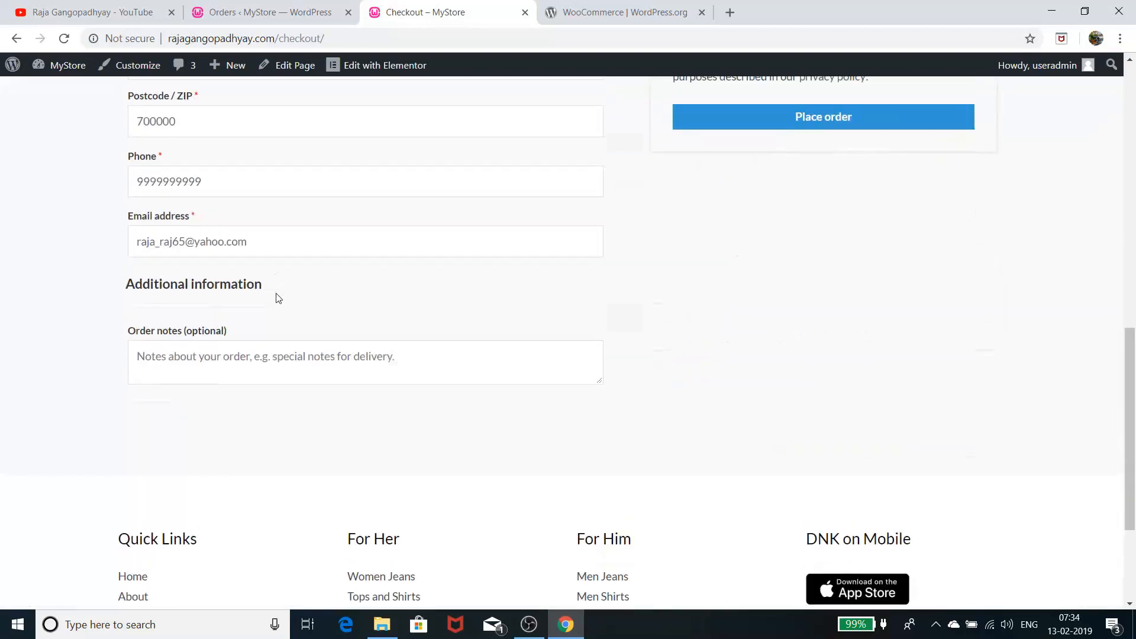
scroll(273, 296, up, 5)
click(680, 275)
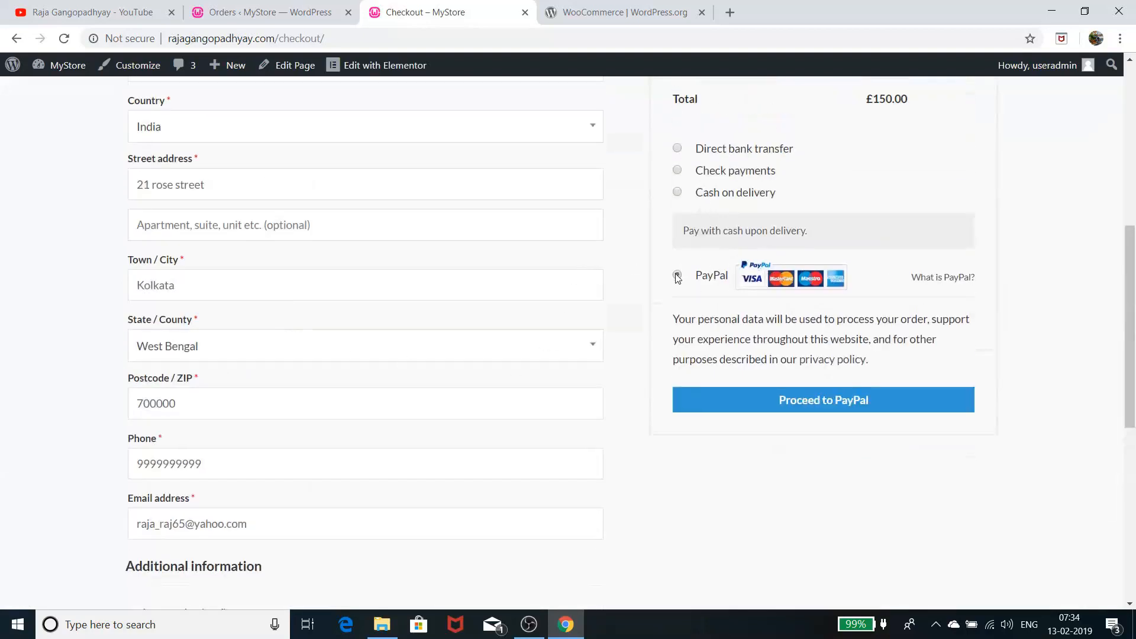
click(805, 419)
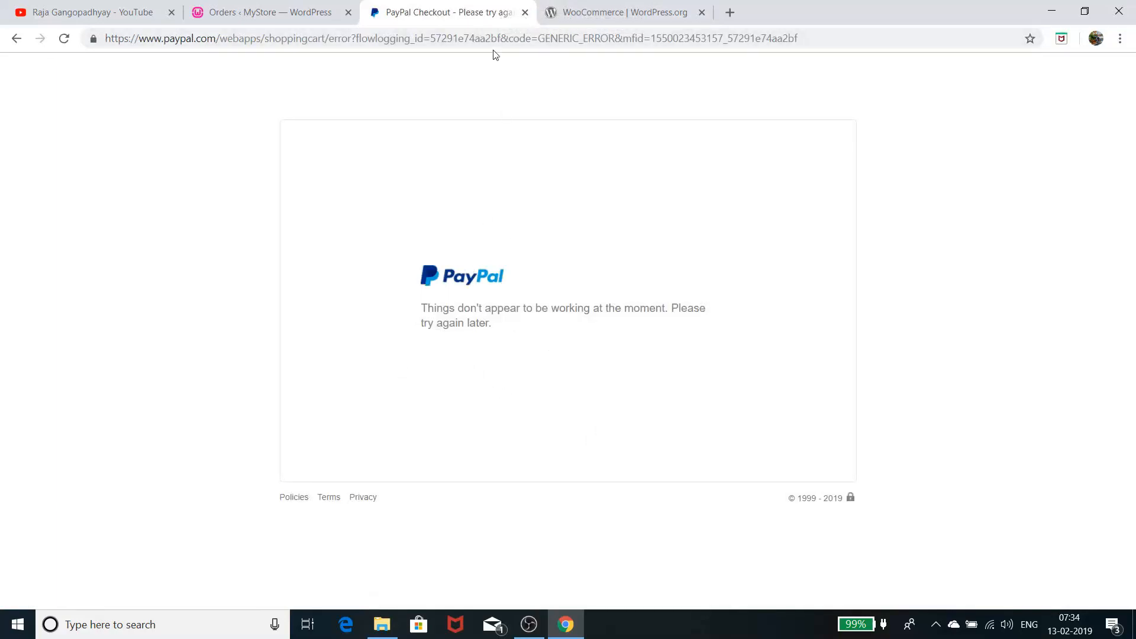
Close the PayPal Checkout tab showing the 'Things don't appear to be working' error
click(524, 12)
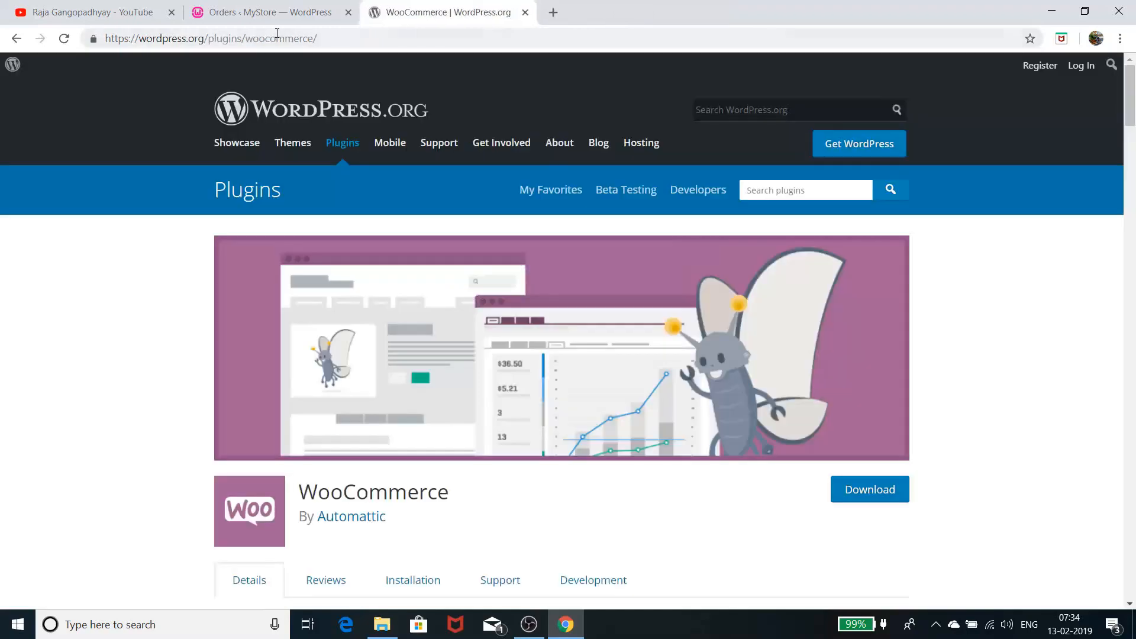
Open the PayPal settings under WooCommerce Settings > Payments
click(258, 10)
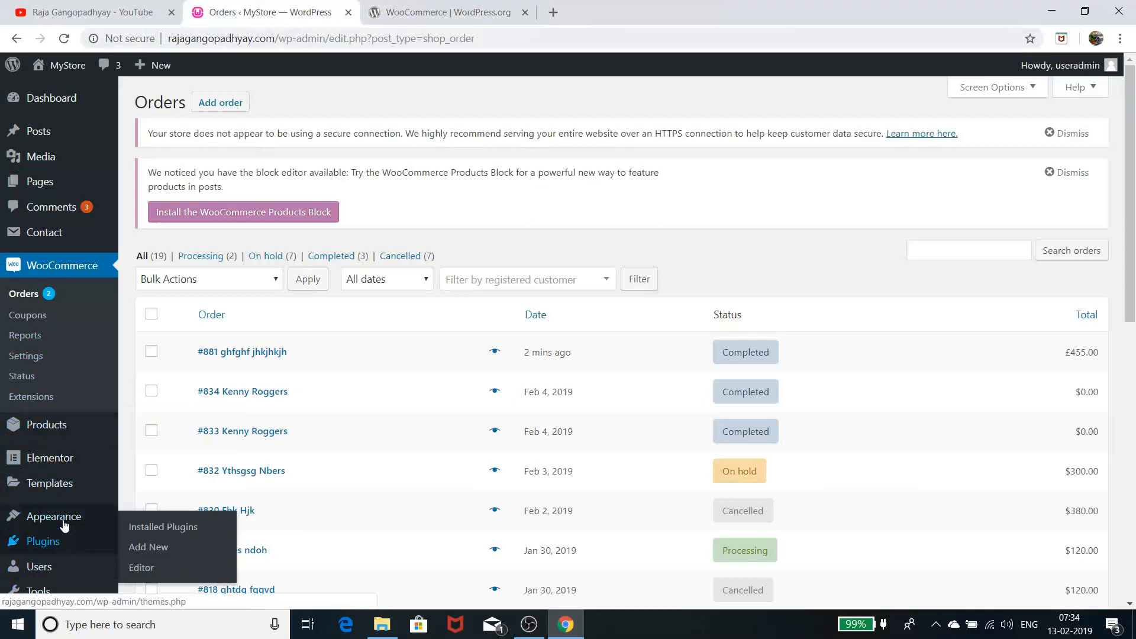
click(34, 355)
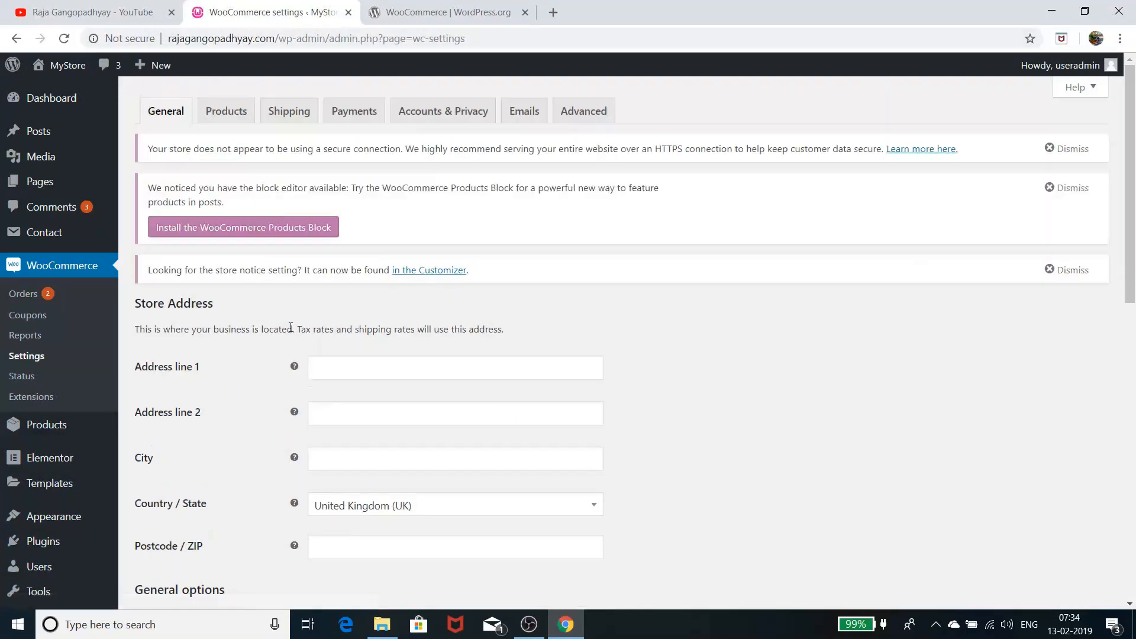
click(340, 114)
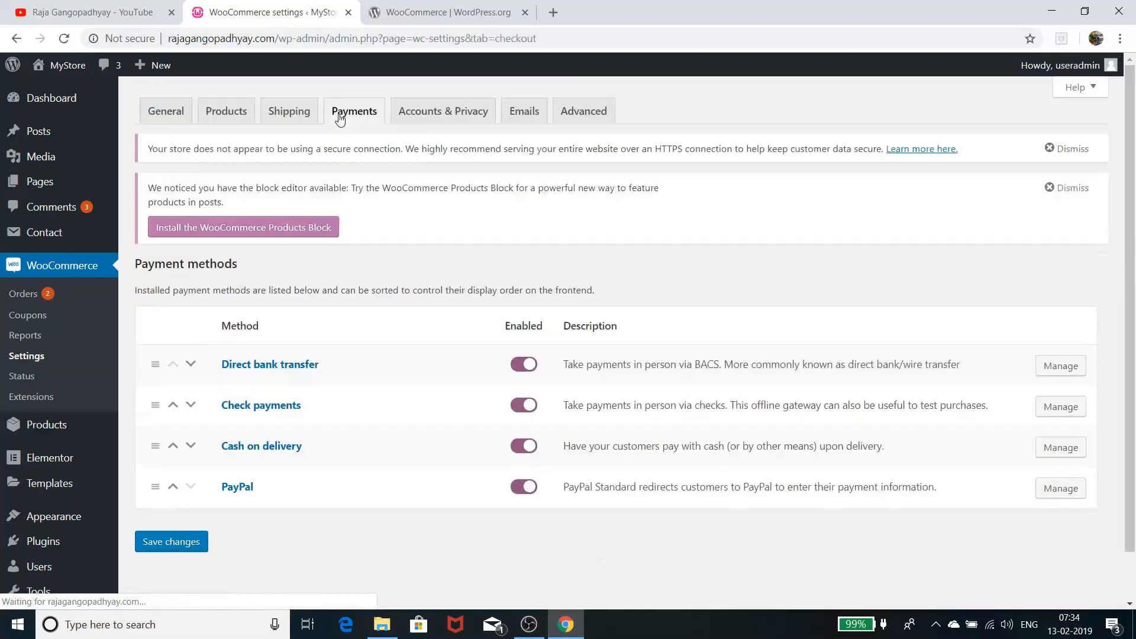
click(1060, 488)
scroll(582, 449, down, 1)
scroll(581, 449, down, 4)
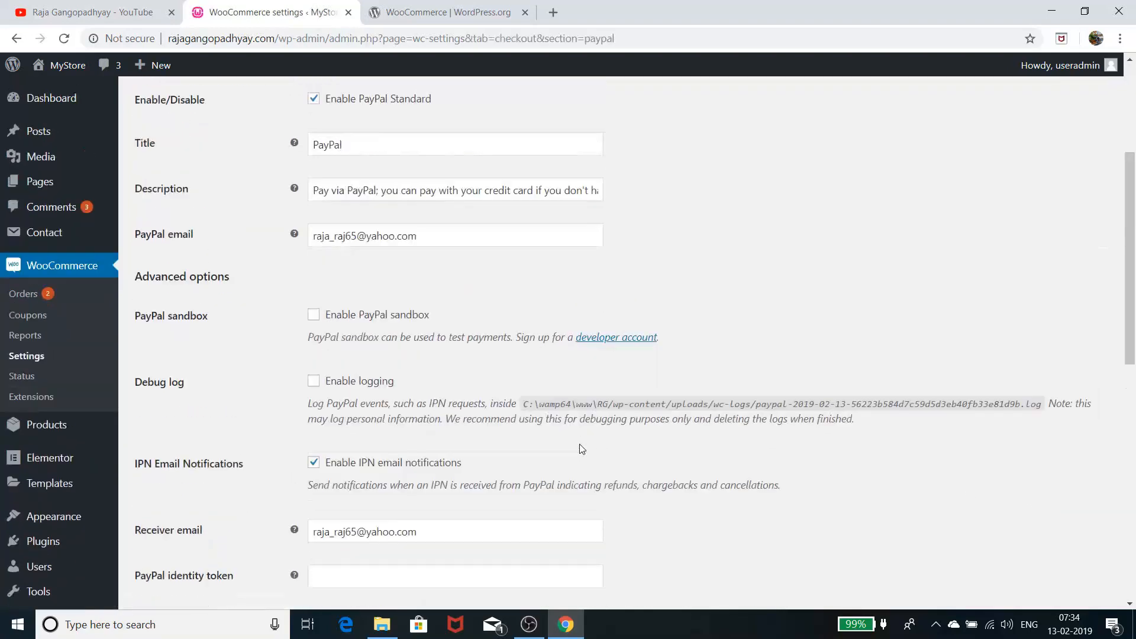
scroll(295, 328, up, 1)
Replace the PayPal email field with a different account's address and save the changes
drag(448, 311, 266, 312)
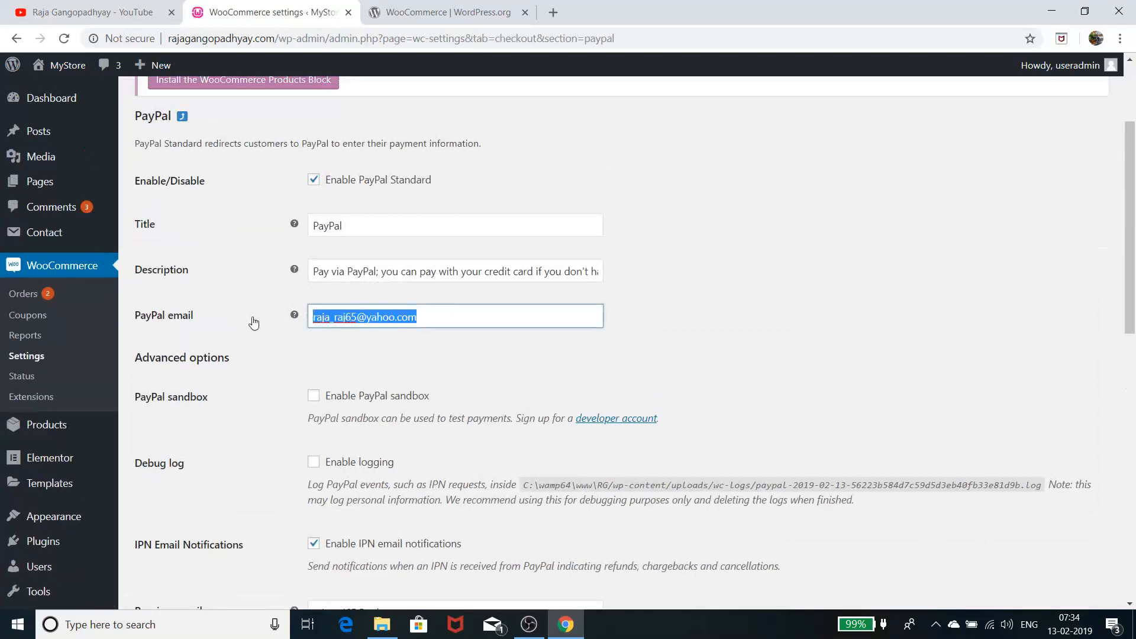
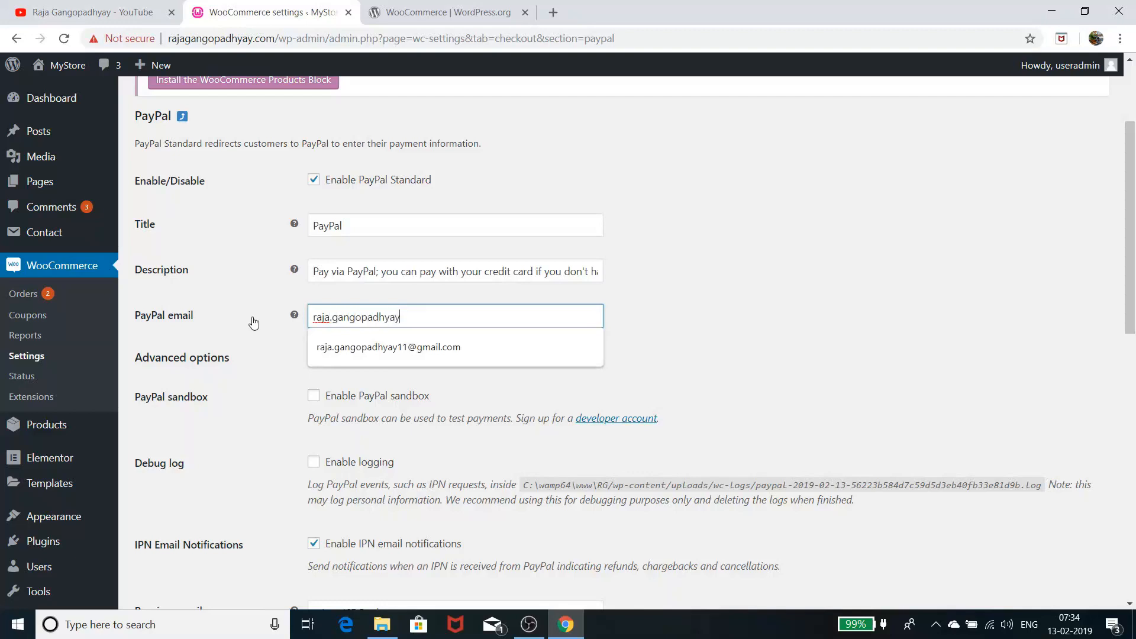
click(456, 347)
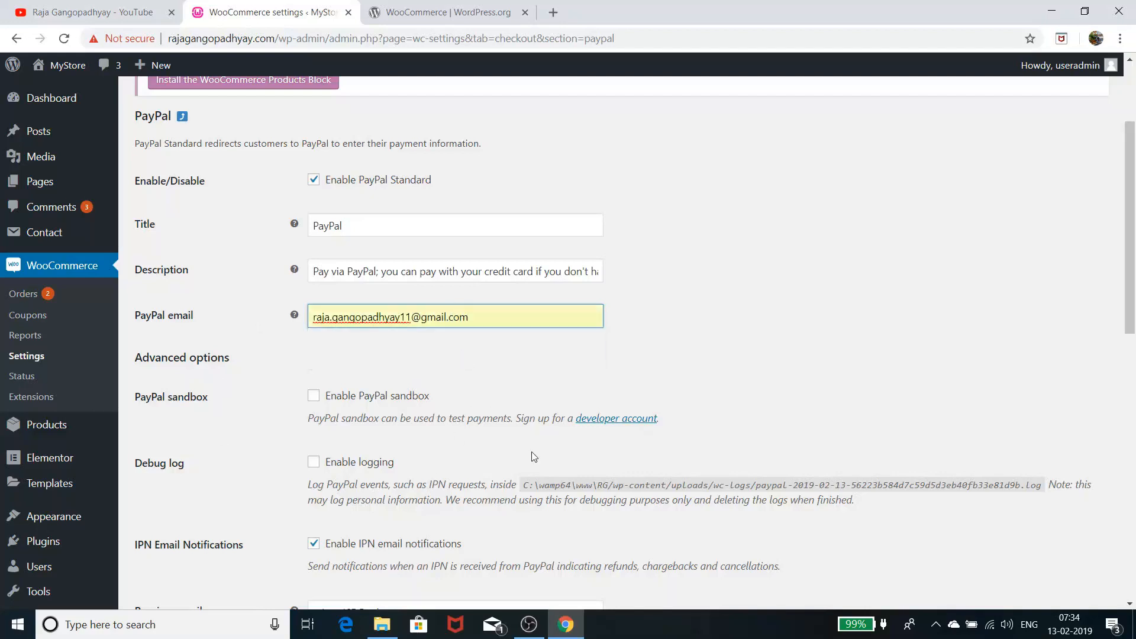
scroll(532, 455, up, 3)
scroll(534, 454, down, 15)
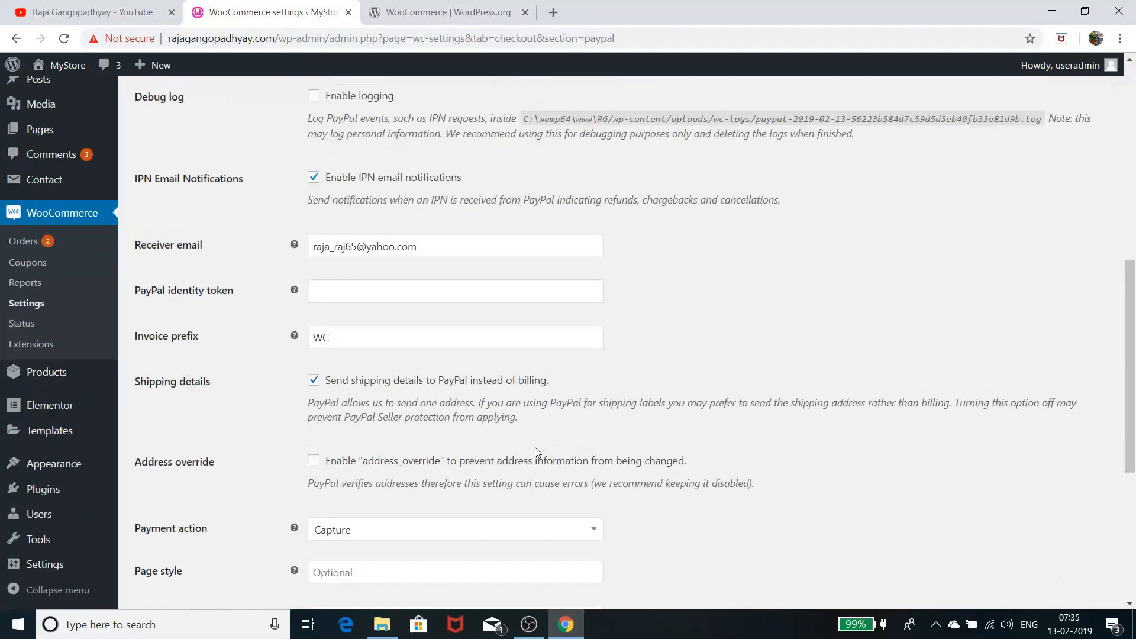
click(168, 567)
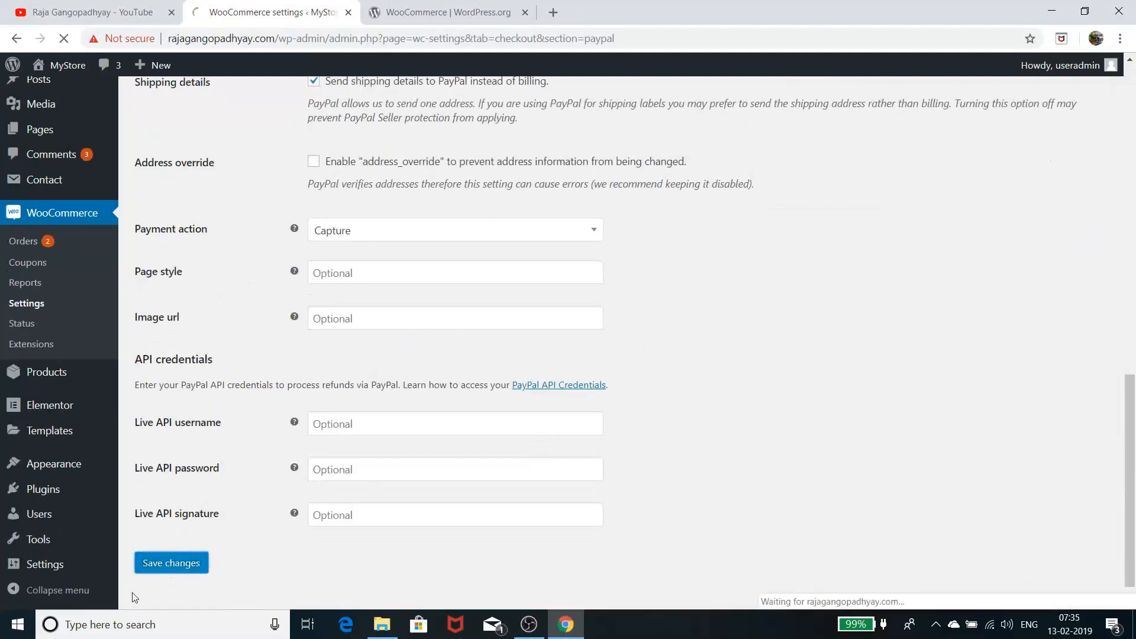
click(435, 12)
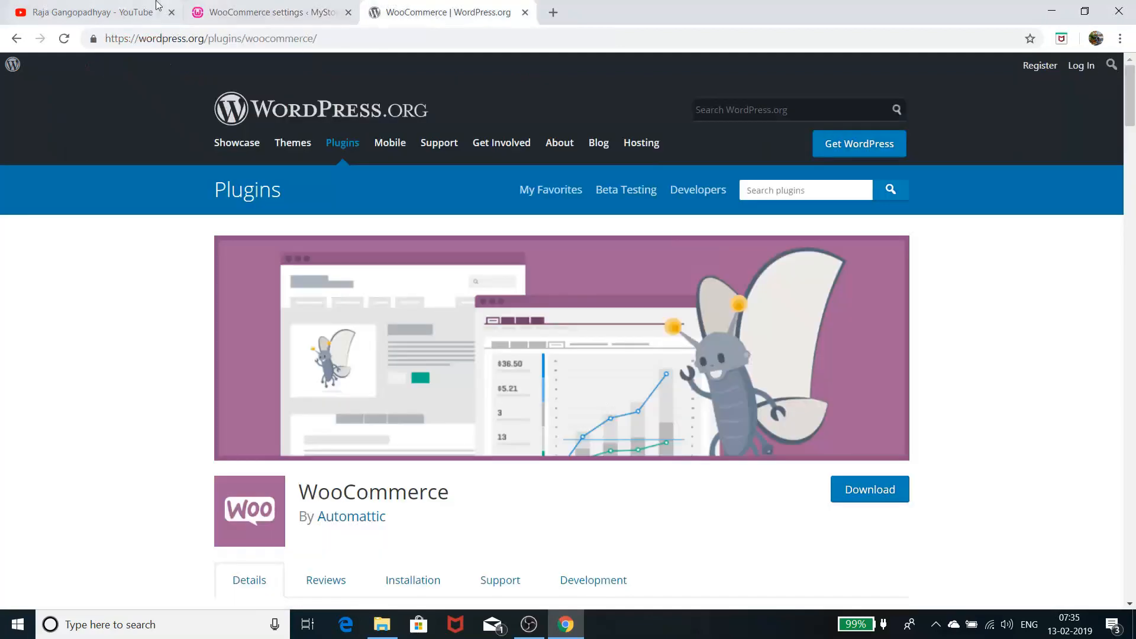
click(252, 12)
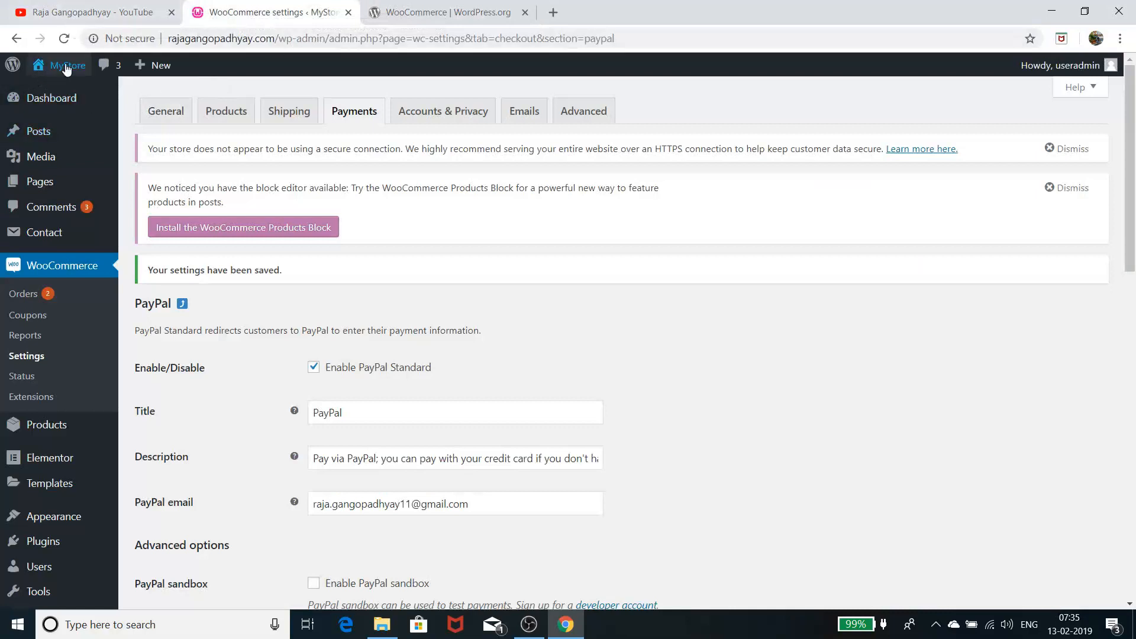
mouse_move(66, 65)
right_click(58, 95)
click(86, 104)
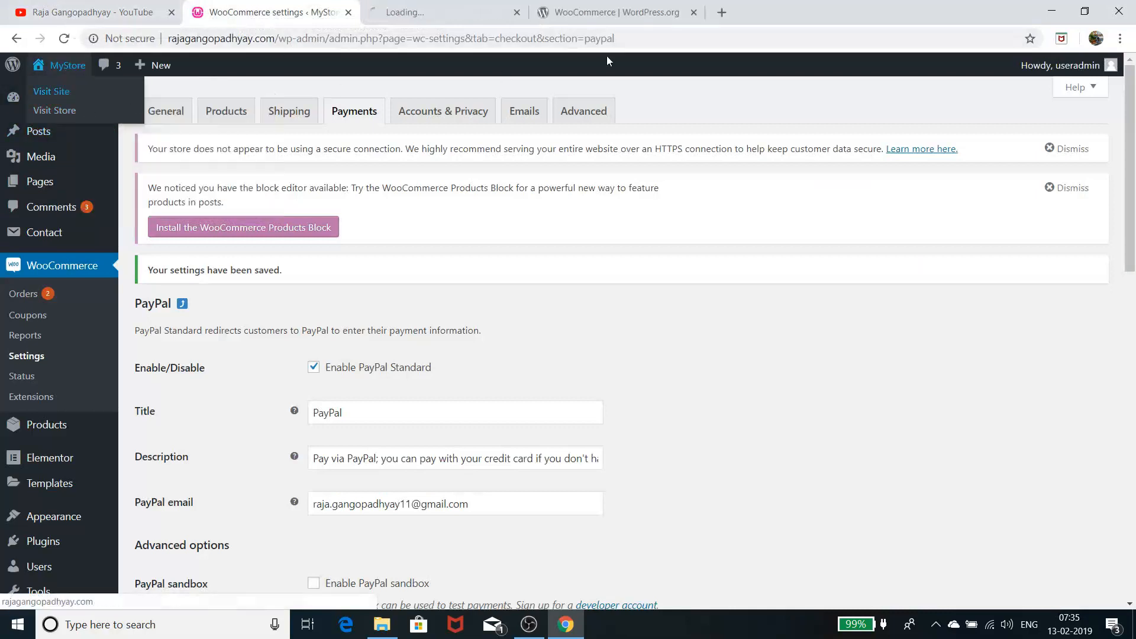
click(444, 17)
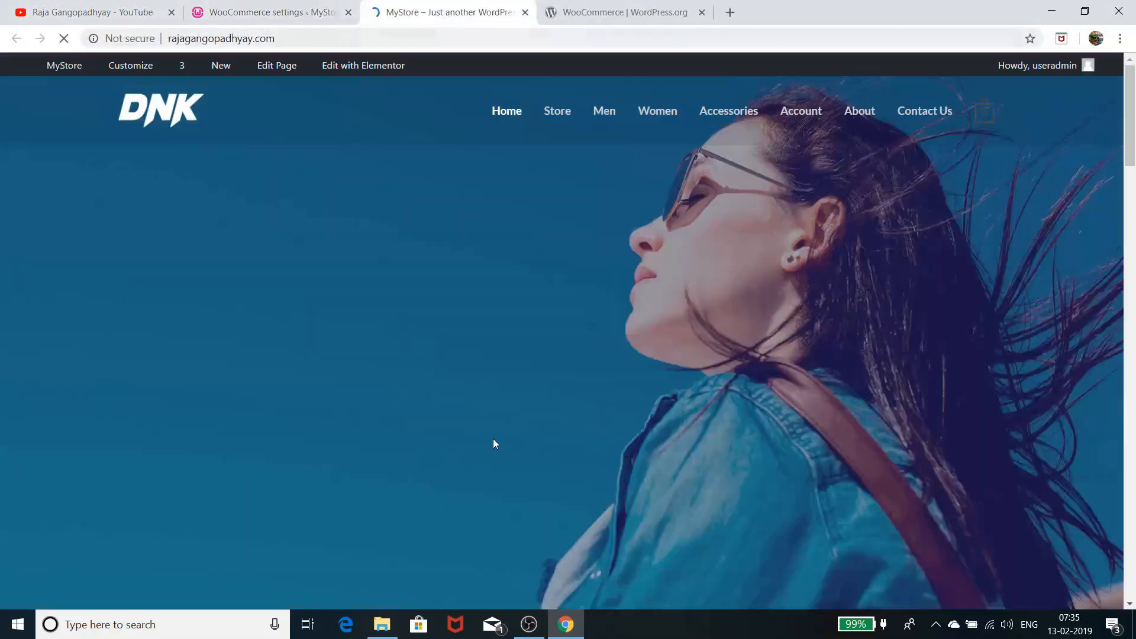
scroll(528, 413, down, 10)
scroll(530, 412, down, 10)
scroll(530, 411, up, 6)
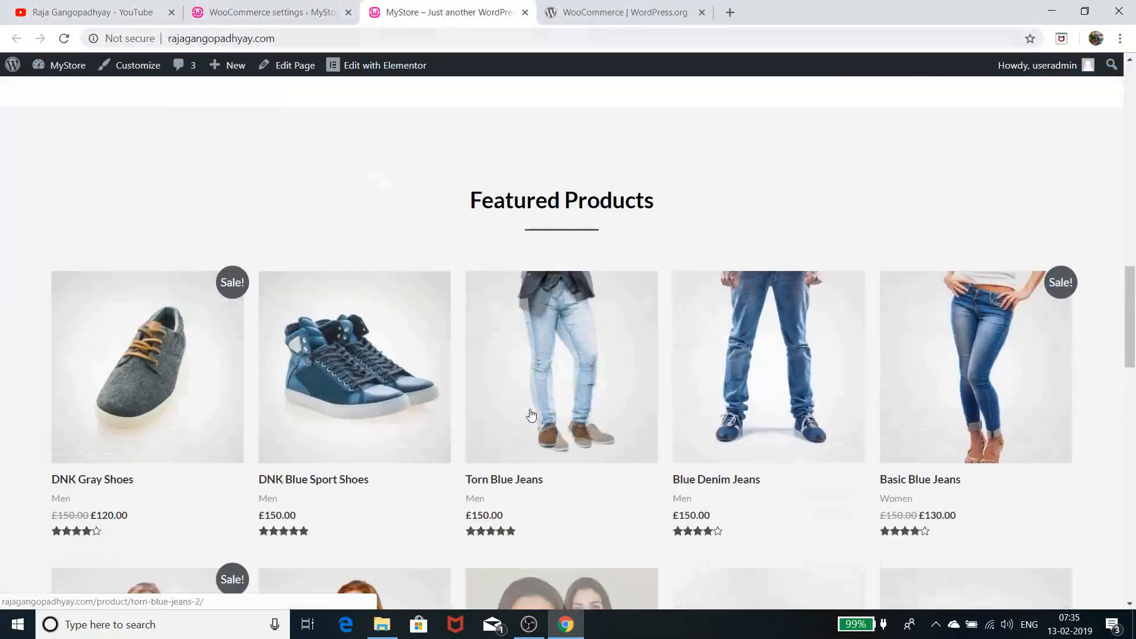
click(152, 398)
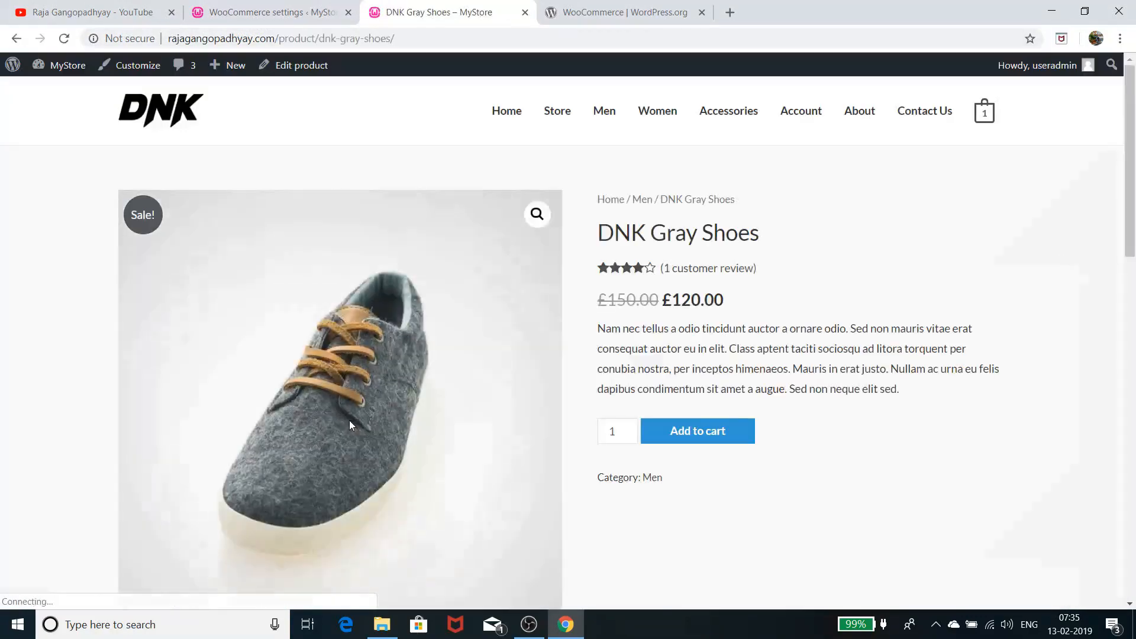
click(698, 438)
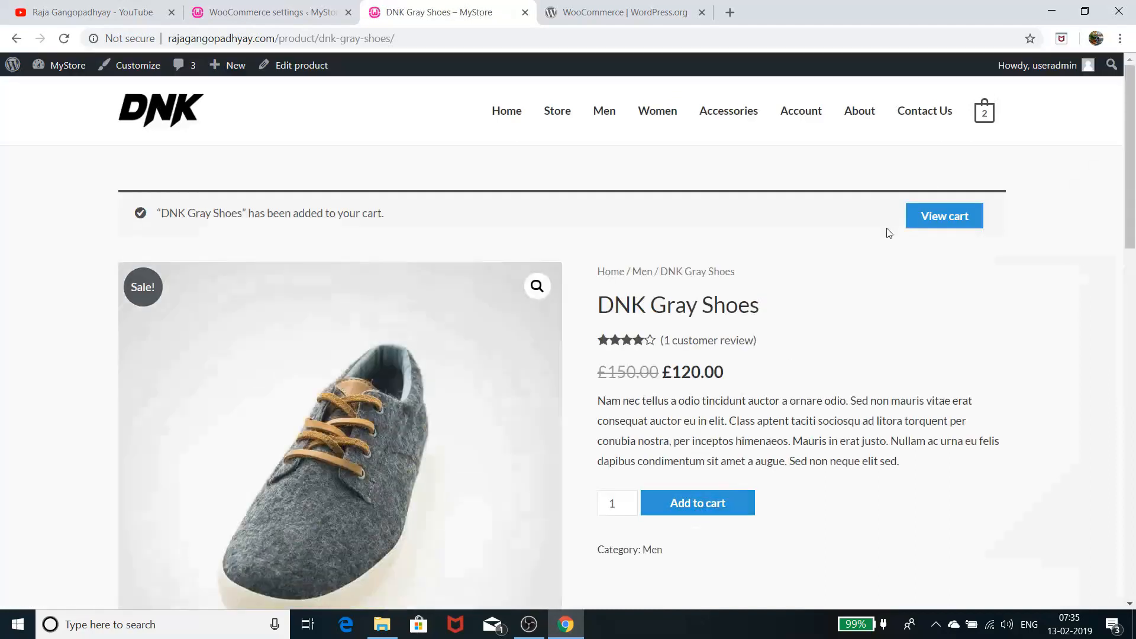
click(982, 222)
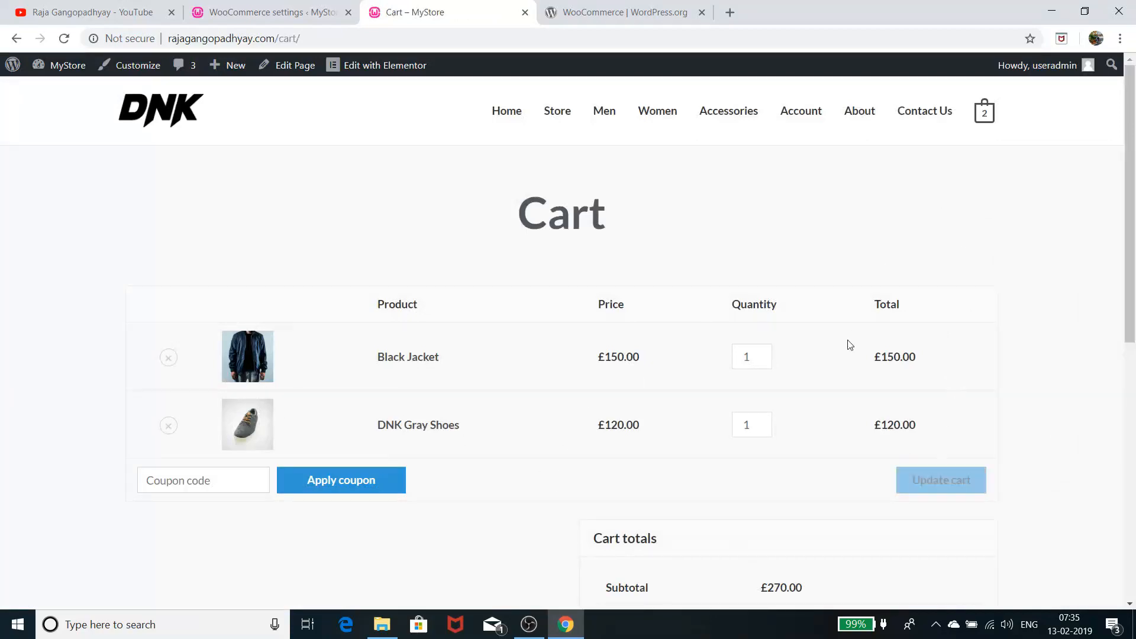
scroll(850, 344, down, 7)
click(822, 228)
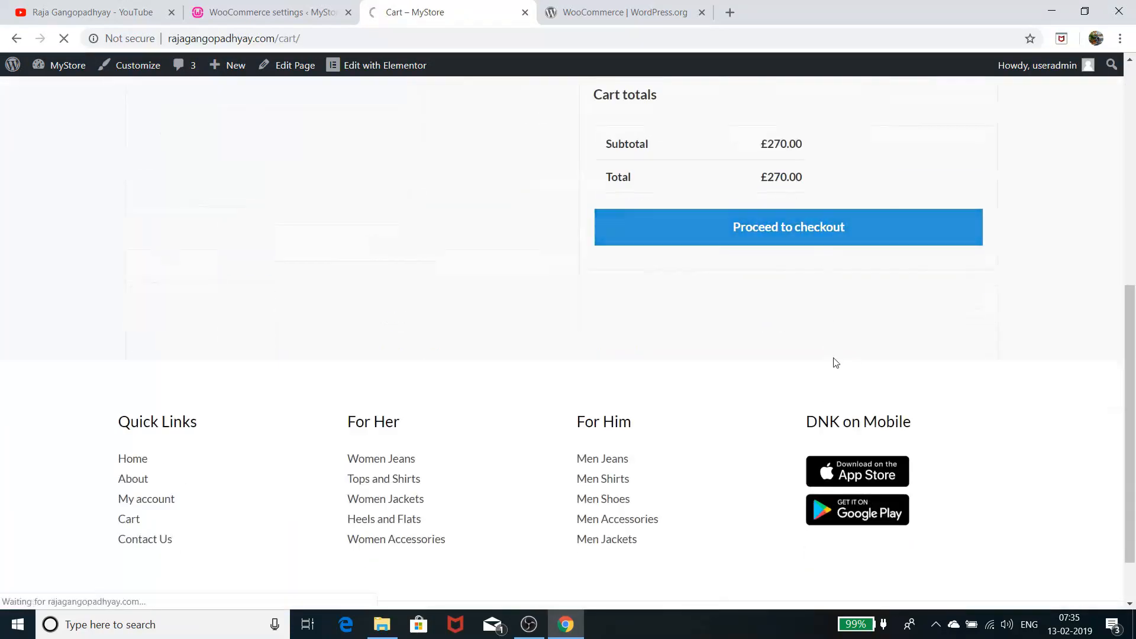
scroll(835, 363, down, 4)
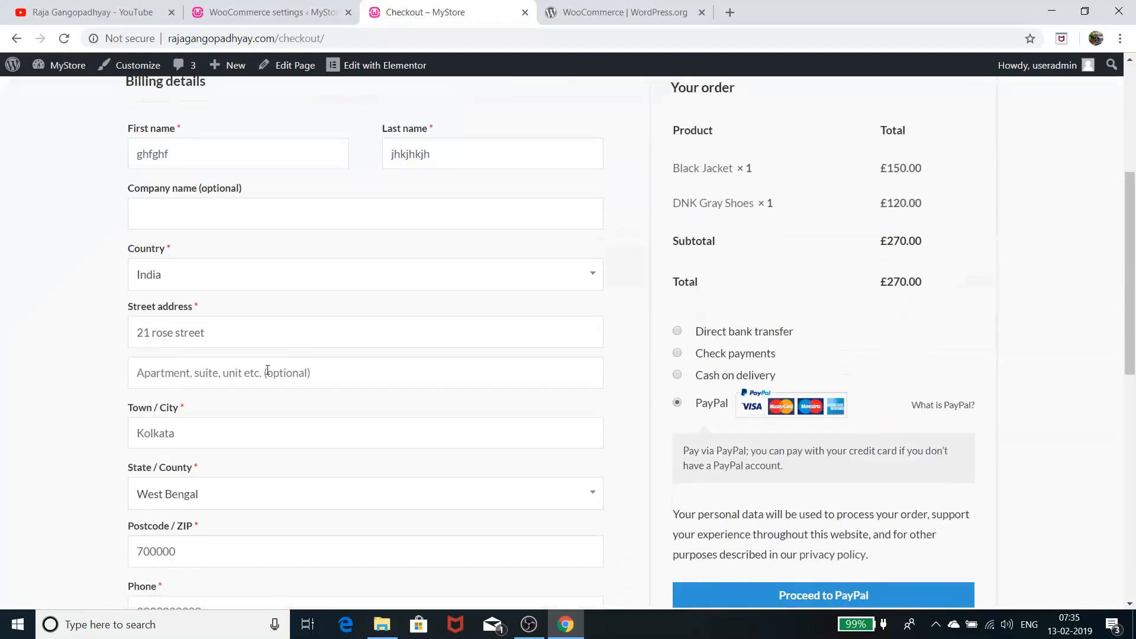
scroll(267, 370, down, 6)
scroll(324, 236, up, 6)
scroll(337, 299, down, 5)
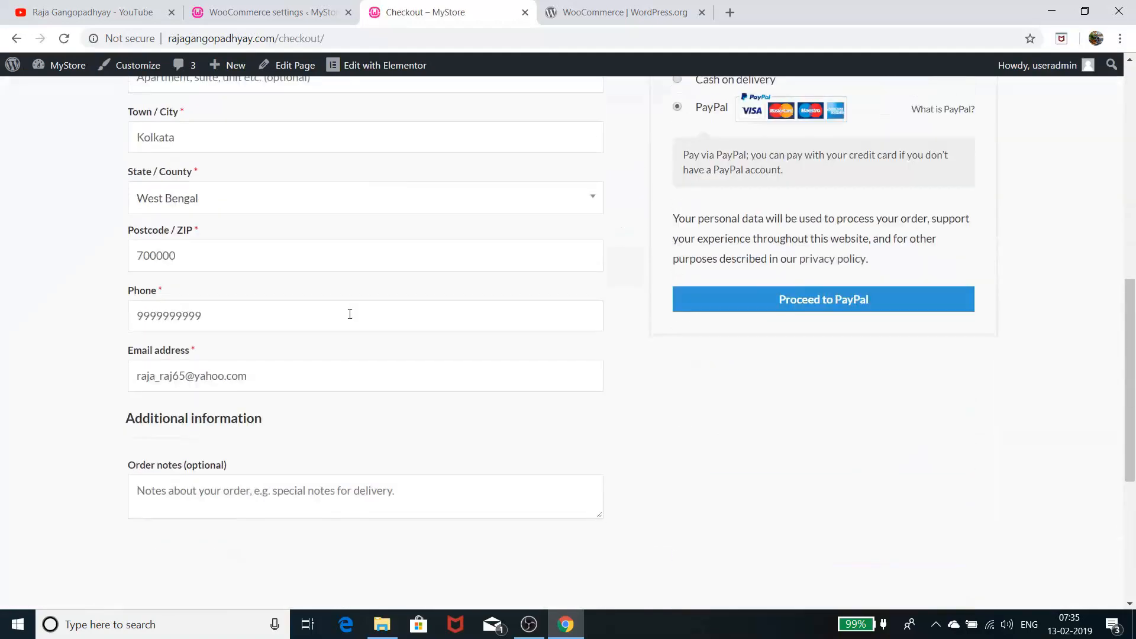
scroll(352, 322, up, 2)
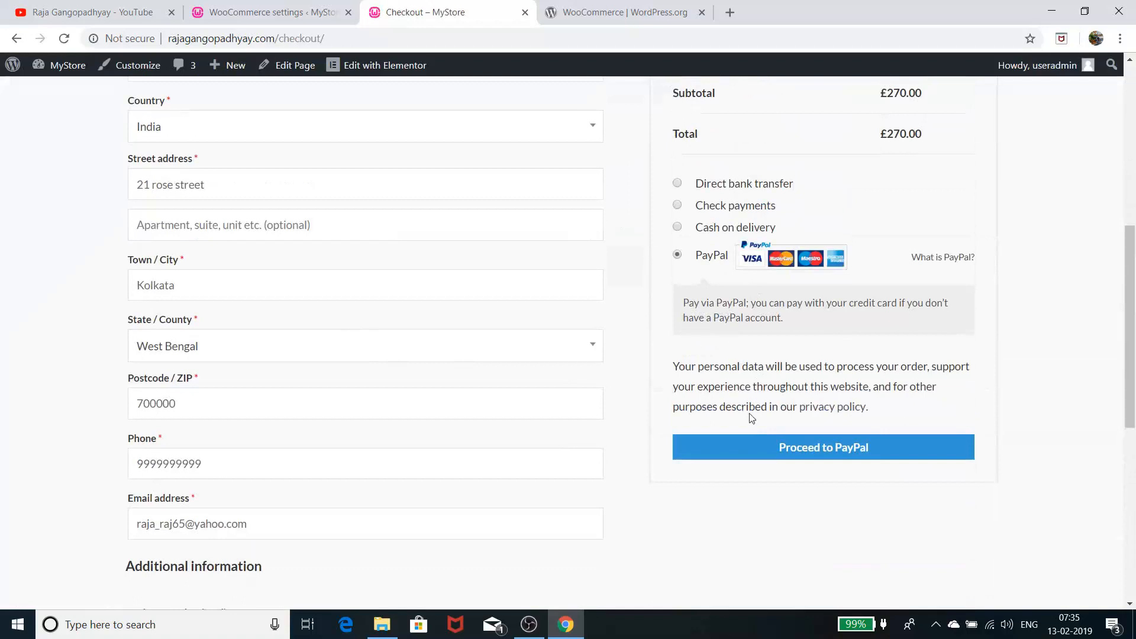
Send the £270.00 order to PayPal and start guest card checkout with United States billing
click(845, 451)
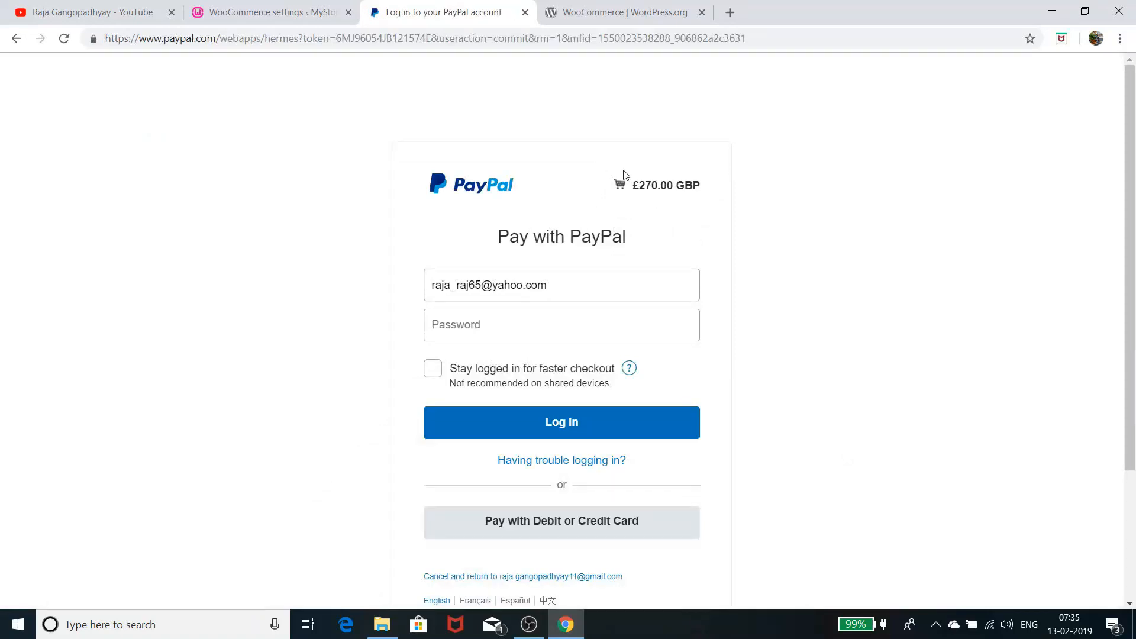
click(521, 327)
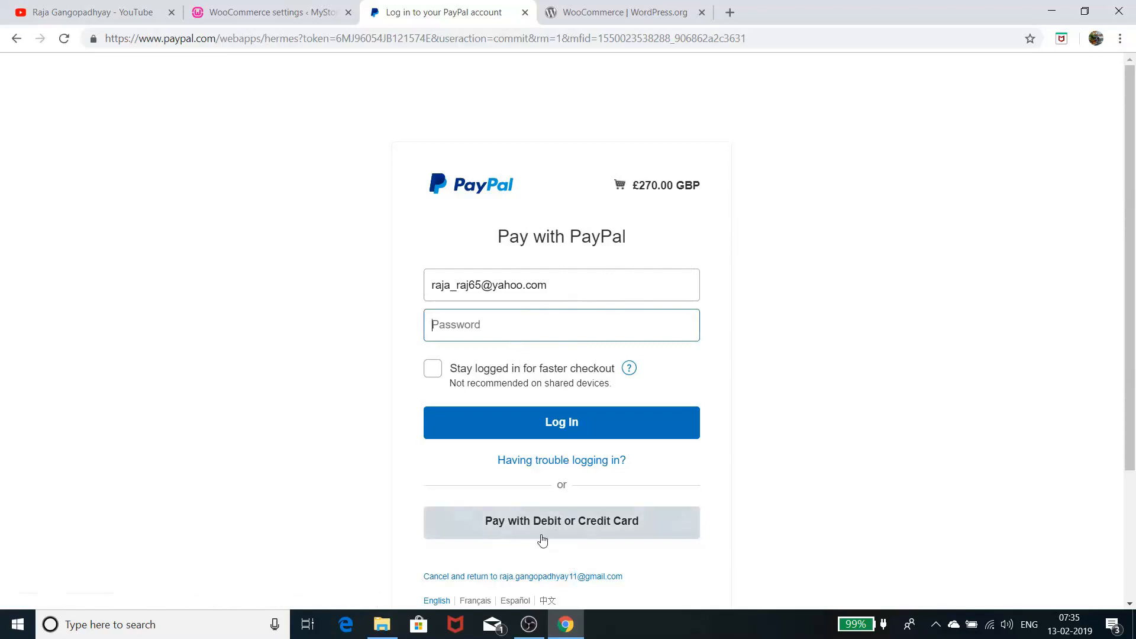
click(585, 533)
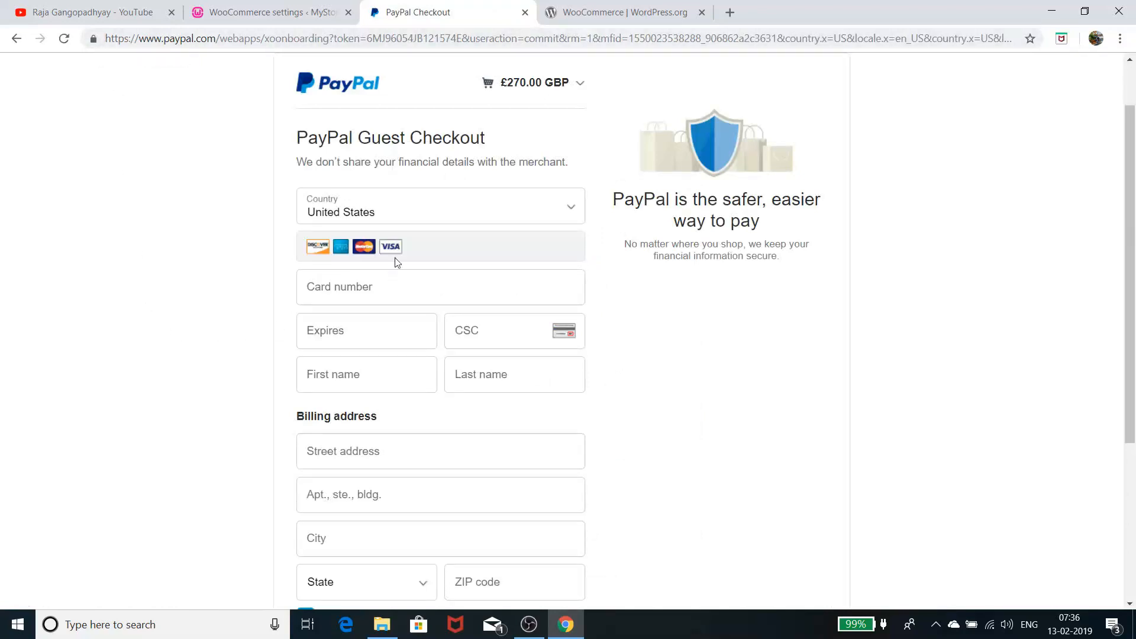
click(406, 205)
click(408, 208)
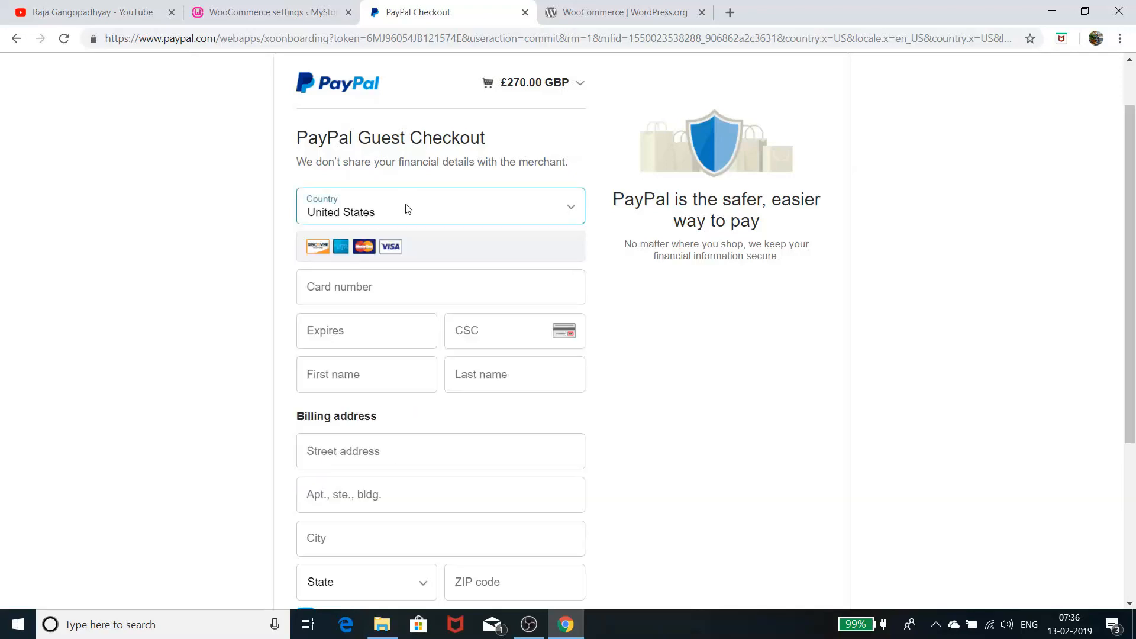
Close the PayPal checkout and open the WooCommerce Orders list
scroll(346, 482, down, 5)
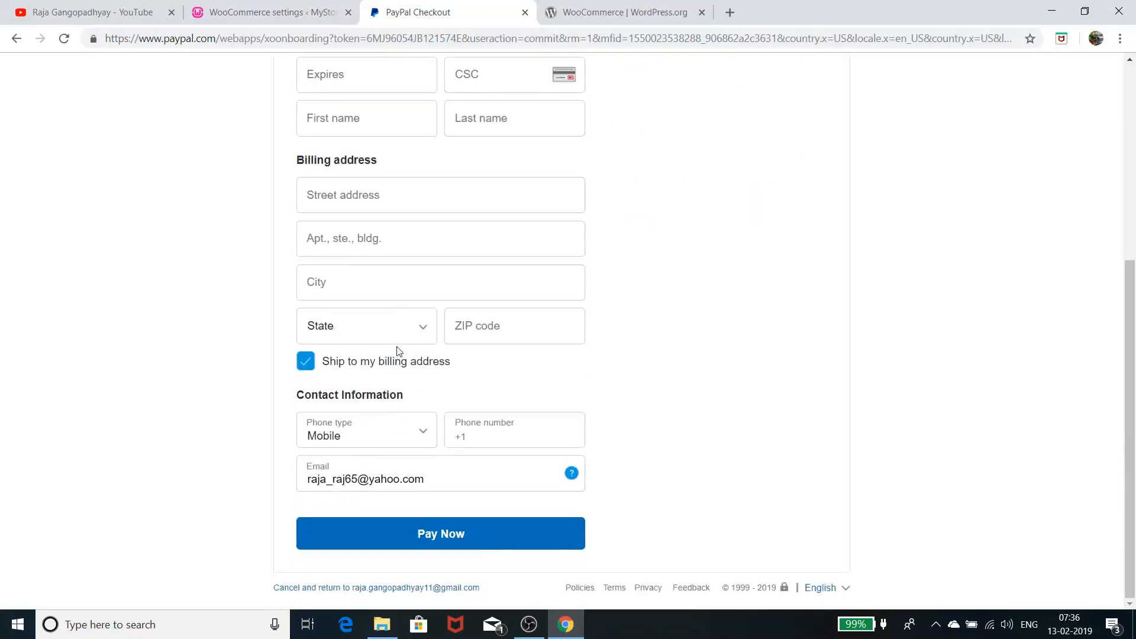
scroll(407, 346, up, 6)
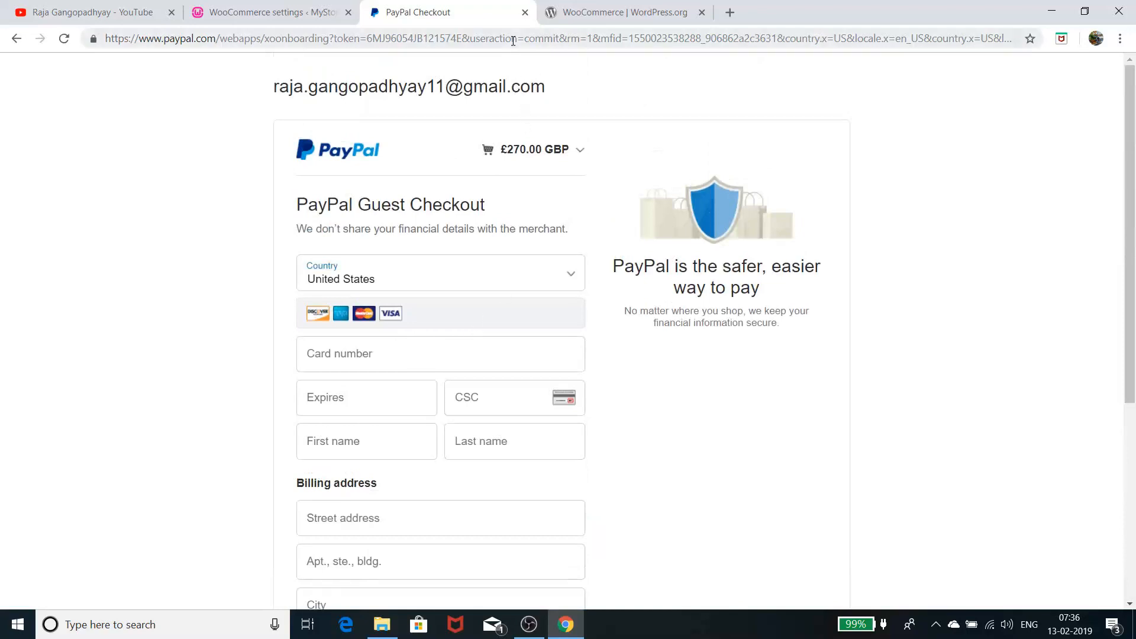
click(525, 12)
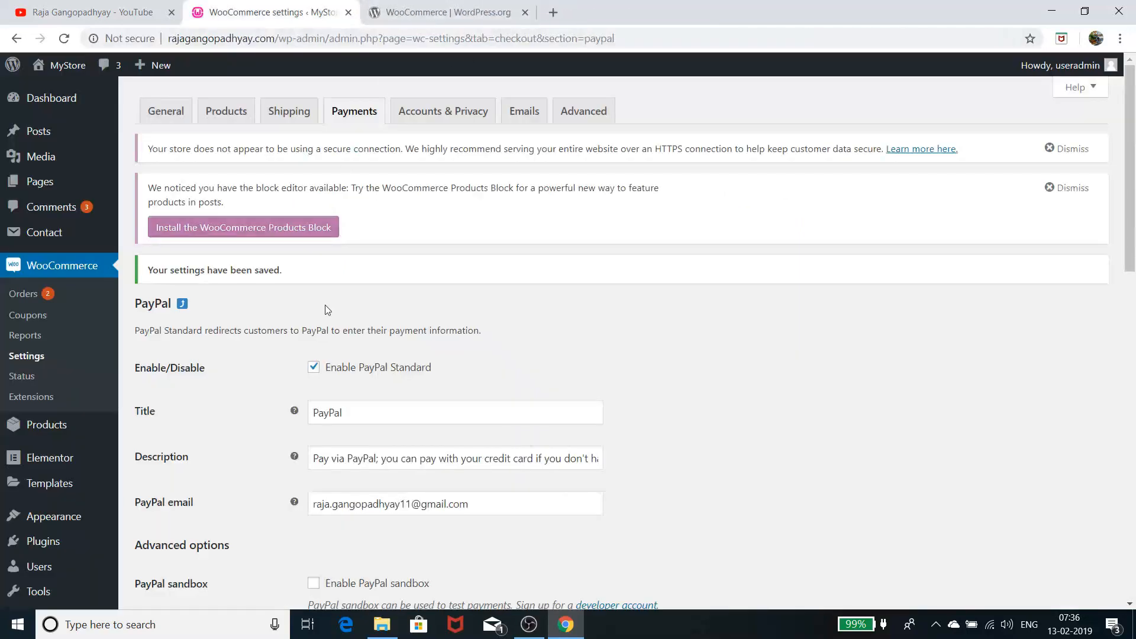
click(23, 294)
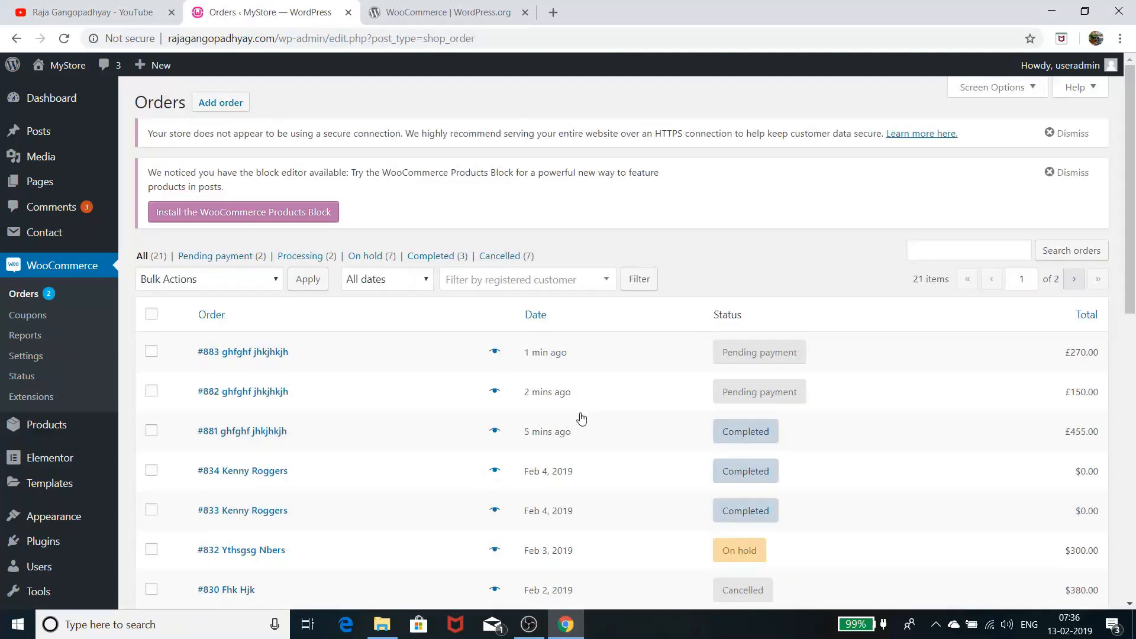
Open the get15off coupon from the WooCommerce Coupons list for editing
click(31, 319)
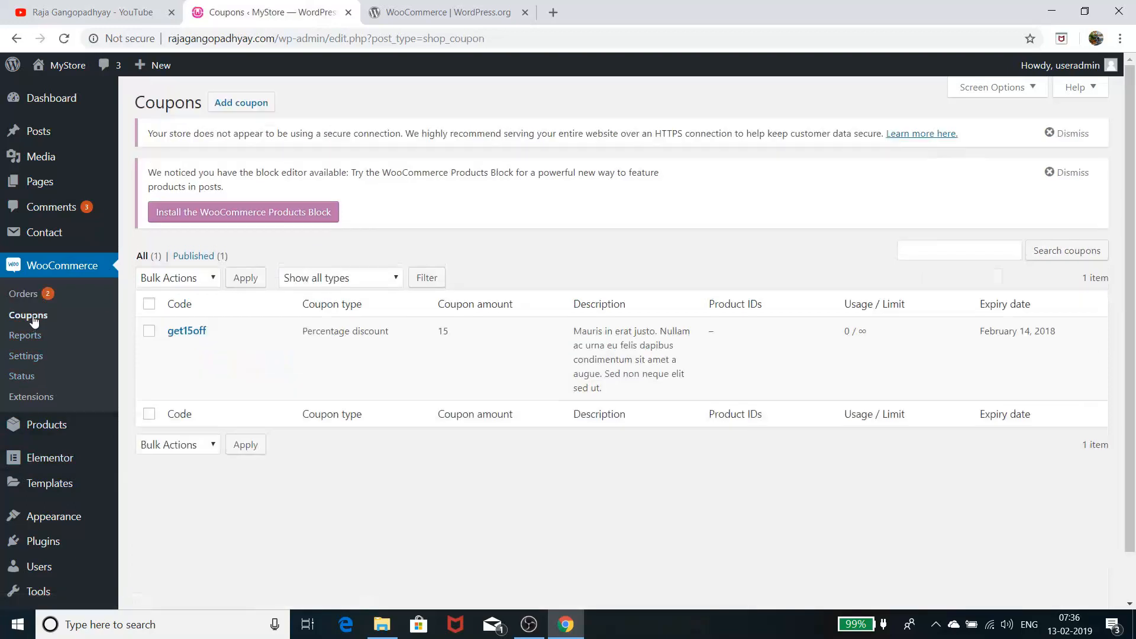
click(201, 332)
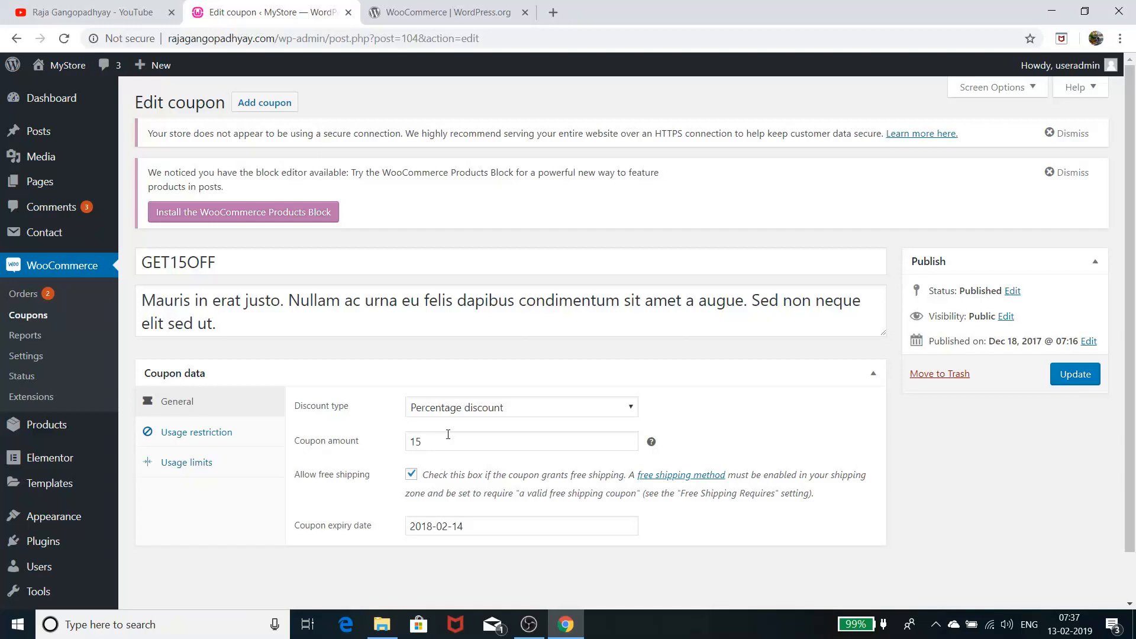
Set the GET15OFF expiry date to 2018-02-21 and show its Usage restriction settings
click(457, 525)
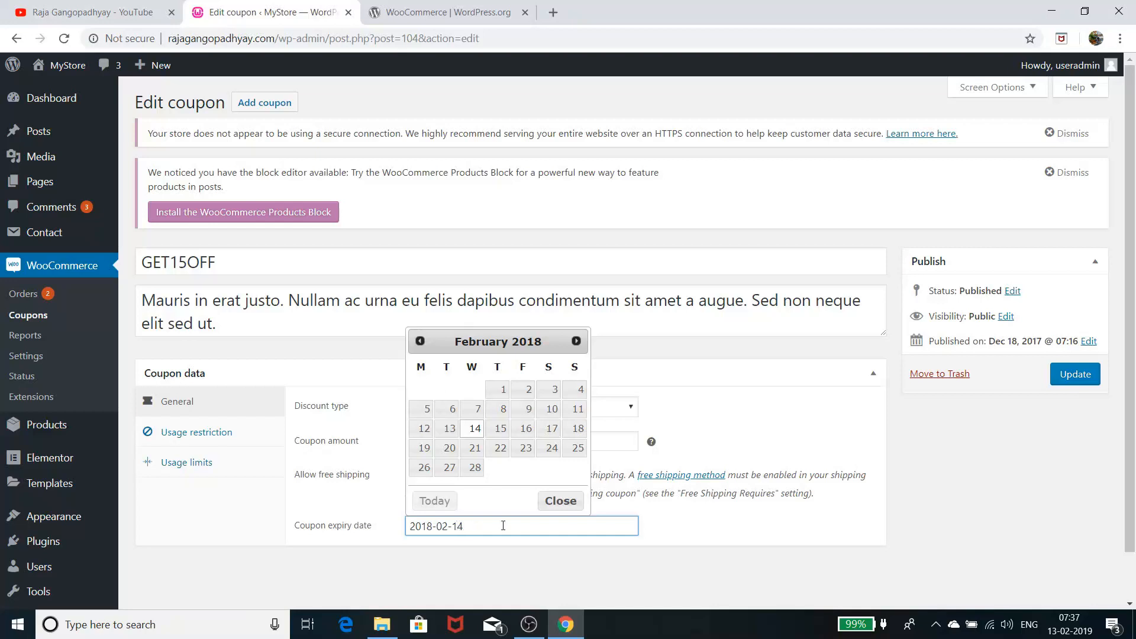
click(613, 555)
click(568, 527)
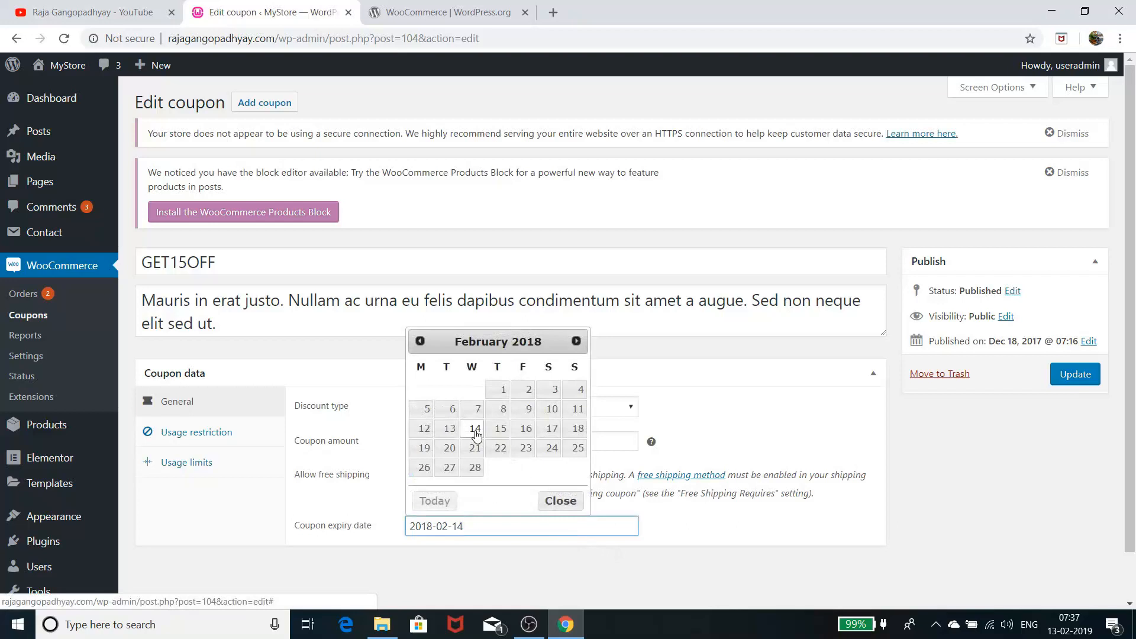
click(475, 448)
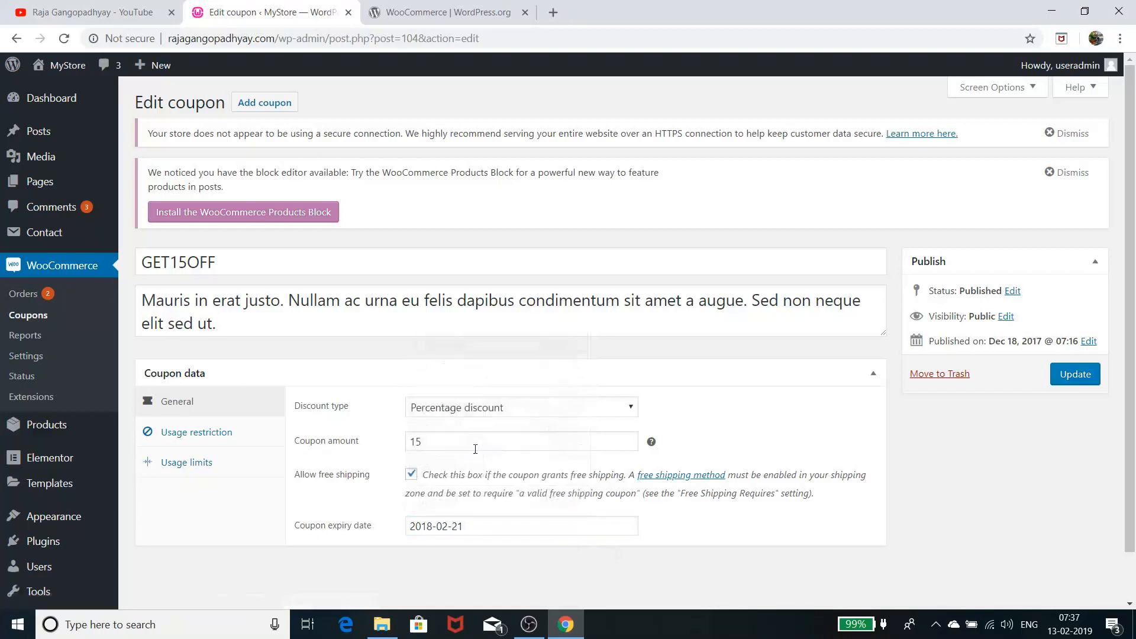
click(223, 435)
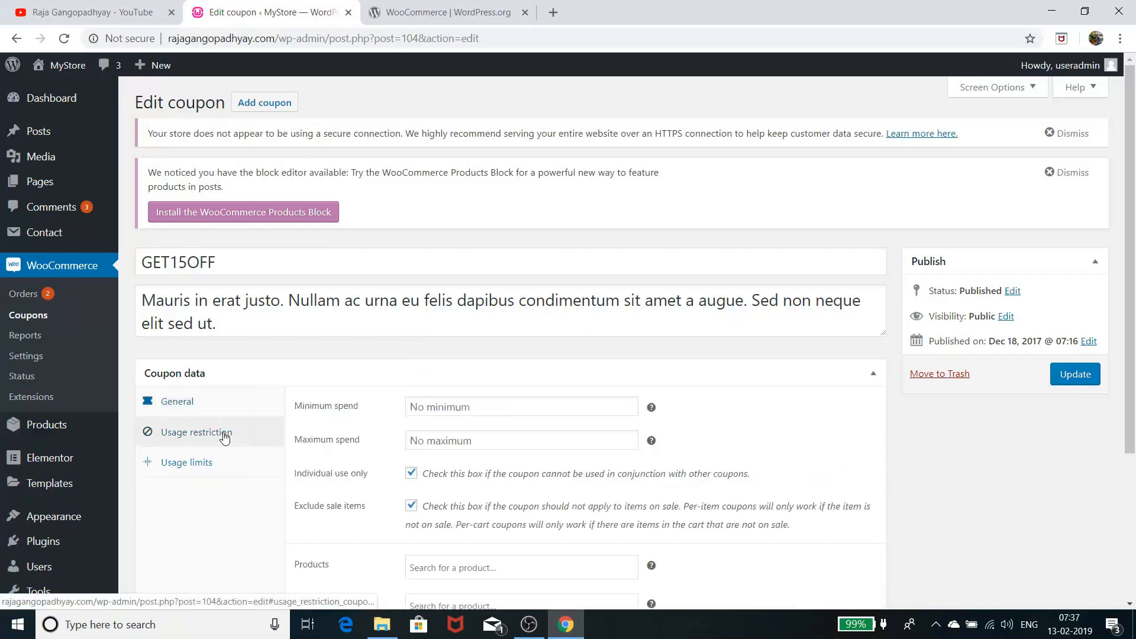
Set the GET15OFF coupon's usage limit per coupon to 1
click(457, 414)
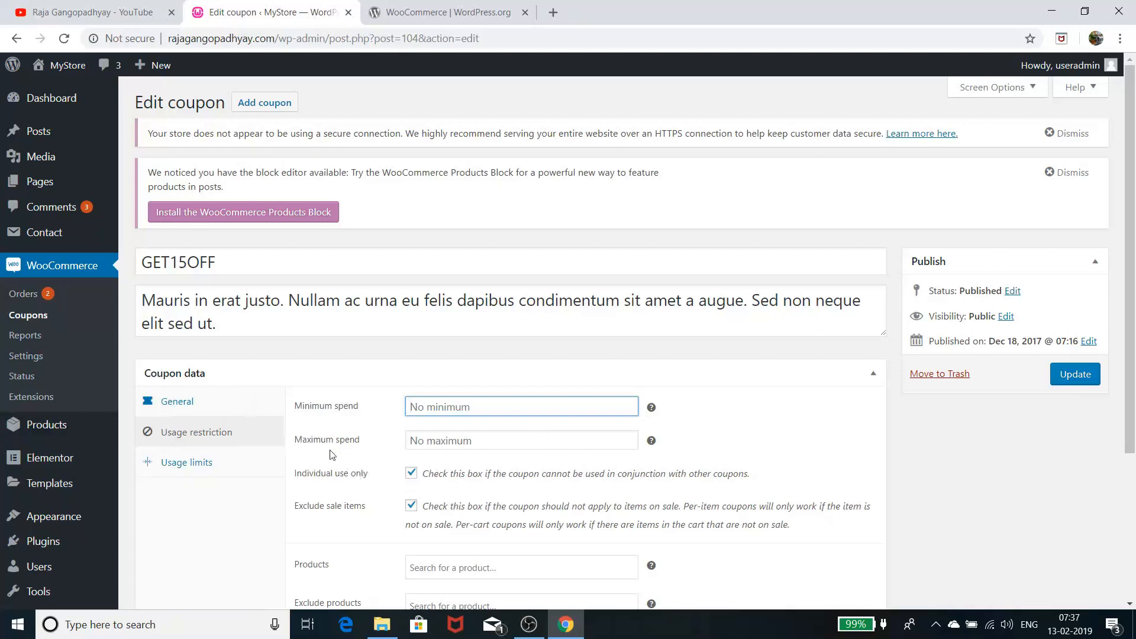
click(211, 467)
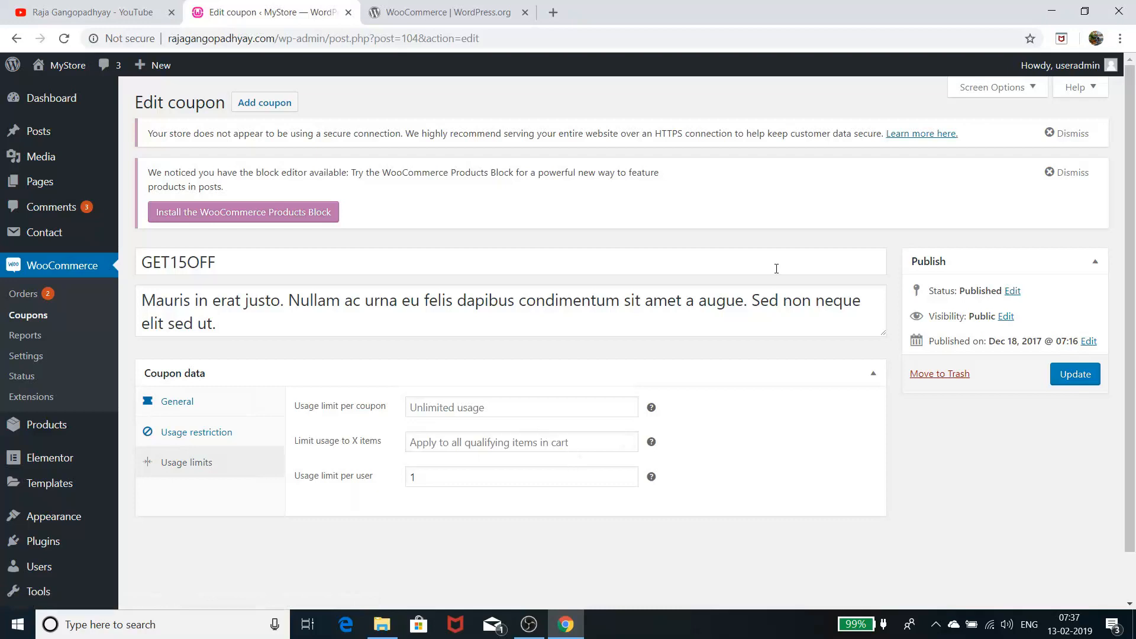
click(445, 414)
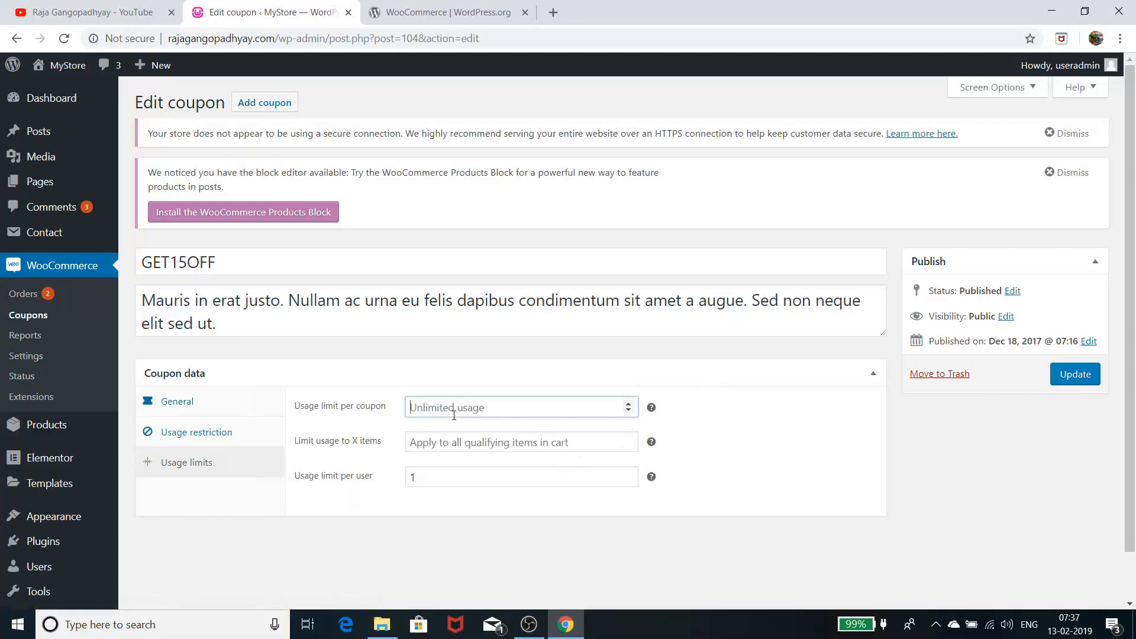
click(627, 404)
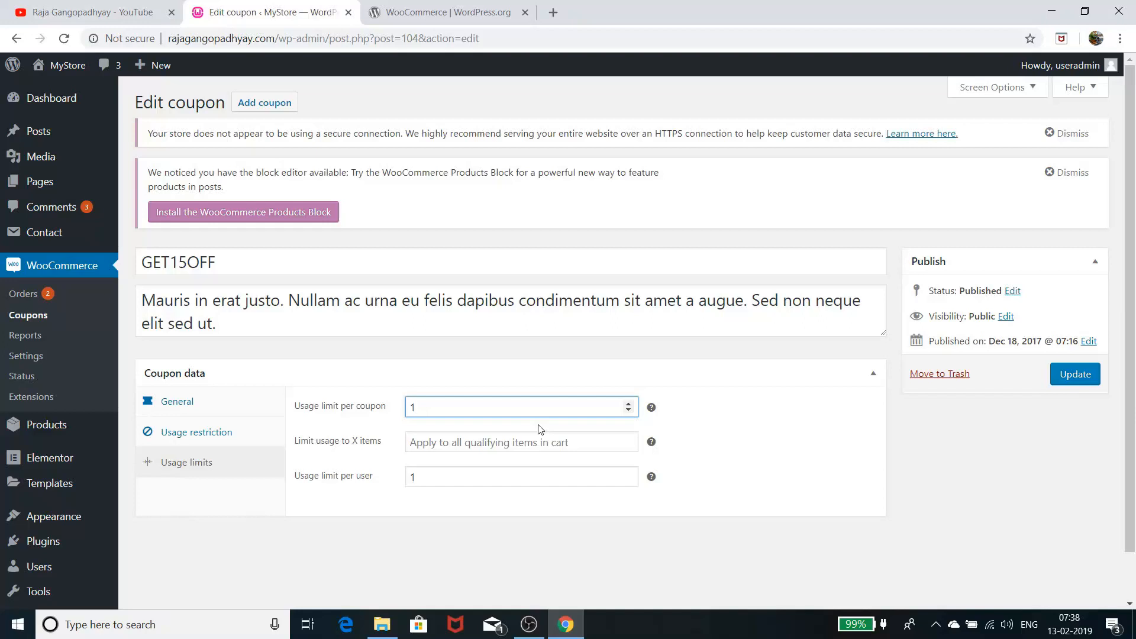
click(201, 432)
scroll(355, 404, down, 3)
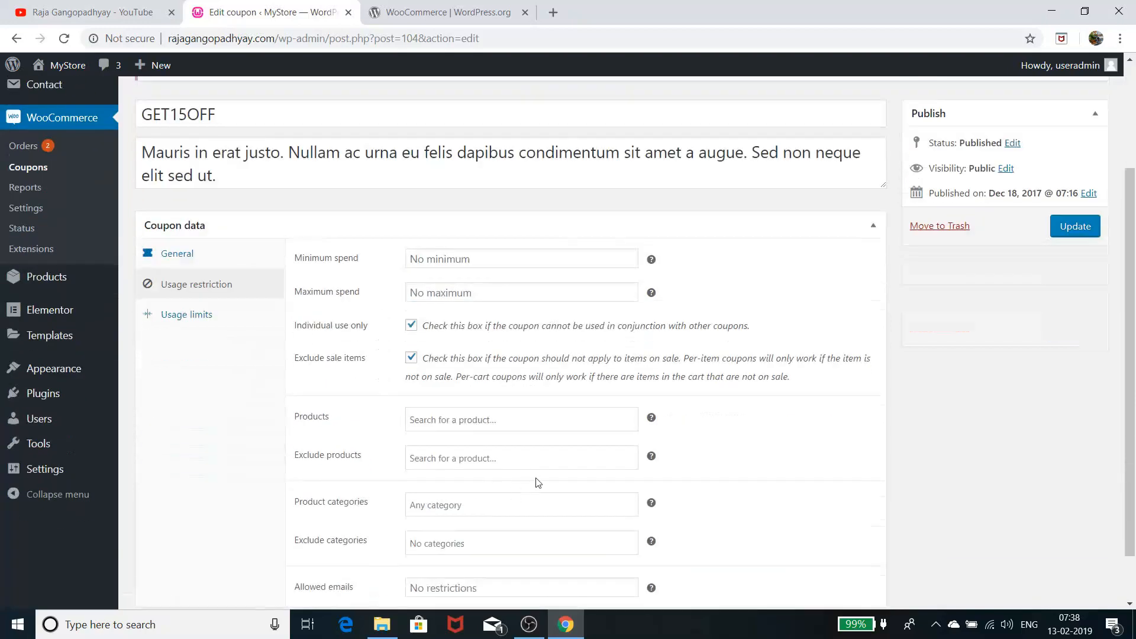
click(440, 422)
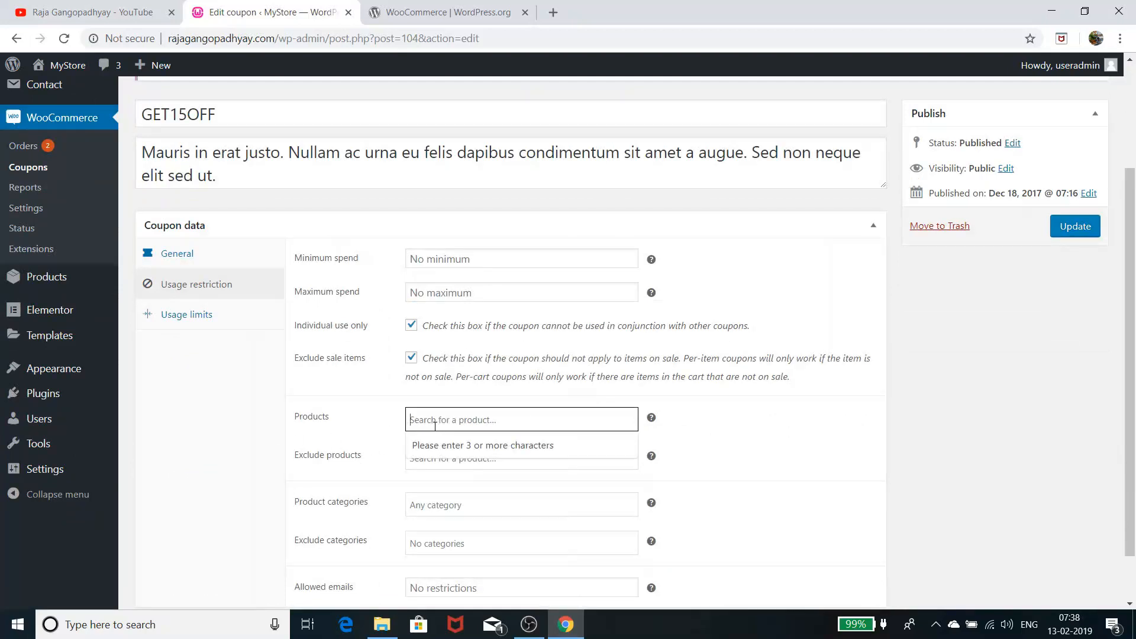
text(jeans)
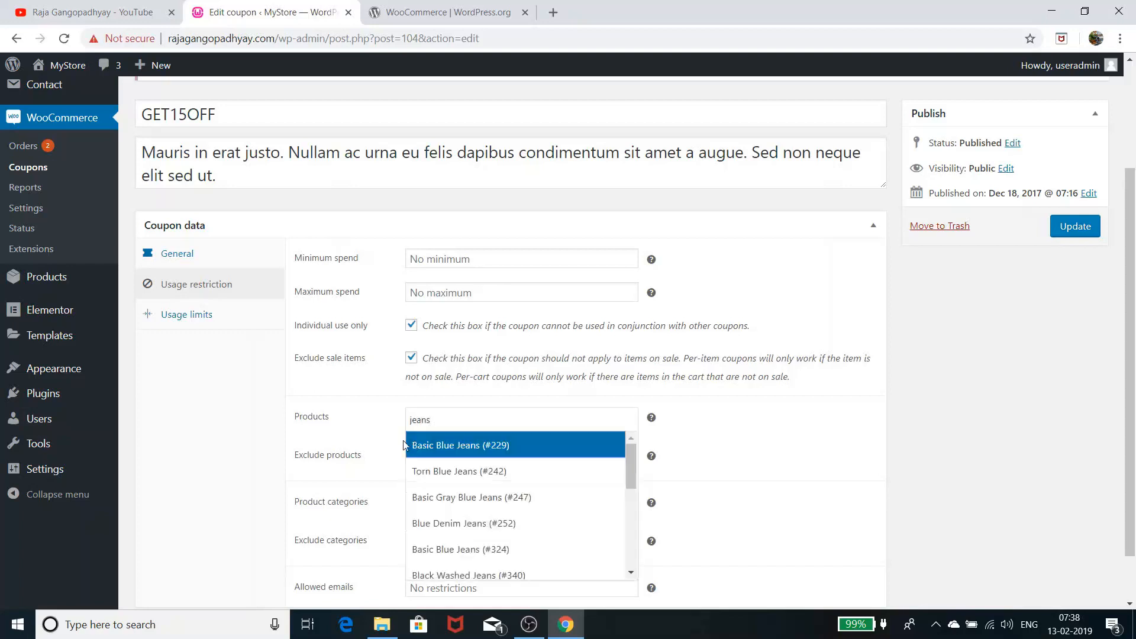
click(524, 447)
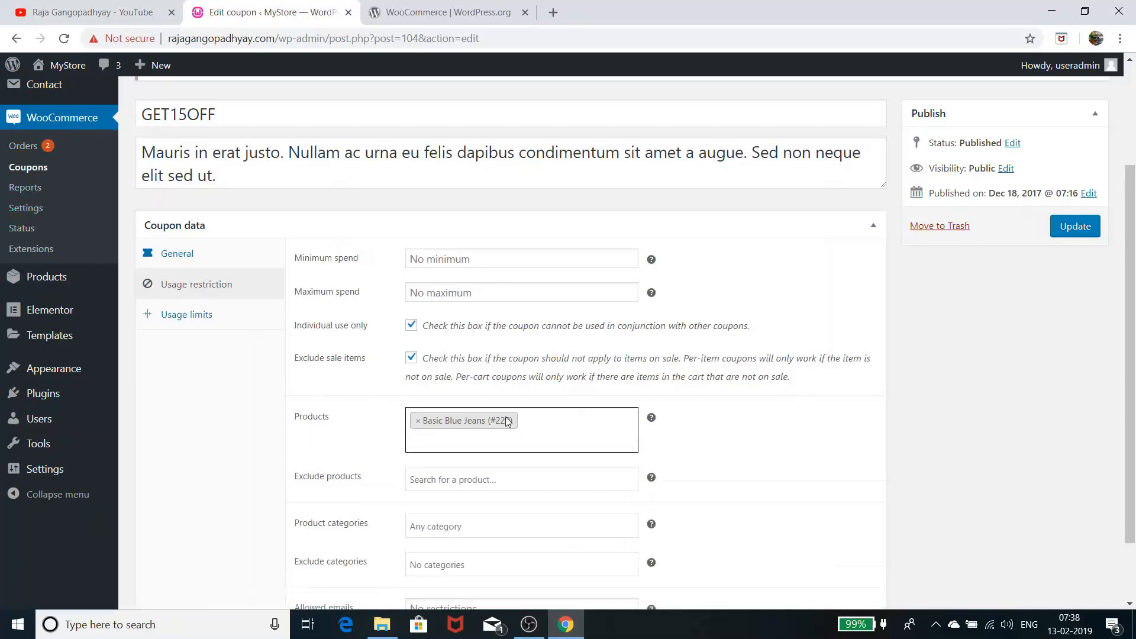
drag(509, 421, 414, 424)
click(418, 420)
scroll(575, 473, down, 1)
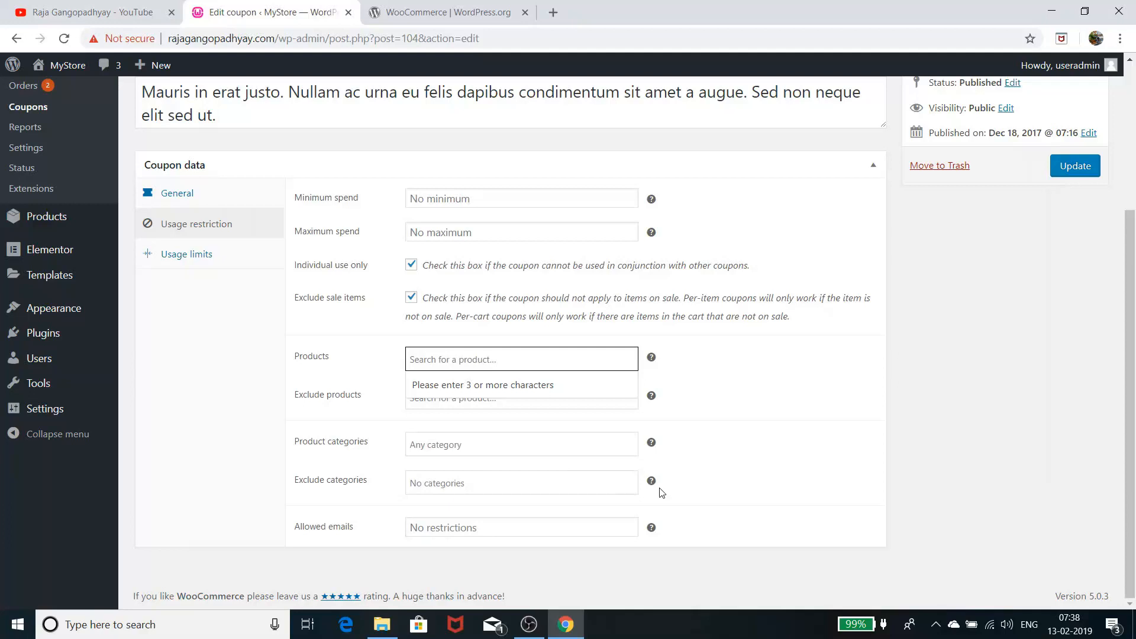
click(748, 400)
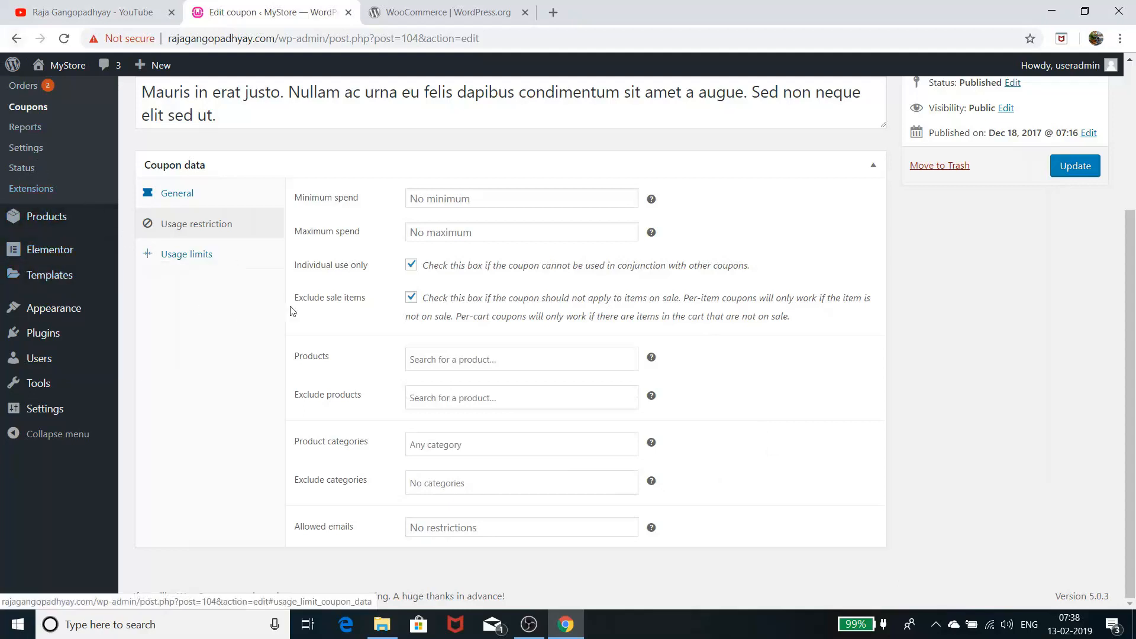
mouse_move(100, 258)
scroll(69, 236, up, 4)
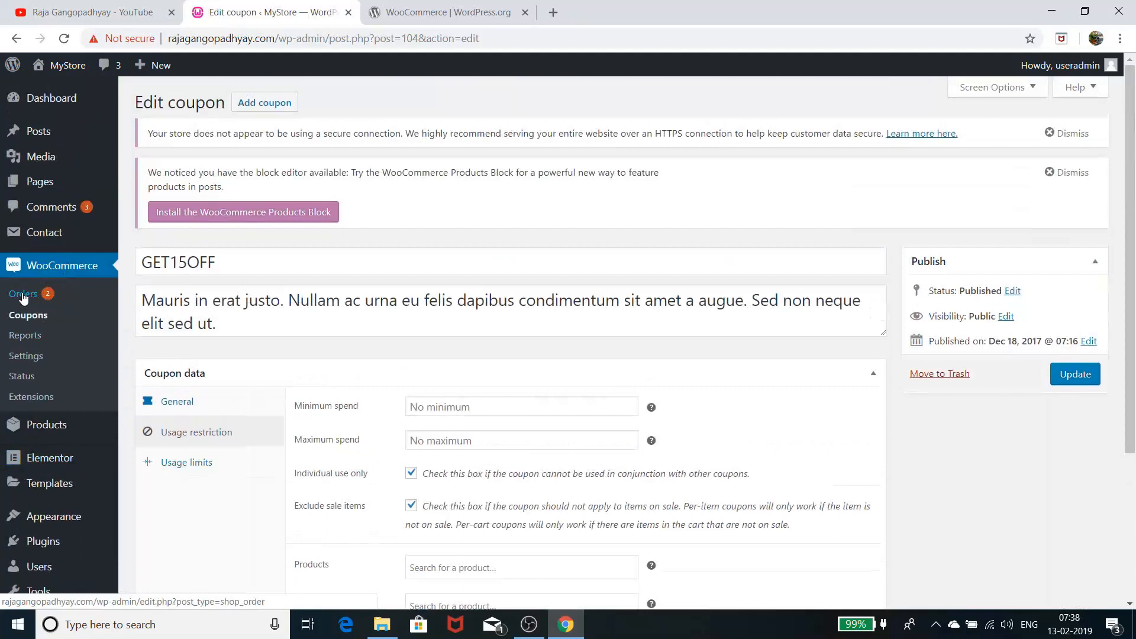
click(30, 397)
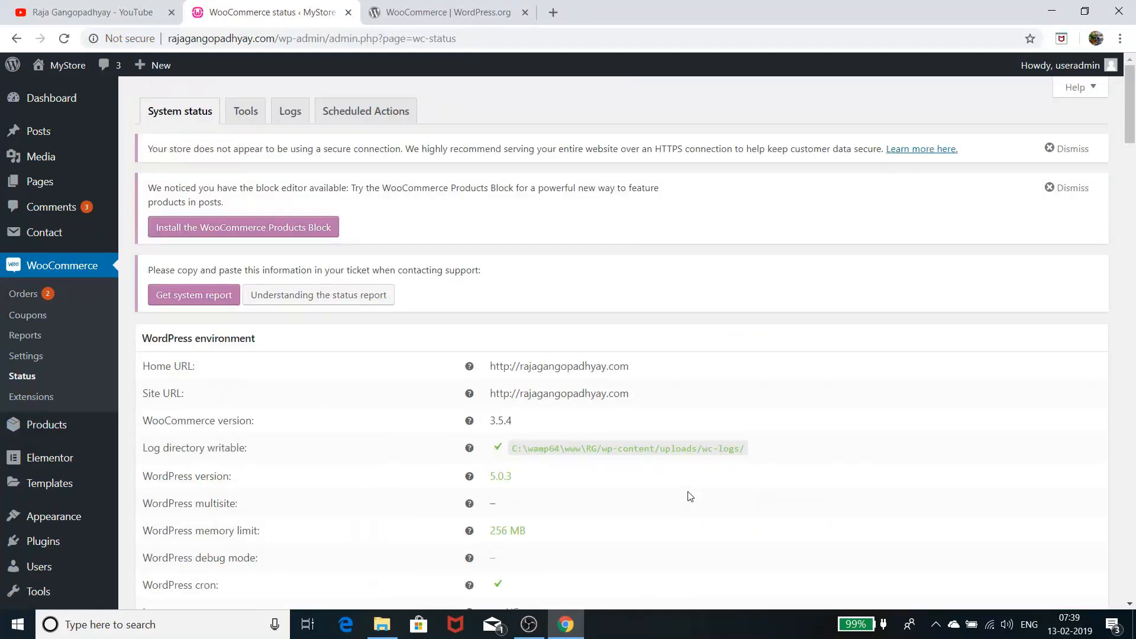
scroll(689, 496, down, 6)
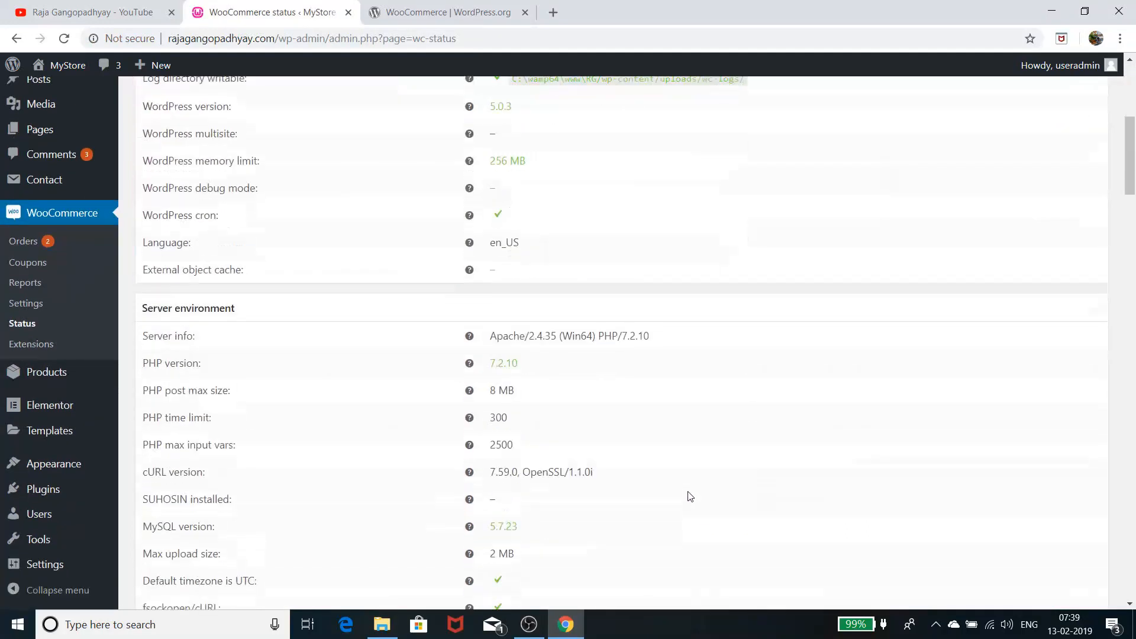
scroll(690, 495, down, 20)
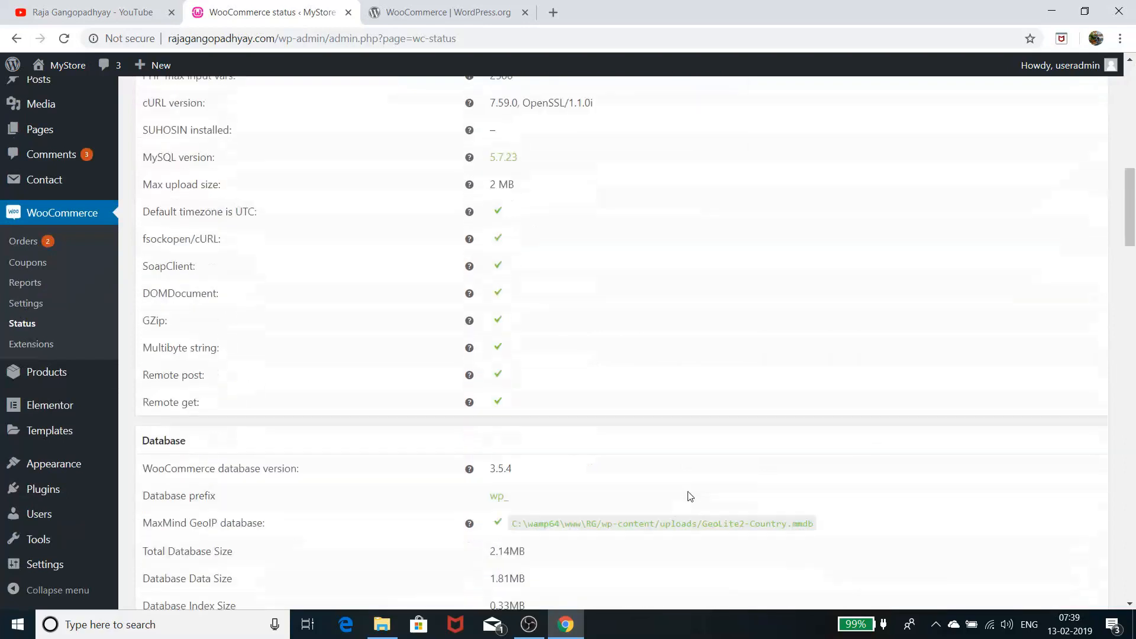
scroll(690, 496, down, 7)
scroll(688, 494, up, 16)
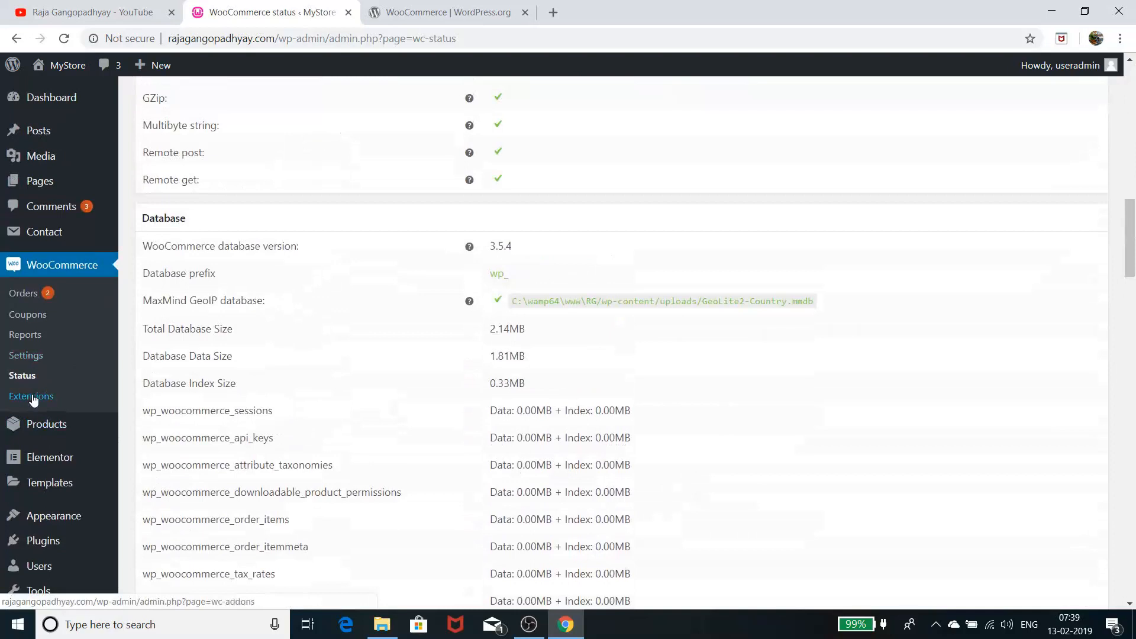
scroll(526, 385, up, 18)
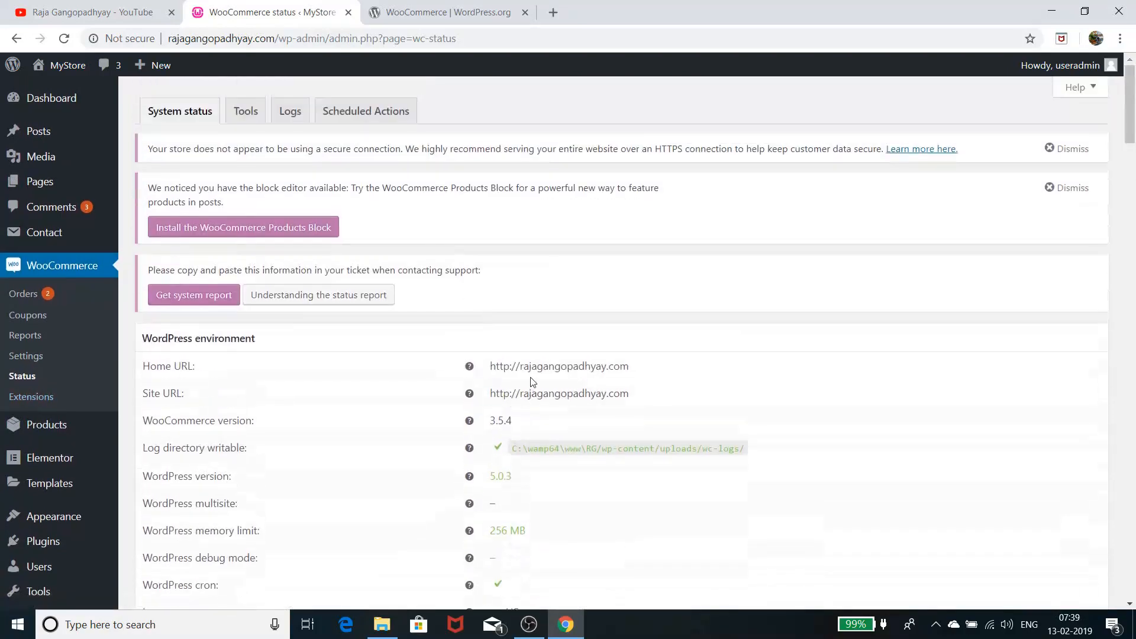
scroll(532, 382, down, 20)
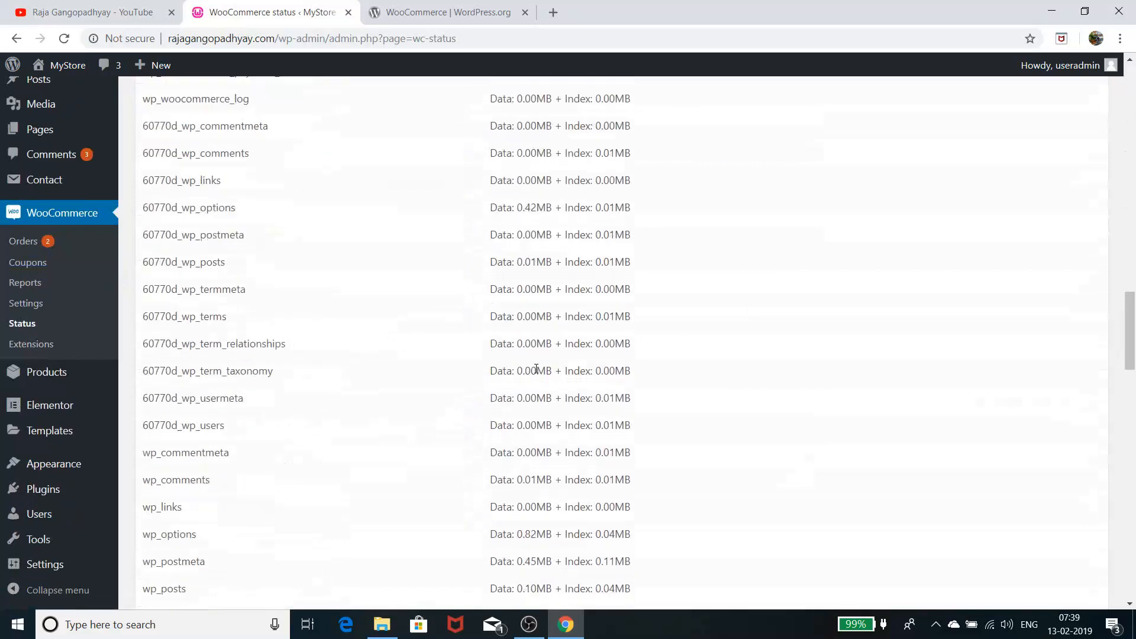
scroll(536, 369, down, 15)
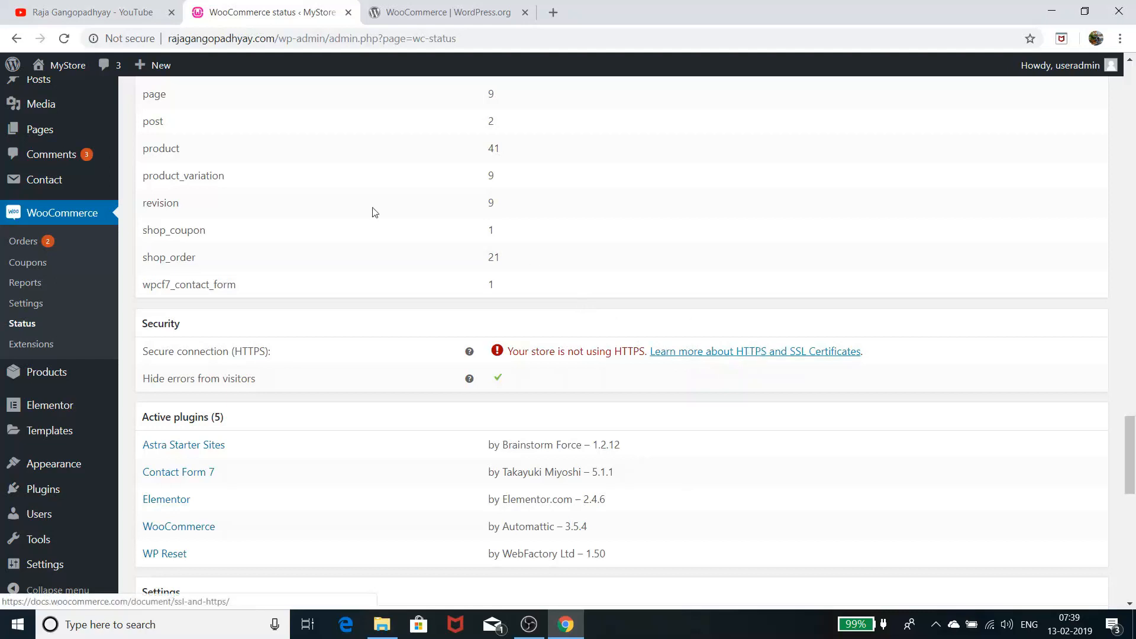
click(126, 43)
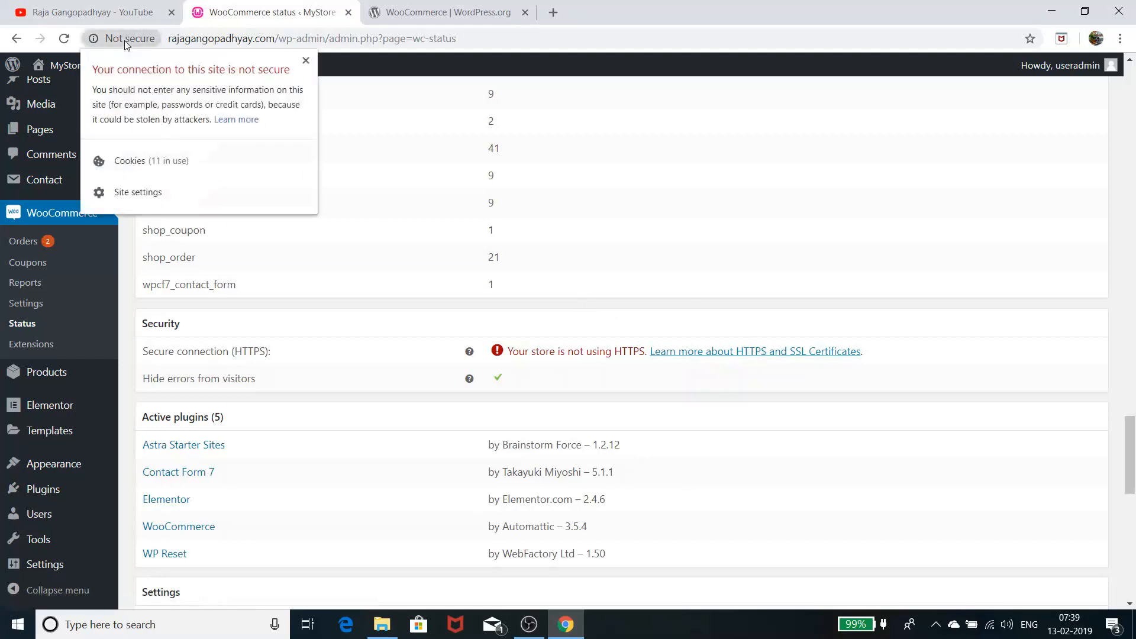
click(125, 40)
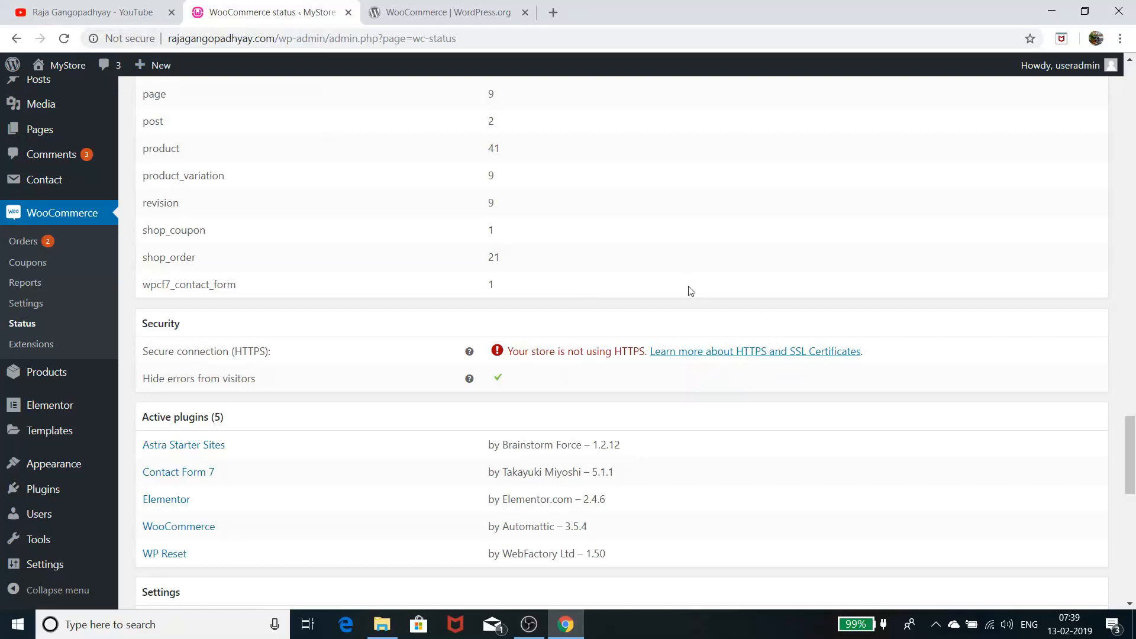
scroll(690, 291, up, 3)
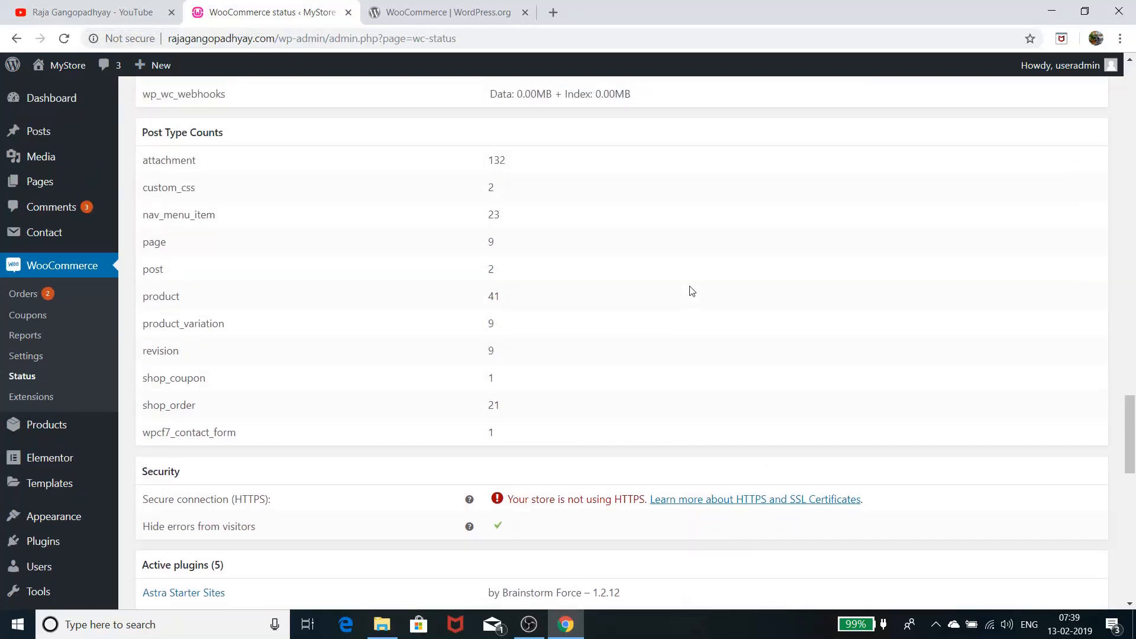
scroll(692, 290, down, 5)
scroll(693, 290, down, 10)
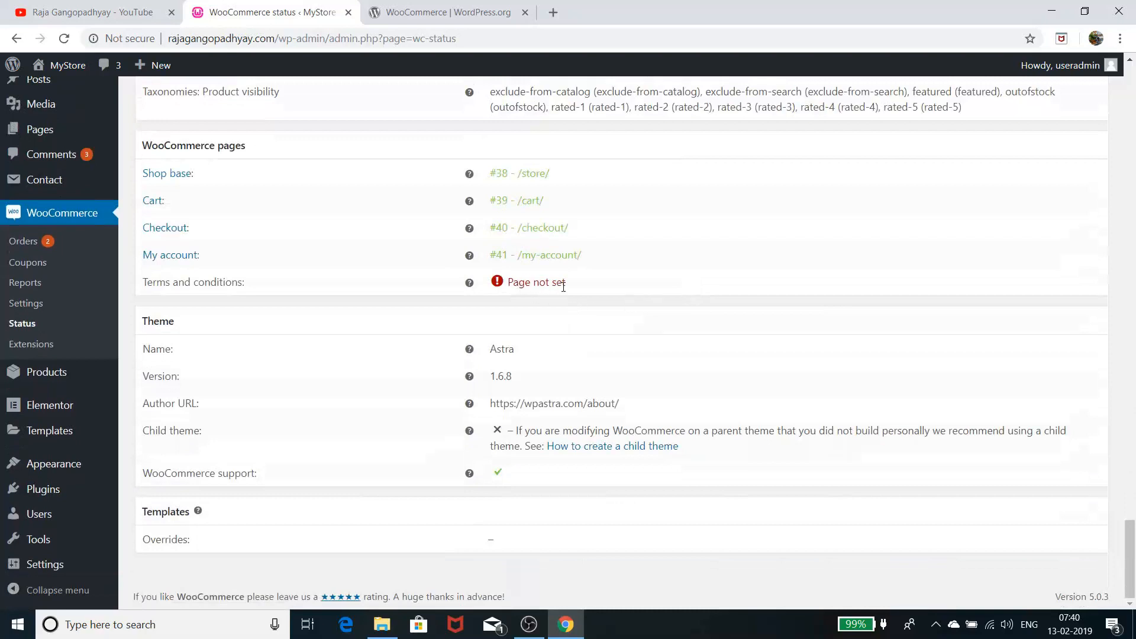
drag(581, 286, 139, 277)
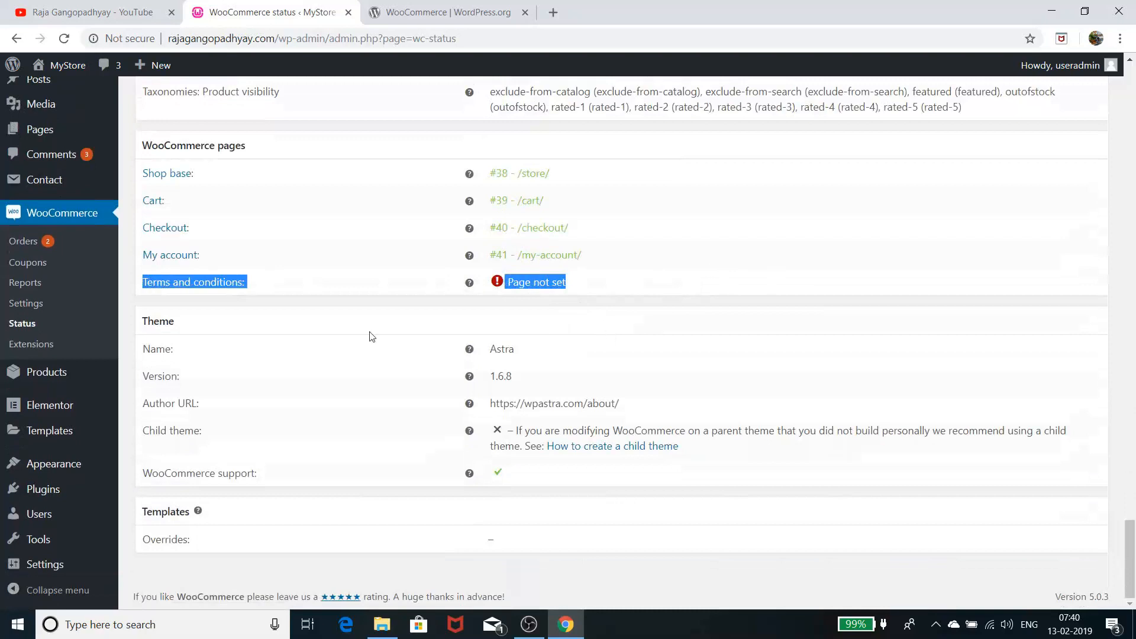
scroll(431, 375, up, 8)
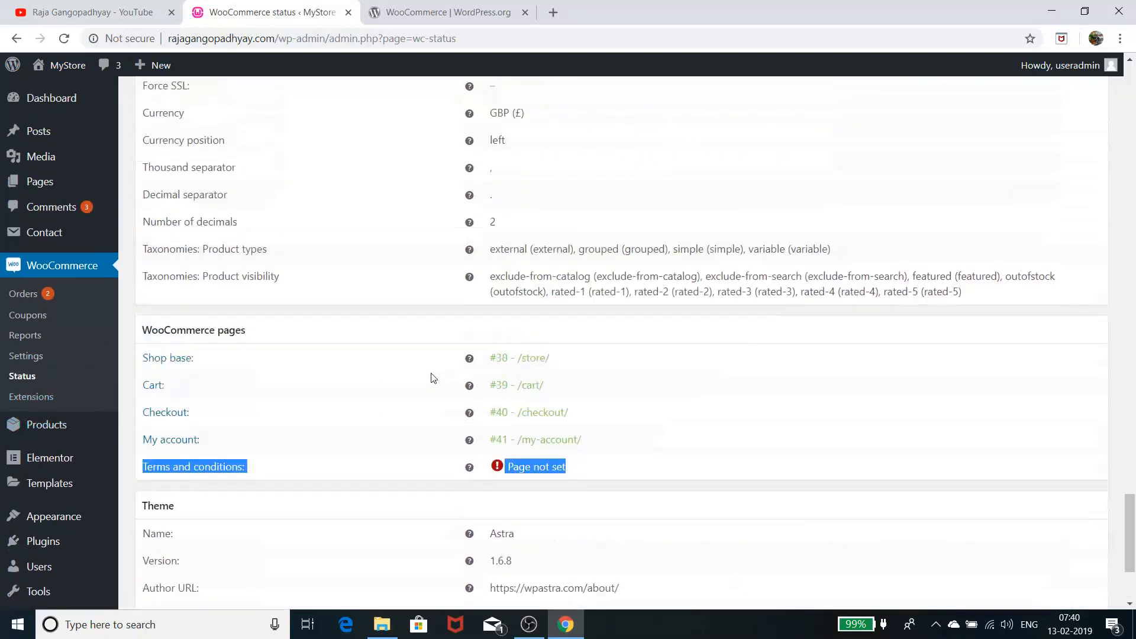
scroll(436, 376, up, 15)
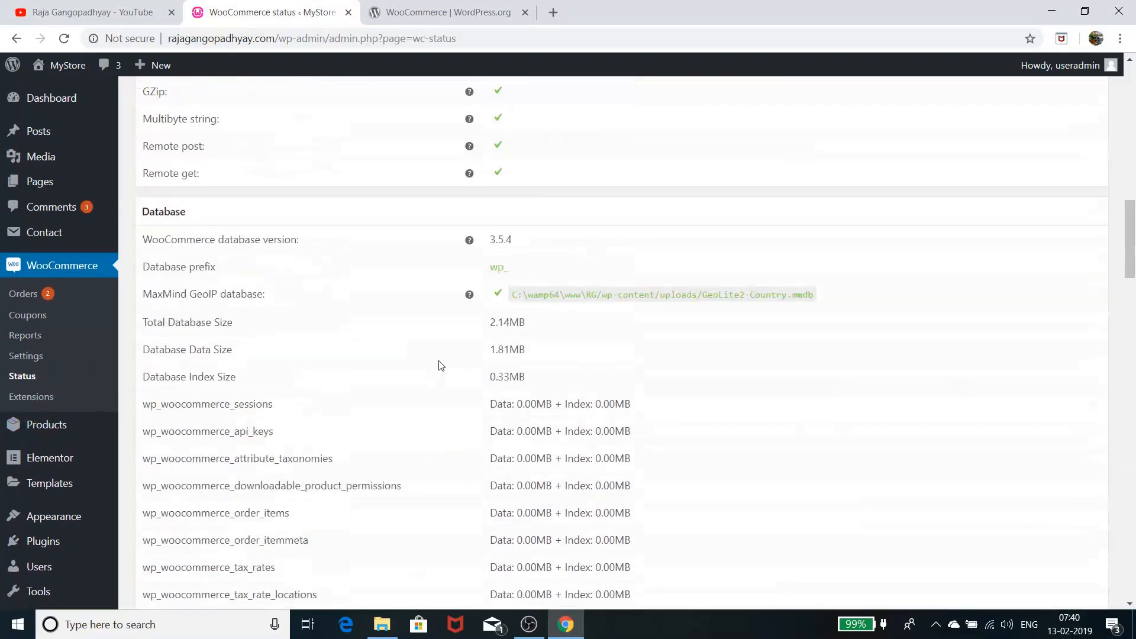
Open WooCommerce Extensions, browse the featured cards, and filter the catalogue to All
click(52, 398)
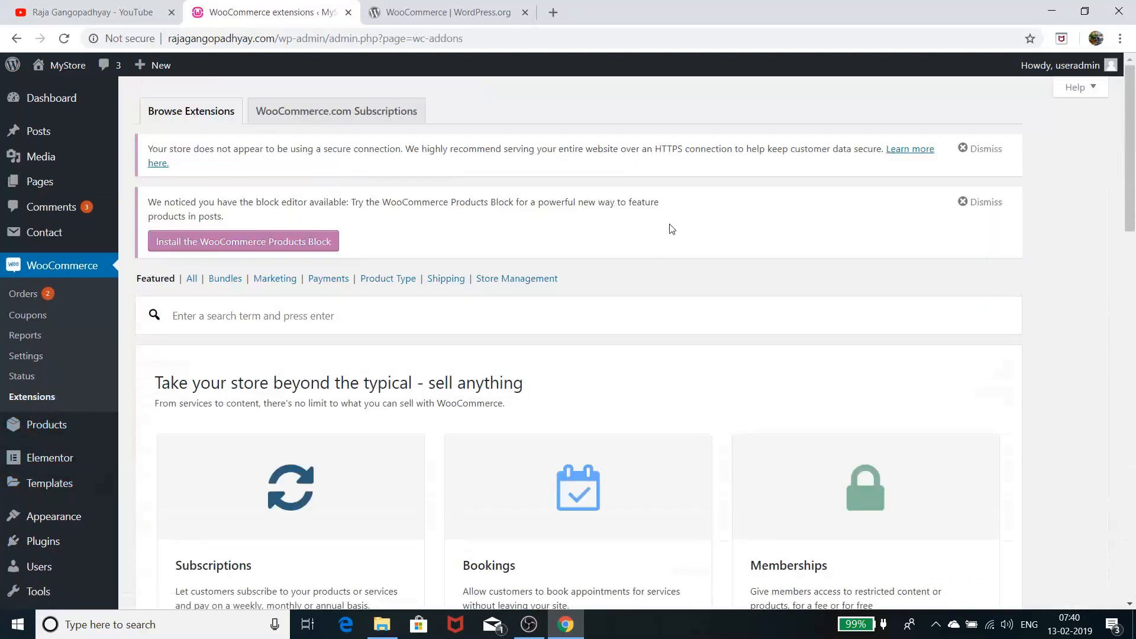
scroll(675, 229, down, 5)
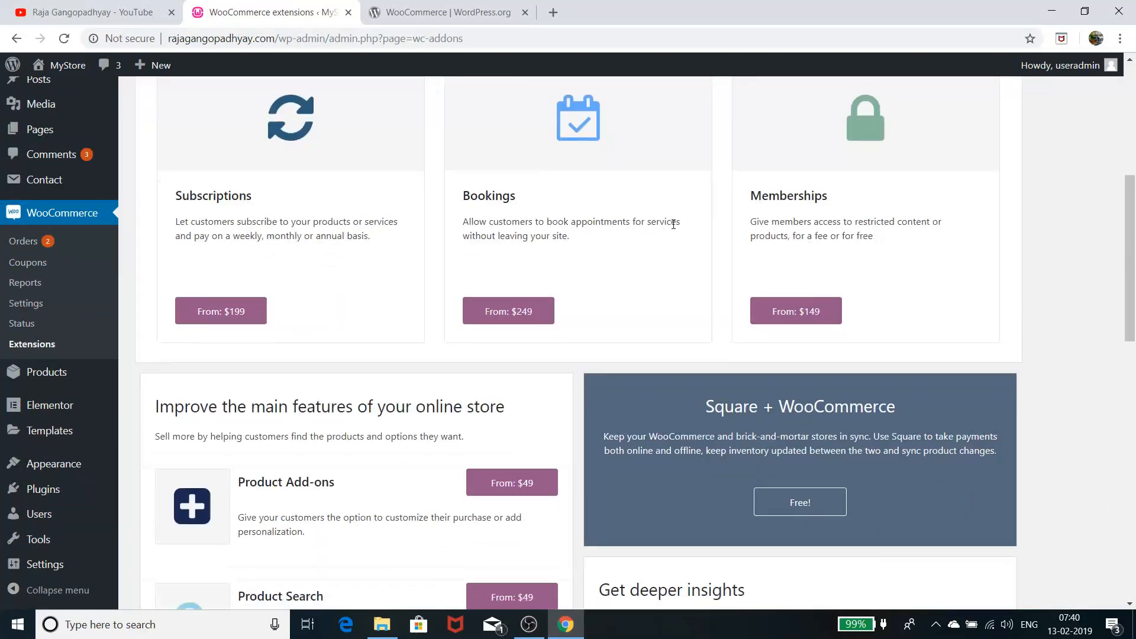
scroll(673, 224, down, 1)
scroll(673, 224, up, 2)
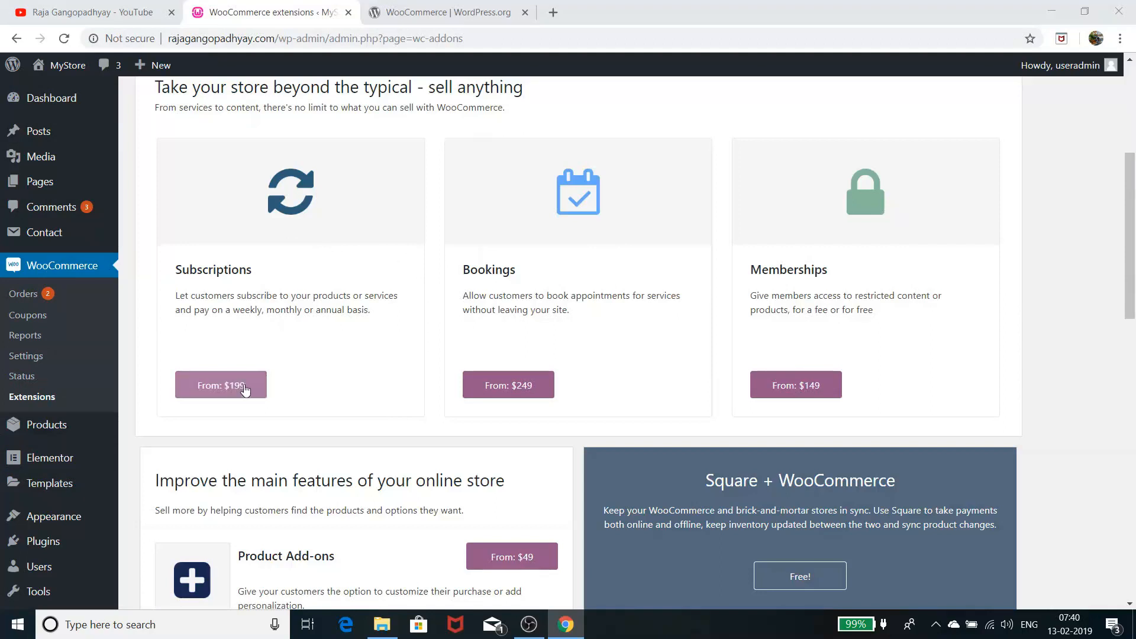
scroll(378, 331, up, 3)
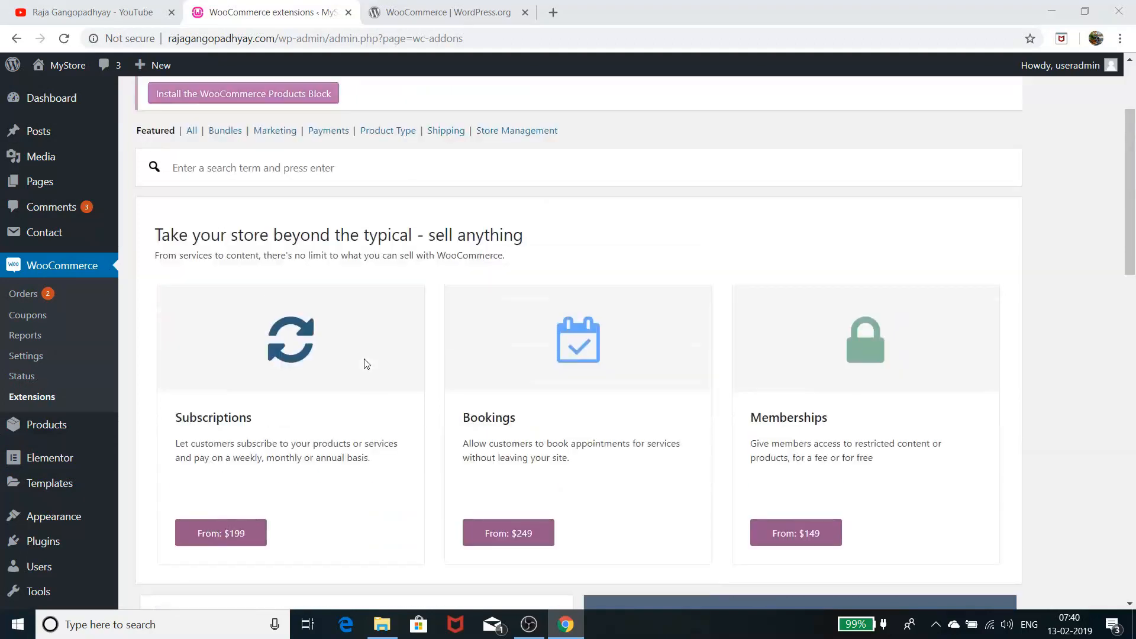
scroll(363, 363, down, 3)
scroll(340, 327, up, 3)
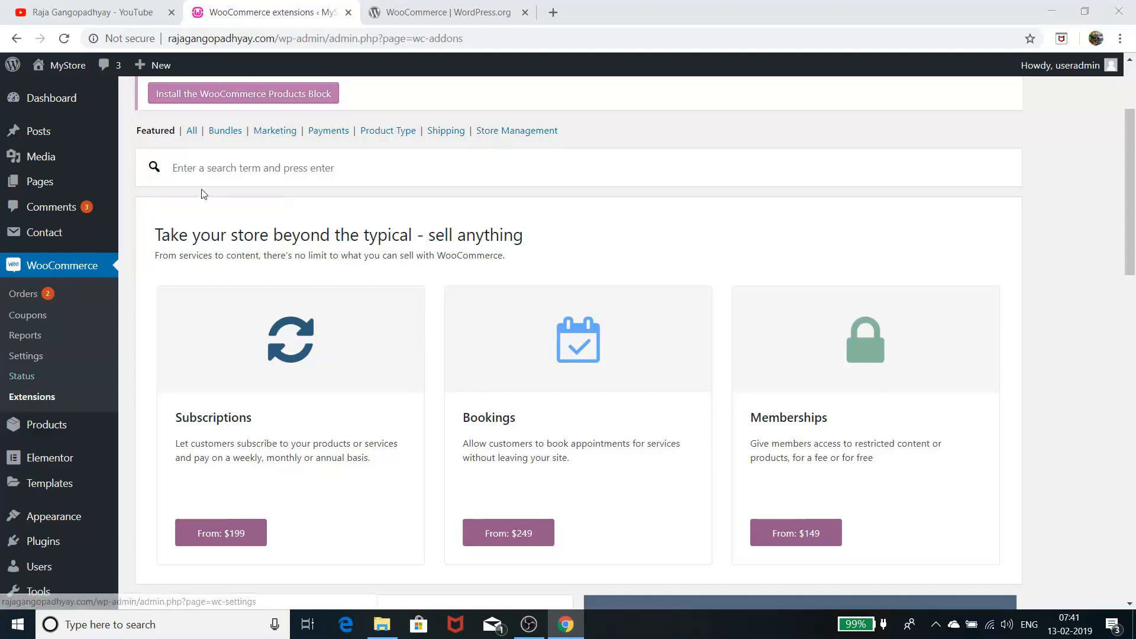
click(191, 135)
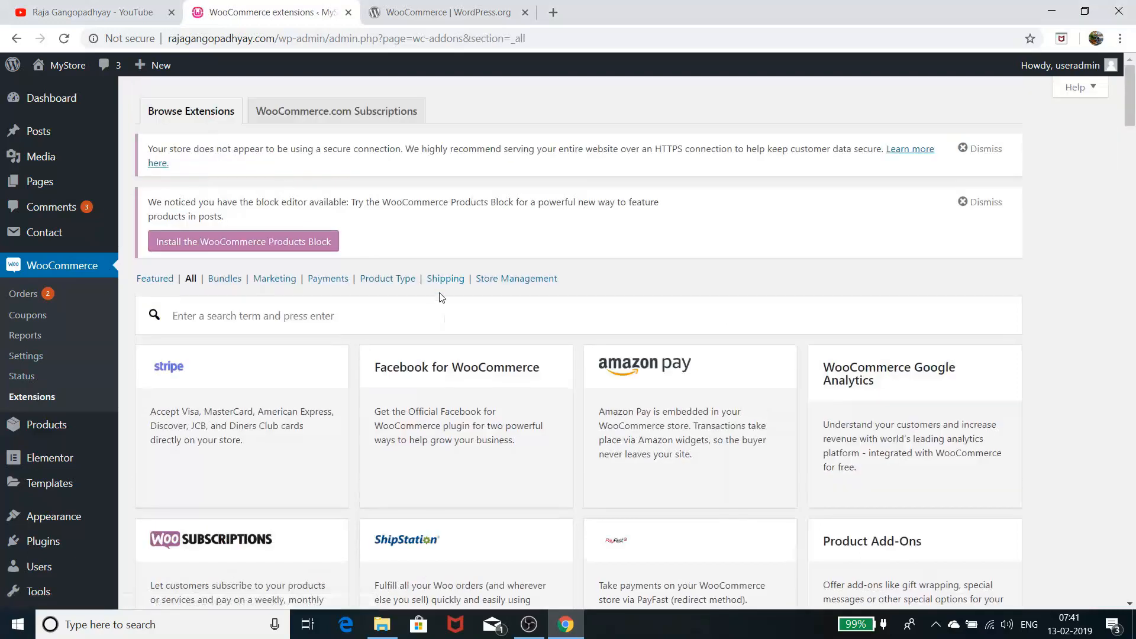
Scroll through the full extensions list, then go to the 35-item Products list
scroll(441, 297, down, 3)
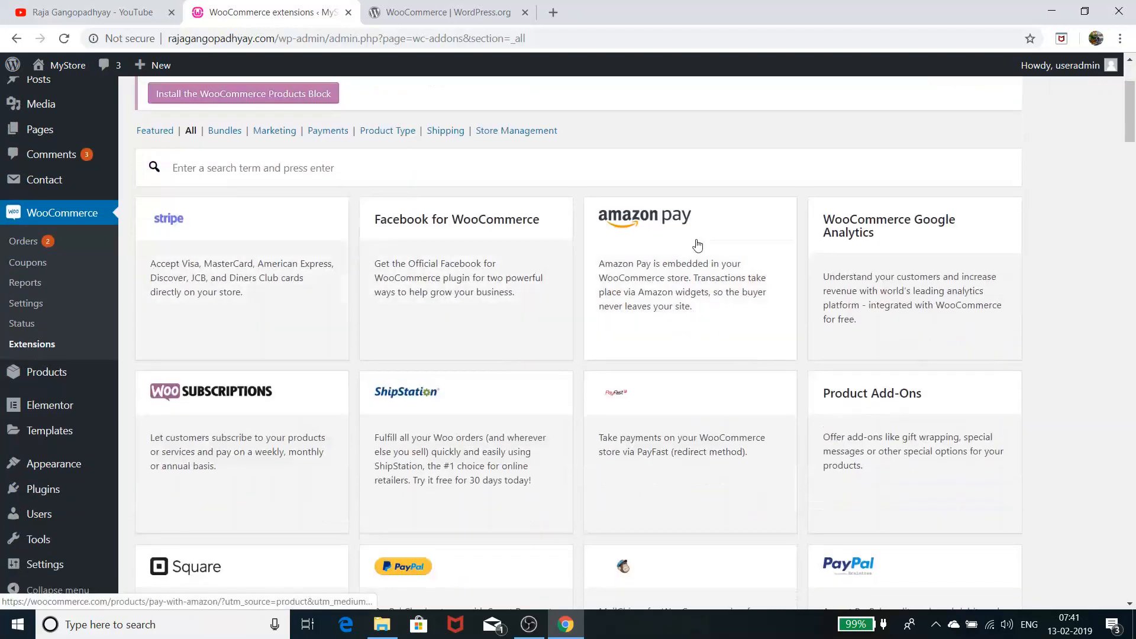
scroll(675, 371, down, 3)
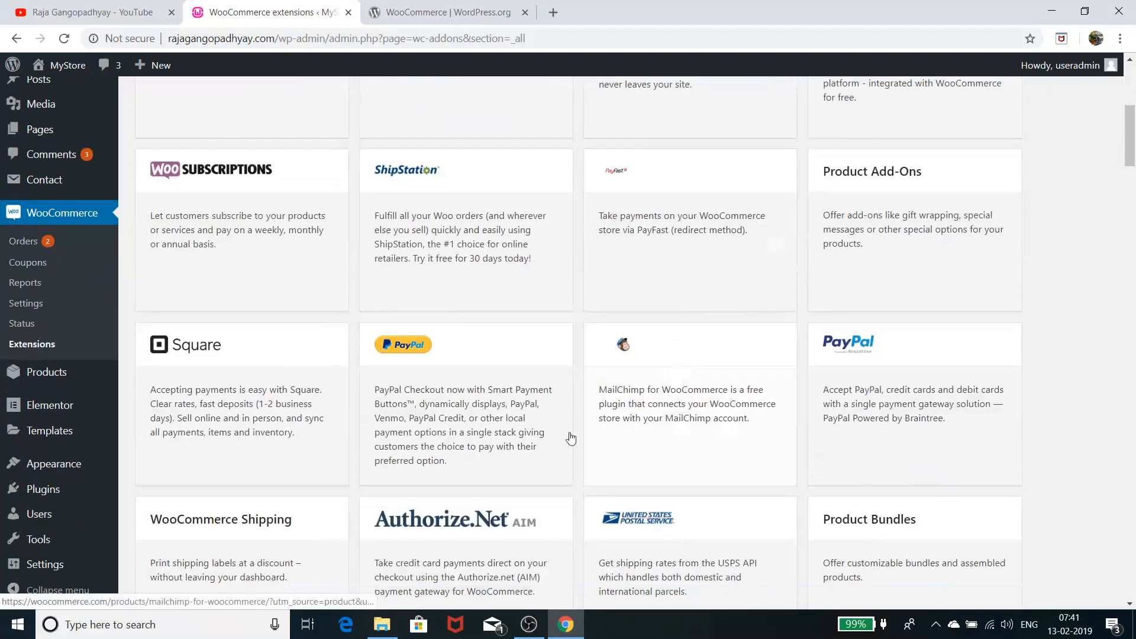
scroll(776, 432, down, 5)
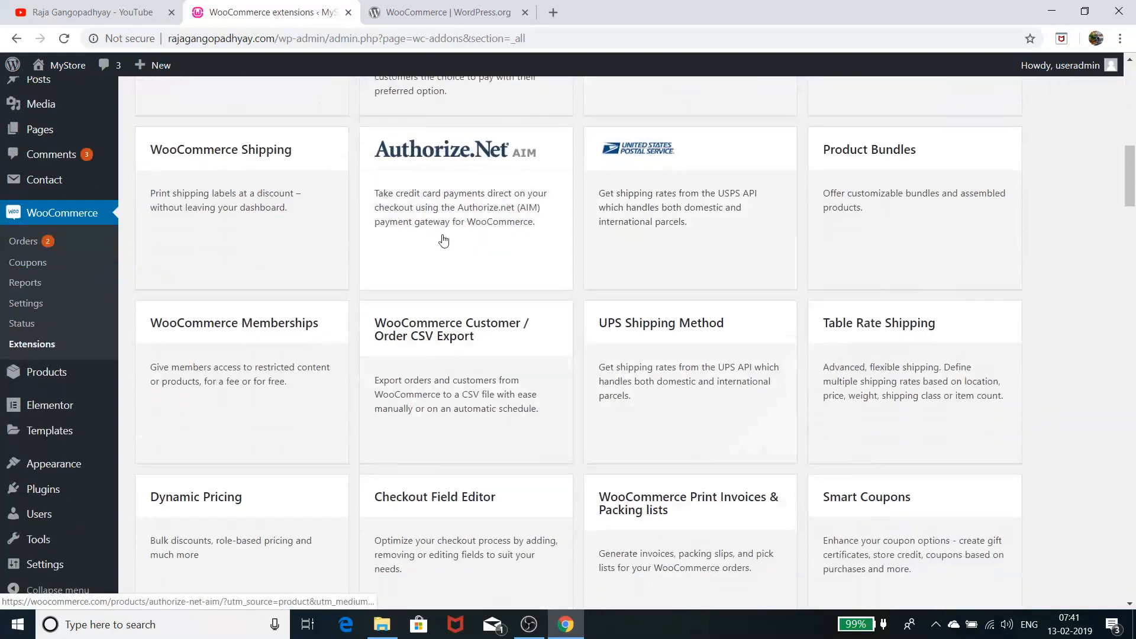
scroll(490, 424, down, 4)
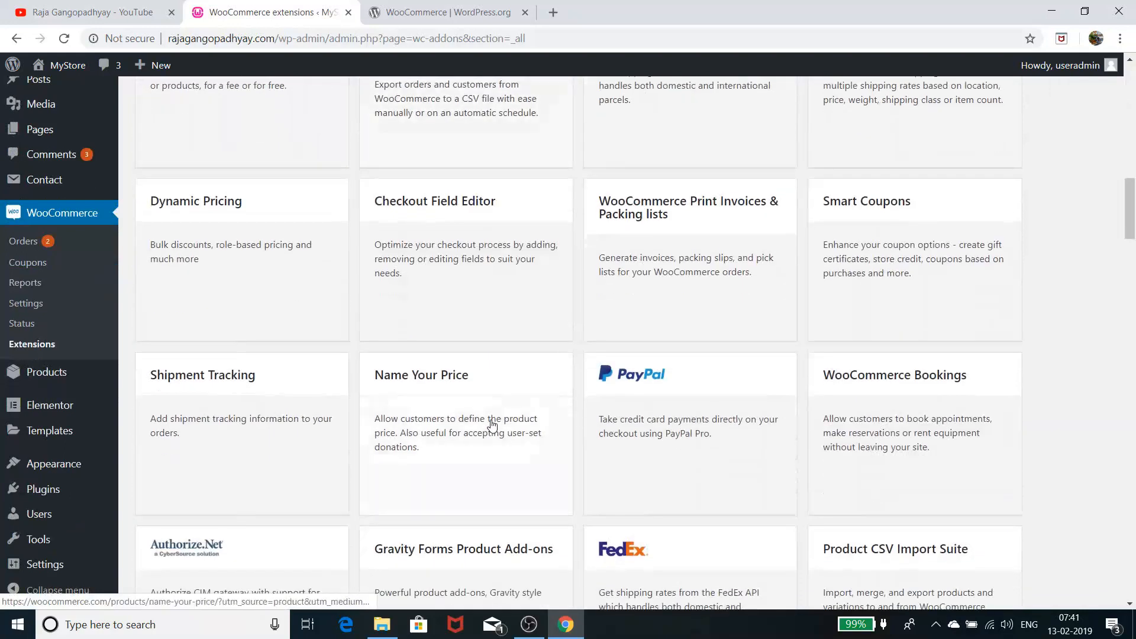
scroll(492, 423, down, 3)
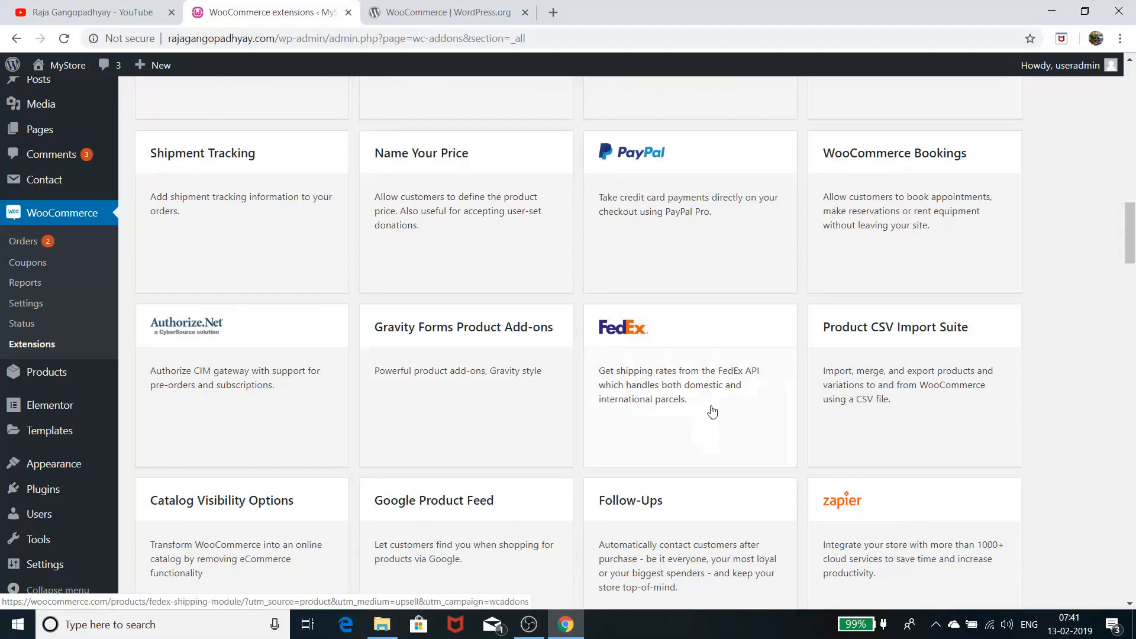
scroll(712, 412, down, 5)
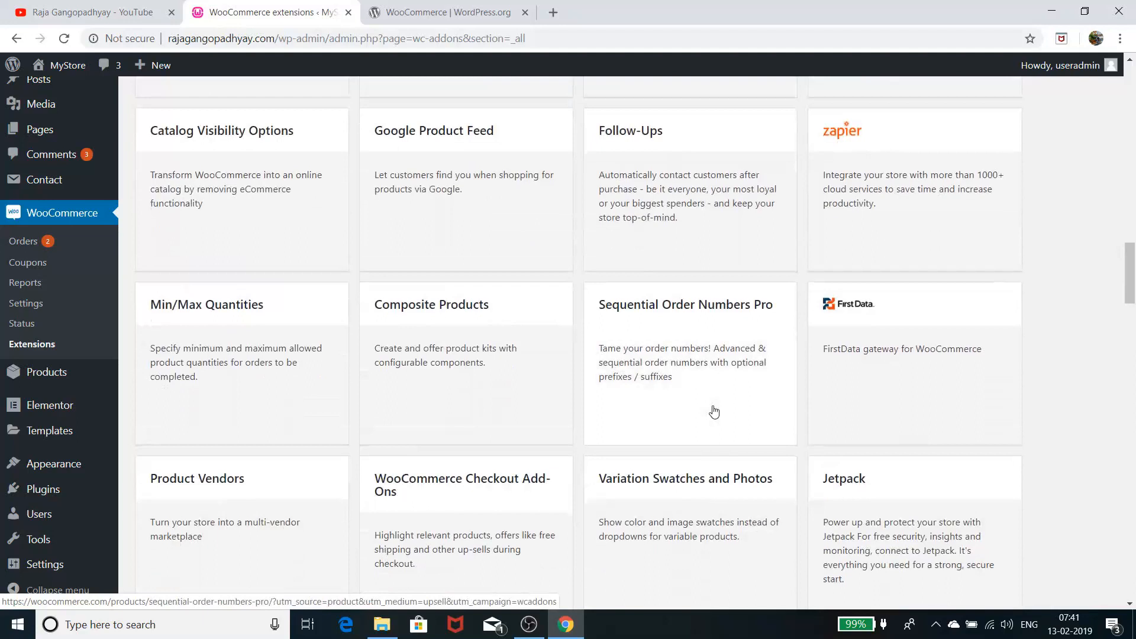
scroll(714, 412, up, 20)
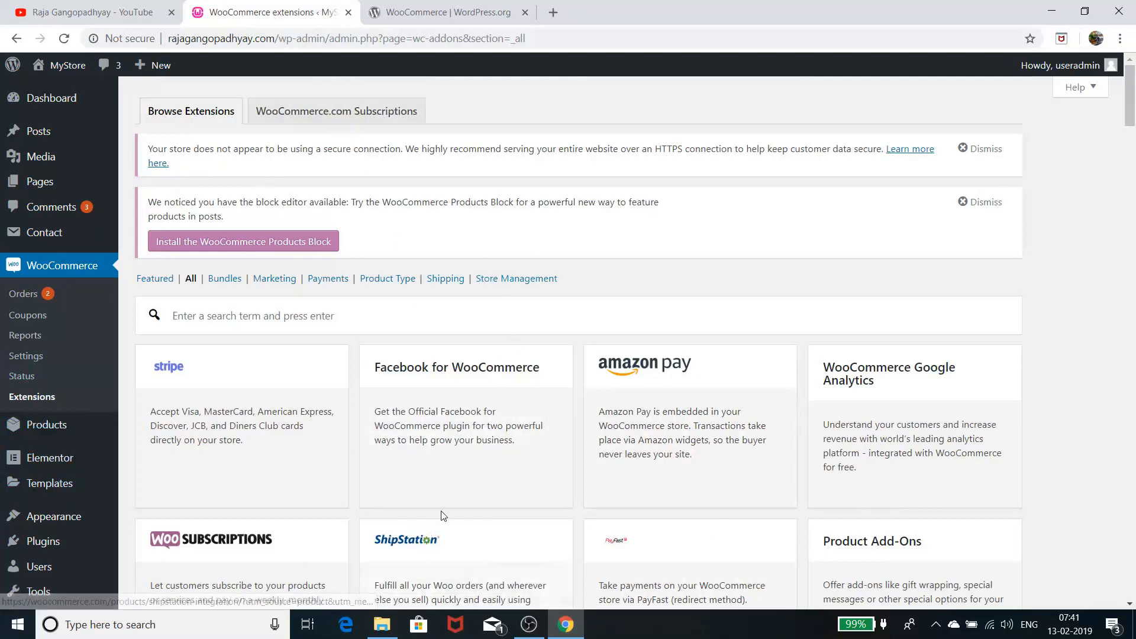
scroll(444, 515, down, 4)
scroll(444, 516, down, 5)
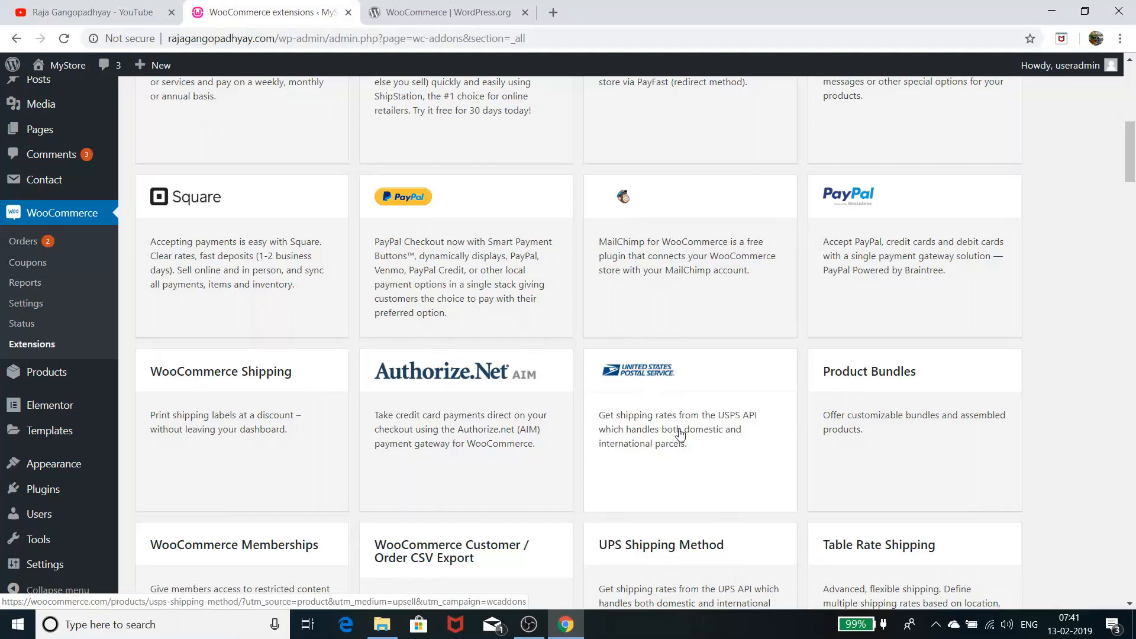
scroll(679, 433, down, 5)
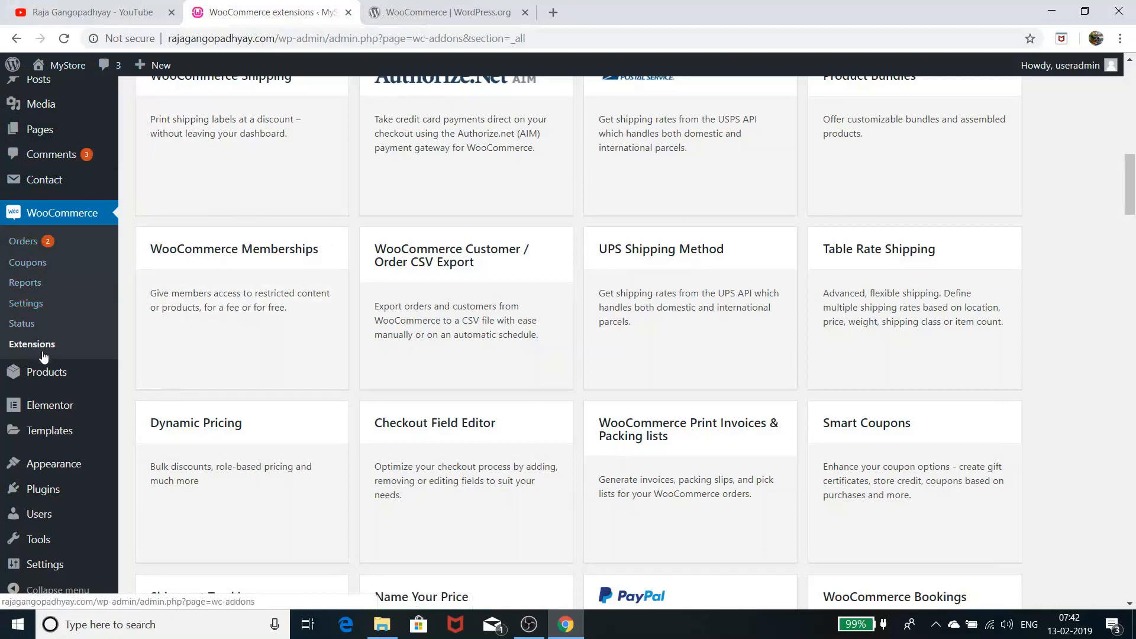
click(52, 381)
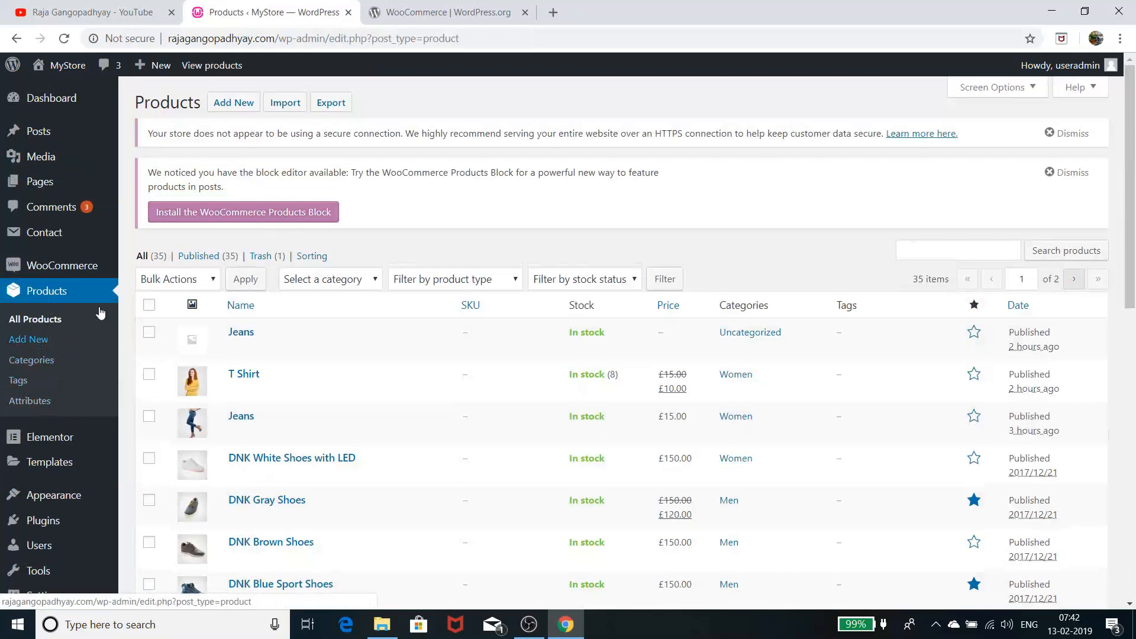
Open the edit page for DNK White Shoes with LED from All Products
scroll(576, 271, down, 10)
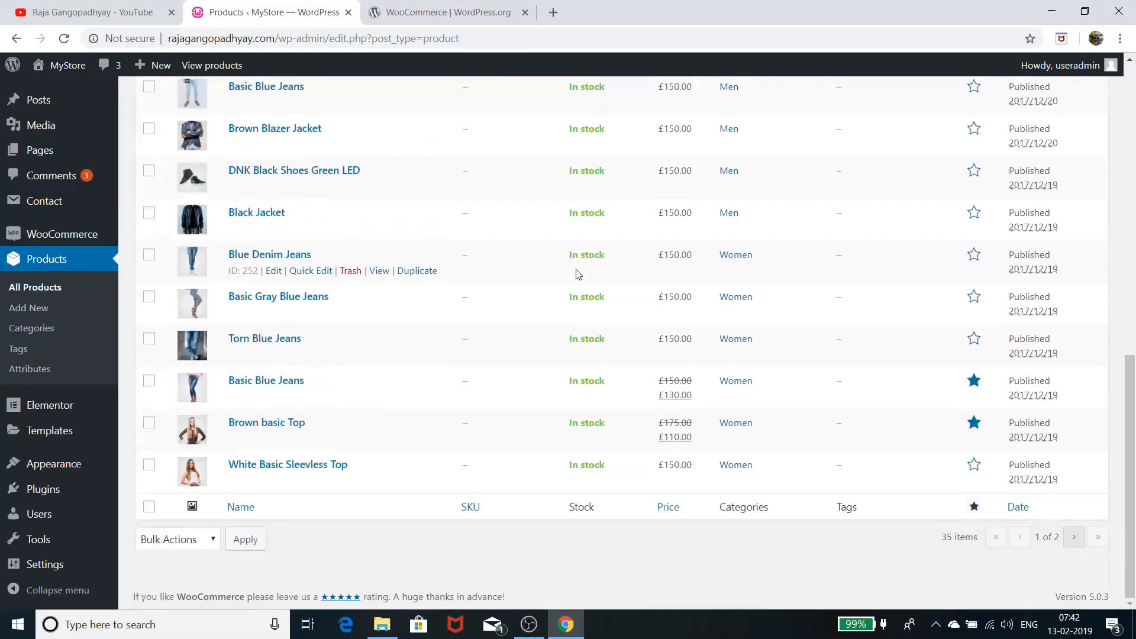
scroll(578, 273, up, 10)
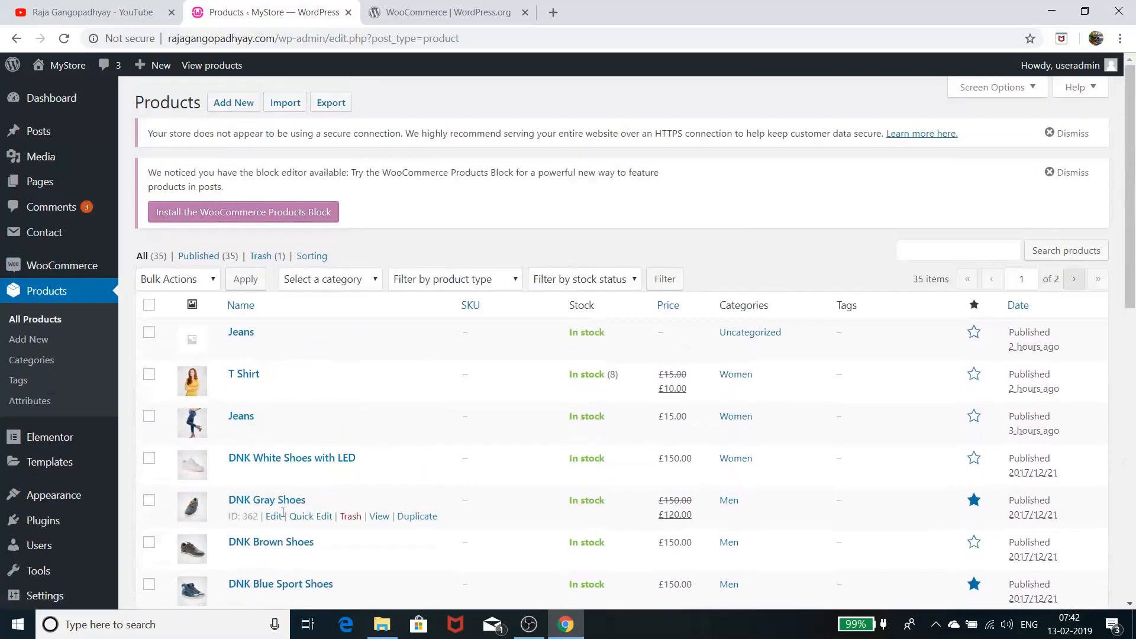
click(269, 458)
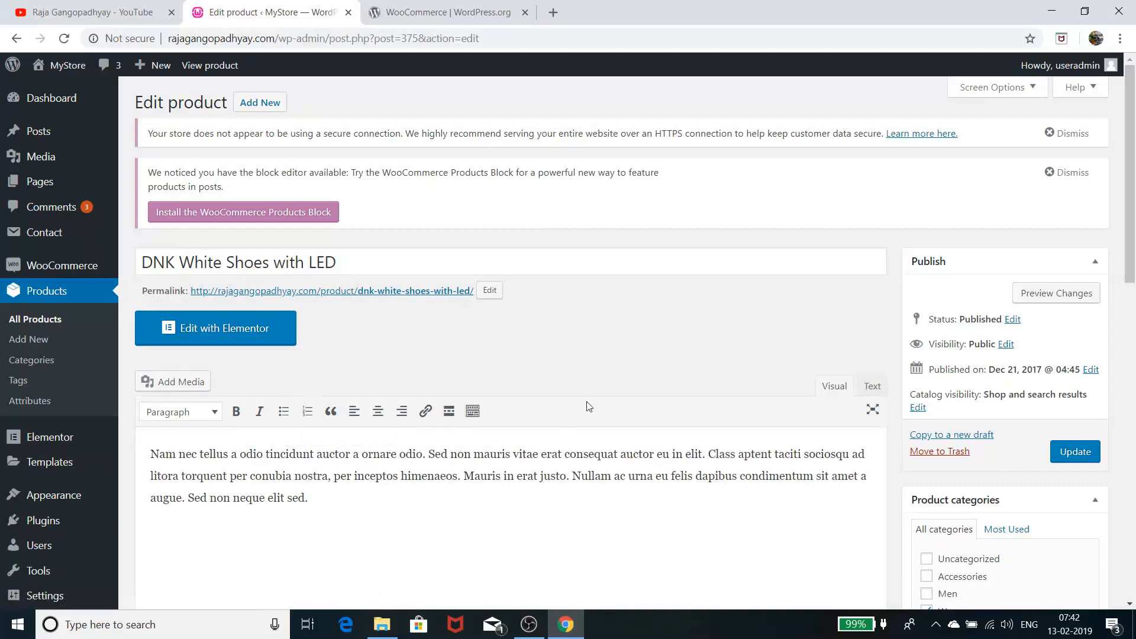
Review DNK White Shoes with LED's product type, price and descriptions, then return to All Products
scroll(588, 406, down, 3)
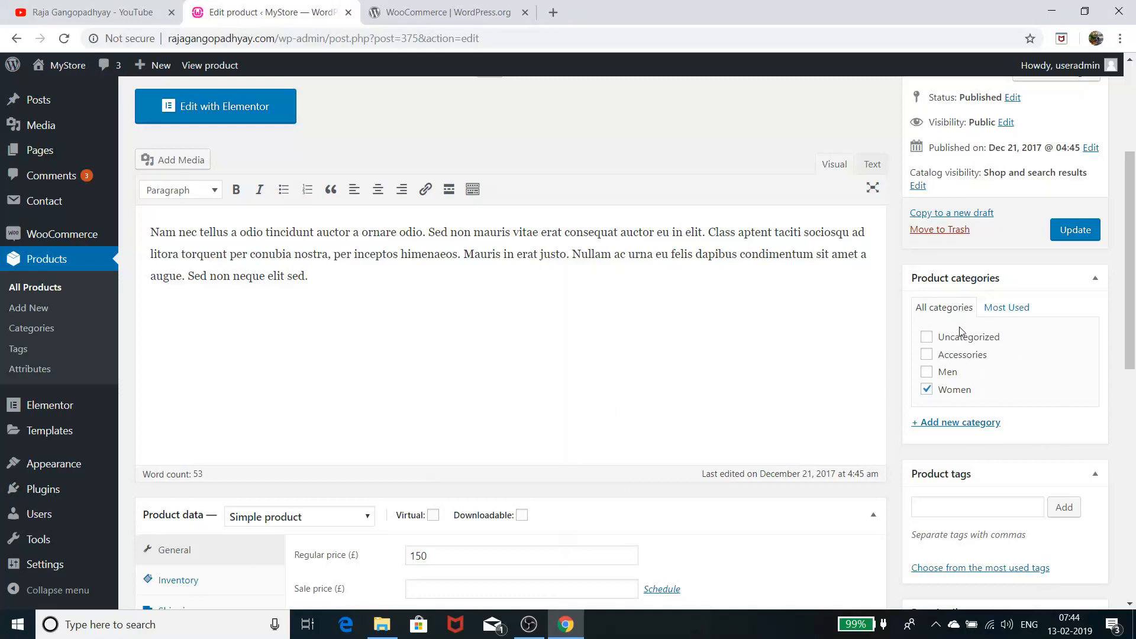
scroll(961, 332, down, 5)
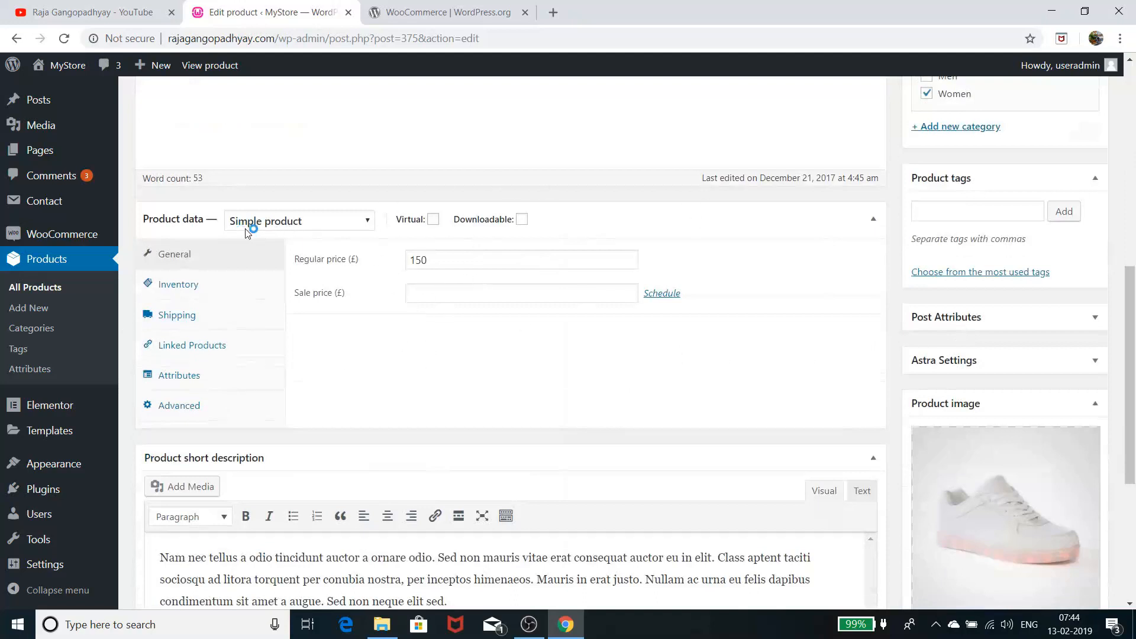
click(281, 227)
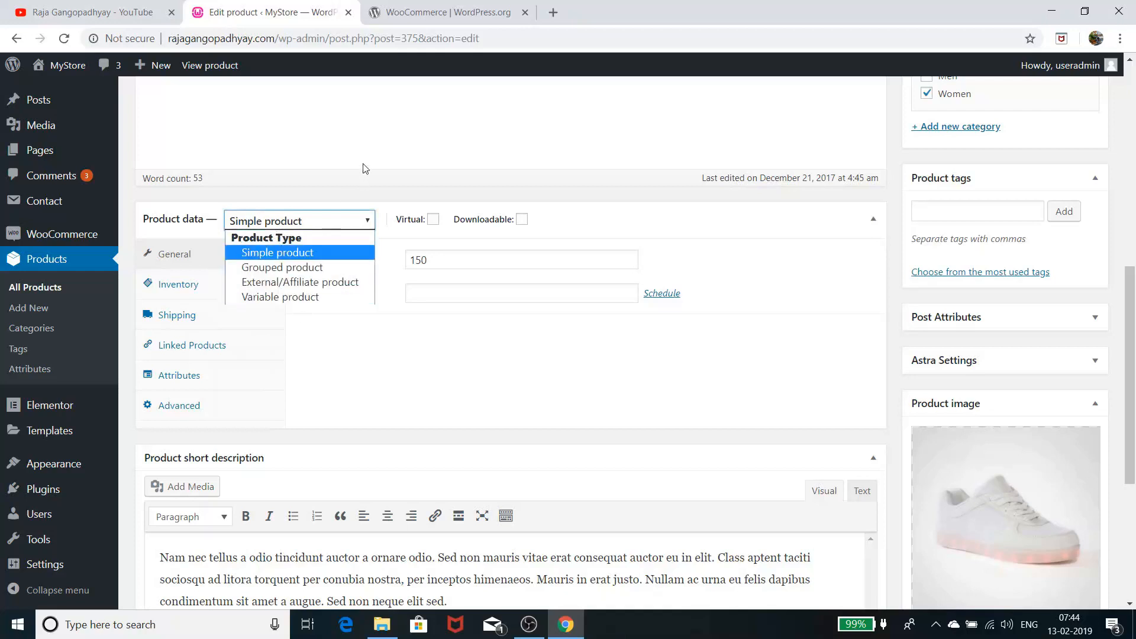
scroll(367, 160, up, 7)
scroll(441, 424, down, 7)
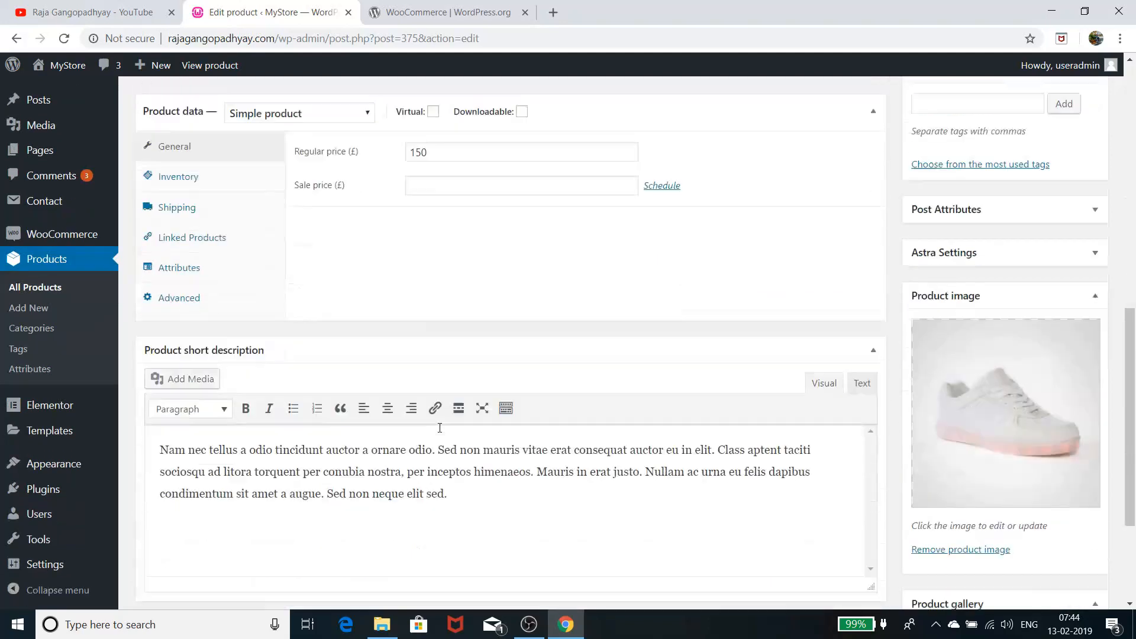
scroll(414, 408, up, 1)
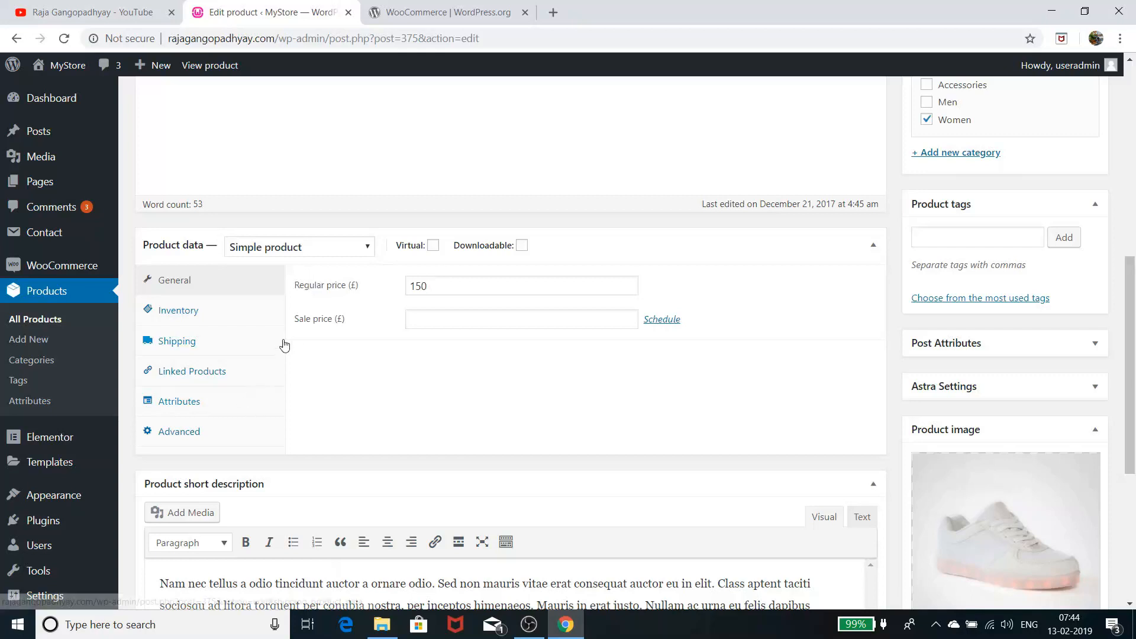
scroll(285, 343, up, 6)
scroll(313, 337, down, 1)
scroll(313, 337, down, 10)
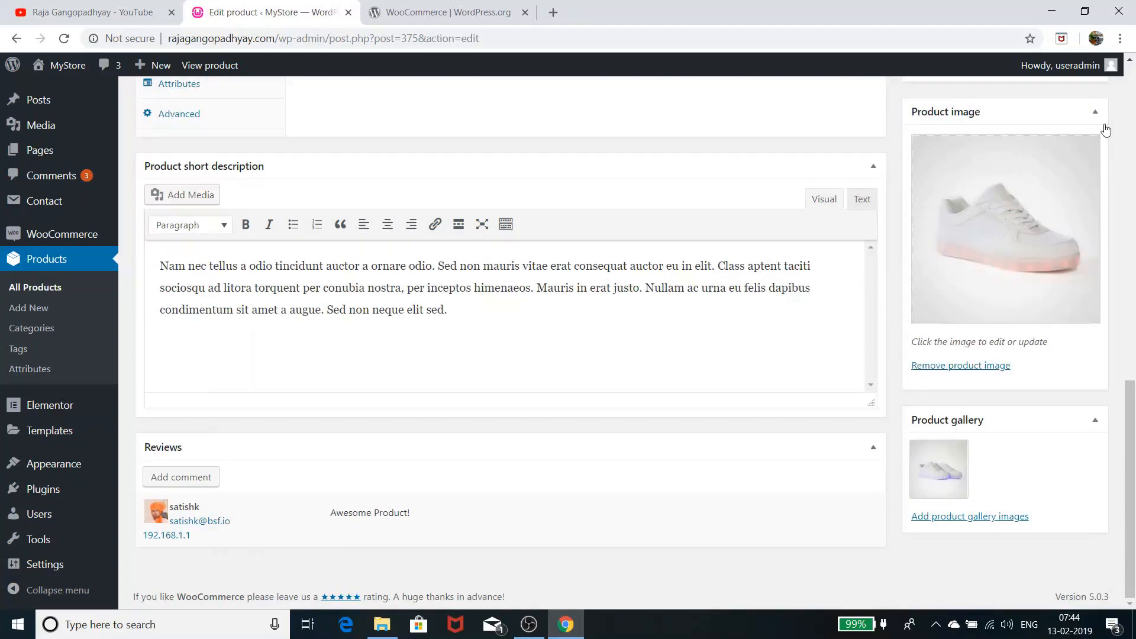
click(37, 289)
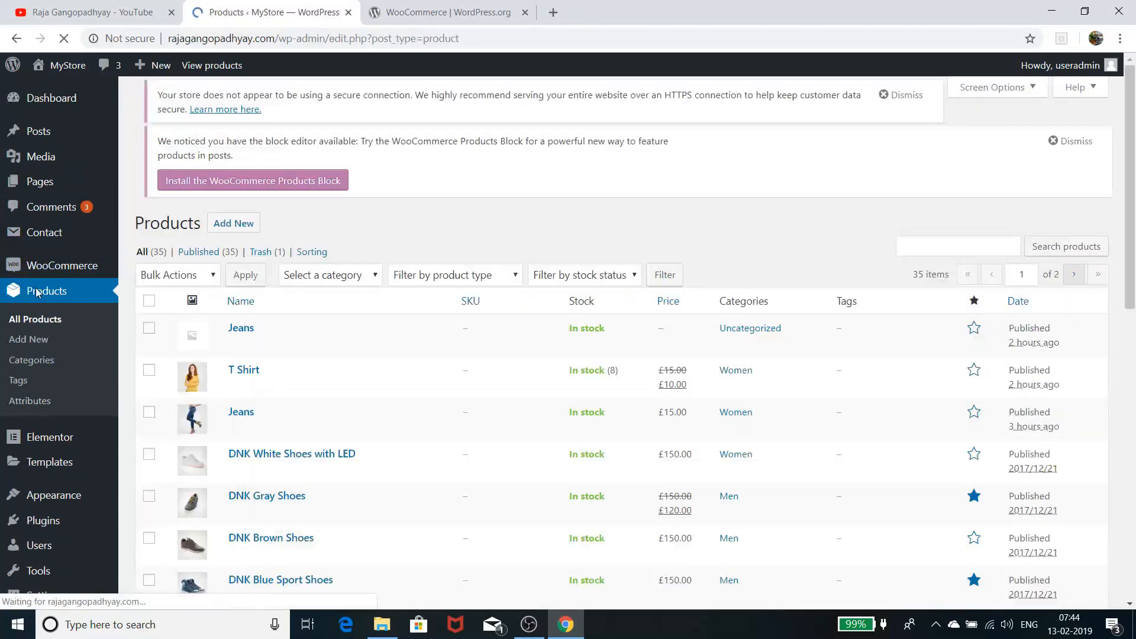
Move to the next page of the product list and open Anchor Bracelet in the editor
scroll(276, 282, down, 7)
scroll(276, 282, down, 4)
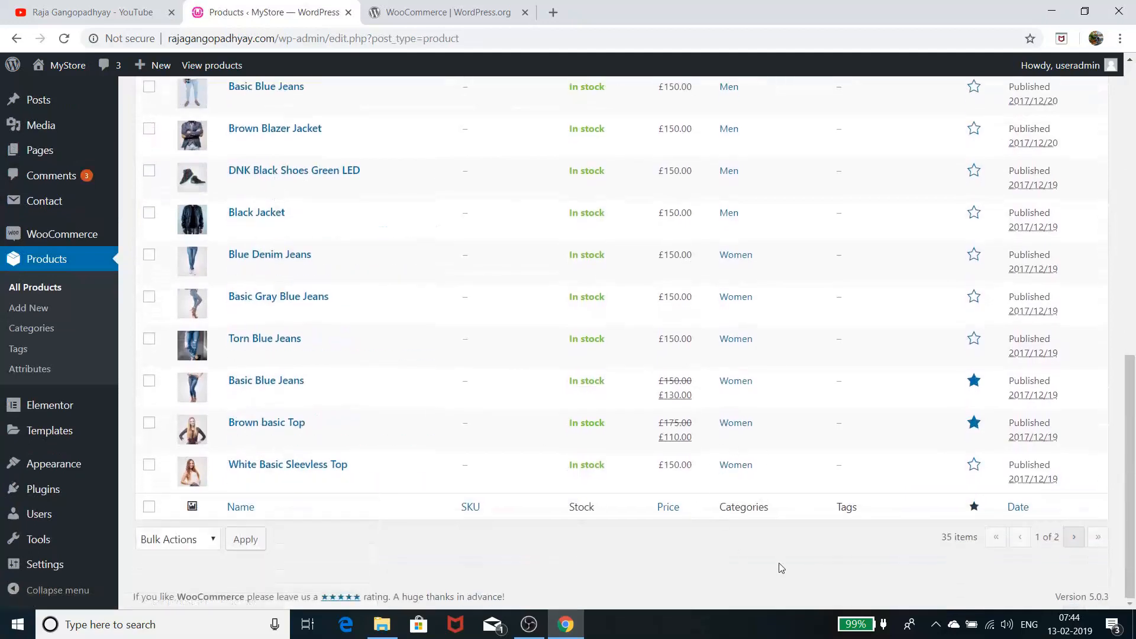
click(1074, 537)
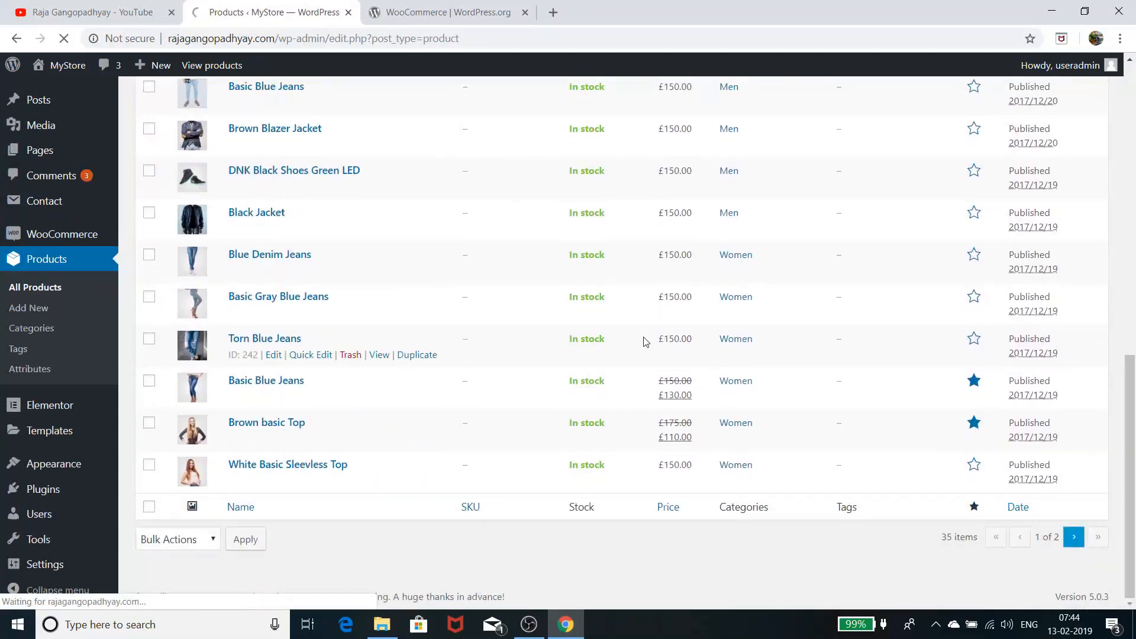
scroll(577, 343, down, 1)
scroll(588, 349, down, 1)
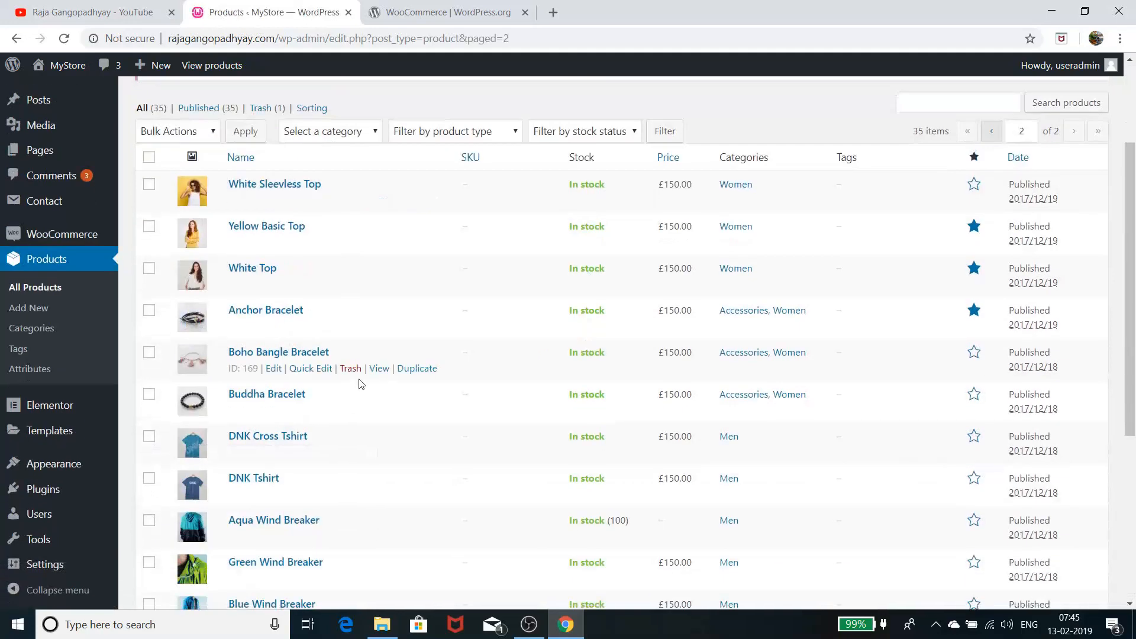
click(259, 314)
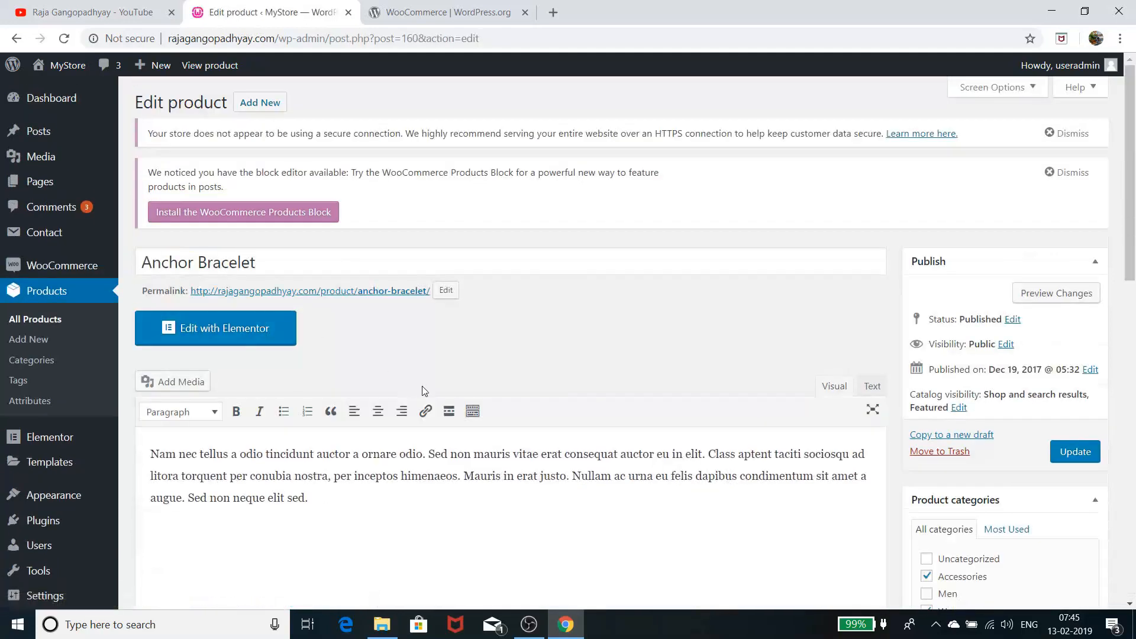
Scroll Anchor Bracelet's editor to the General tab showing its £150 regular price
scroll(423, 390, down, 13)
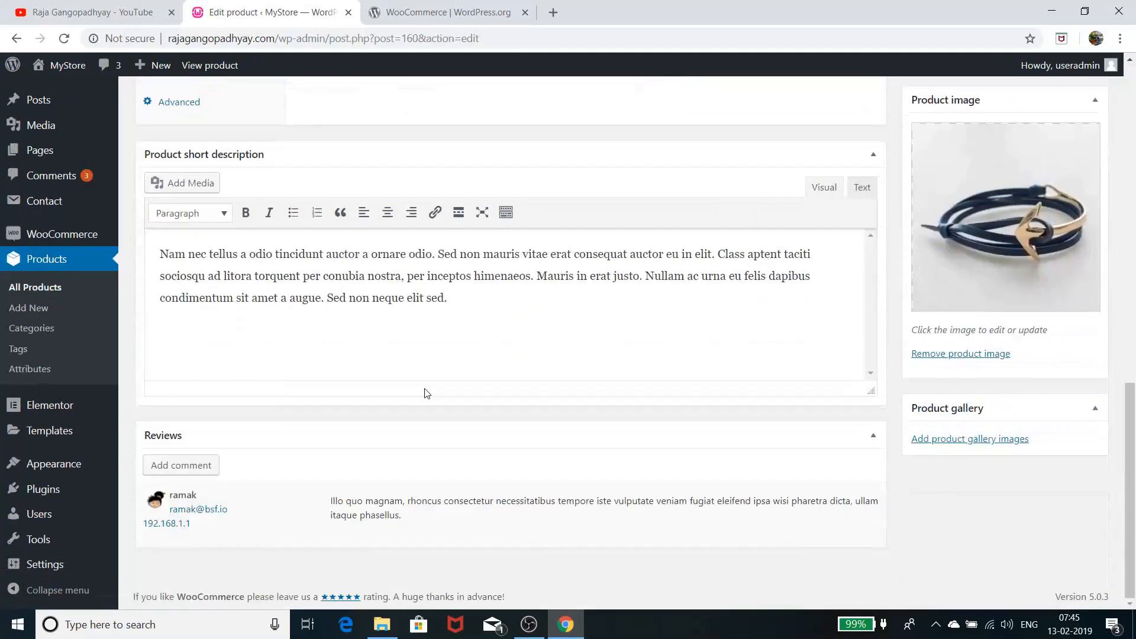
scroll(425, 389, up, 5)
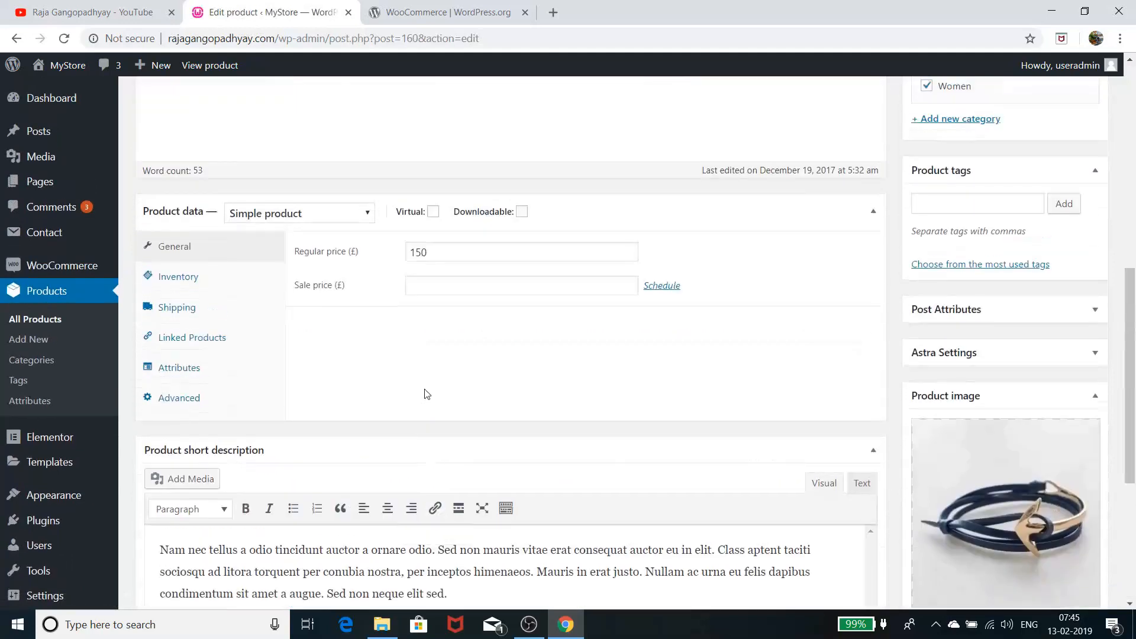
scroll(425, 389, up, 8)
scroll(425, 388, down, 9)
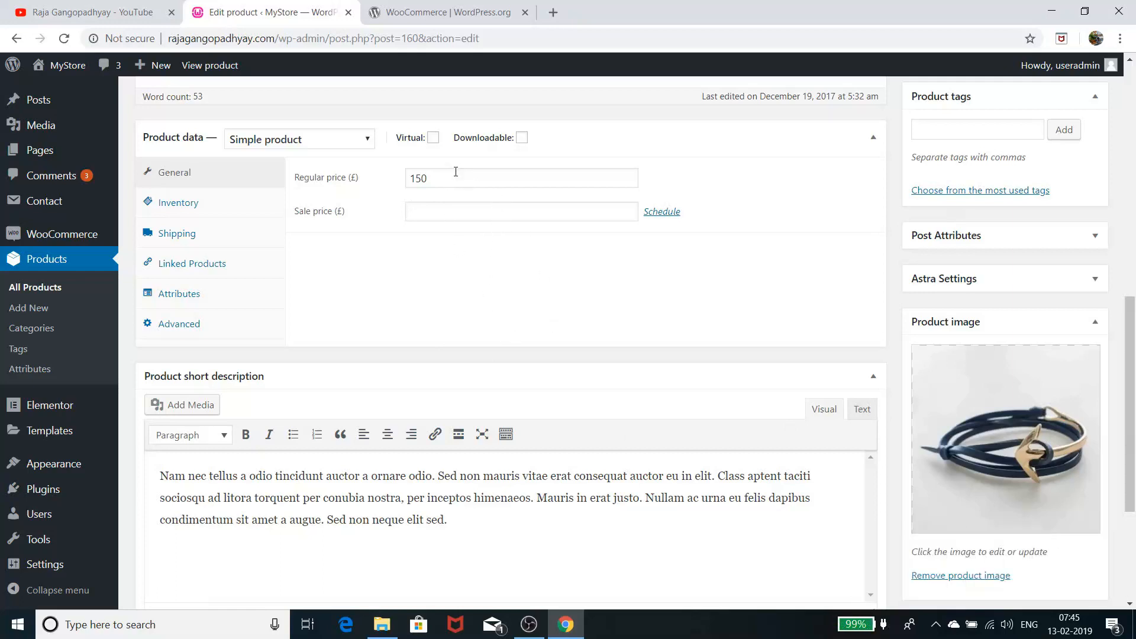
Enter 145 as the Anchor Bracelet's sale price
click(462, 214)
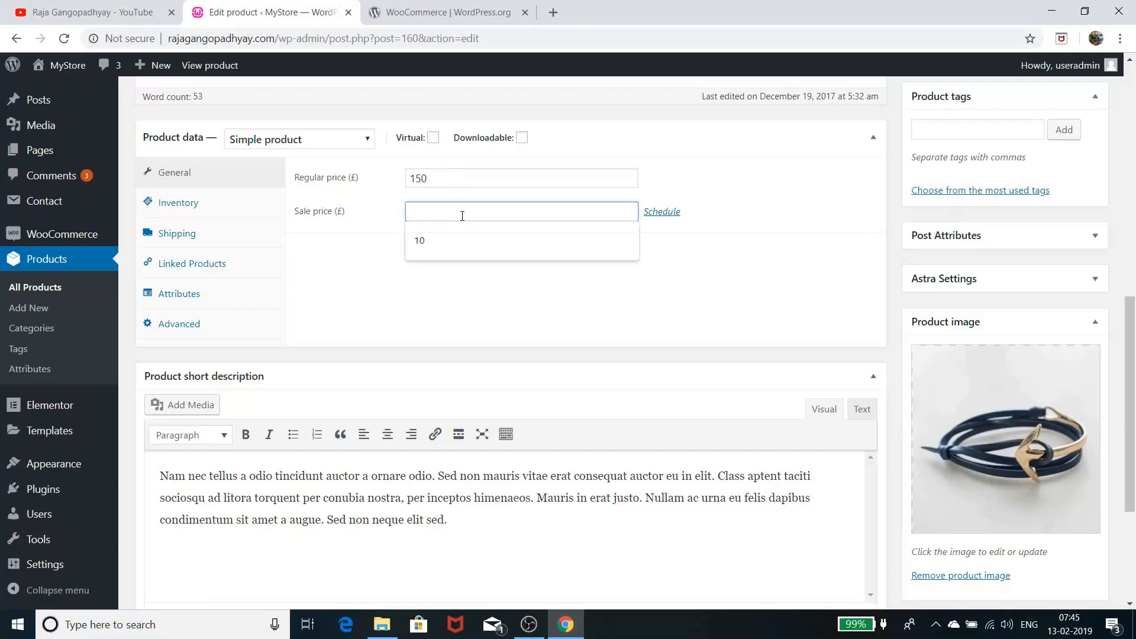
click(781, 272)
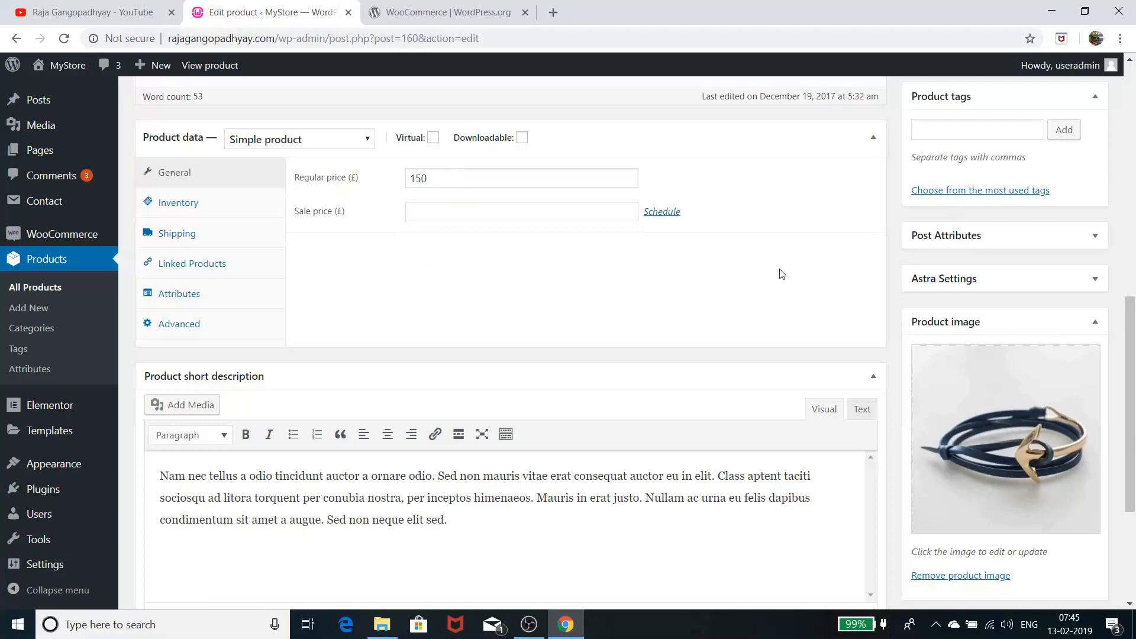
click(507, 218)
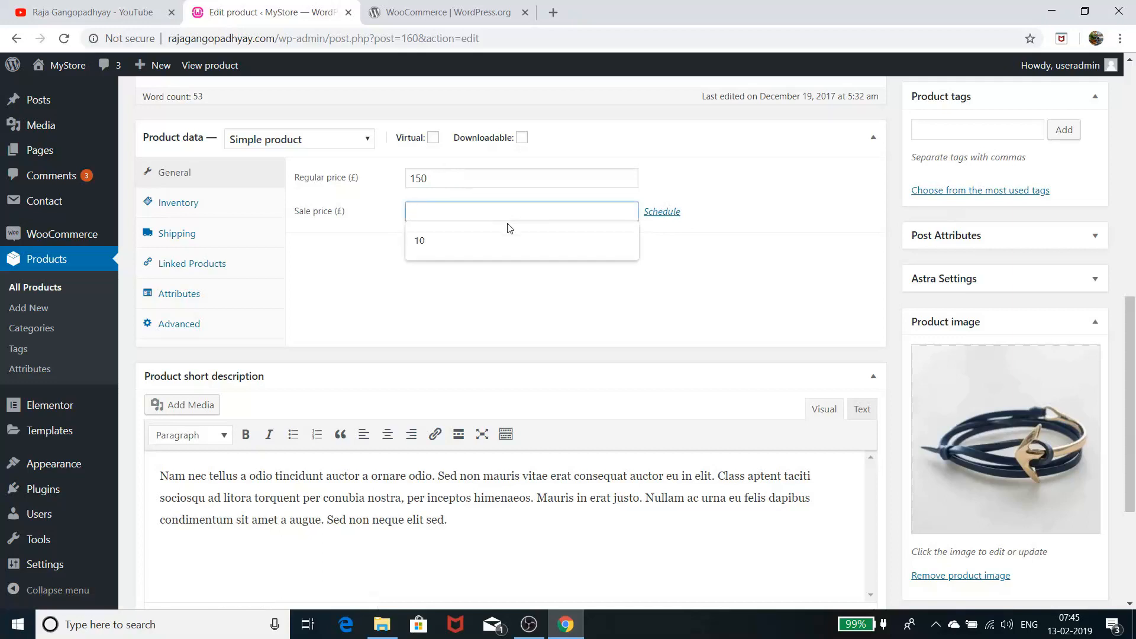
text(15)
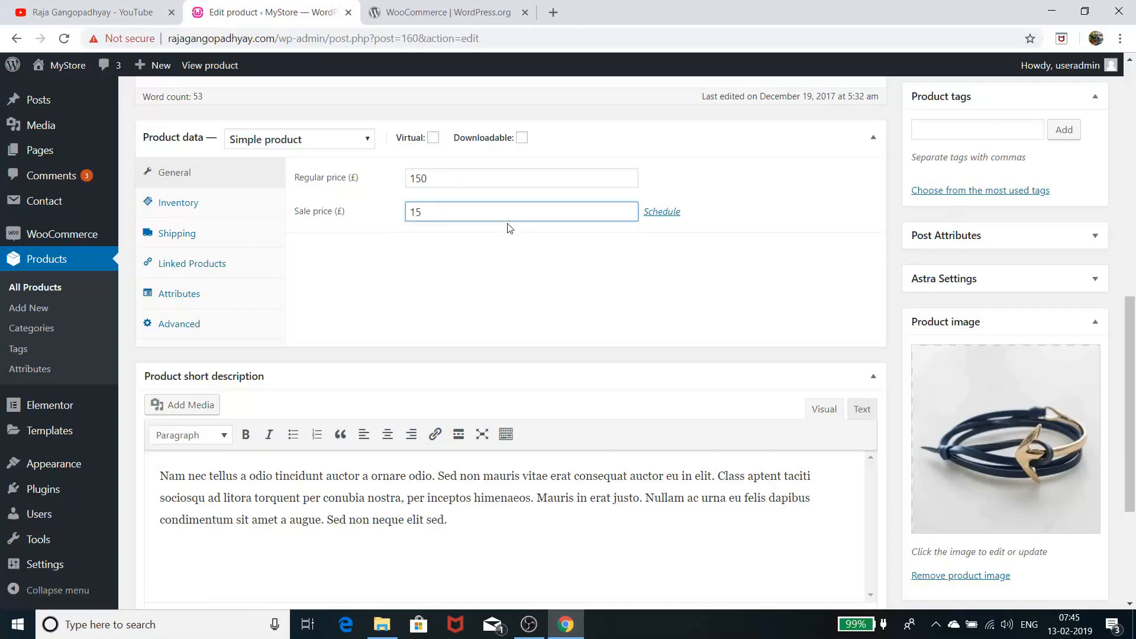
key(BackSpace)
text(45)
click(500, 257)
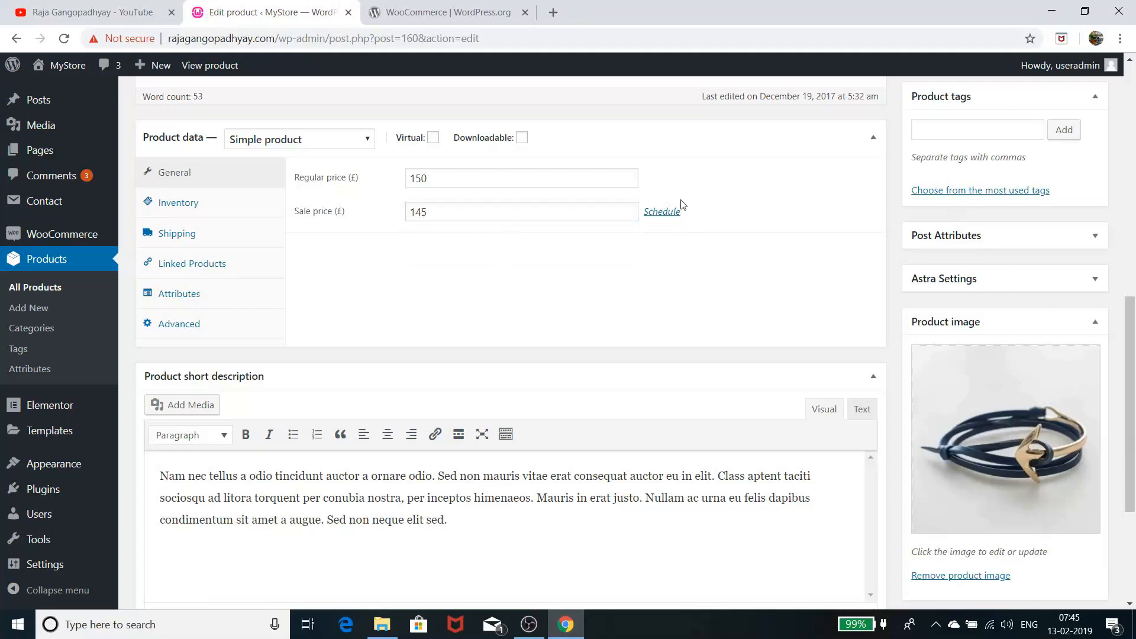
Schedule the sale from 2019-02-13 to 2019-02-20 and bring up the Preview Changes link options
click(664, 214)
click(577, 246)
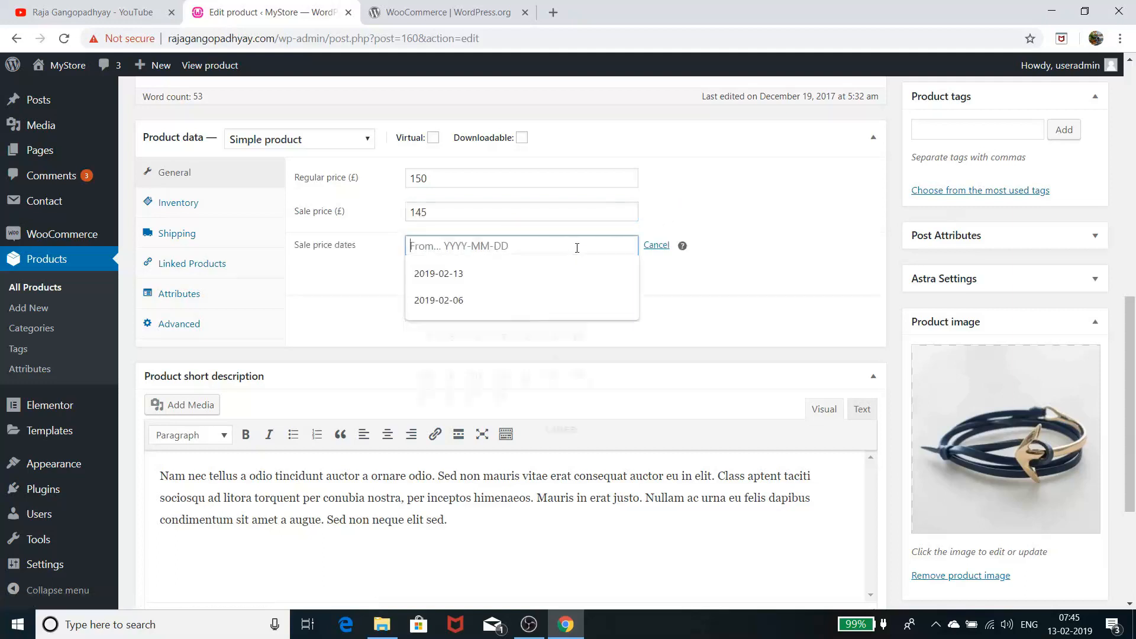
click(474, 358)
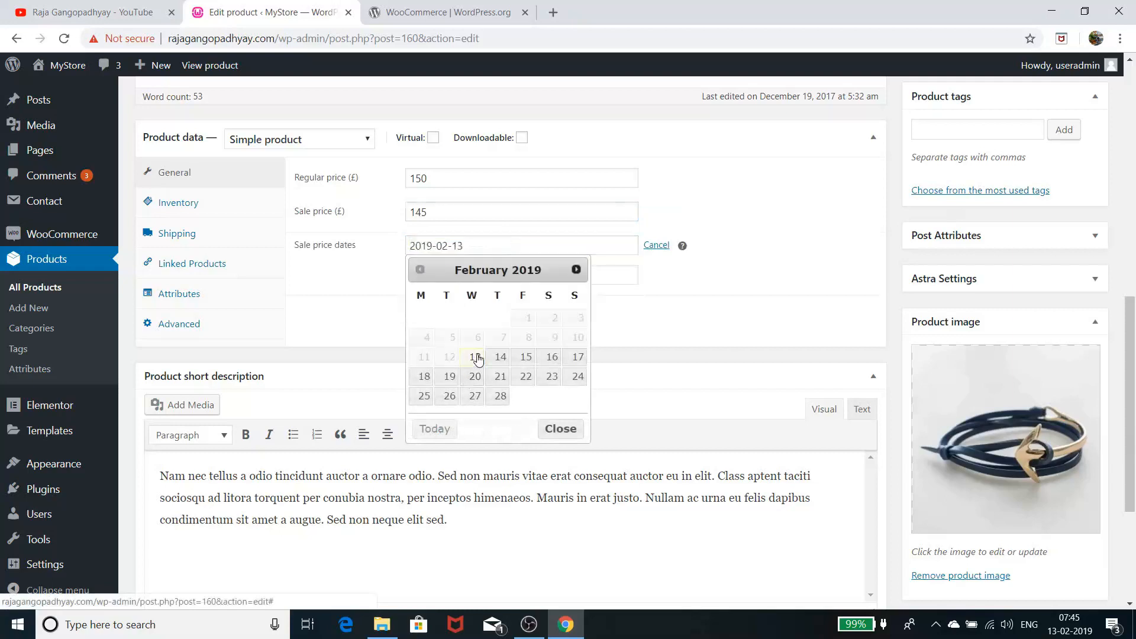
click(479, 272)
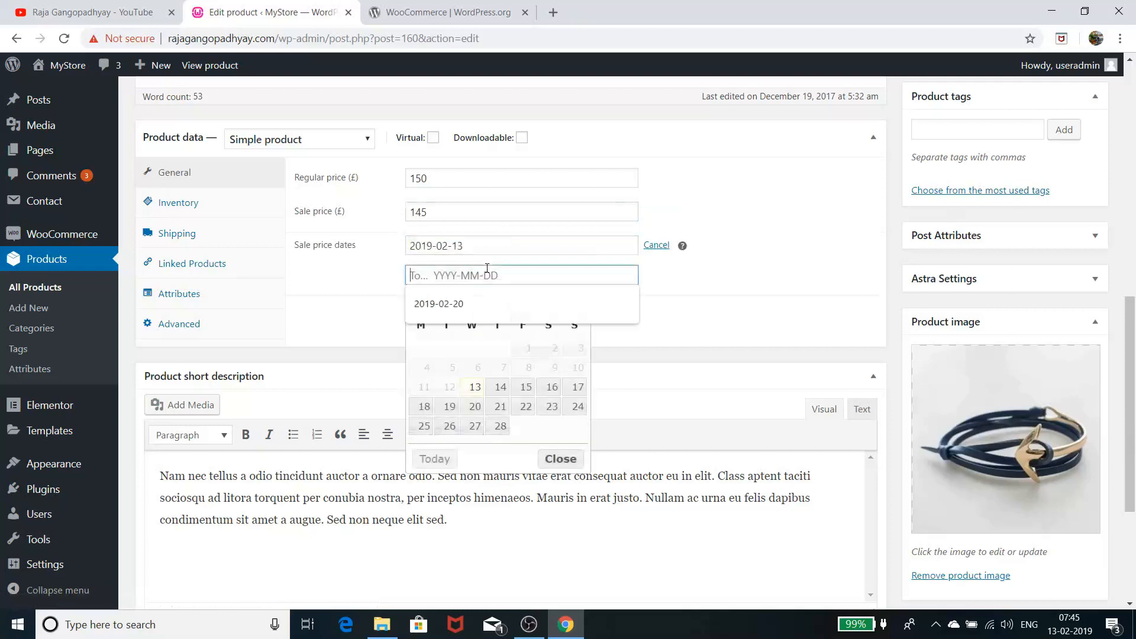
click(474, 403)
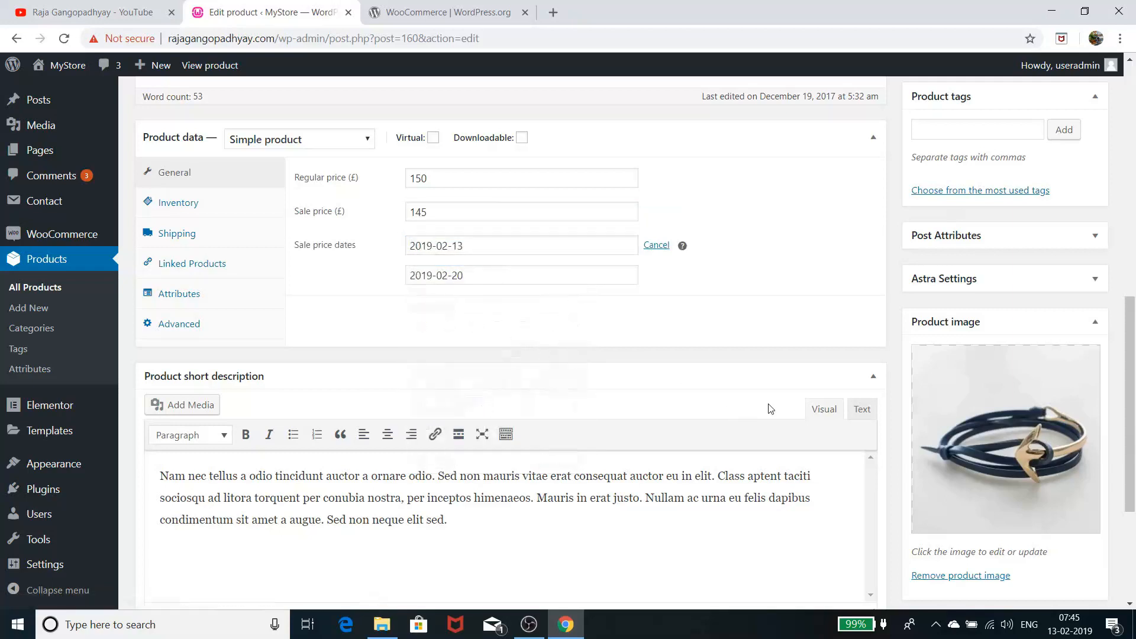
scroll(775, 405, up, 7)
scroll(780, 401, up, 3)
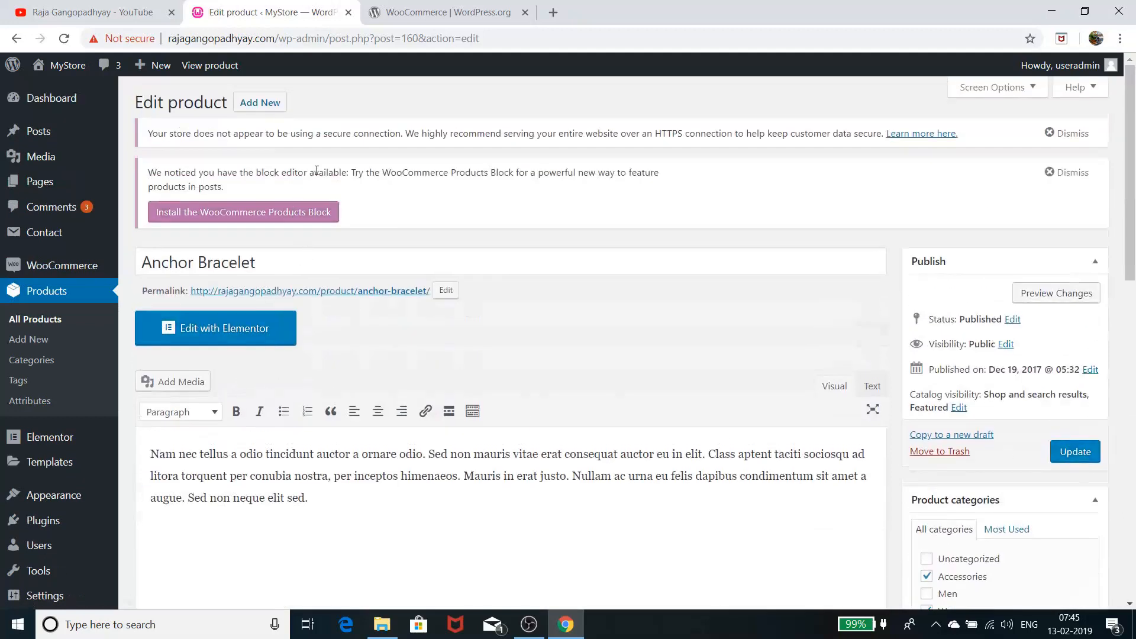
right_click(1089, 296)
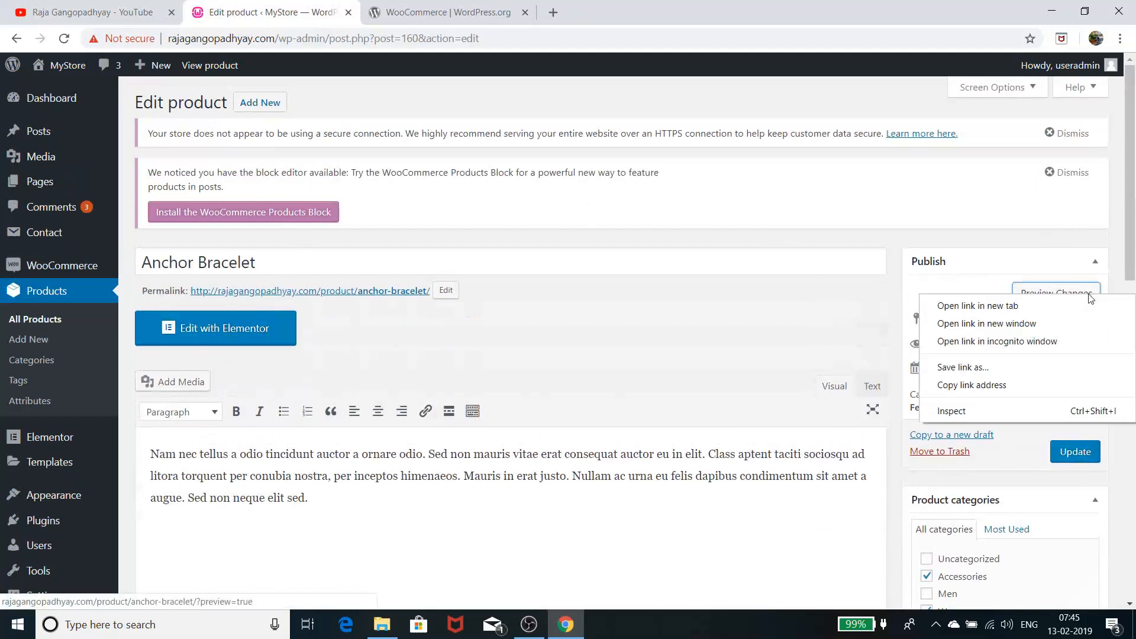
Update the product and reload the storefront preview to confirm £145.00 against crossed-out £150.00
click(1014, 306)
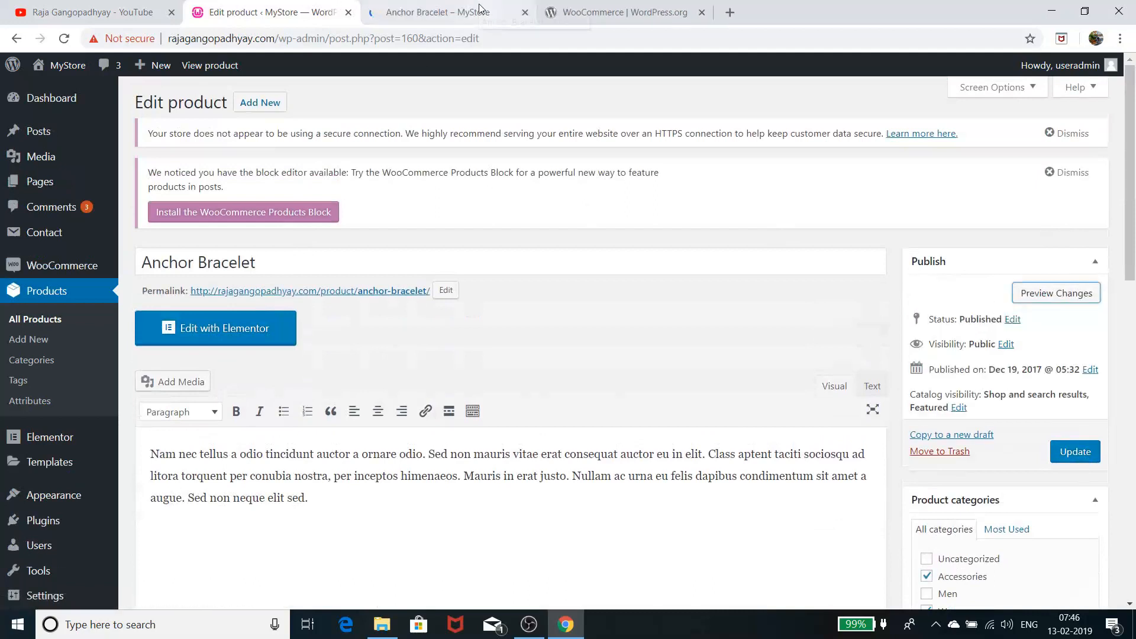
click(480, 10)
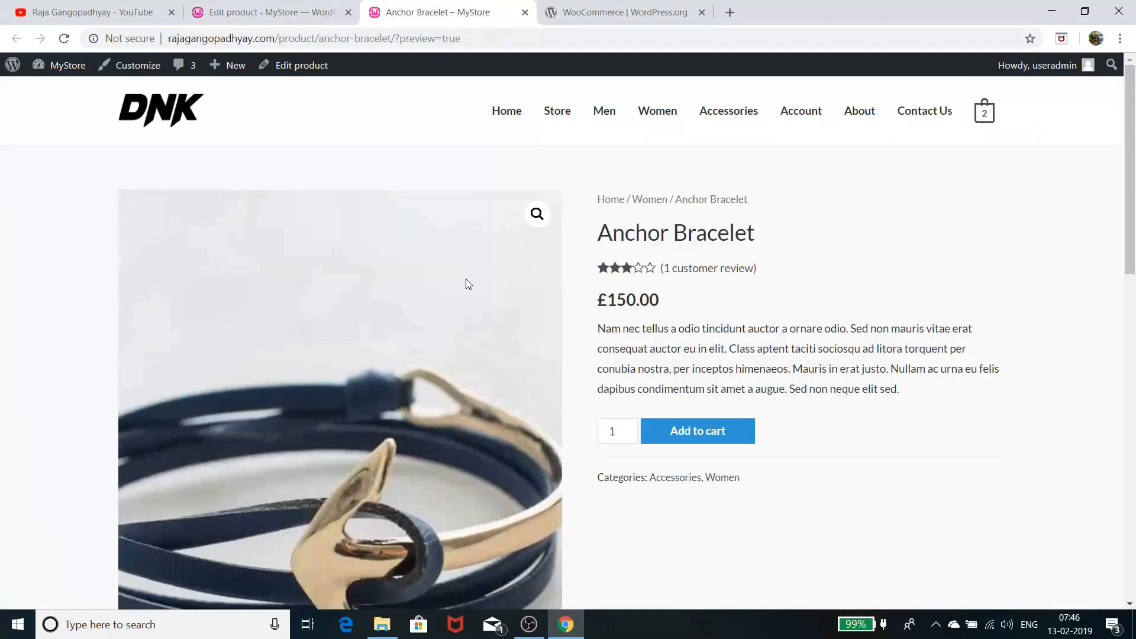
click(266, 12)
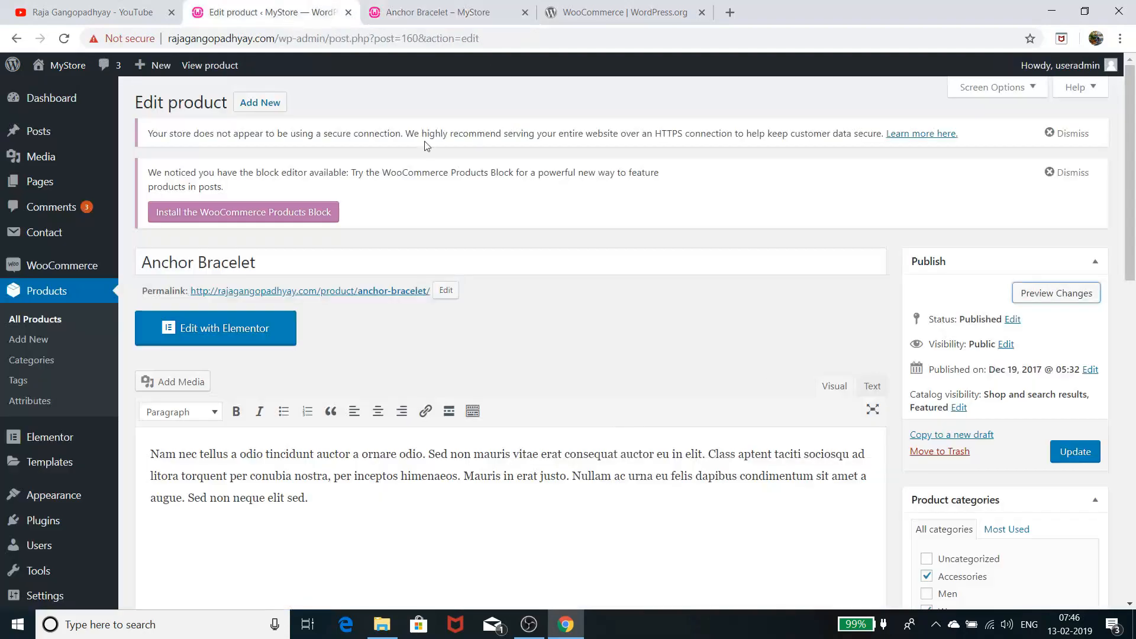
click(1072, 451)
click(426, 16)
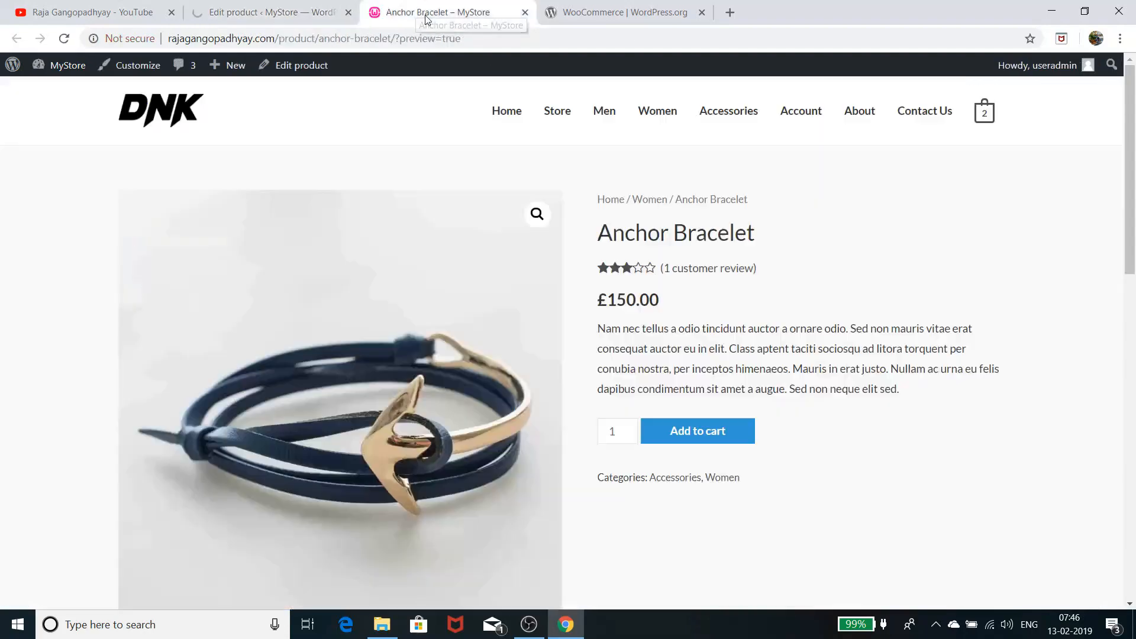
click(64, 38)
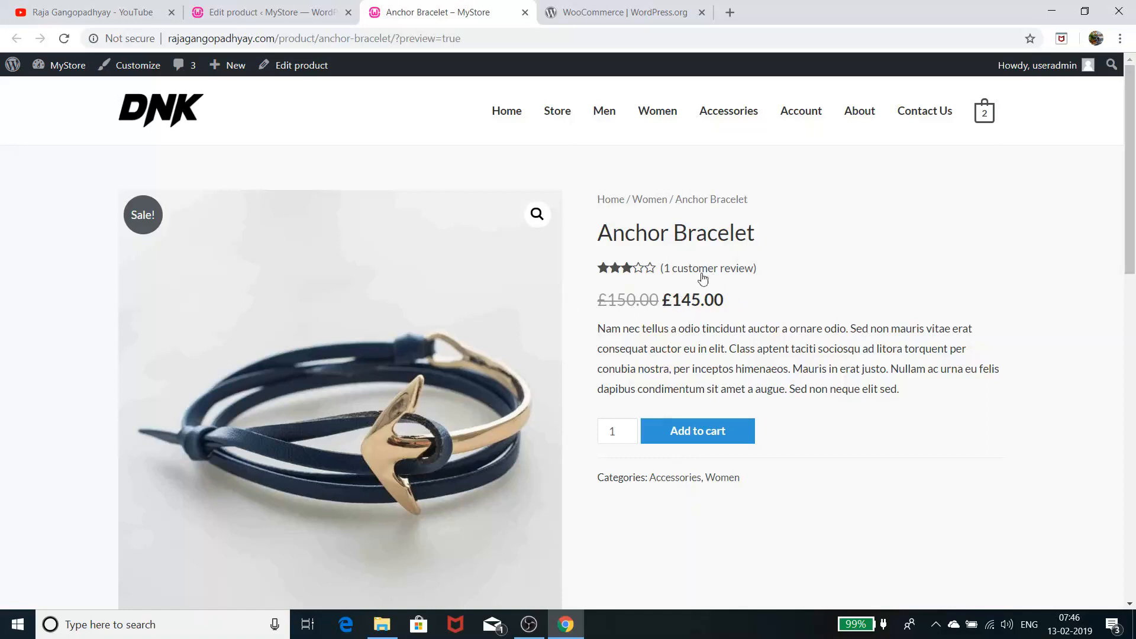
click(268, 19)
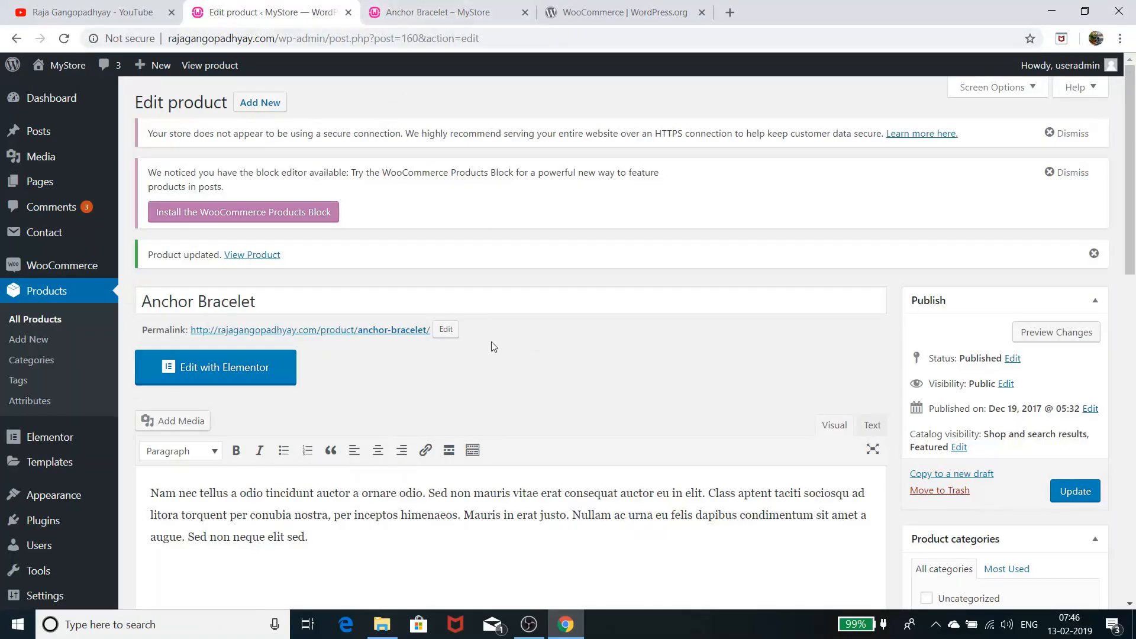
Show Anchor Bracelet's Inventory tab: no SKU, stock management off, In stock
scroll(495, 350, down, 5)
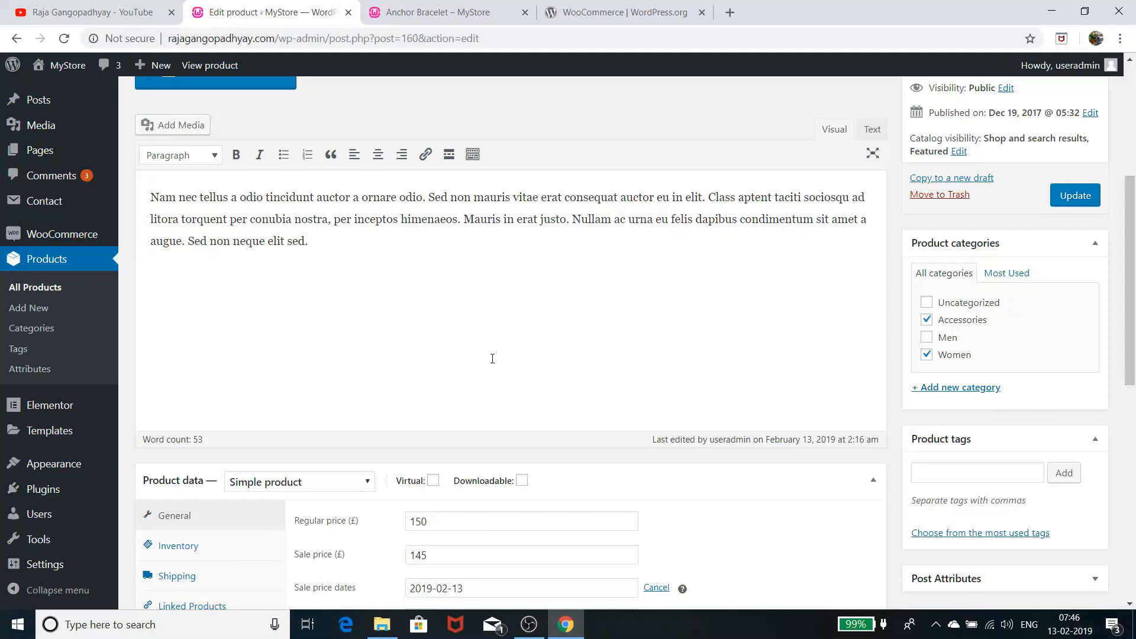
scroll(545, 450, down, 3)
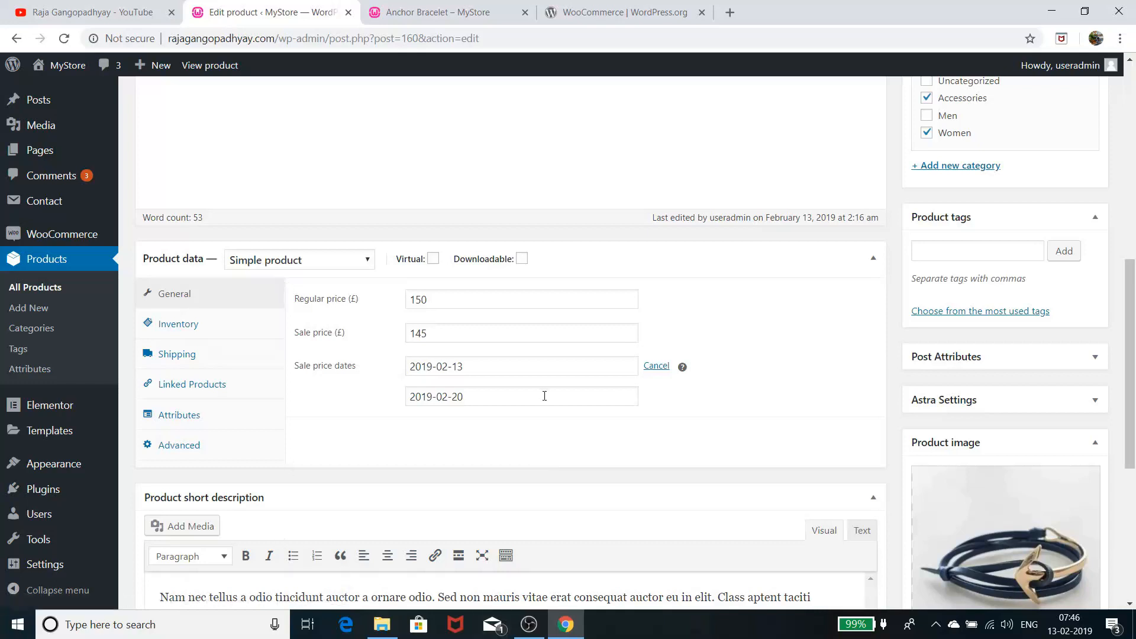
click(235, 336)
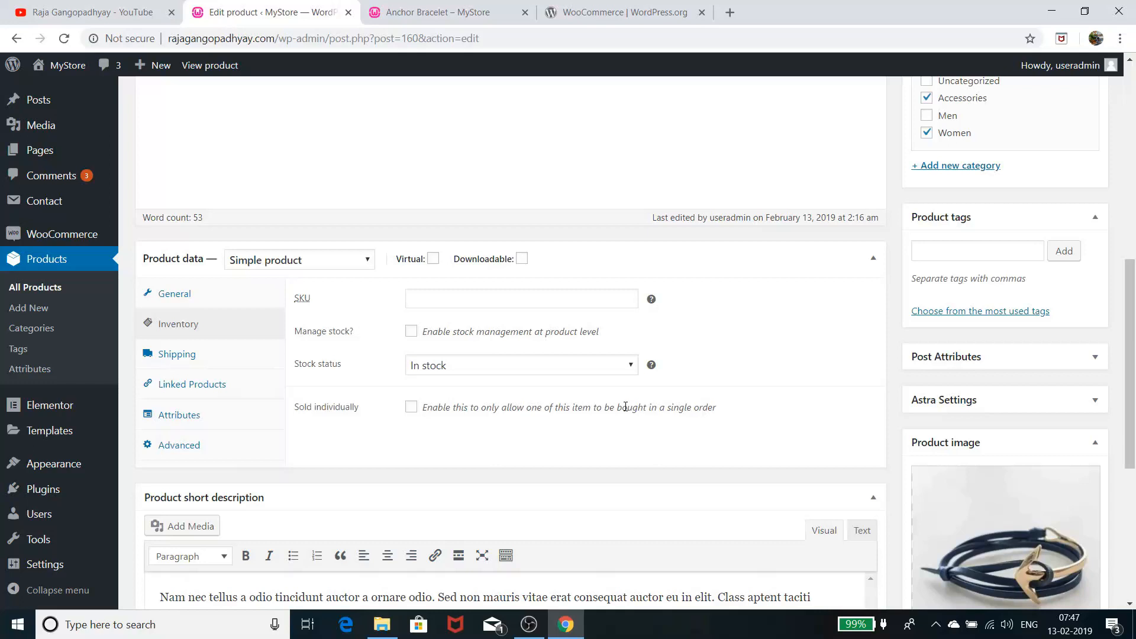
Enable Manage stock for Anchor Bracelet and set the stock quantity to 10
click(411, 333)
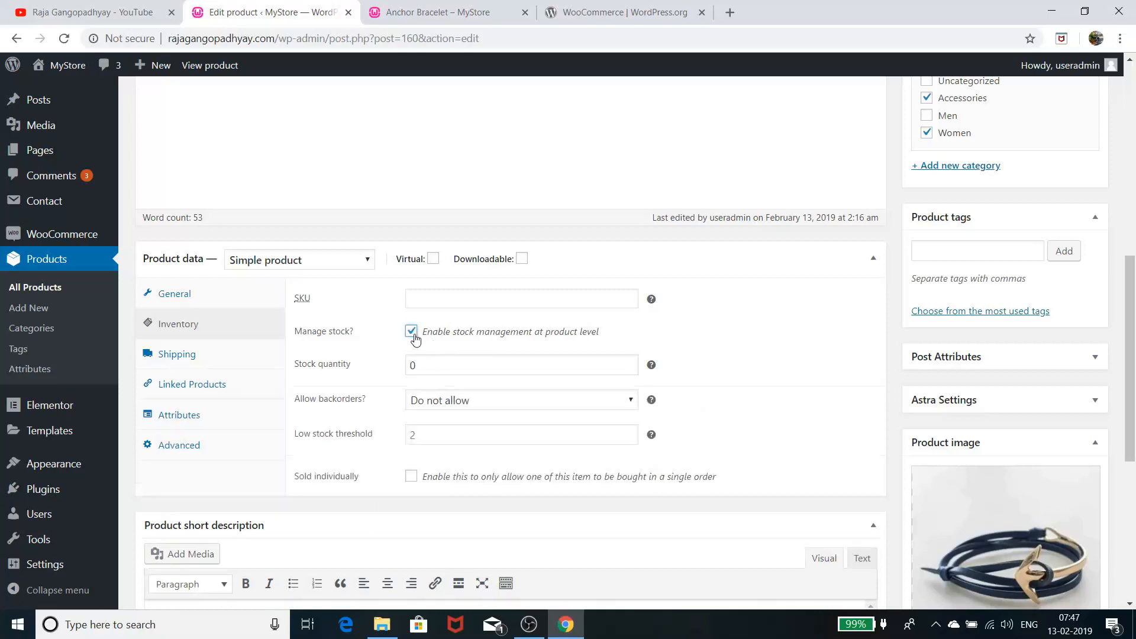
click(412, 333)
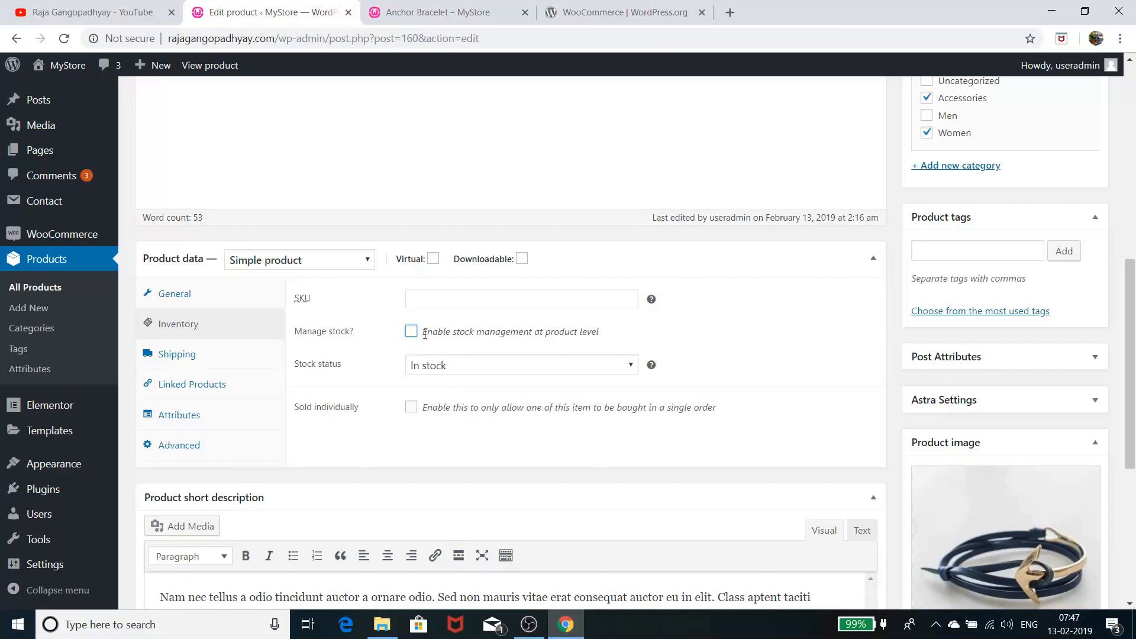
scroll(431, 398, up, 5)
scroll(432, 398, down, 5)
click(411, 331)
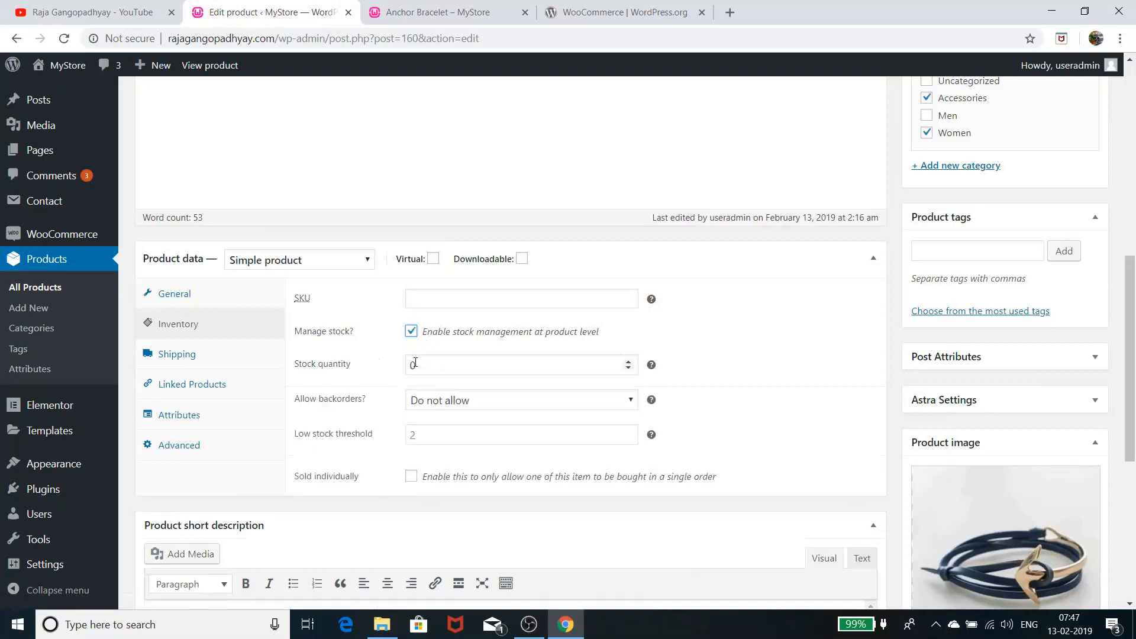
click(416, 363)
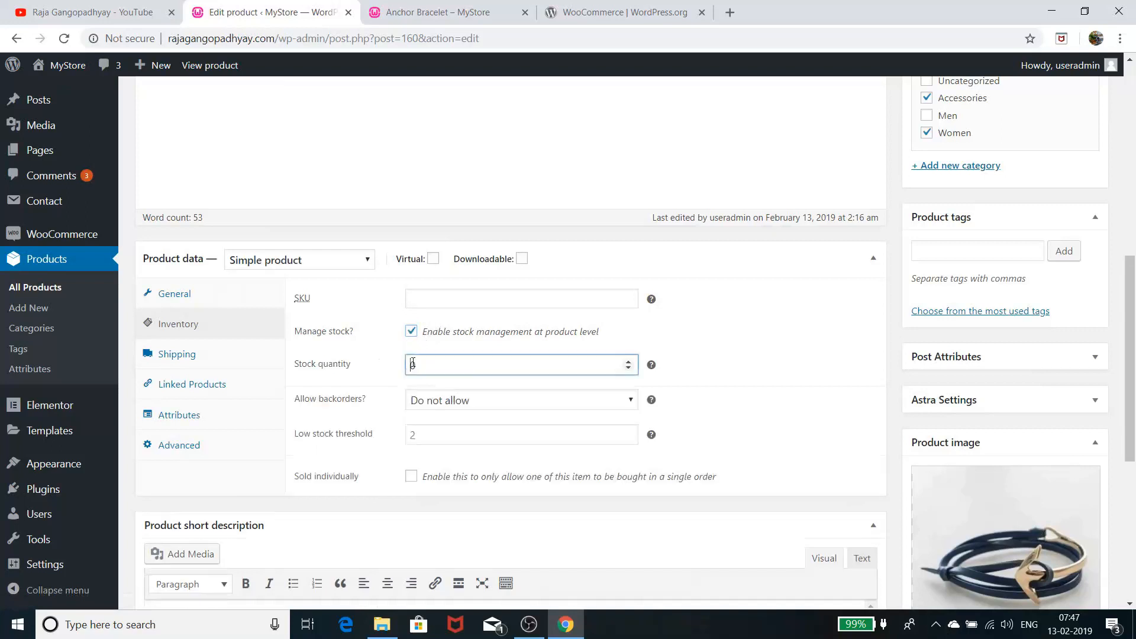
click(629, 363)
click(629, 364)
click(629, 363)
click(629, 363)
click(629, 364)
click(629, 363)
click(629, 363)
click(629, 363)
click(629, 363)
click(629, 363)
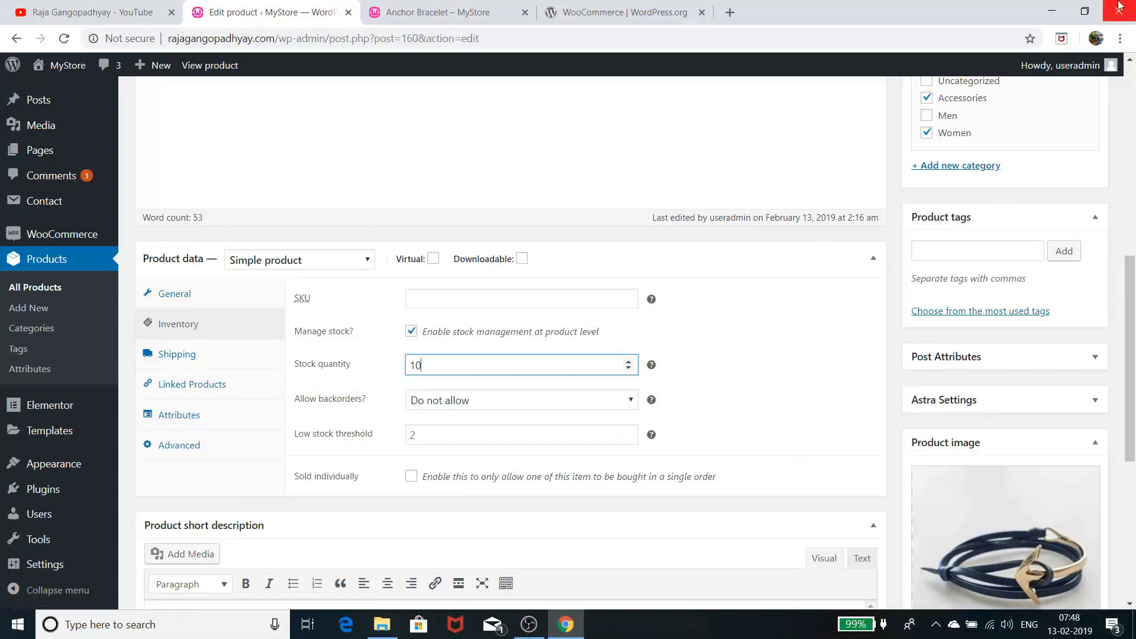
click(522, 406)
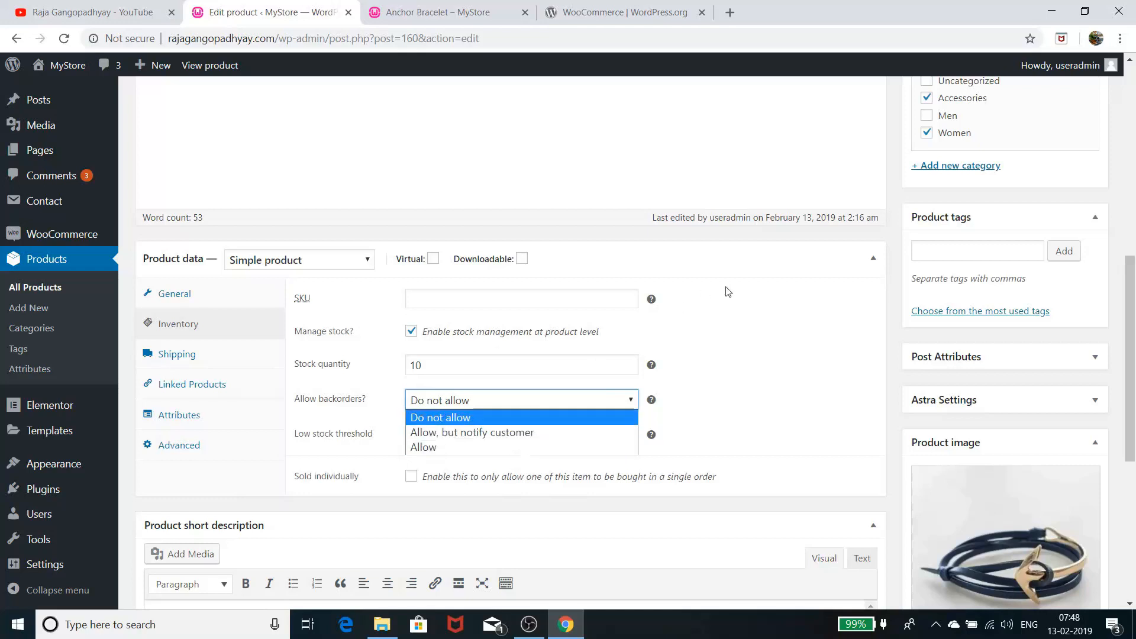
click(808, 328)
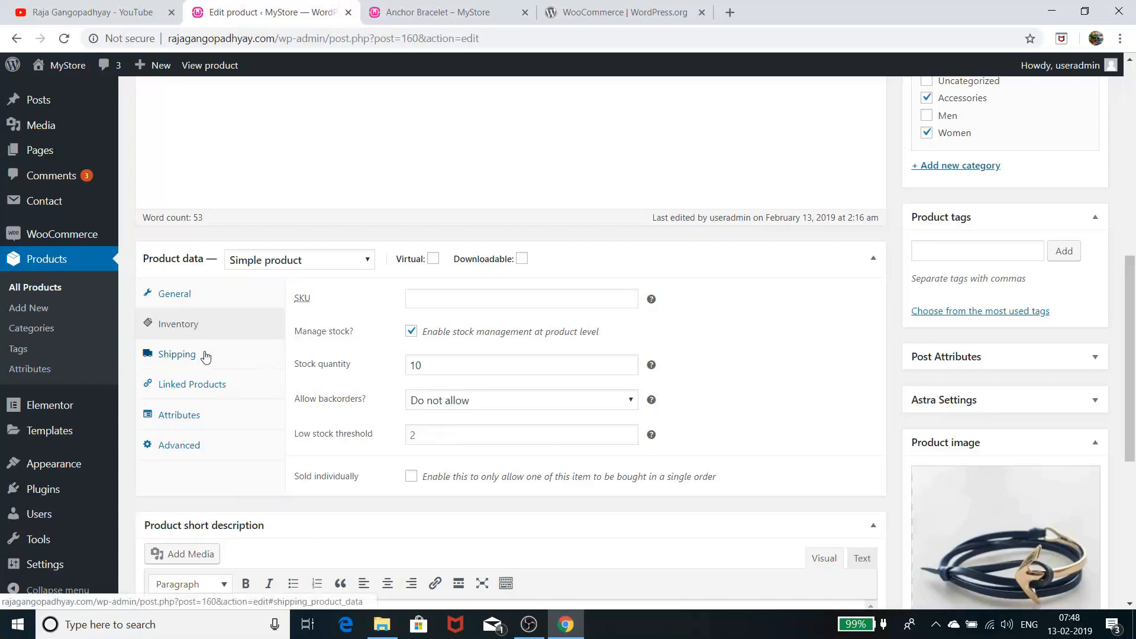
Check Anchor Bracelet's shipping fields (0 kg, no dimensions, no class), then go to WooCommerce Orders
click(184, 355)
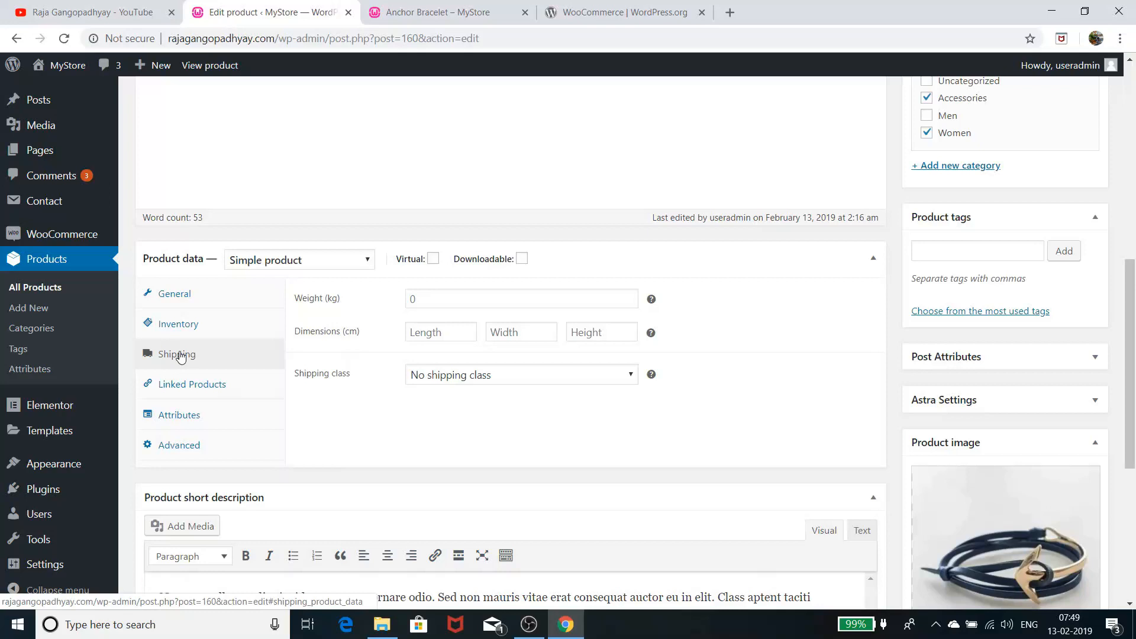
click(52, 236)
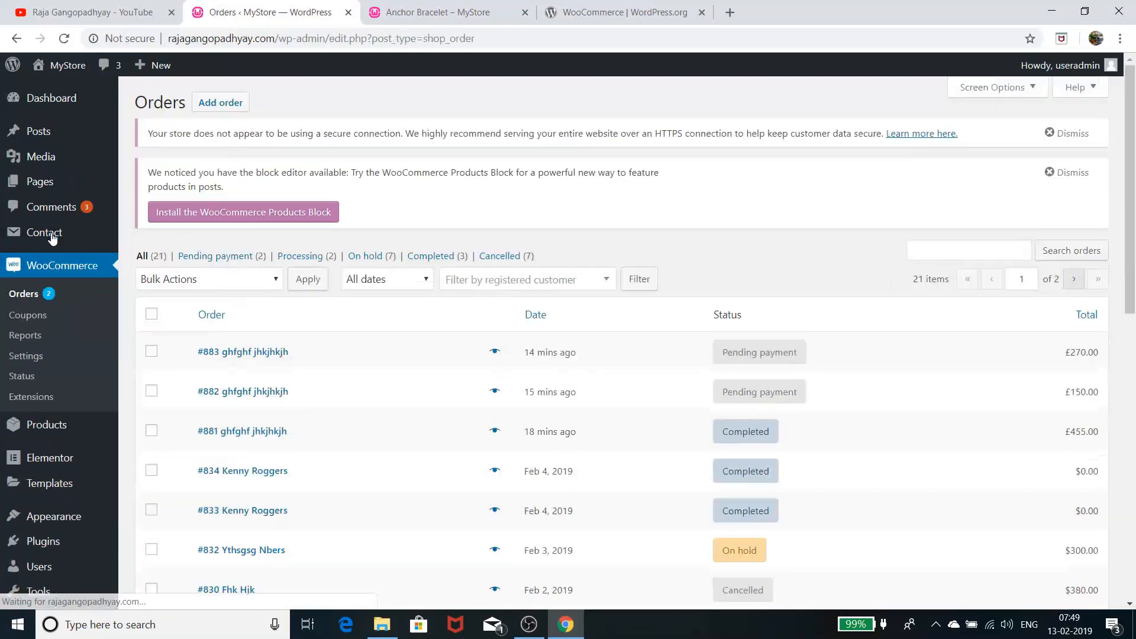
Look over the WooCommerce Shipping zones settings, then go to the All Products list
click(19, 357)
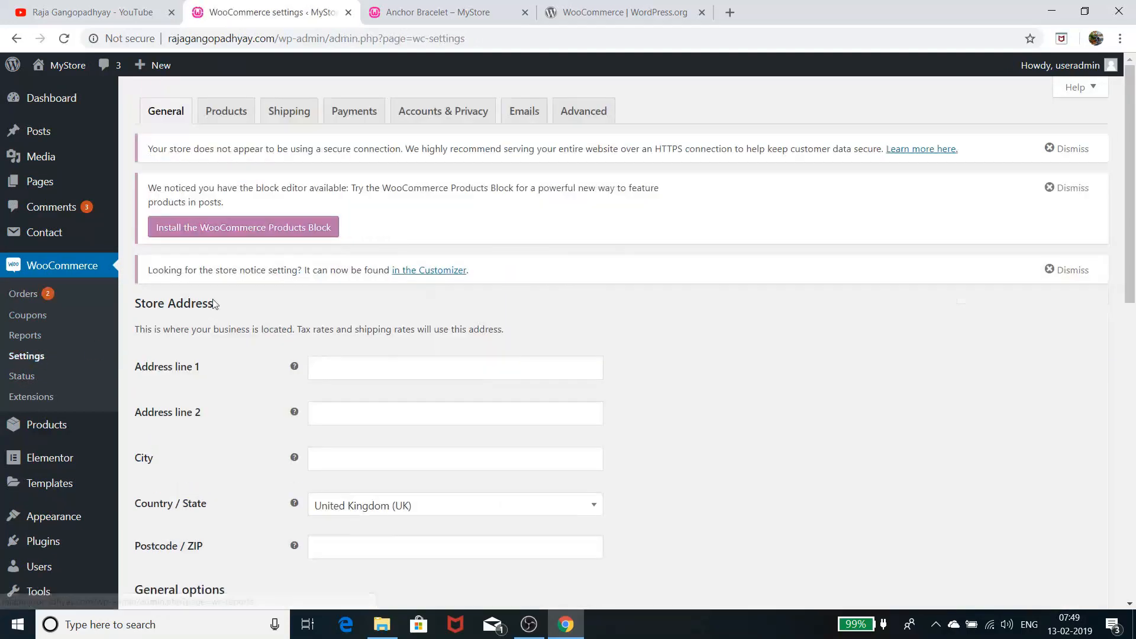
click(288, 112)
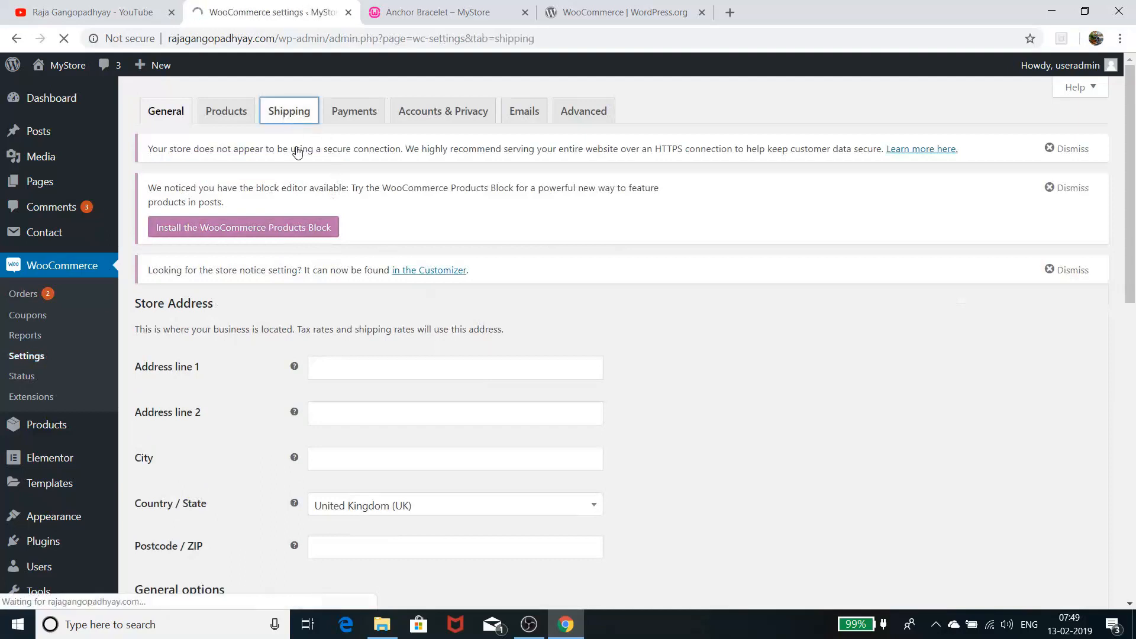
scroll(317, 391, down, 6)
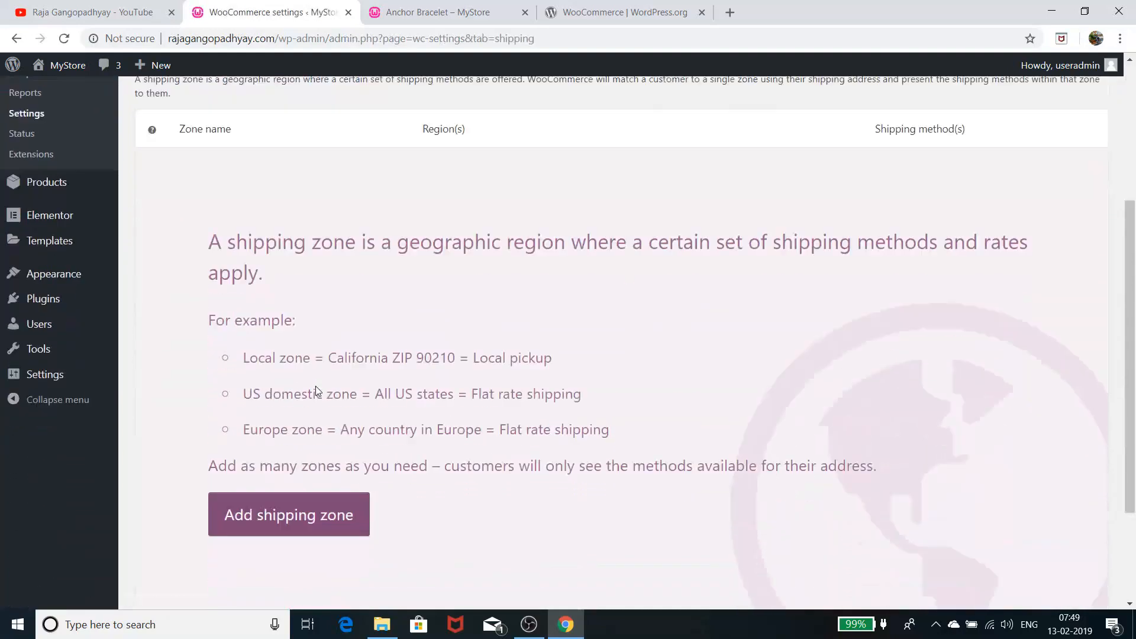
scroll(316, 391, up, 5)
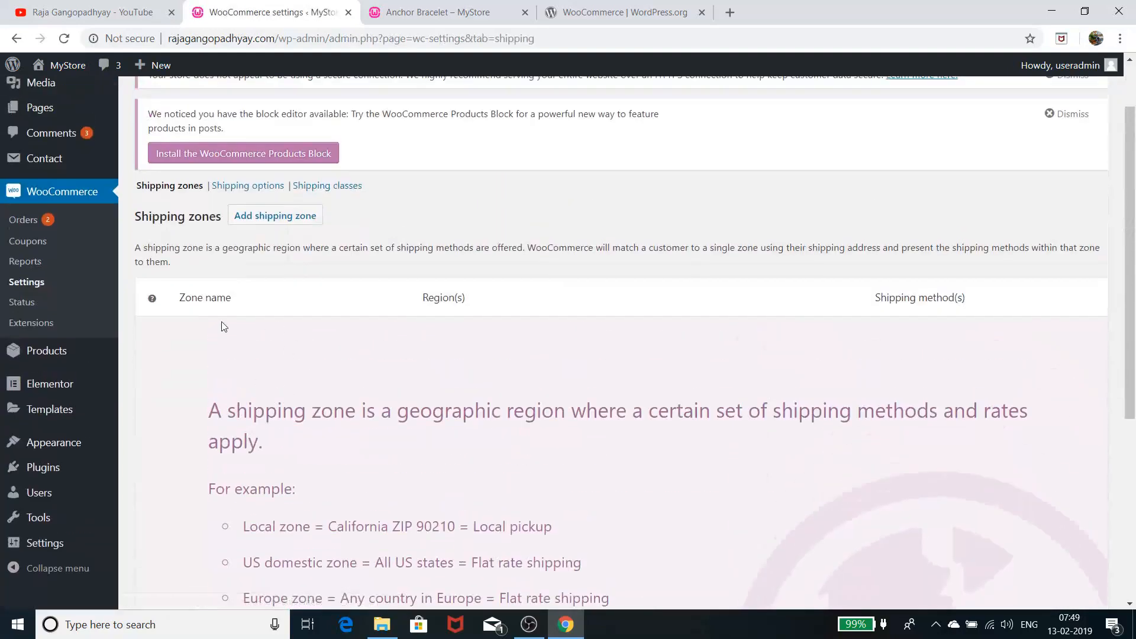
click(48, 358)
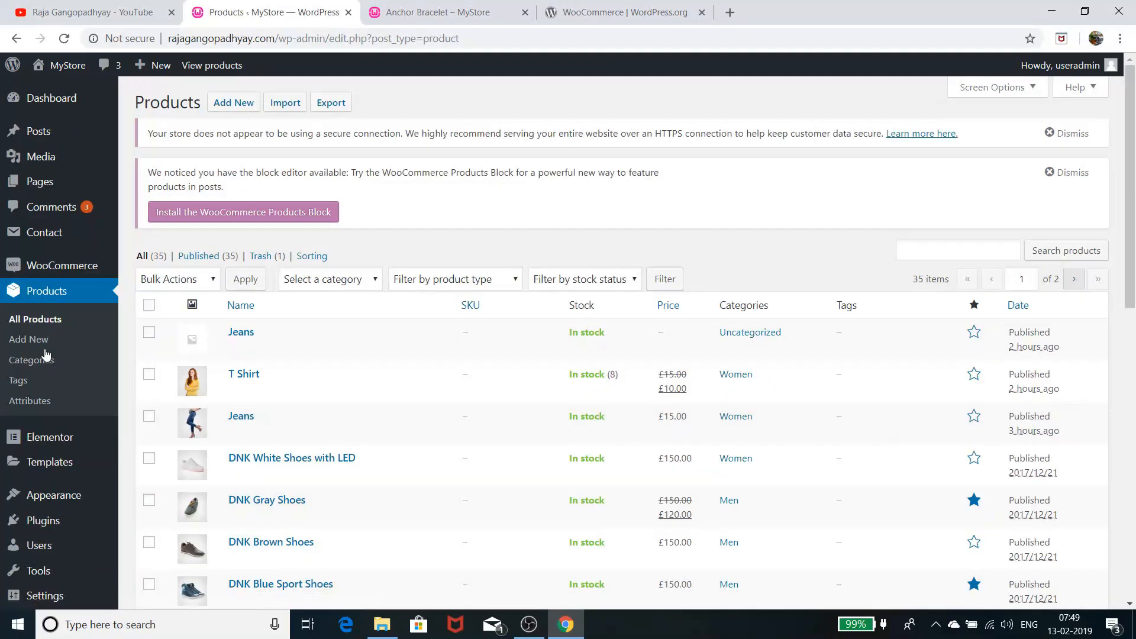
Find DNK White Shoes with LED in the product list and open it for editing
scroll(290, 461, down, 4)
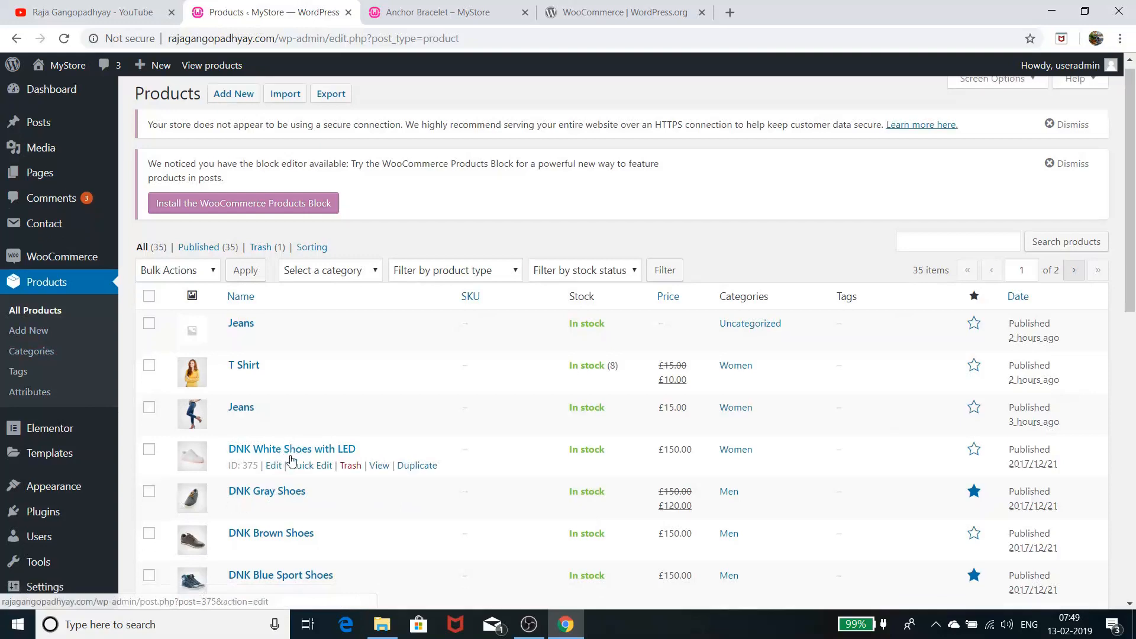
scroll(293, 465, down, 3)
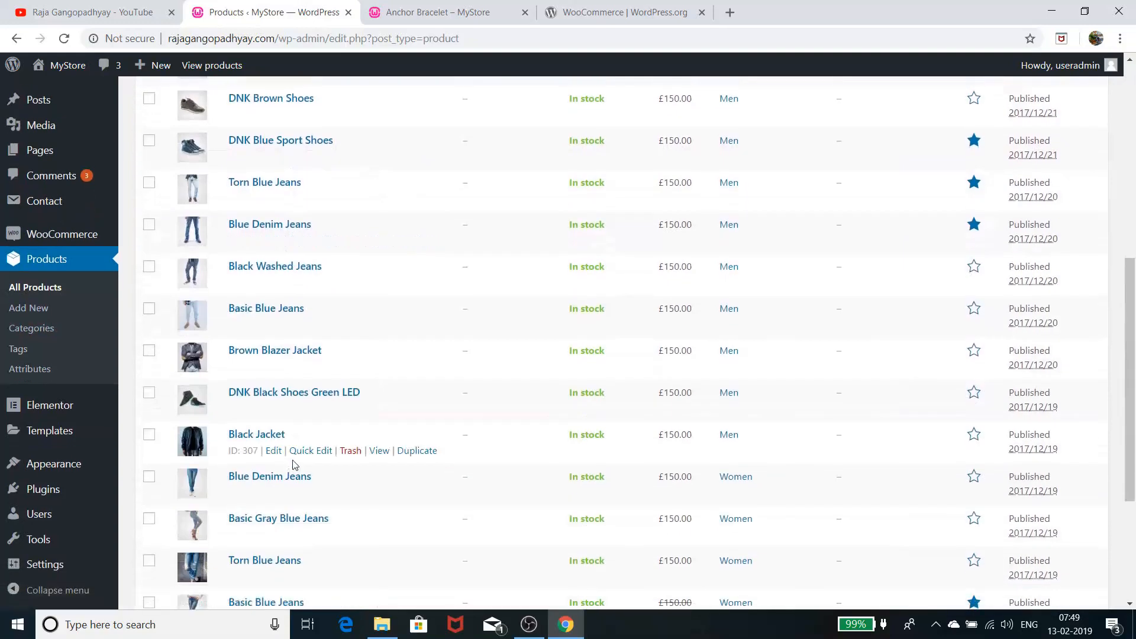
scroll(293, 462, up, 6)
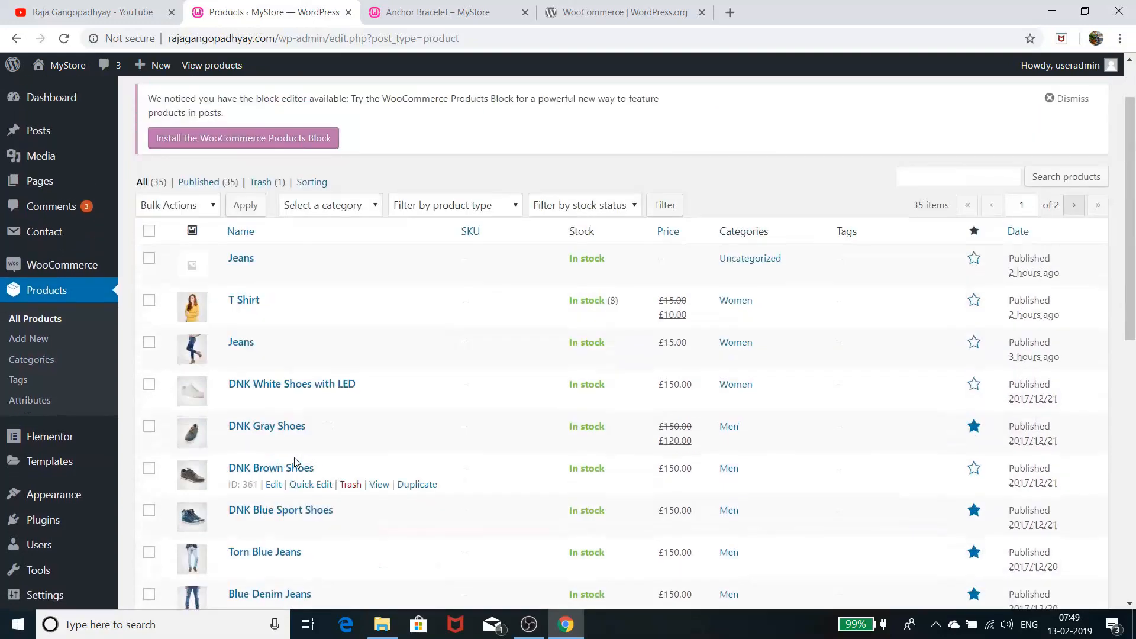
scroll(294, 459, down, 2)
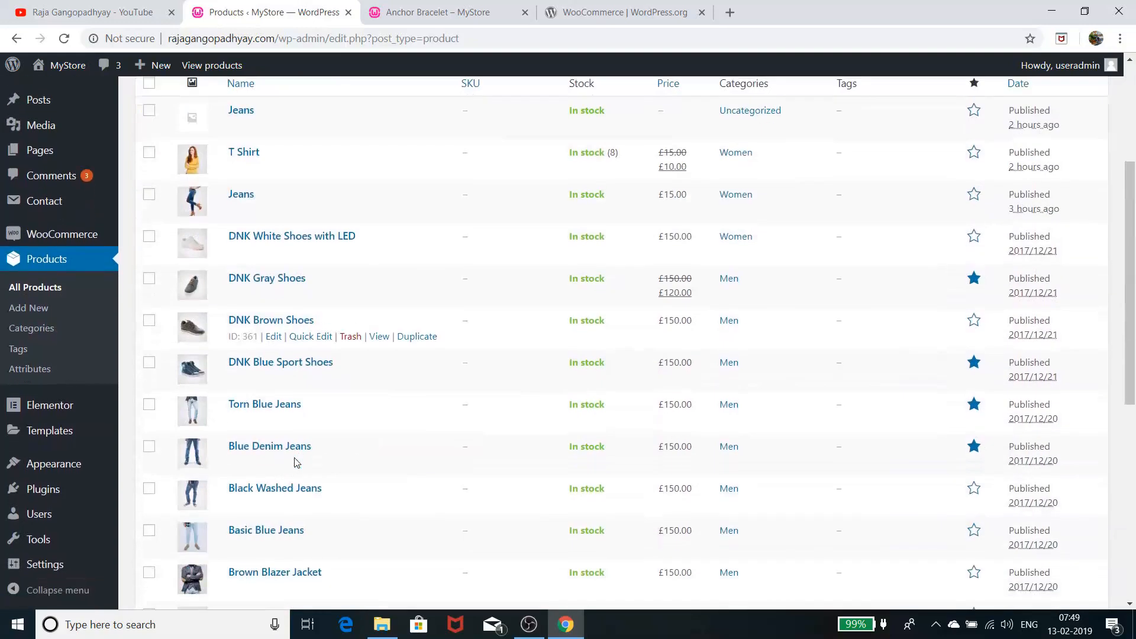
click(284, 237)
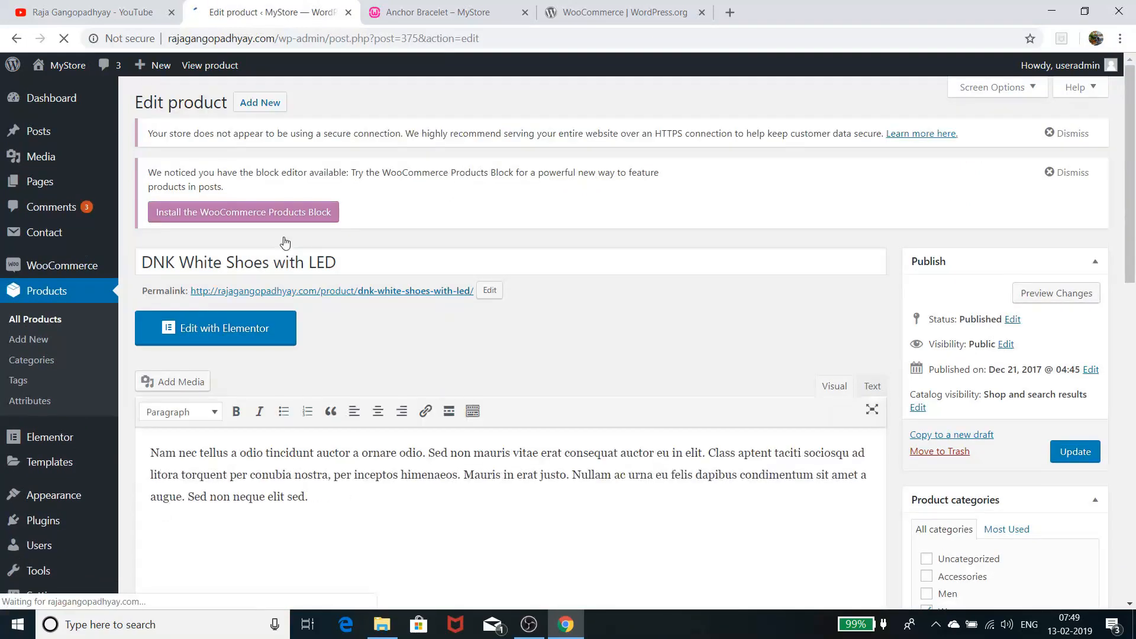
Inspect the shoes' Shipping and Linked Products settings, then return to the Anchor Bracelet preview
scroll(350, 414, down, 10)
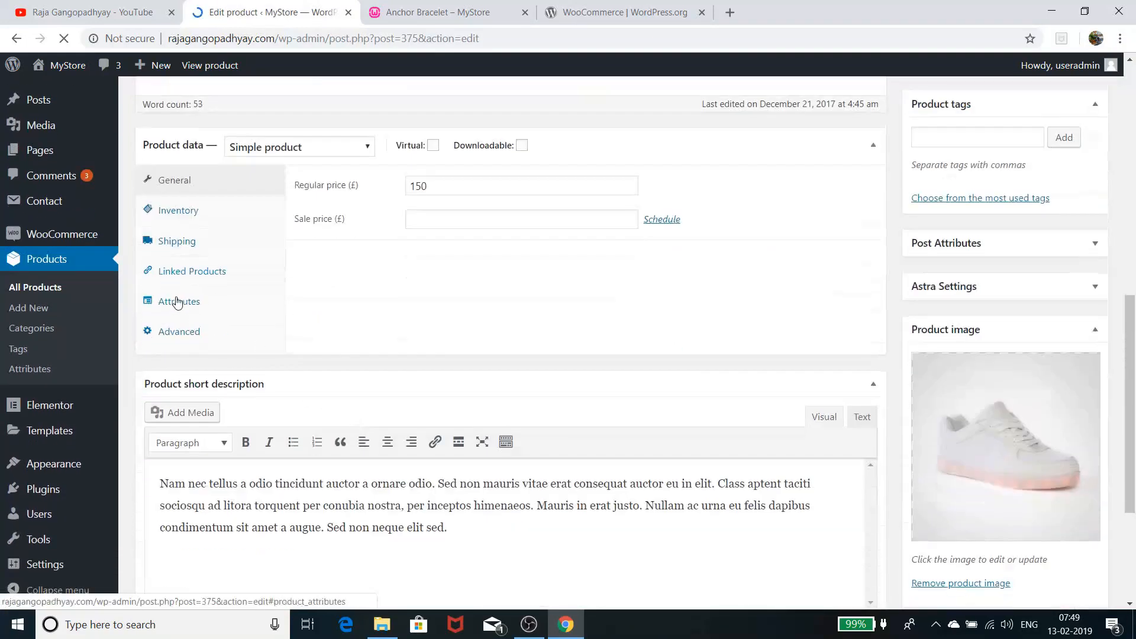
click(195, 246)
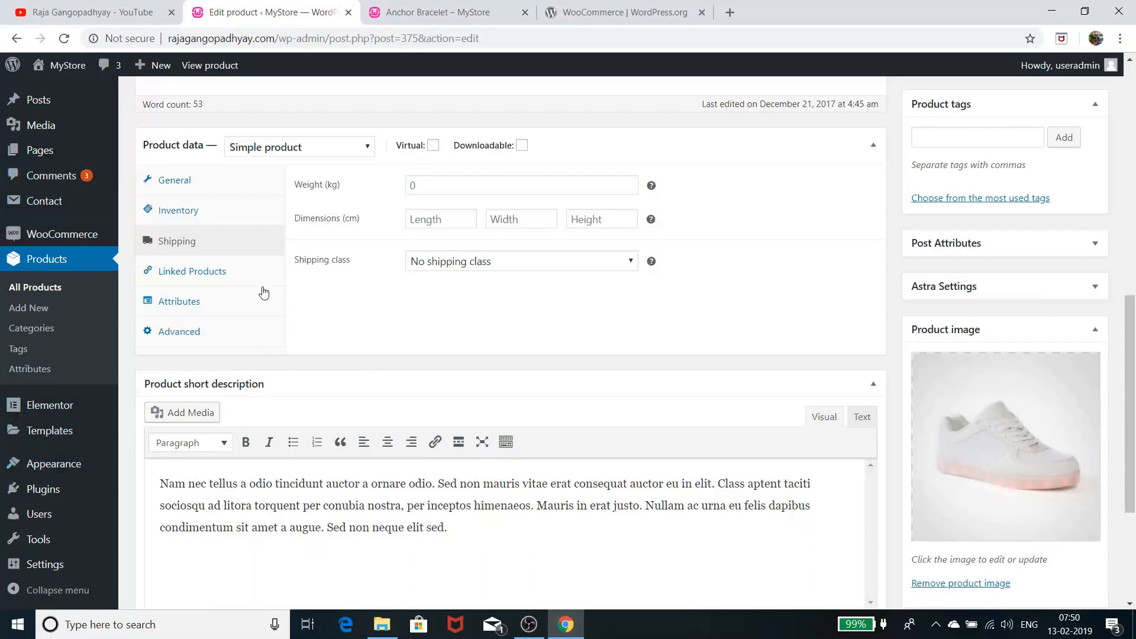
click(234, 278)
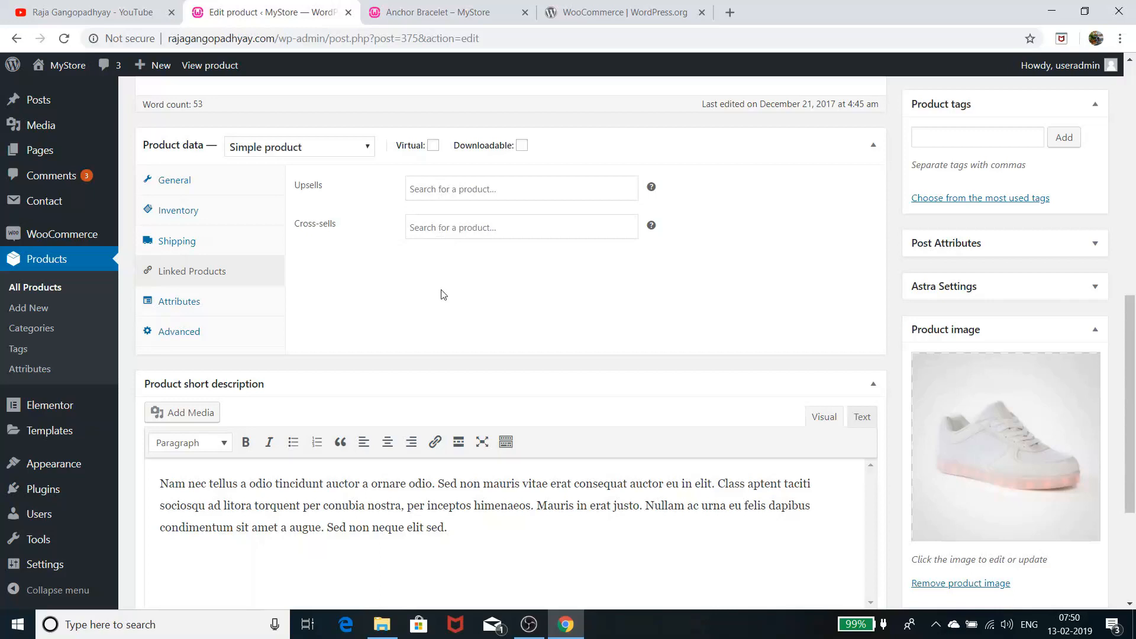
click(430, 10)
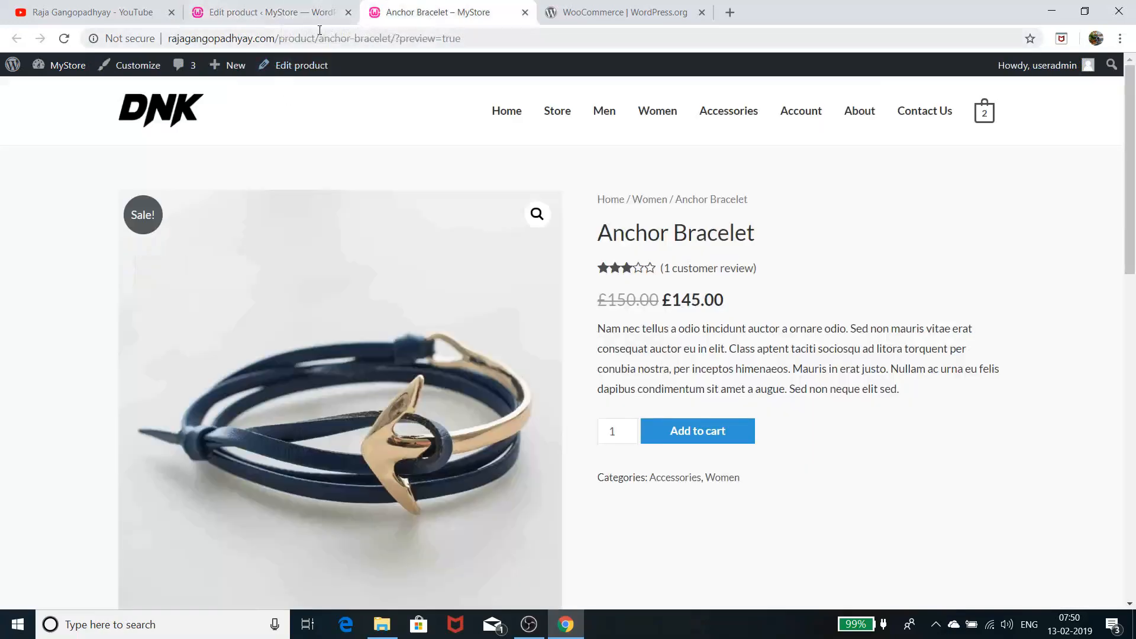
Close the shoes' editing tab and reopen Anchor Bracelet in the product editor
click(348, 11)
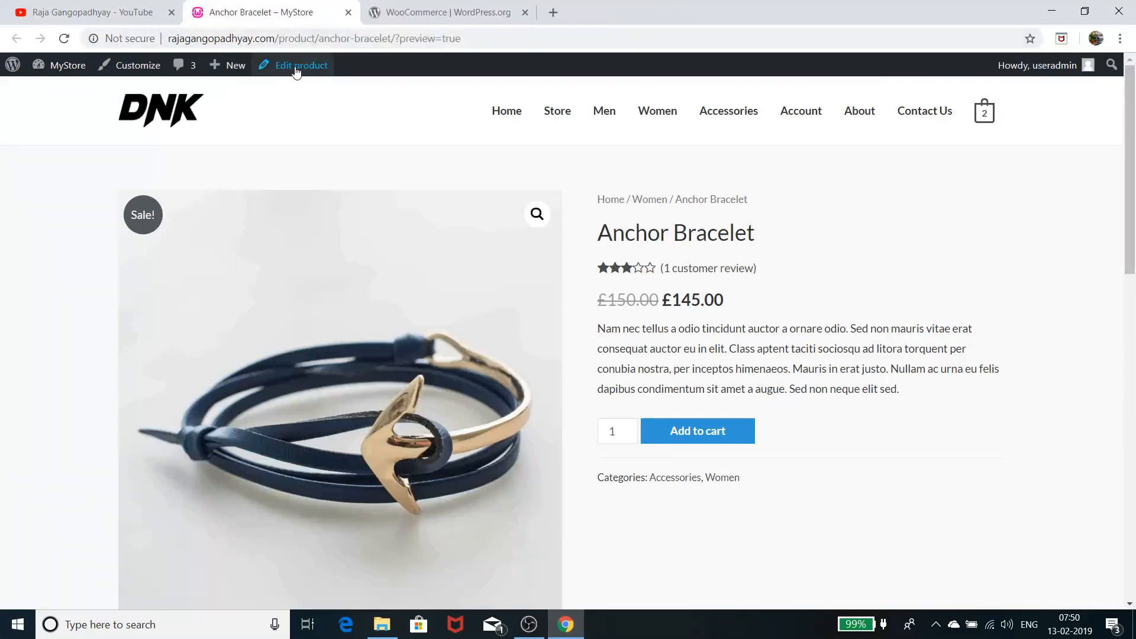
click(298, 68)
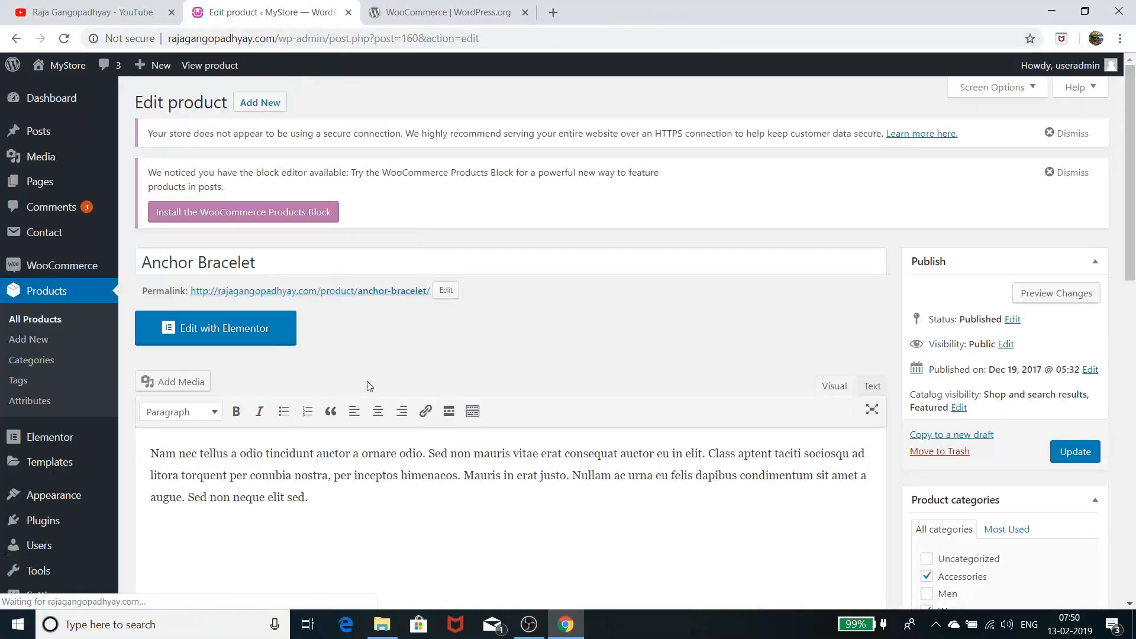
scroll(370, 385, down, 5)
scroll(385, 384, up, 5)
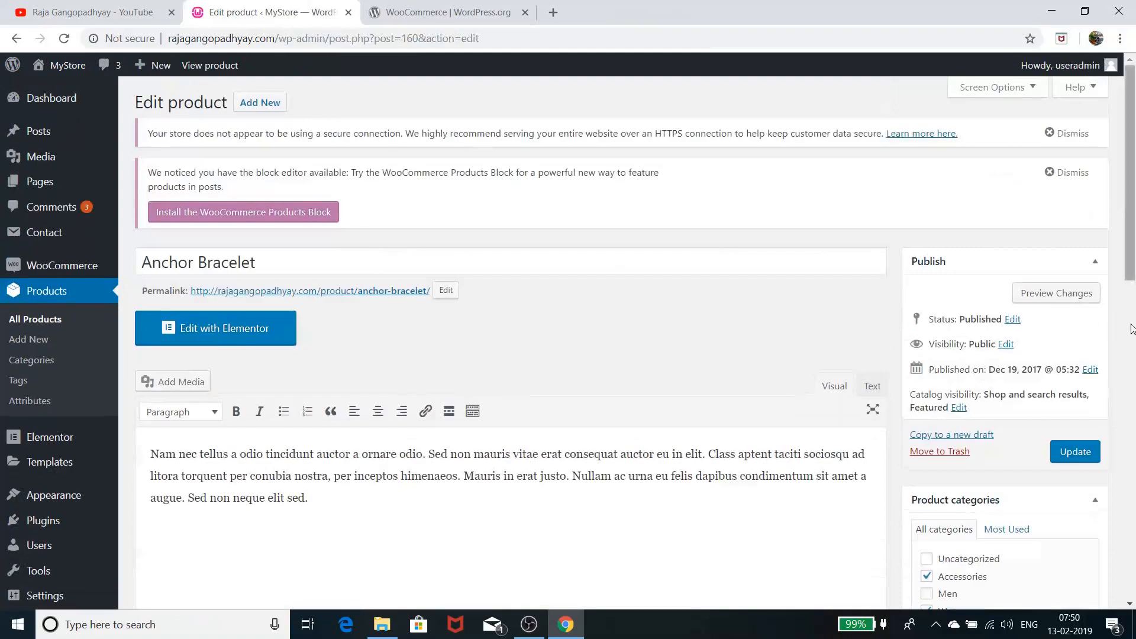
Preview Anchor Bracelet in the store, then return to its pricing: 150 regular, 145 sale
click(1047, 295)
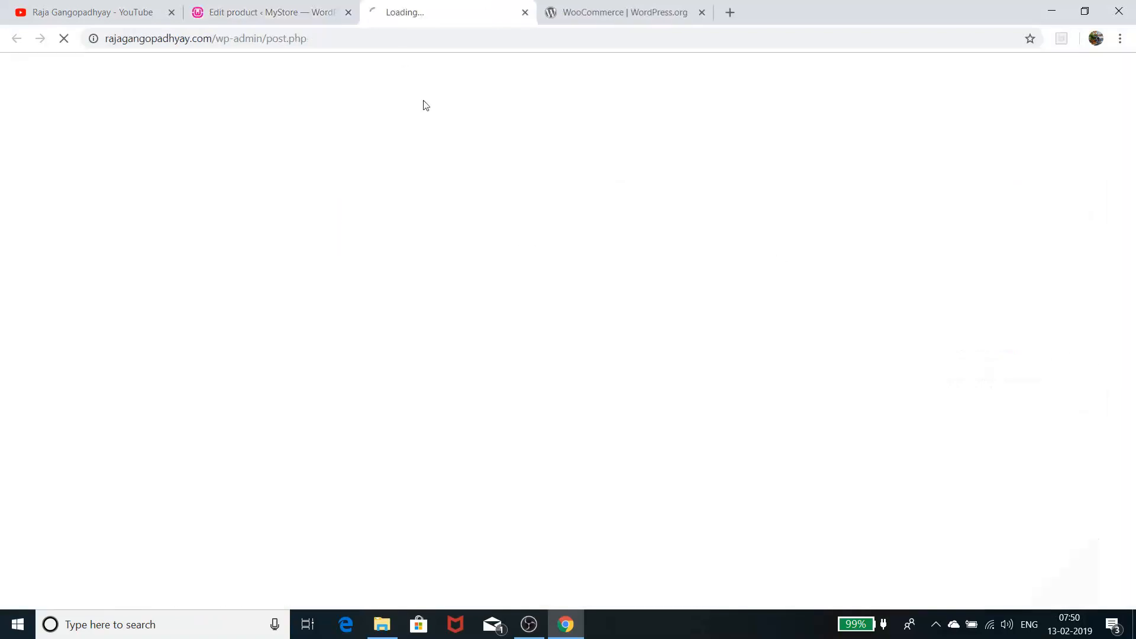
scroll(470, 383, down, 7)
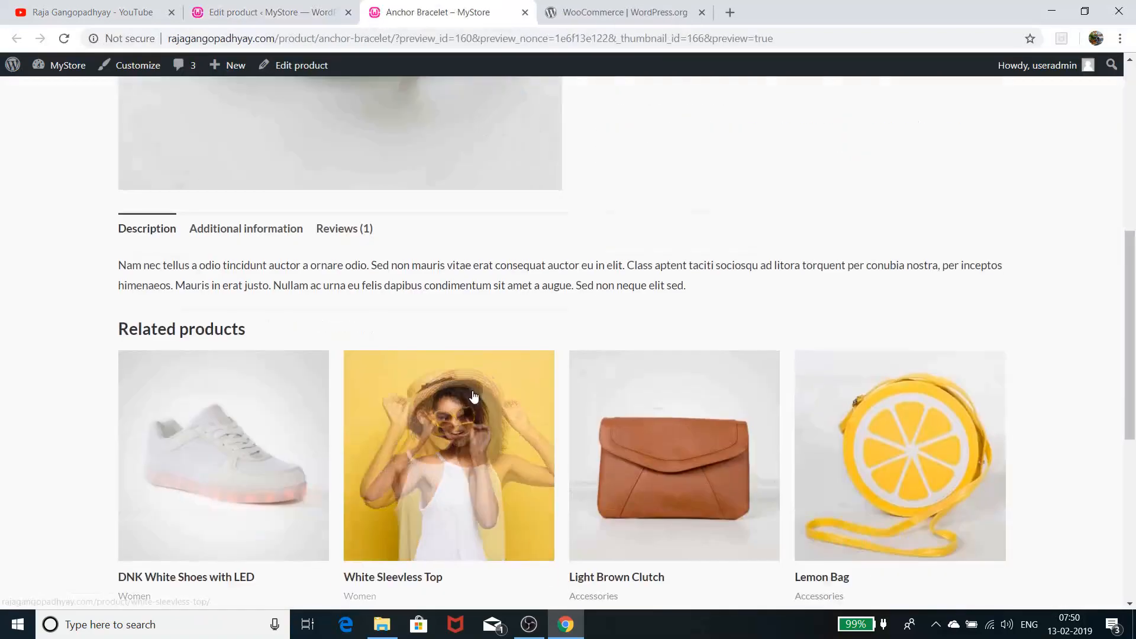
scroll(473, 395, down, 6)
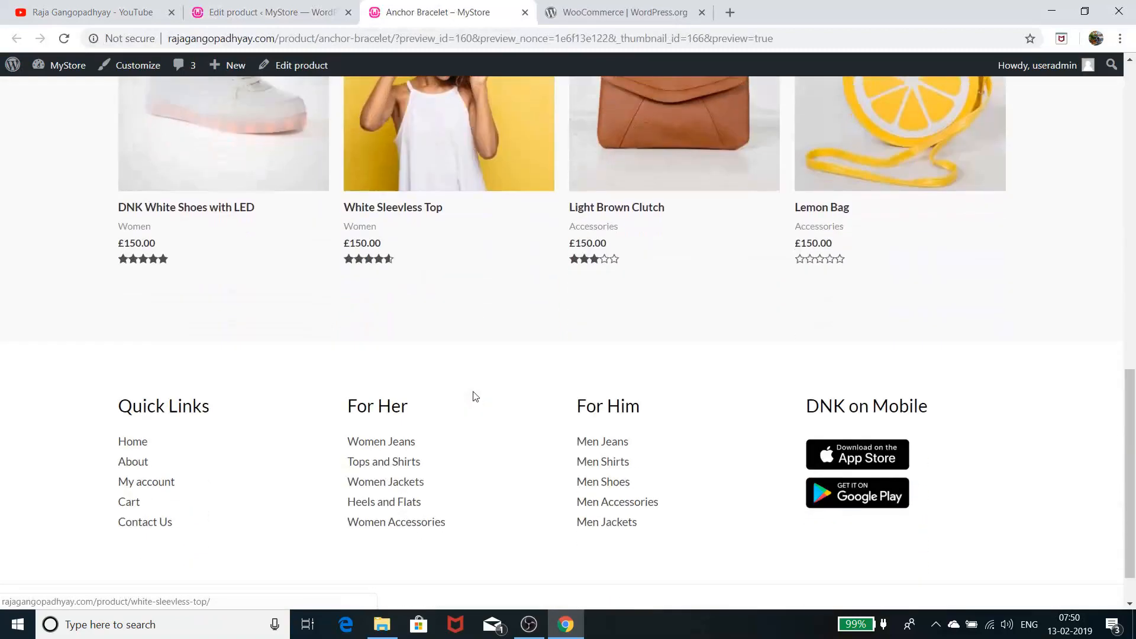
scroll(474, 393, up, 5)
scroll(473, 391, up, 1)
click(266, 12)
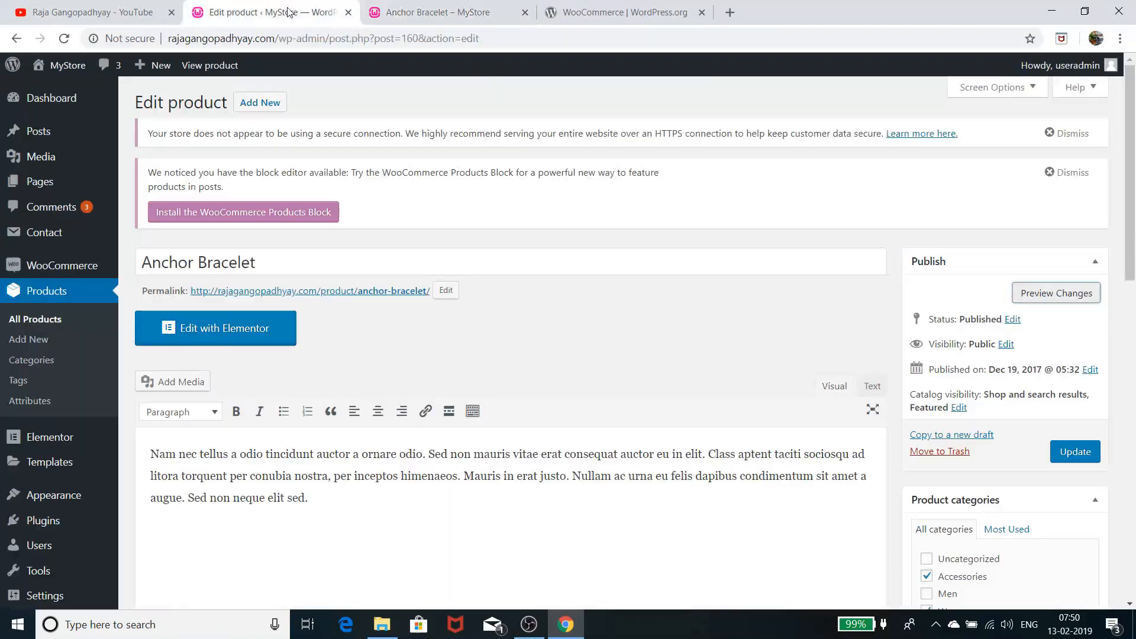
scroll(387, 364, down, 8)
scroll(387, 364, down, 1)
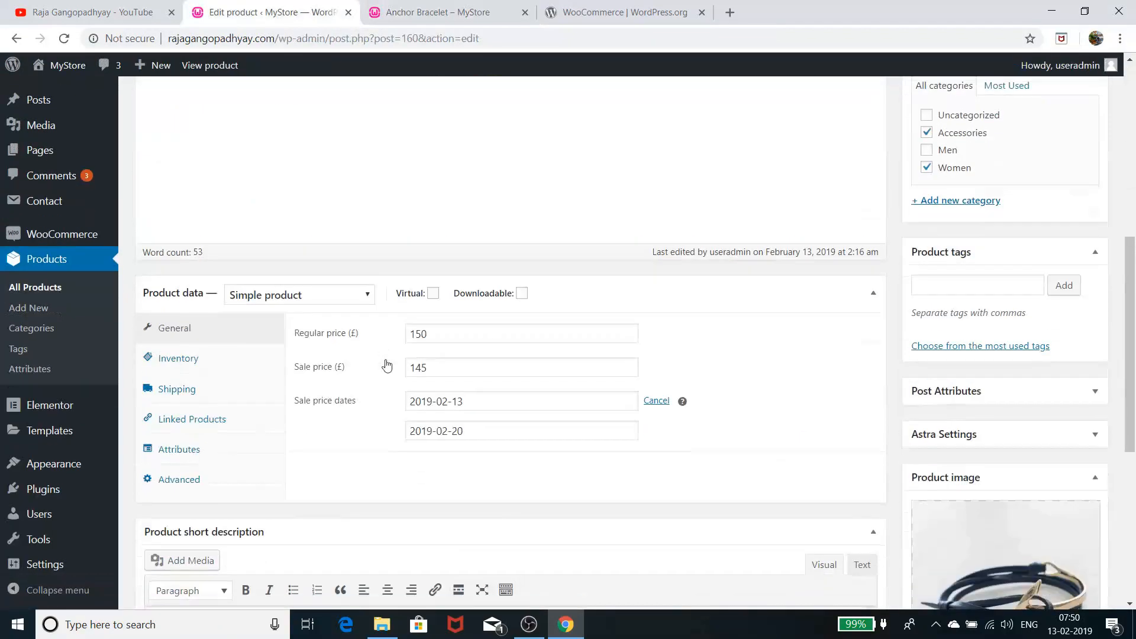
In Linked Products, search 'bra', add Boho Bangle Bracelet (#169) as an upsell, and update the product
click(194, 418)
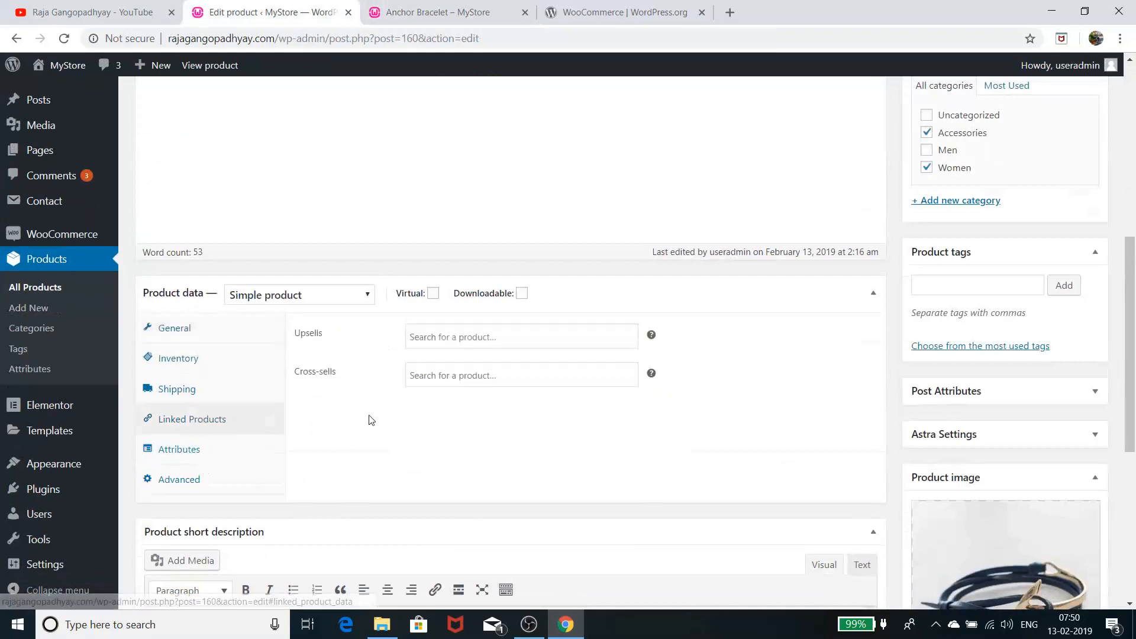
click(462, 341)
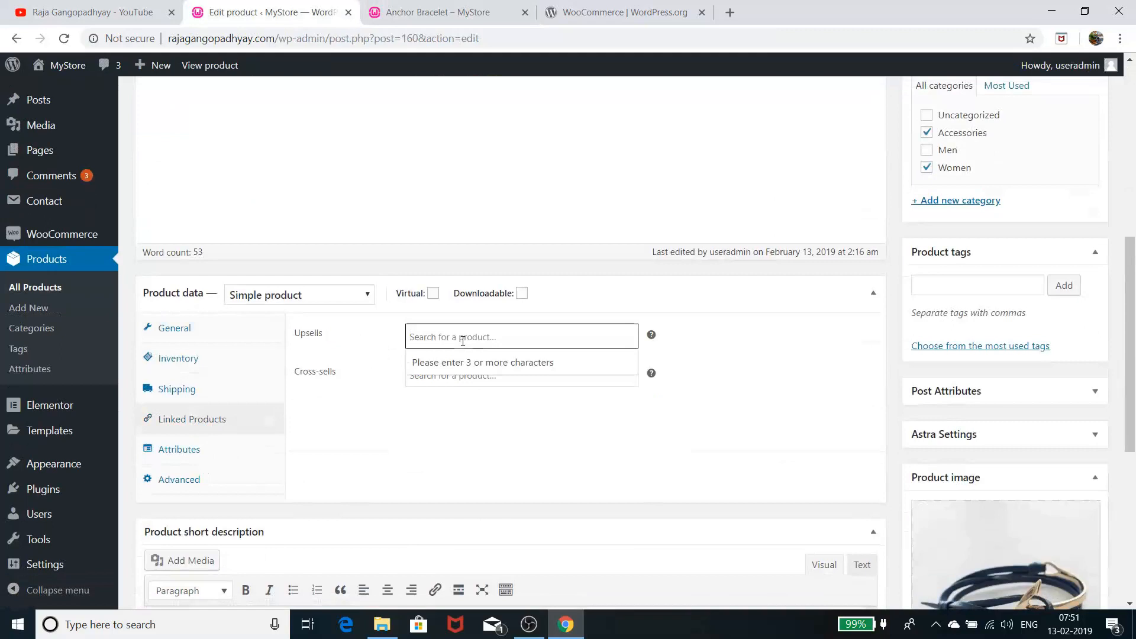
text(bra)
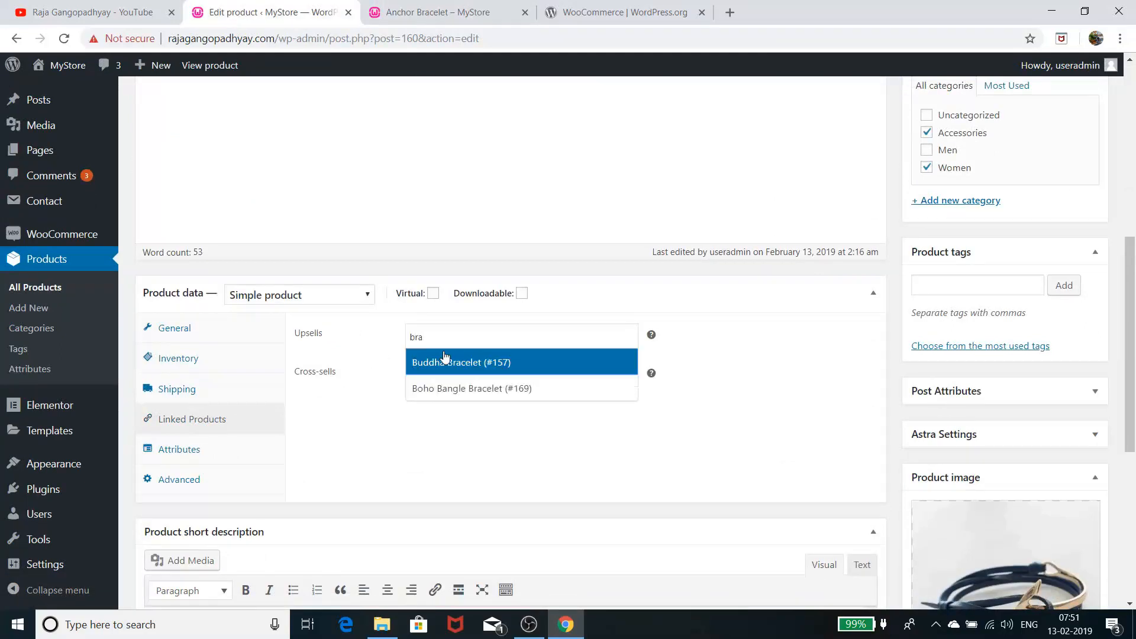
click(482, 395)
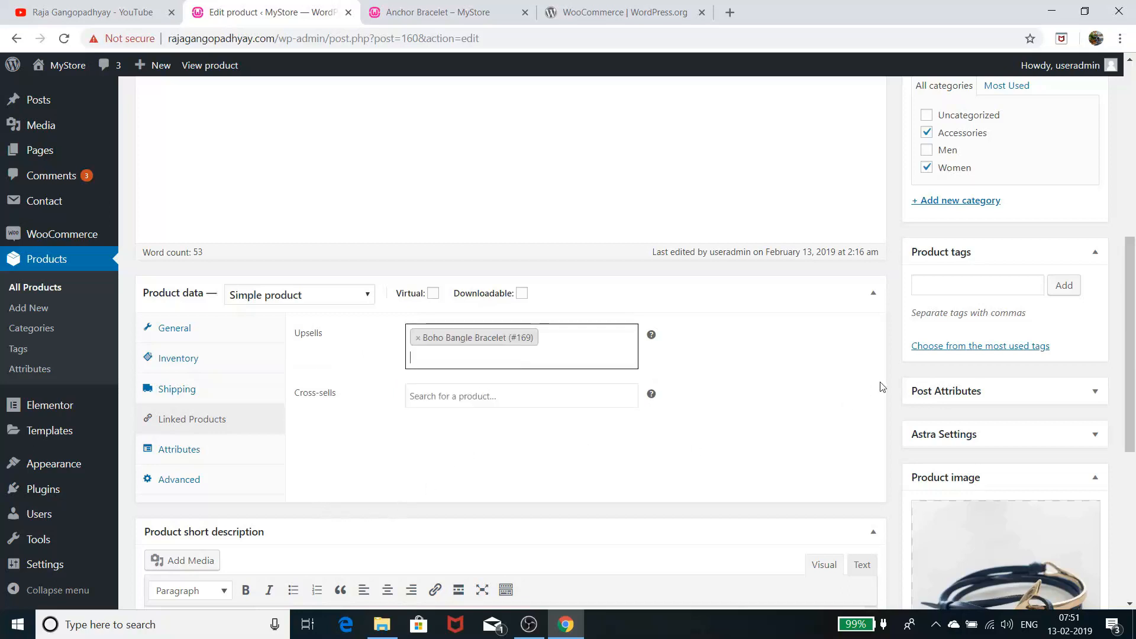
scroll(887, 387, up, 8)
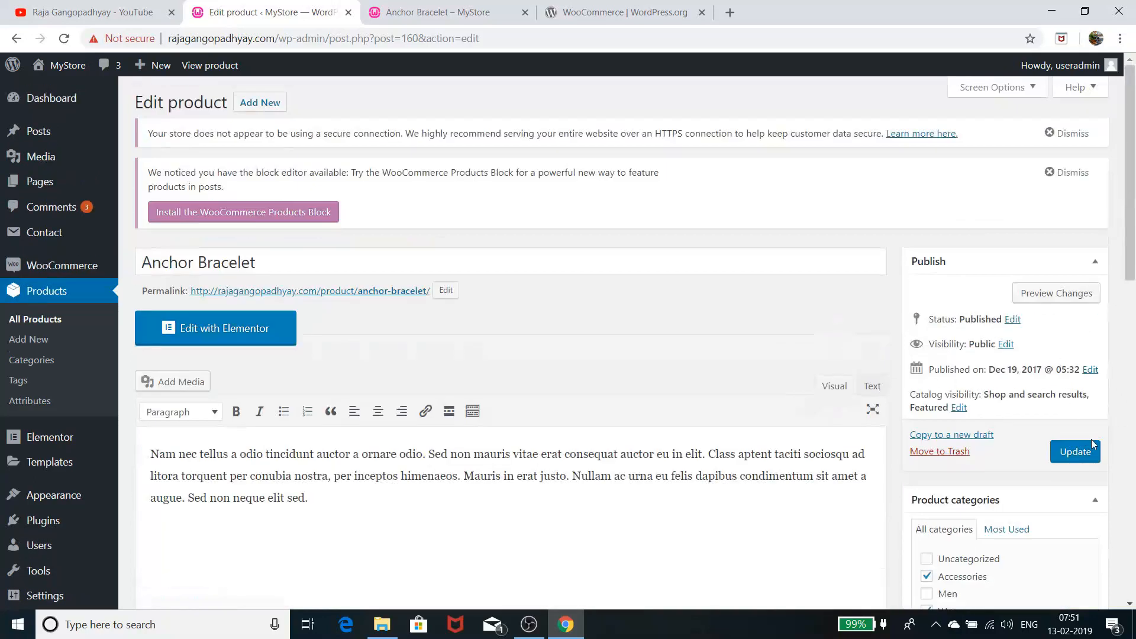
click(1075, 453)
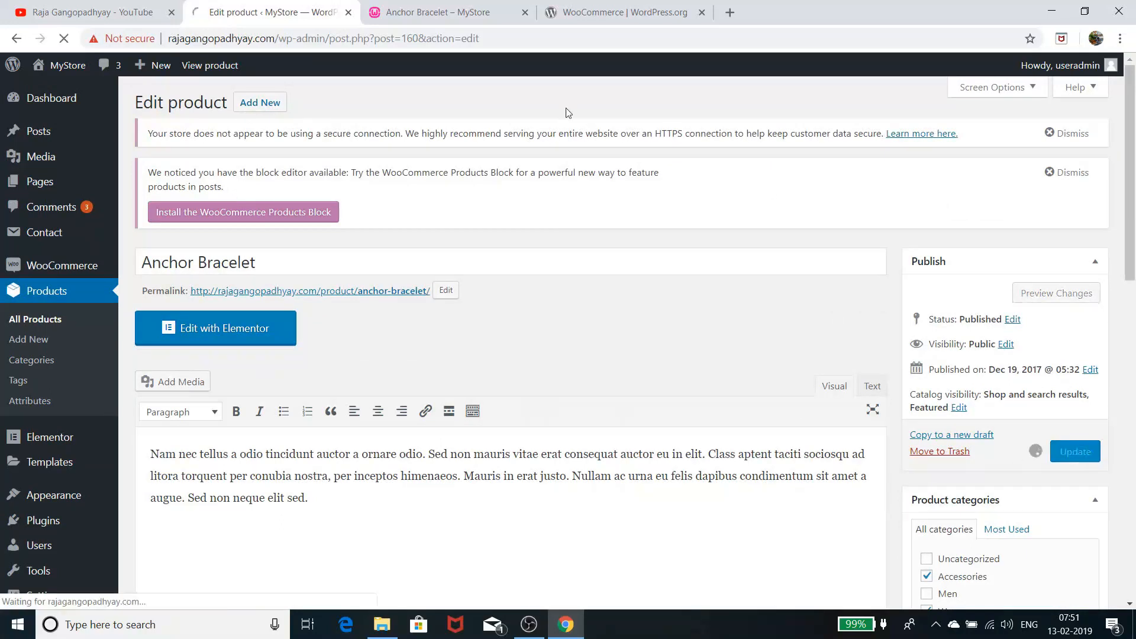
Reload the Anchor Bracelet preview to show Boho Bangle Bracelet at £150.00 under 'You may also like'
click(444, 13)
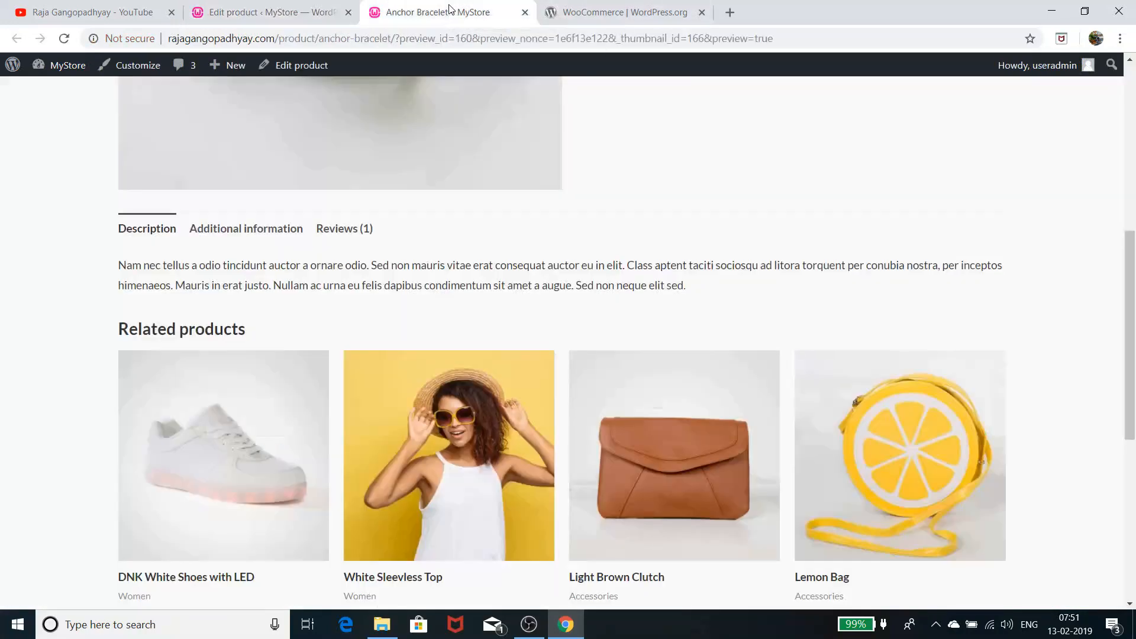
click(63, 39)
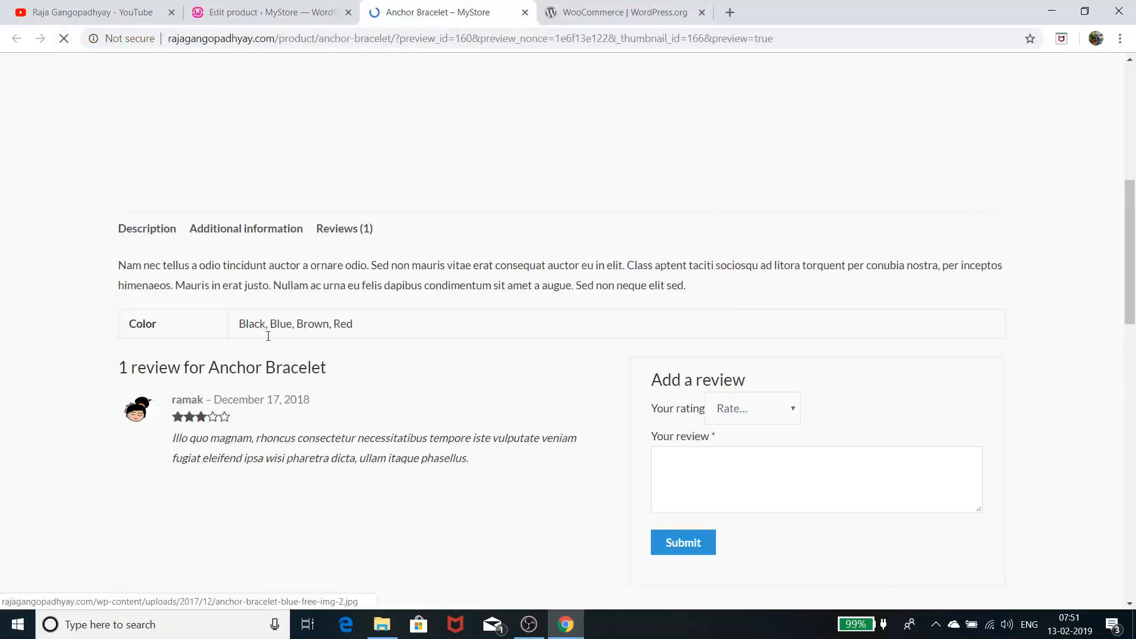
scroll(308, 366, down, 5)
scroll(339, 407, up, 4)
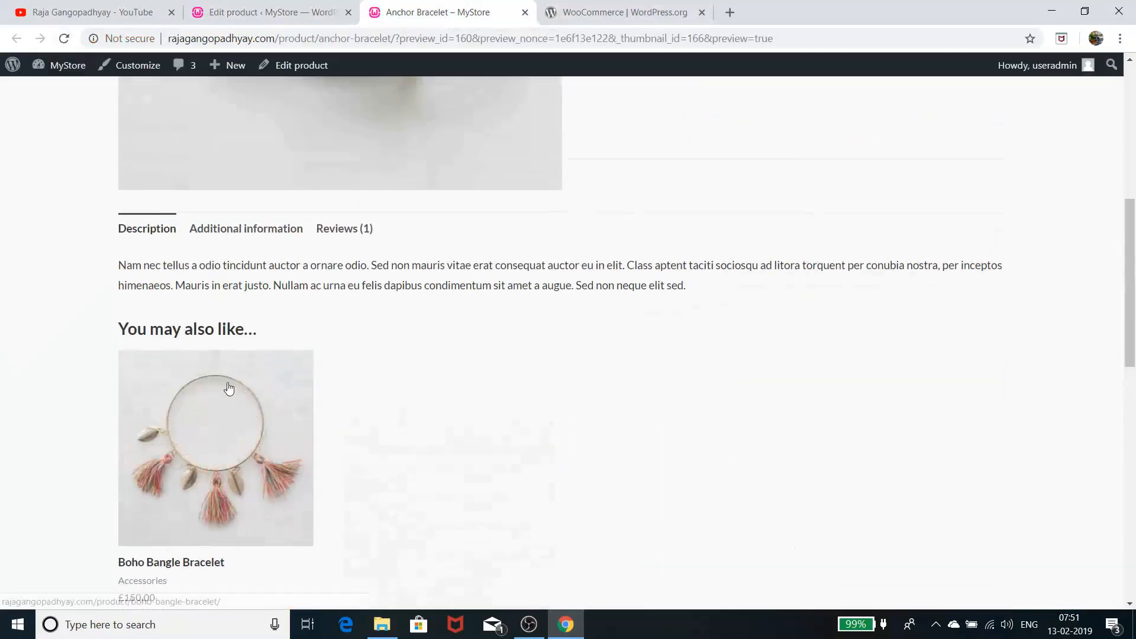
scroll(315, 437, down, 2)
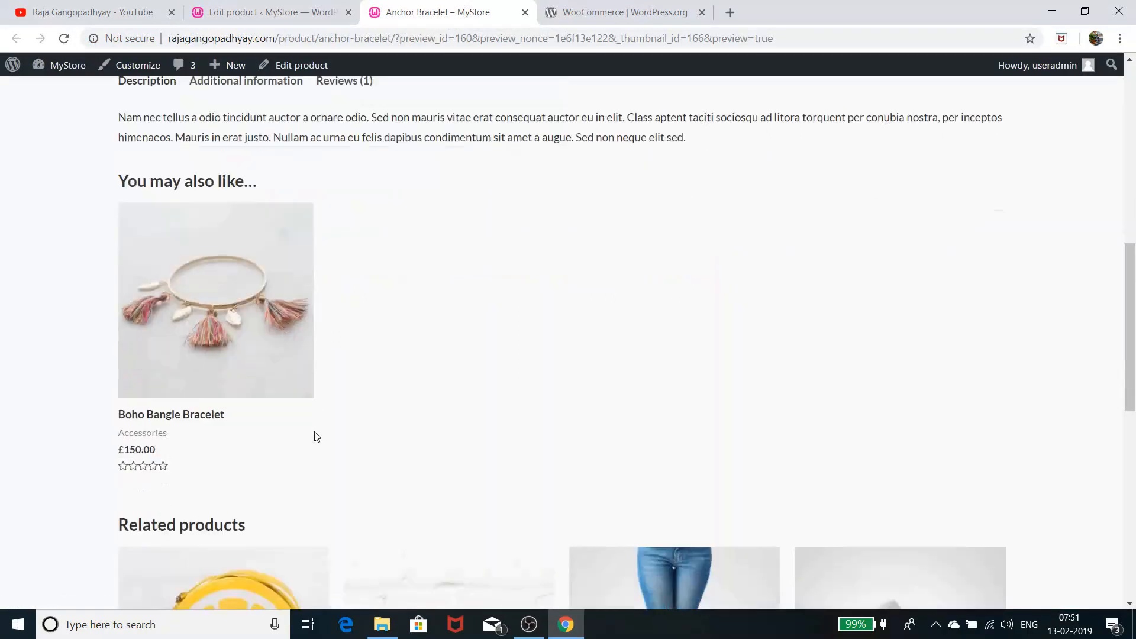
scroll(316, 437, up, 10)
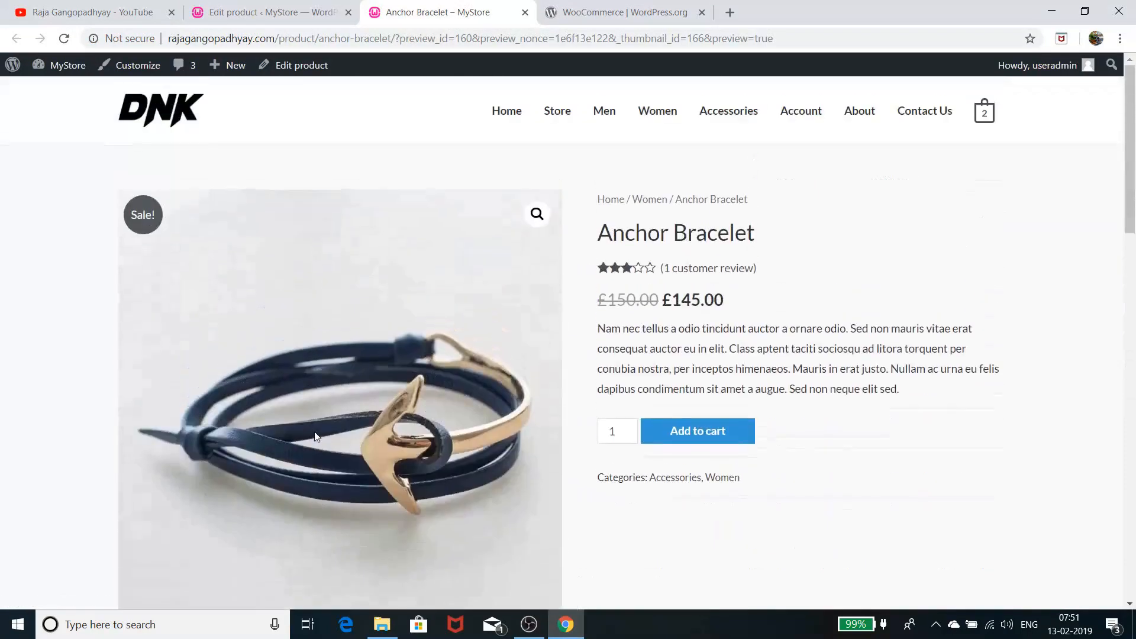
scroll(315, 436, down, 8)
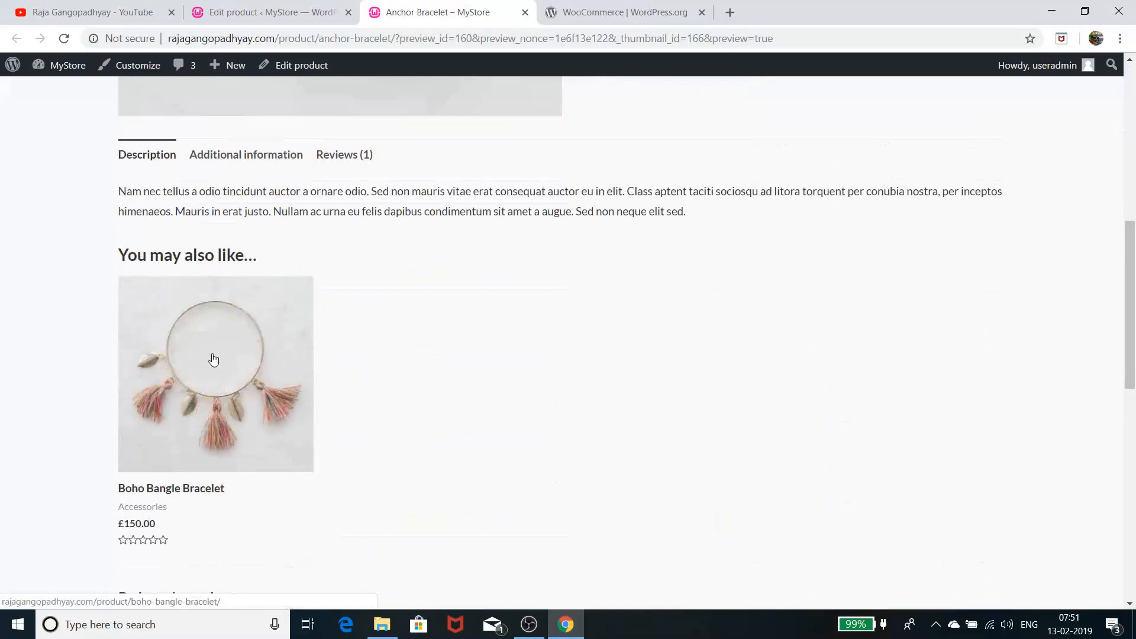
Check the Linked Products settings in the editor, then go back to the storefront preview
click(222, 8)
scroll(376, 296, down, 10)
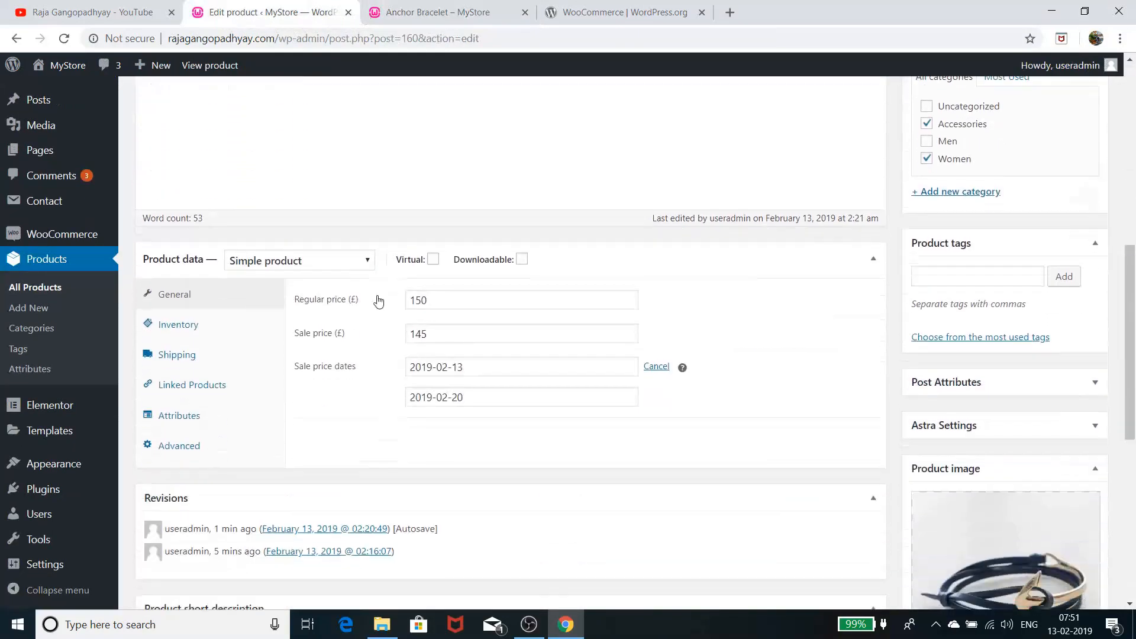
scroll(378, 302, down, 1)
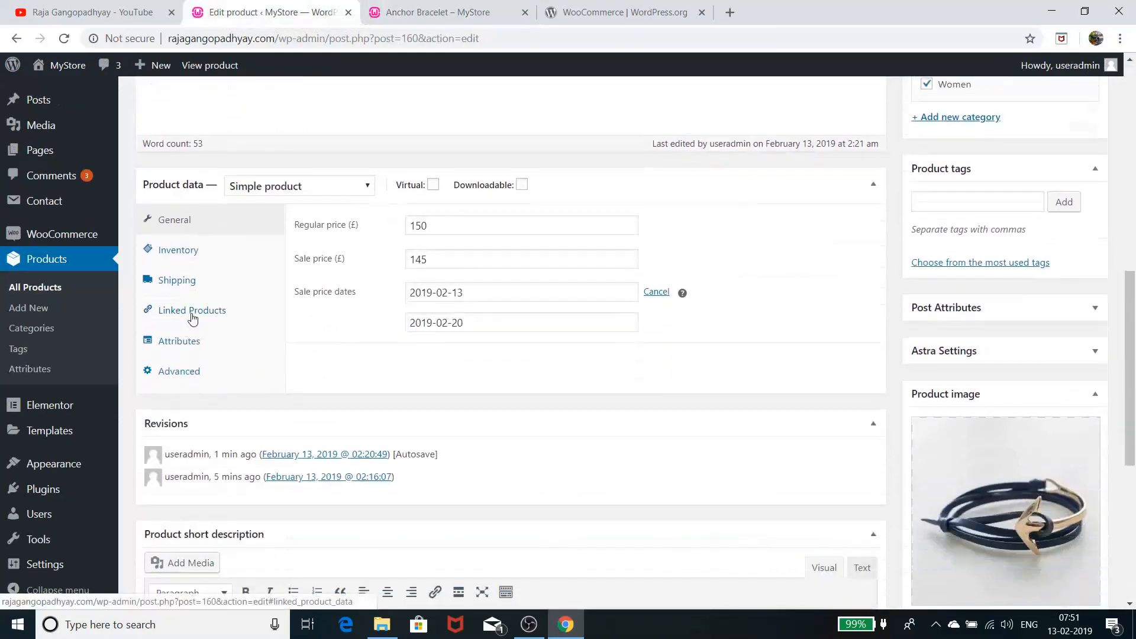
click(192, 314)
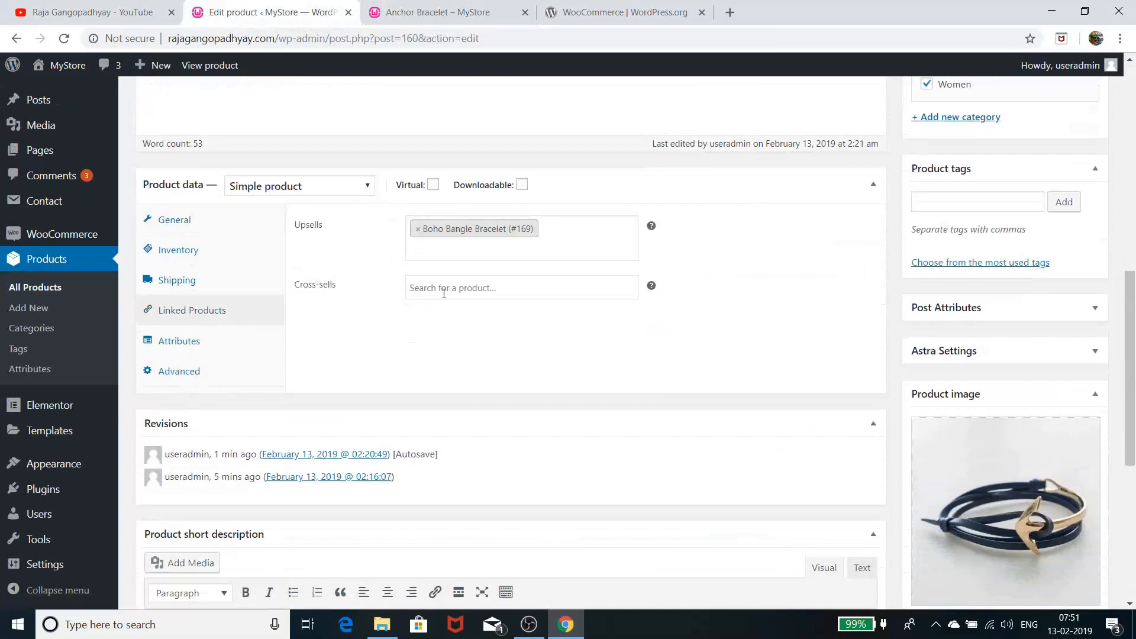
click(438, 13)
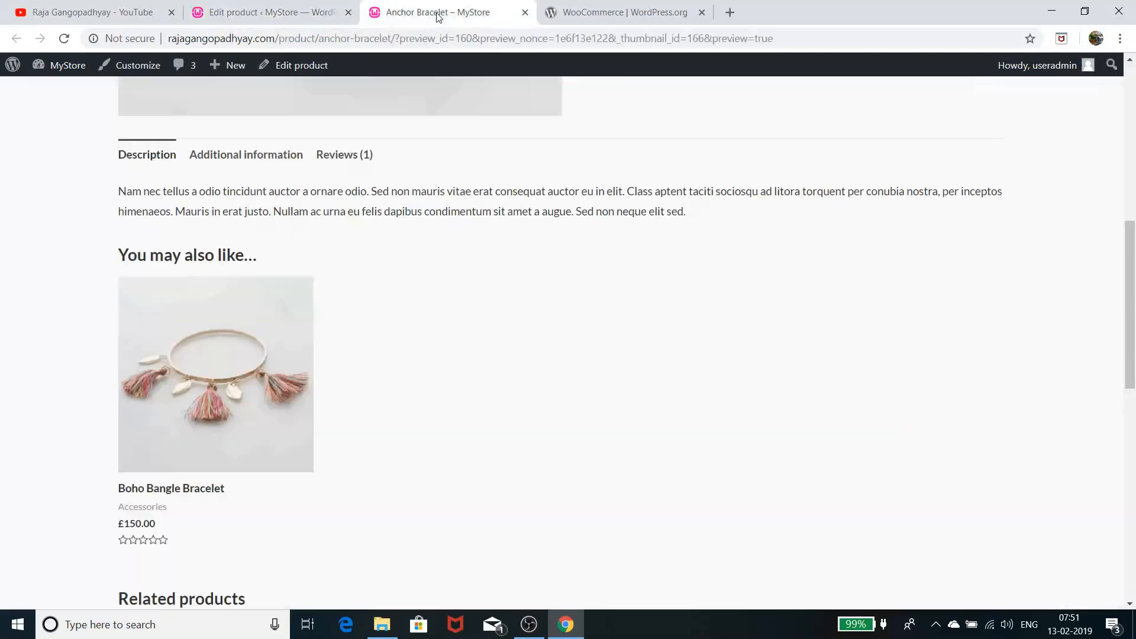
scroll(414, 319, up, 6)
scroll(414, 322, up, 1)
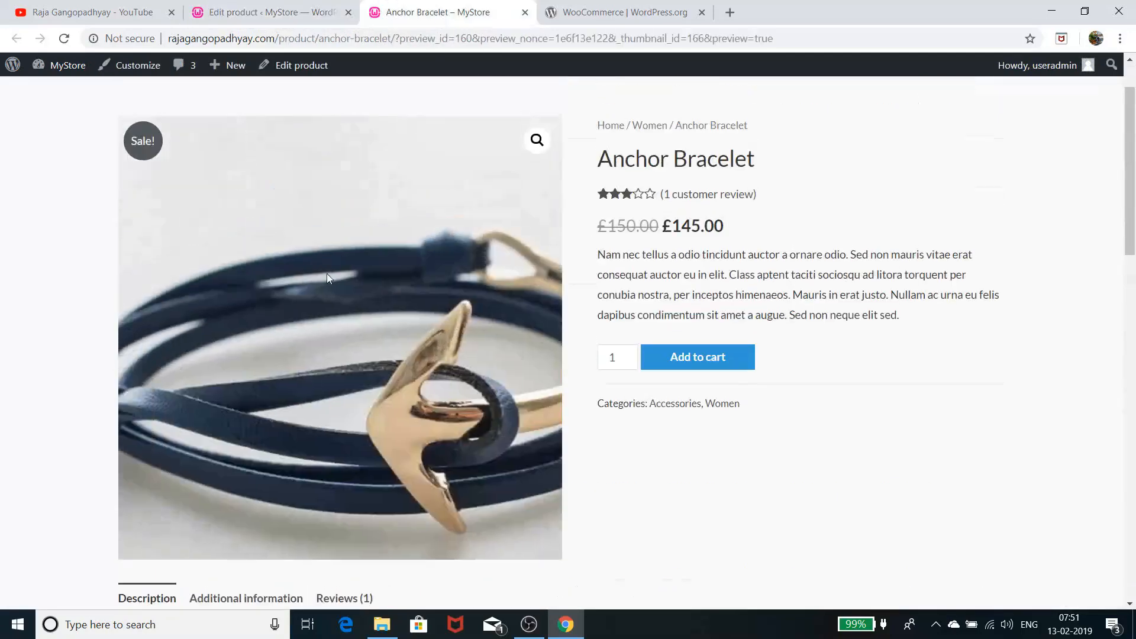
scroll(559, 332, down, 7)
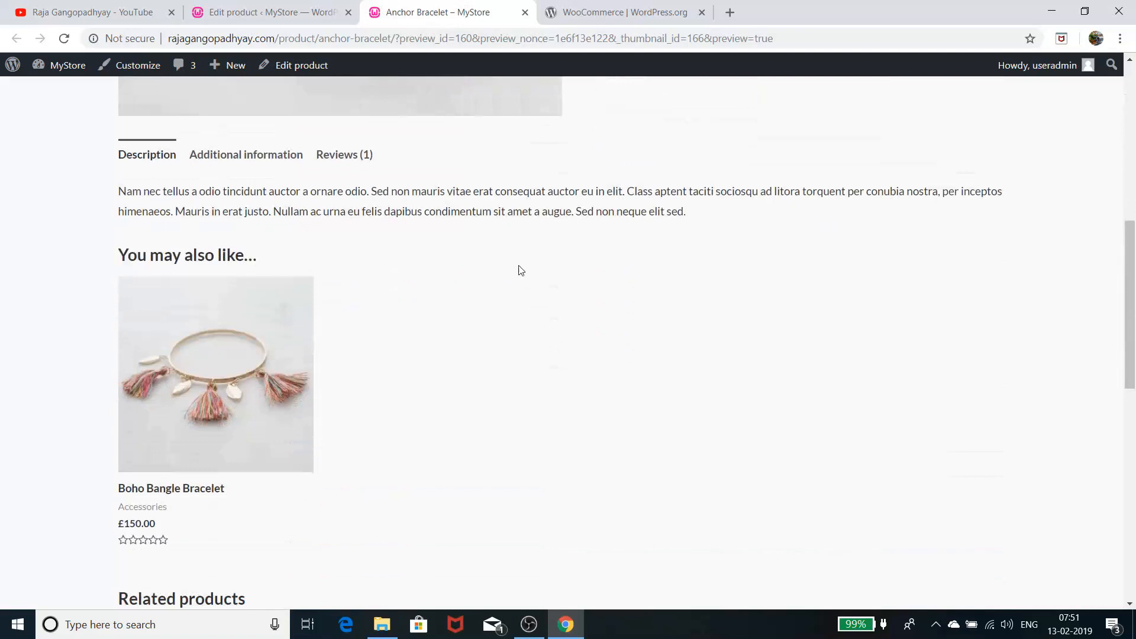
Search 'boho' in Cross-sells, add Boho Bangle Bracelet (#169), update, and preview the product
click(280, 13)
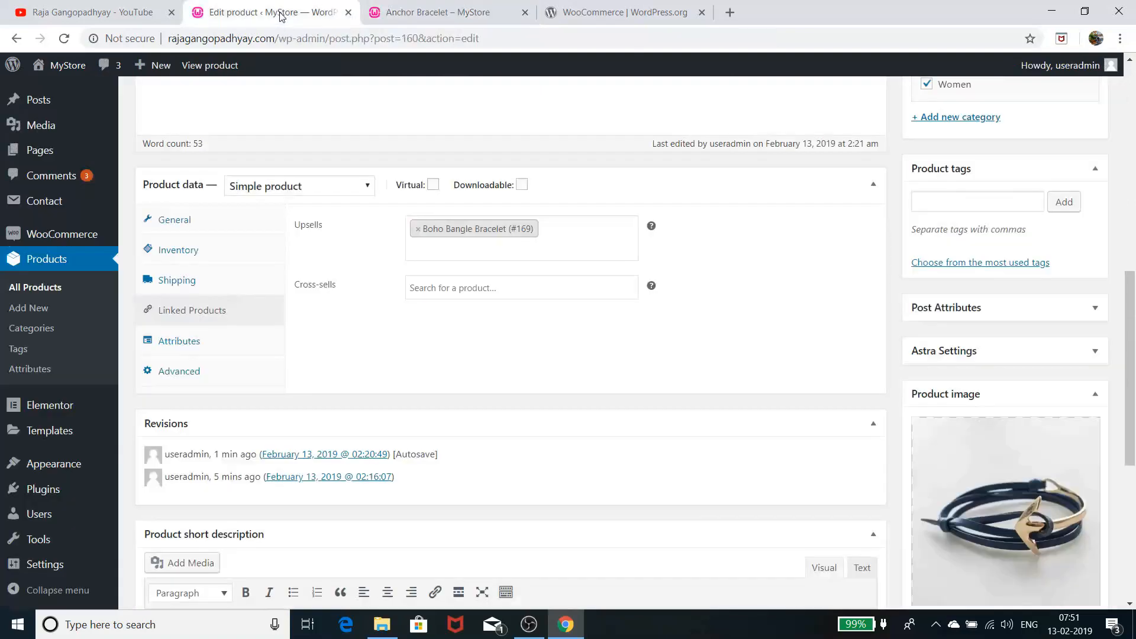
click(466, 287)
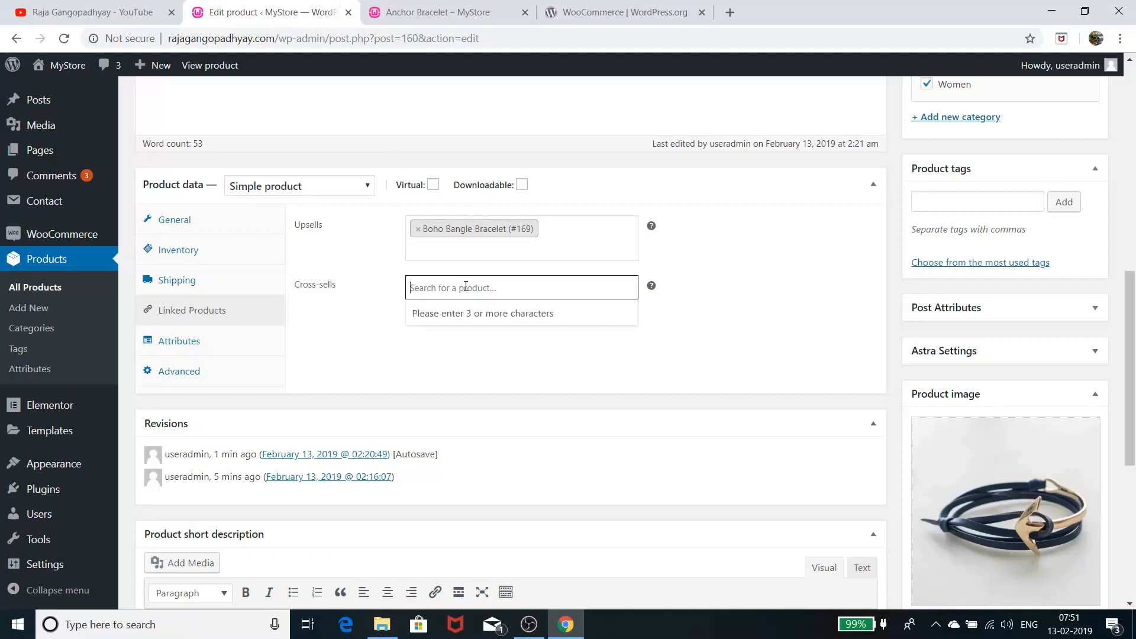
text(boho)
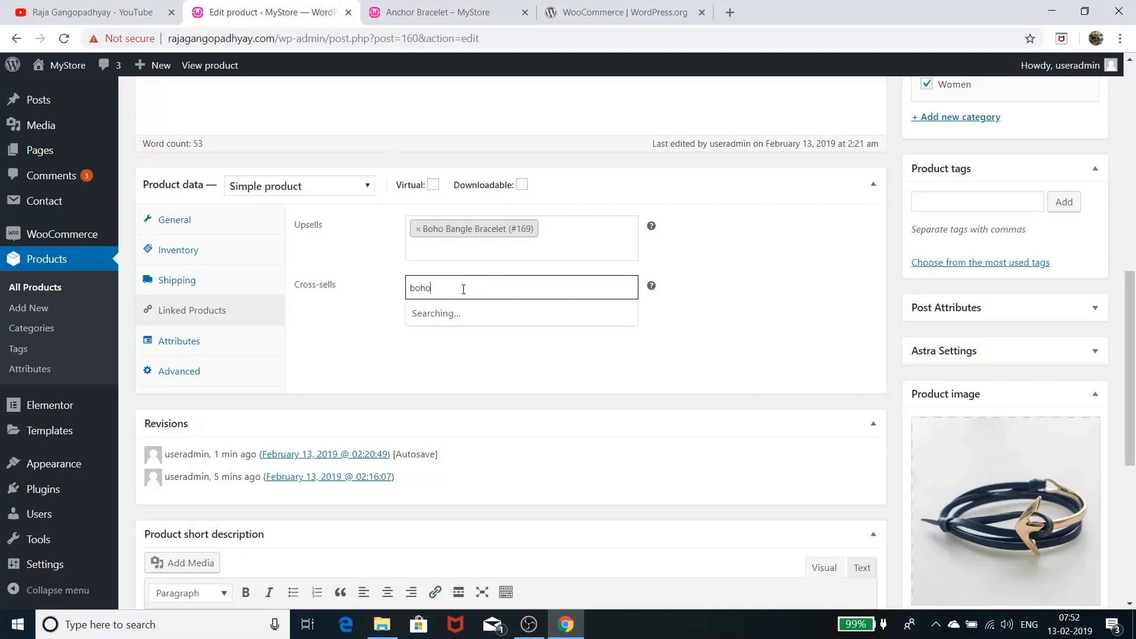
click(469, 312)
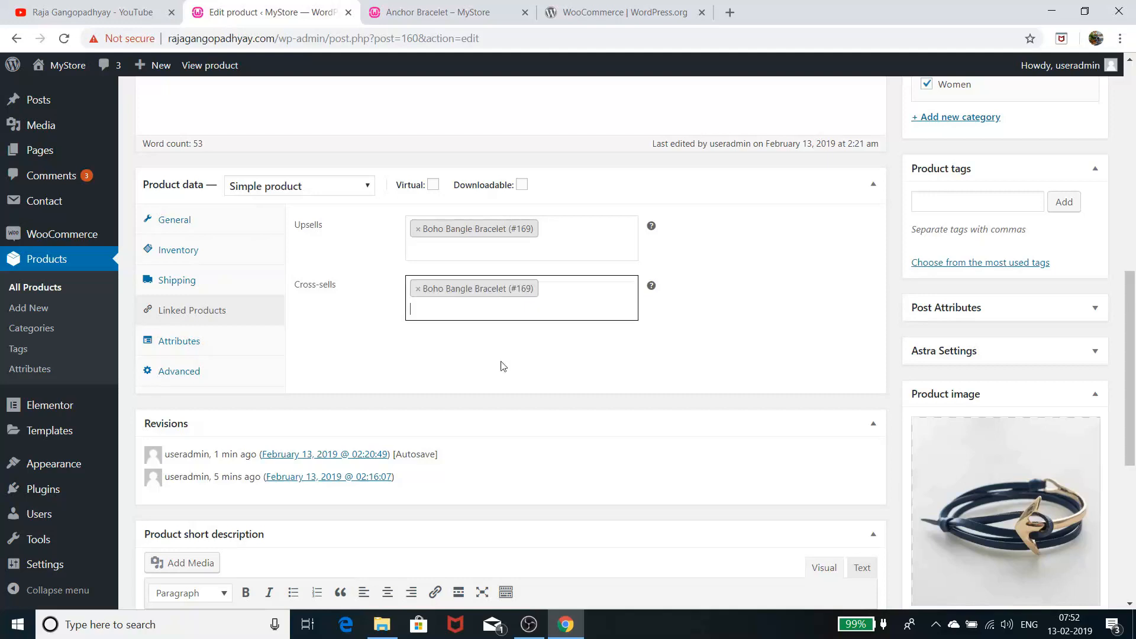
scroll(615, 384, down, 1)
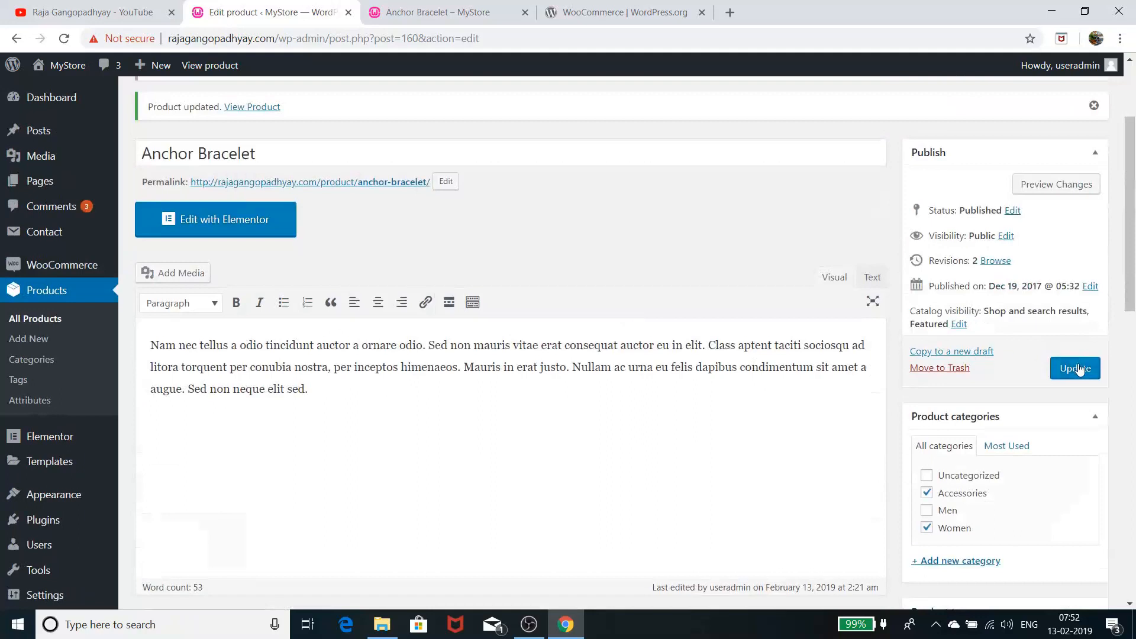
click(1056, 184)
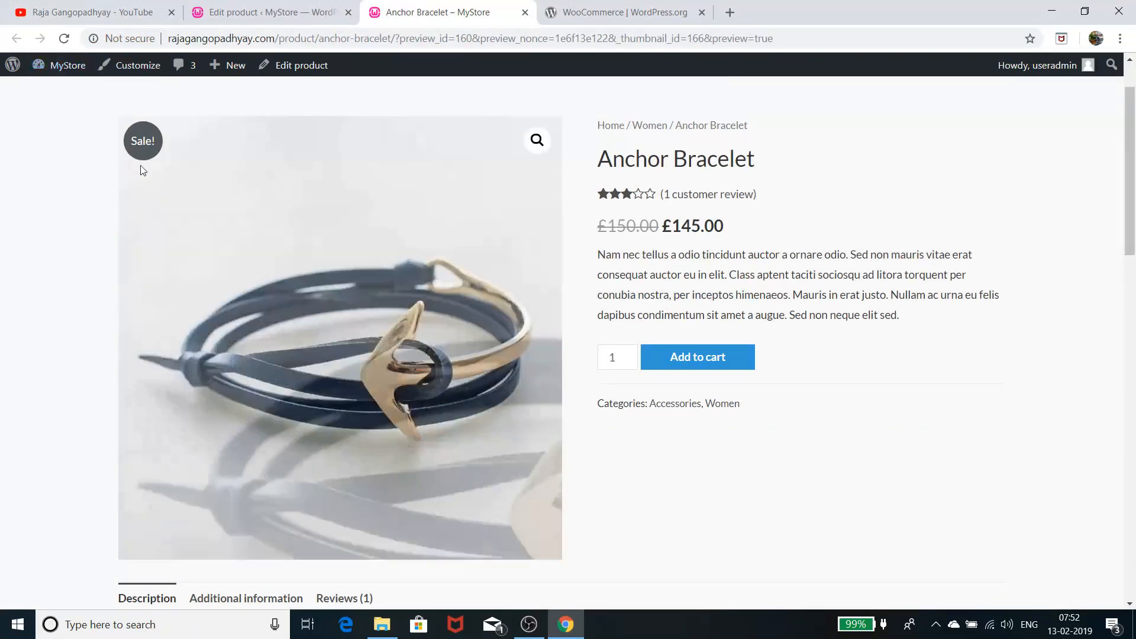
Reload the Anchor Bracelet preview to pick up the new cross-sell
click(65, 38)
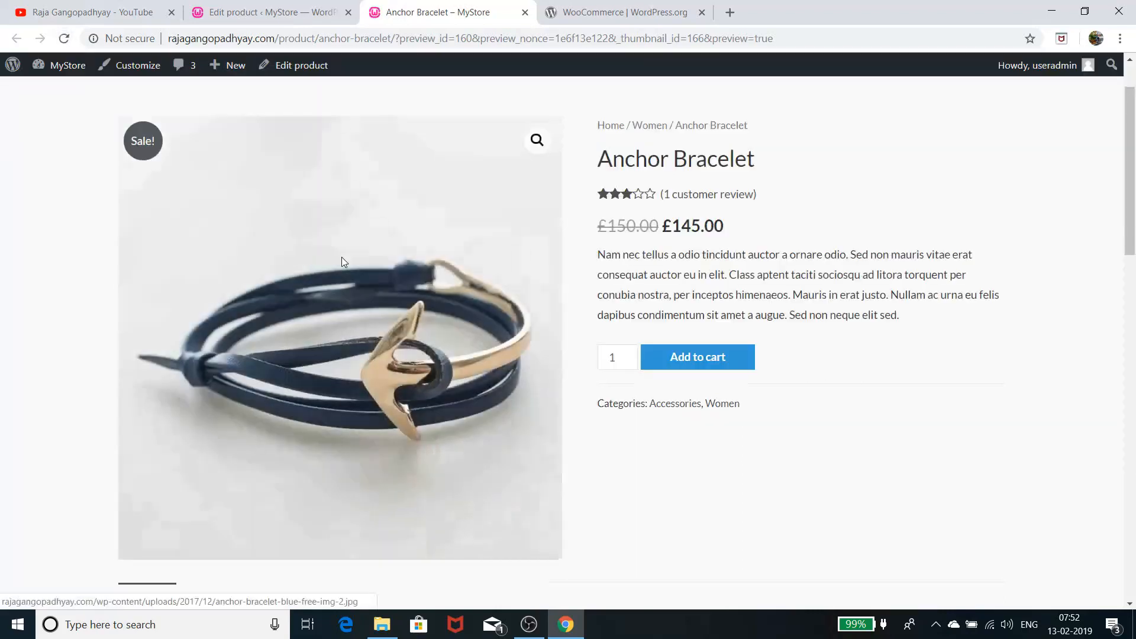
scroll(347, 336, down, 8)
scroll(346, 335, down, 6)
scroll(339, 295, up, 16)
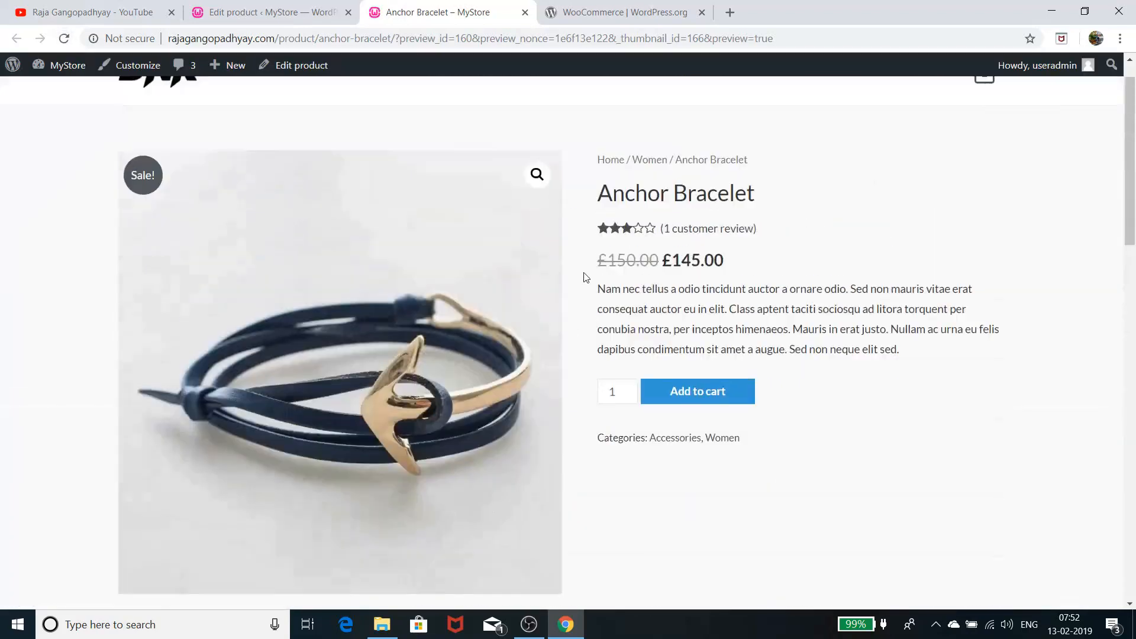
scroll(586, 277, up, 2)
Add Anchor Bracelet to the cart and view the £415.00 cart suggesting Boho Bangle Bracelet
click(698, 430)
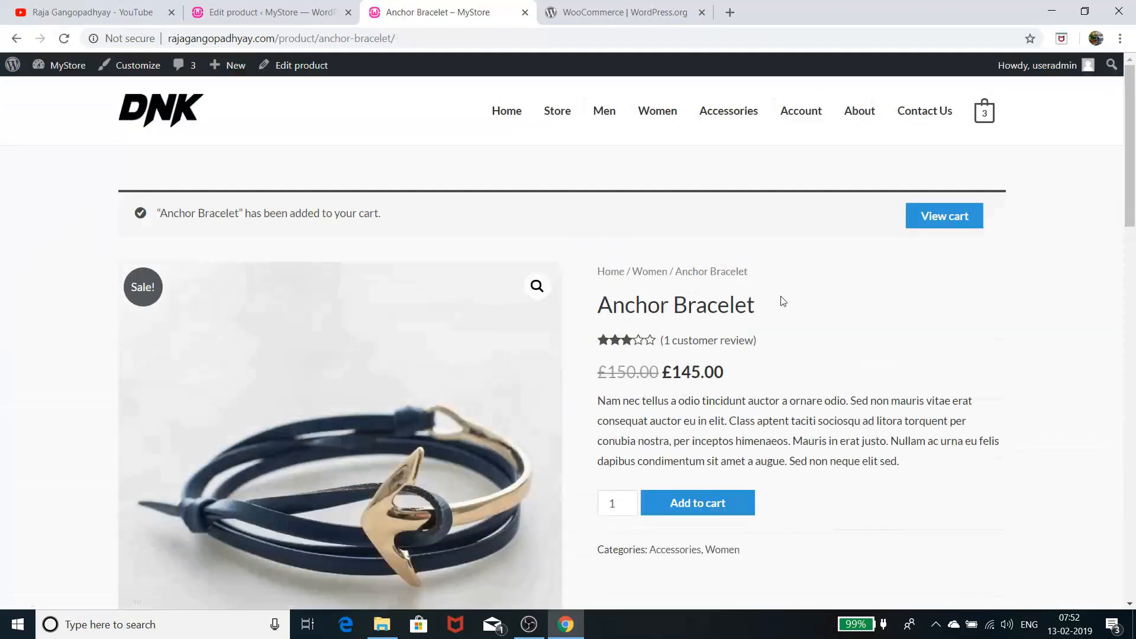
click(950, 217)
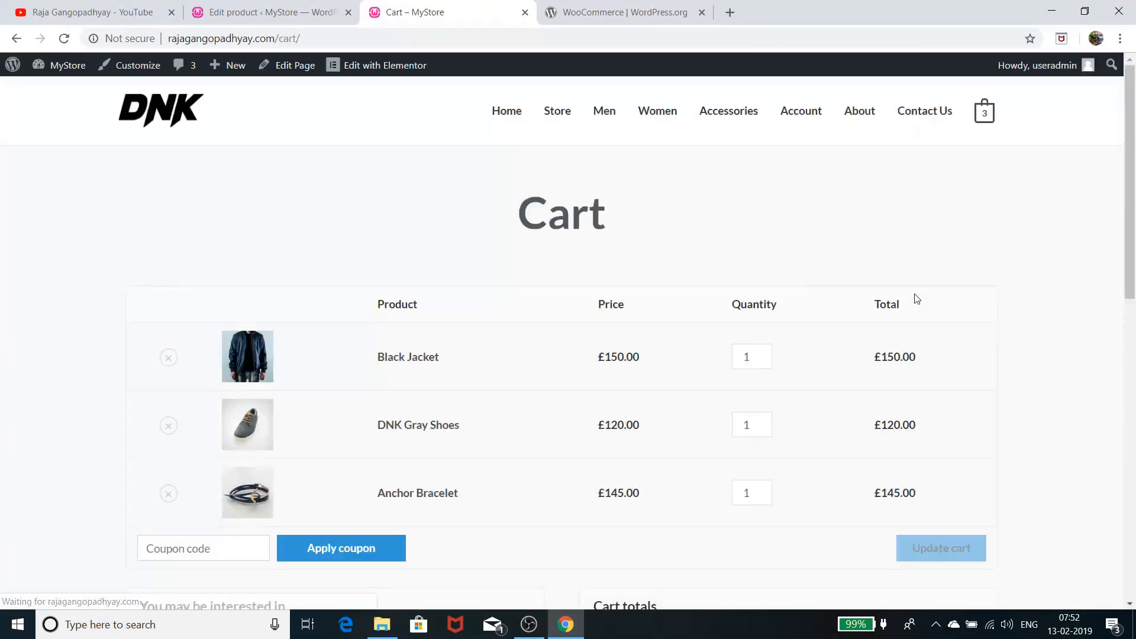
scroll(917, 299, down, 5)
scroll(914, 301, down, 3)
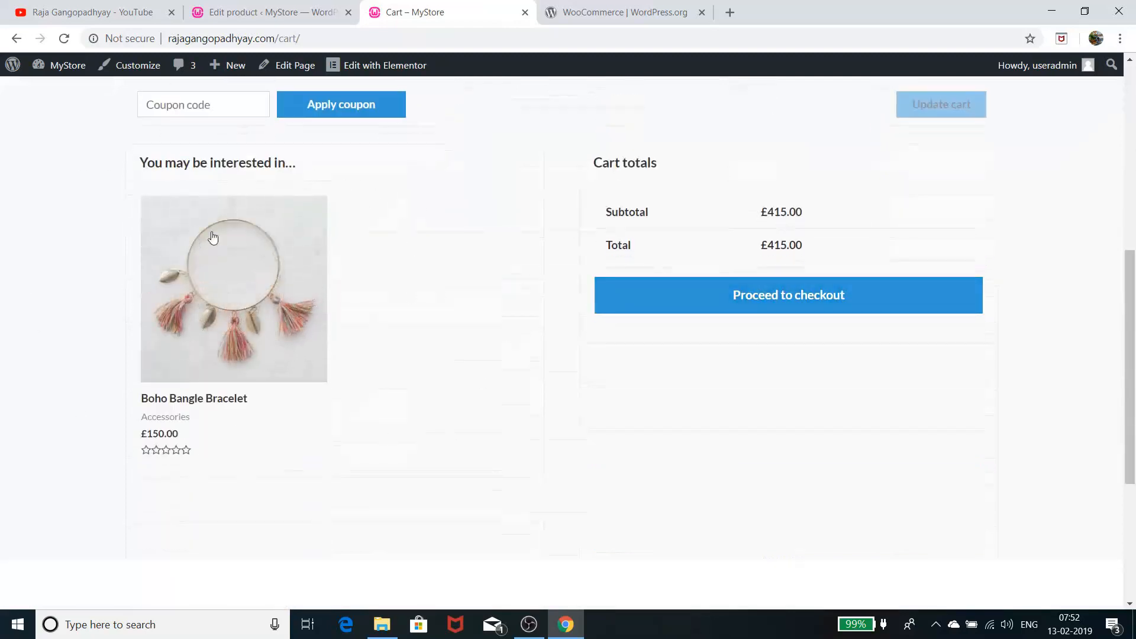
scroll(327, 327, up, 1)
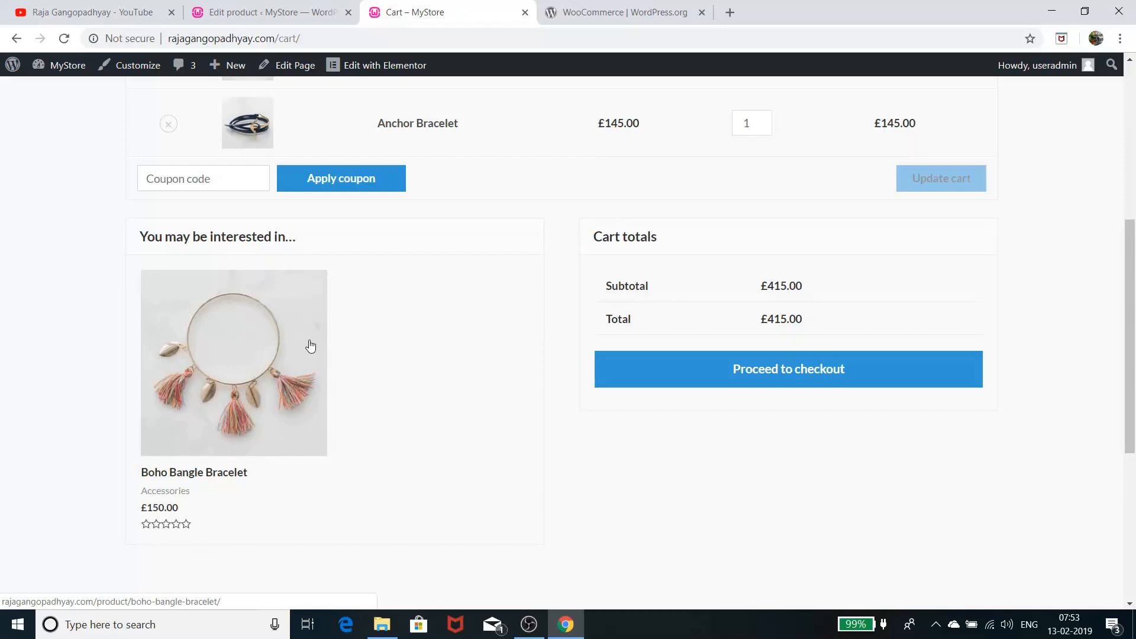
scroll(331, 352, up, 6)
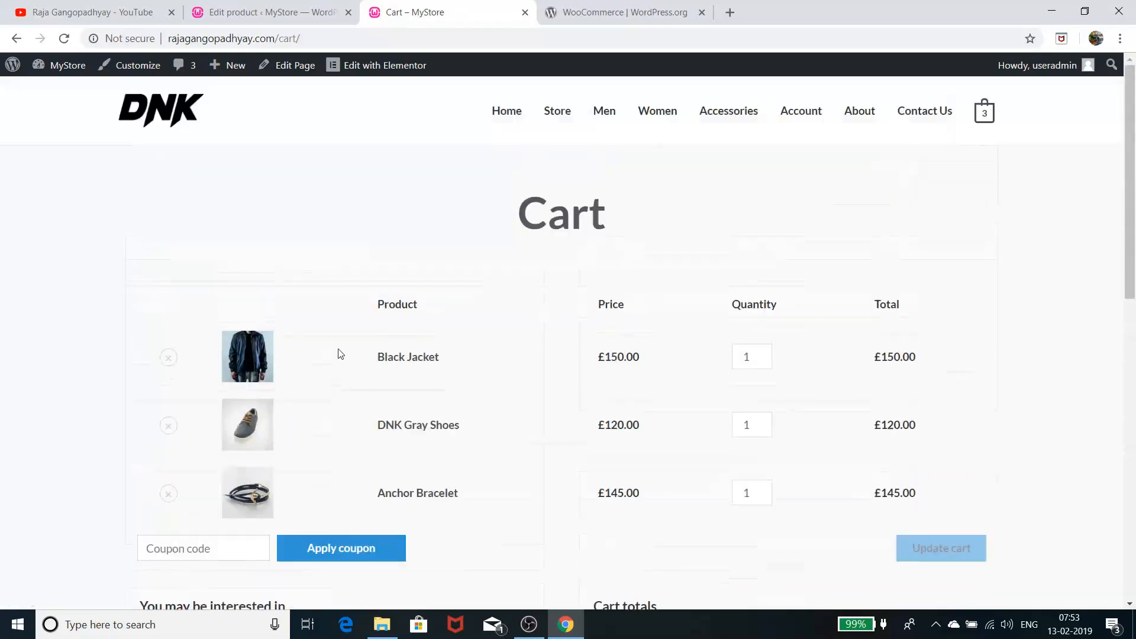
Back in the Anchor Bracelet editor, step through Linked Products and Attributes to the Advanced settings
click(313, 9)
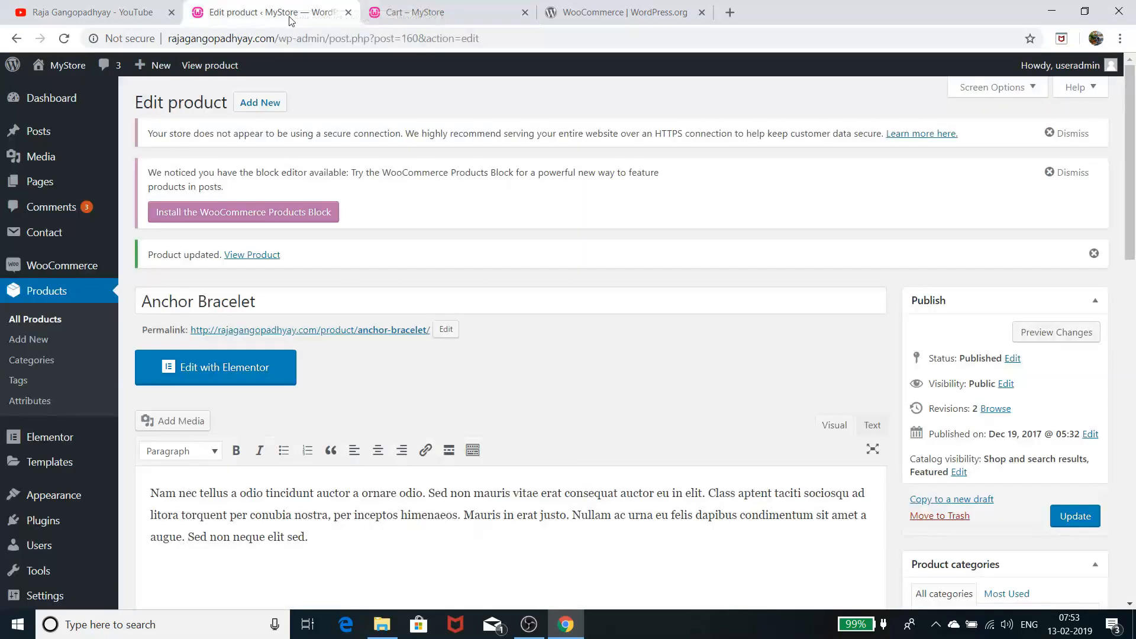
scroll(378, 239, down, 1)
scroll(376, 236, down, 8)
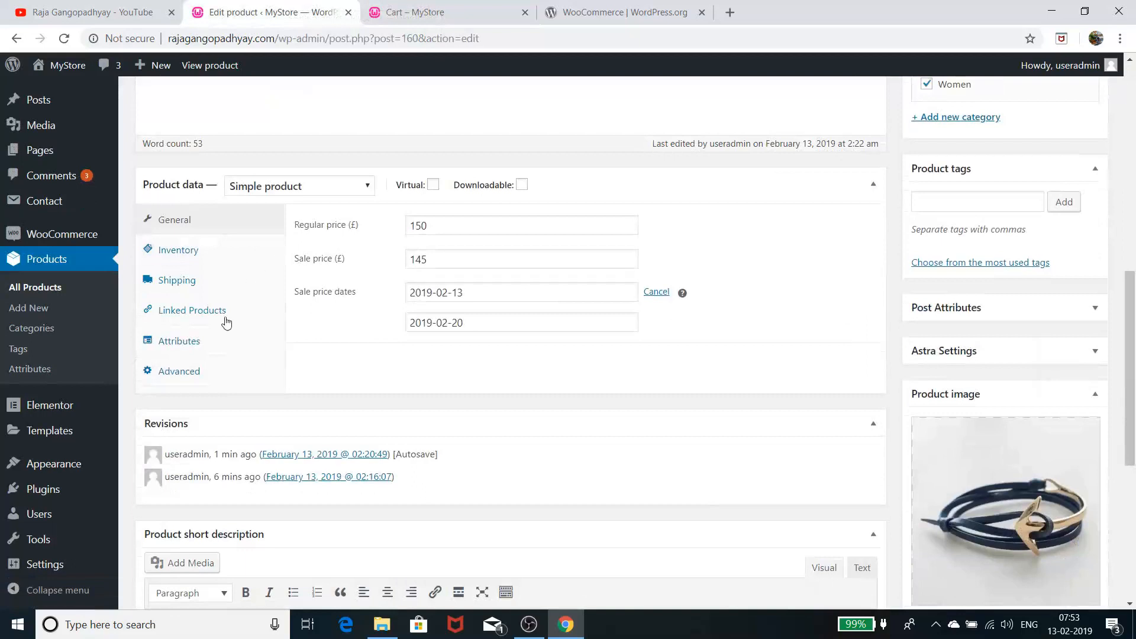
click(211, 313)
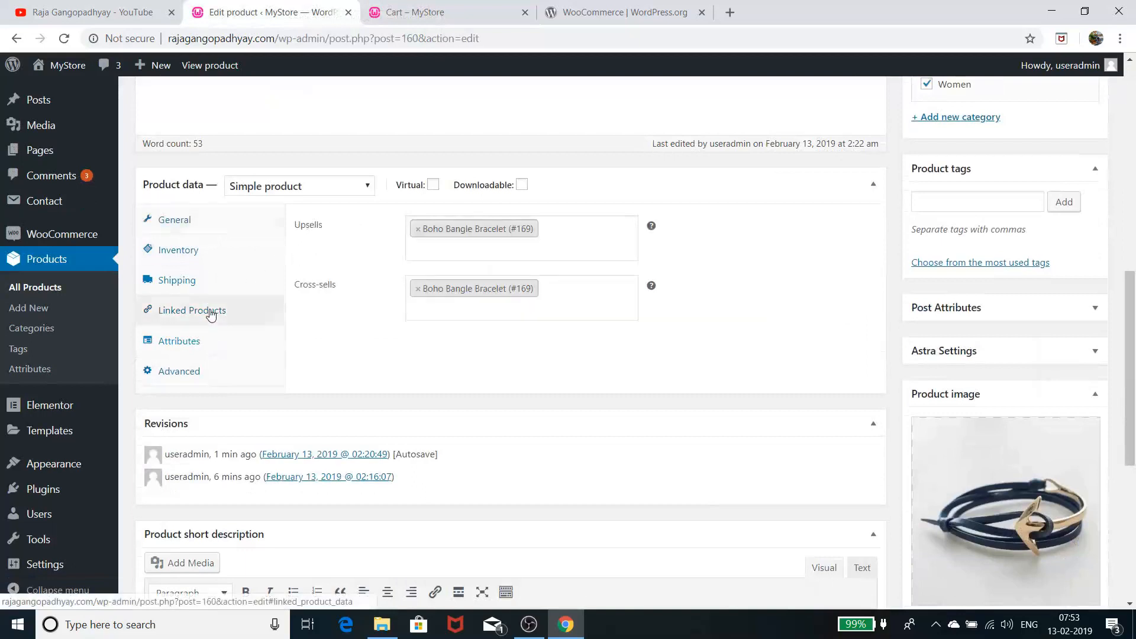
click(217, 342)
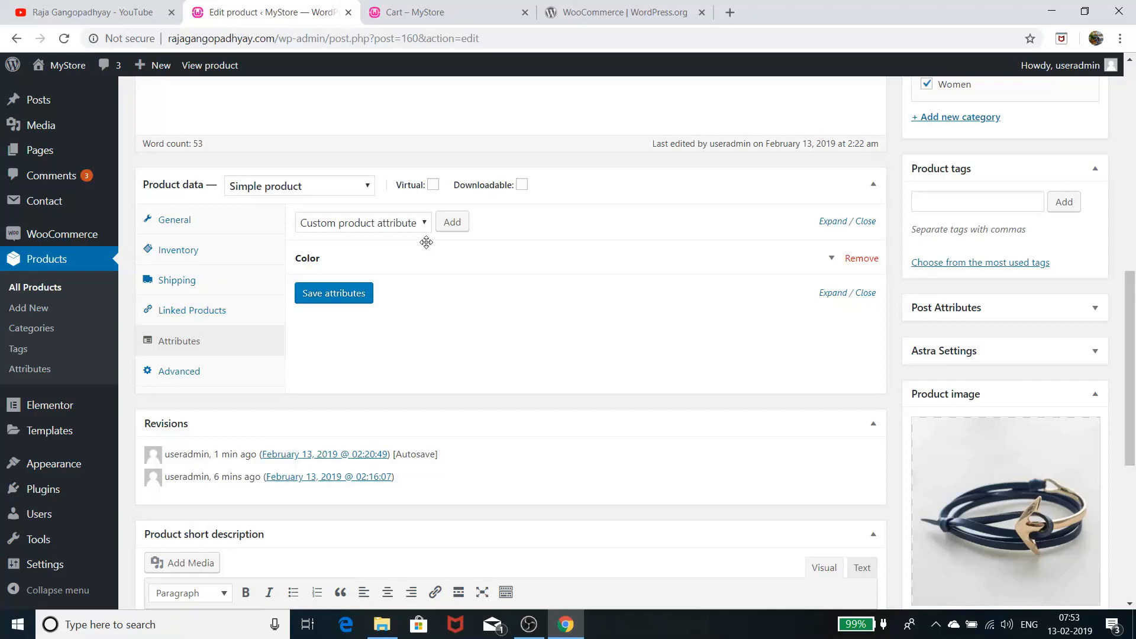
click(202, 372)
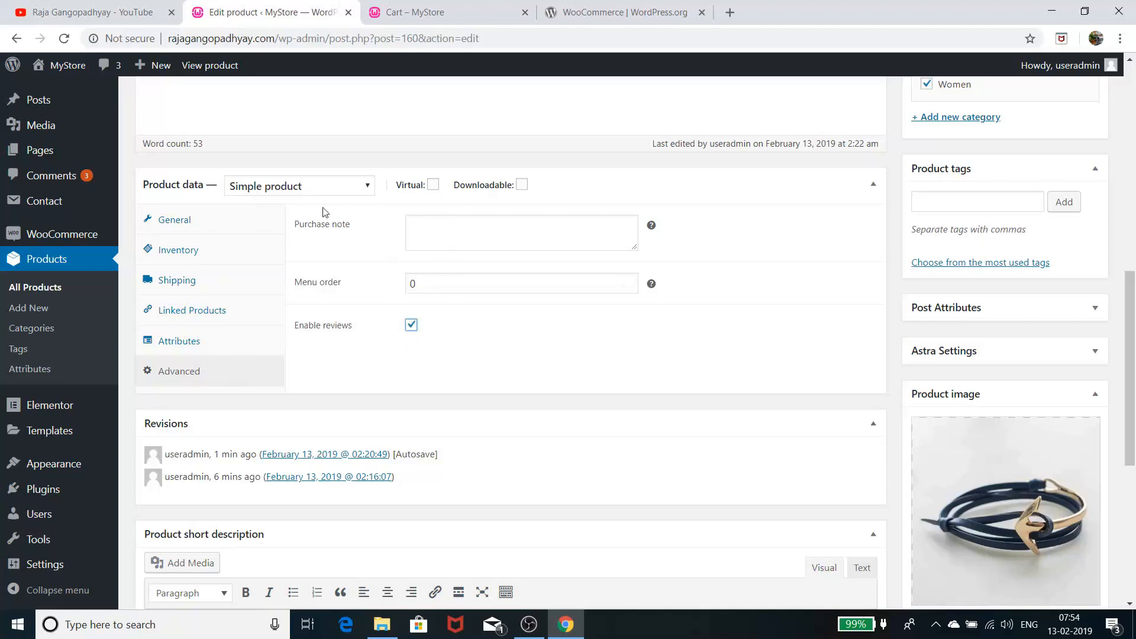
Open the £15.00 variable Jeans product from All Products and close the 'Cart – MyStore' tab
click(41, 293)
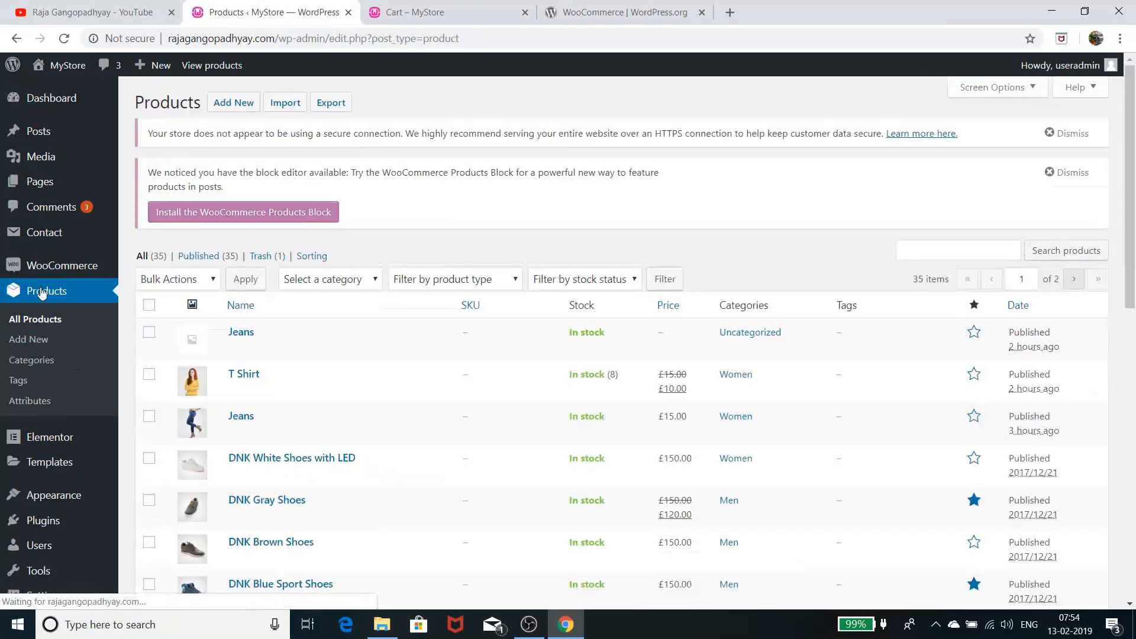
scroll(419, 346, down, 2)
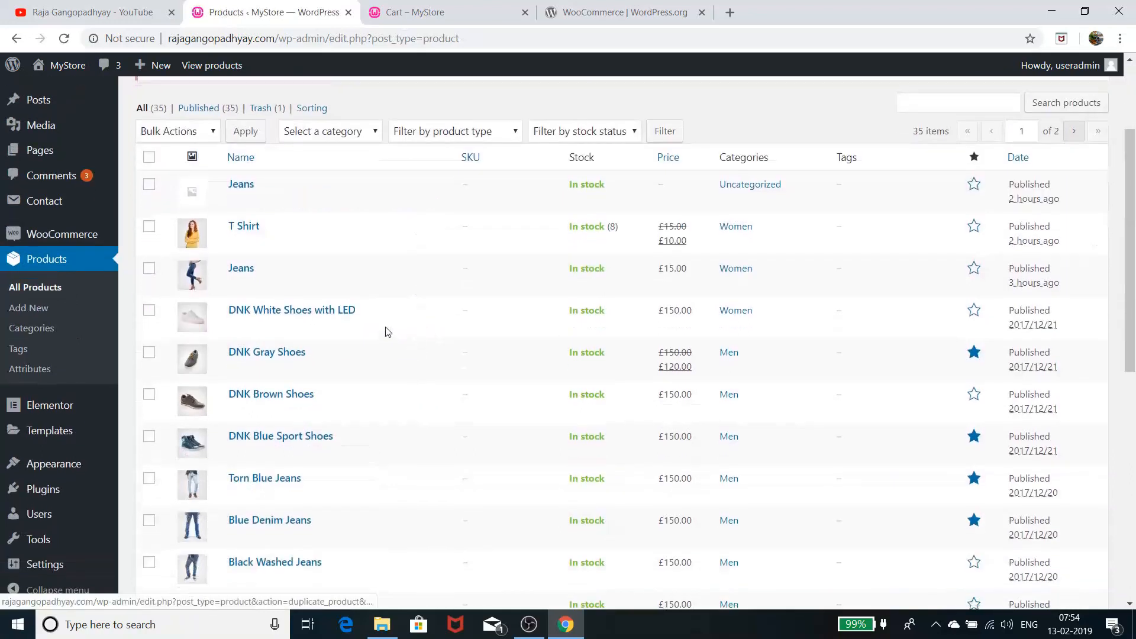
click(250, 271)
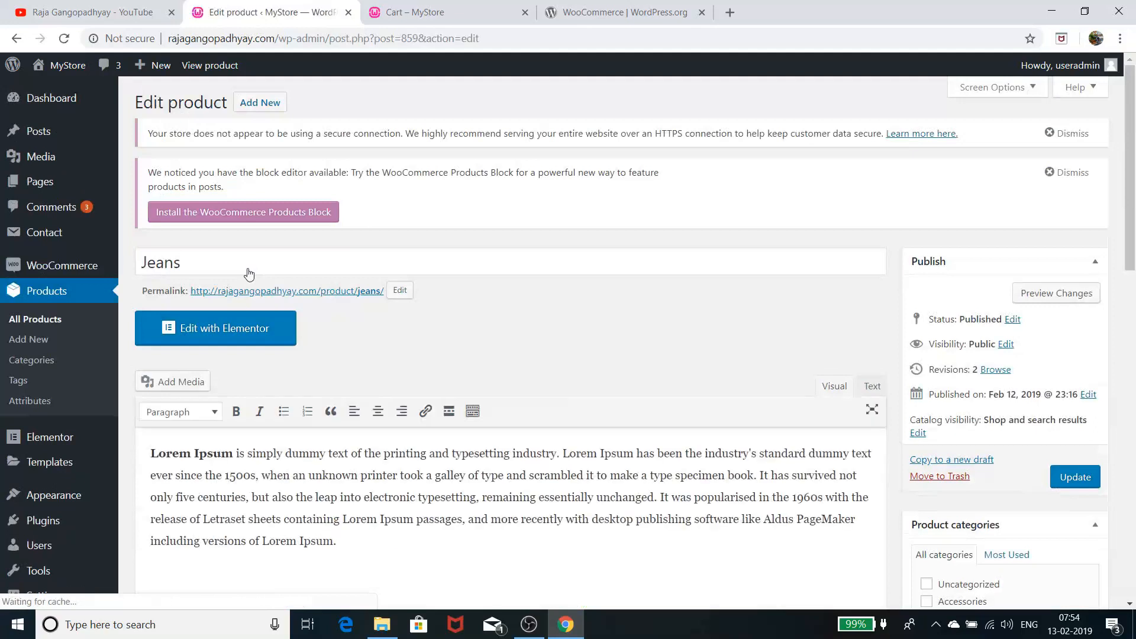
scroll(512, 303, down, 7)
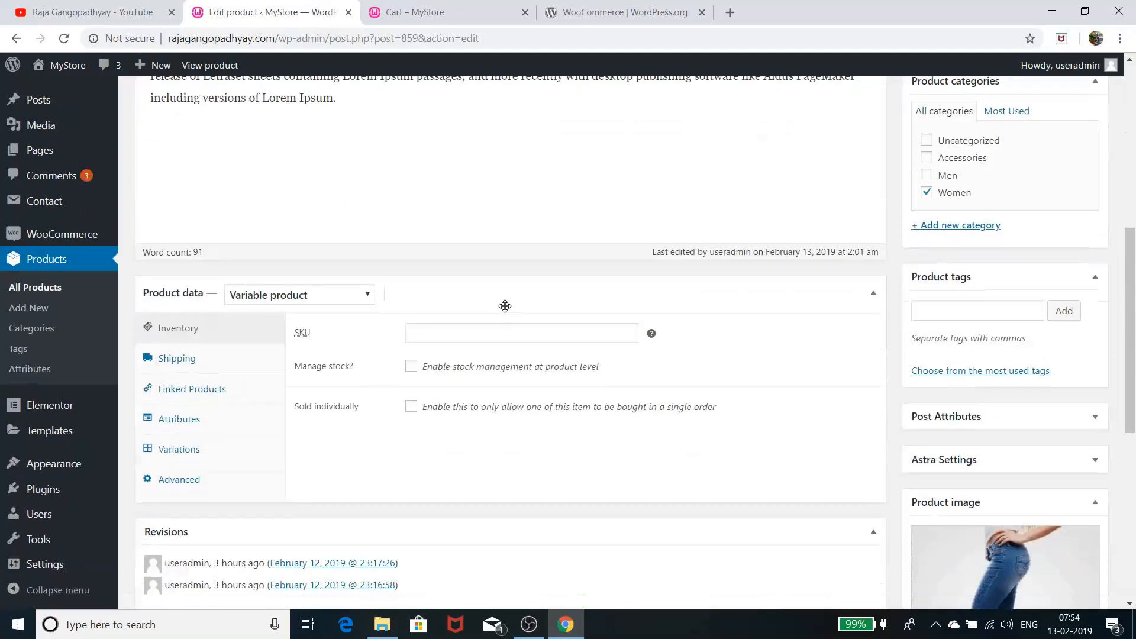
scroll(423, 300, up, 7)
scroll(424, 302, down, 2)
scroll(424, 302, down, 7)
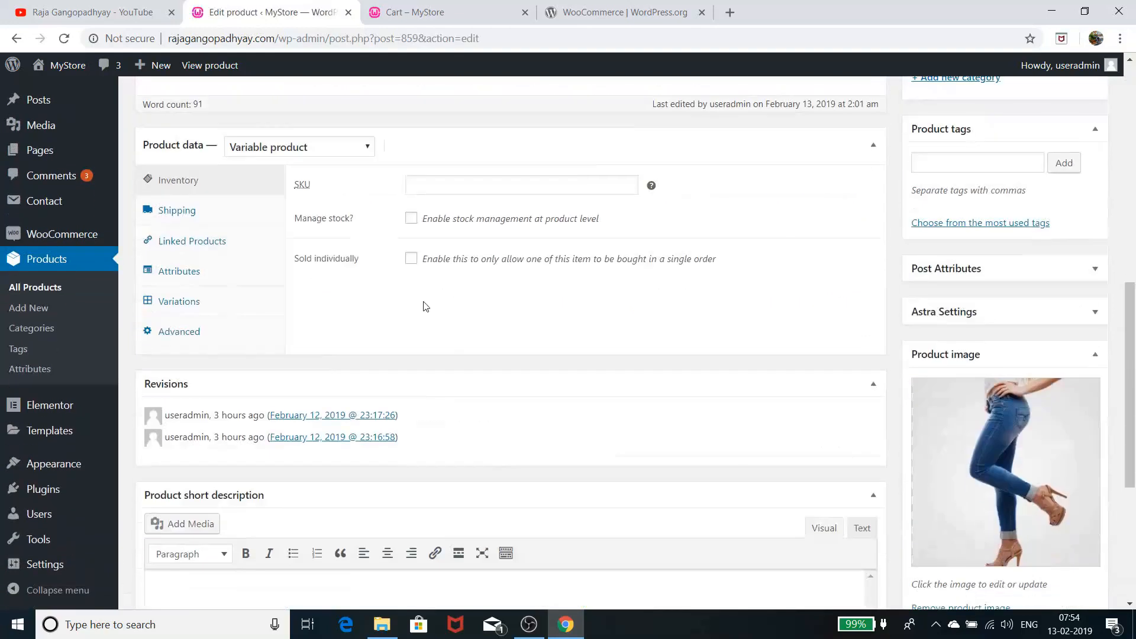
scroll(555, 294, up, 6)
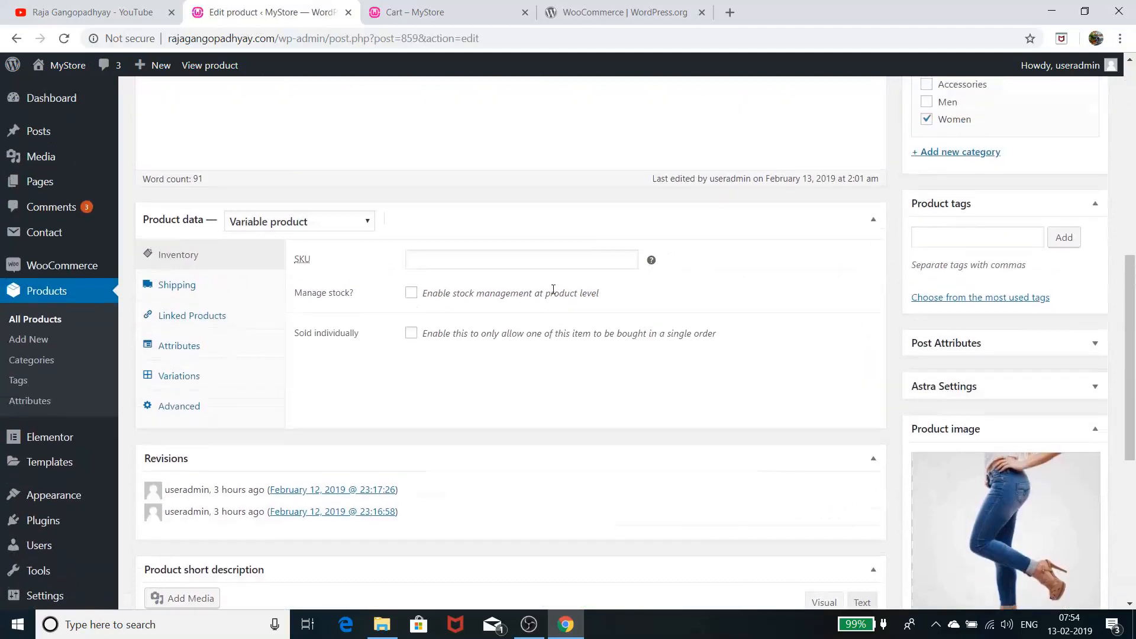
scroll(553, 289, down, 6)
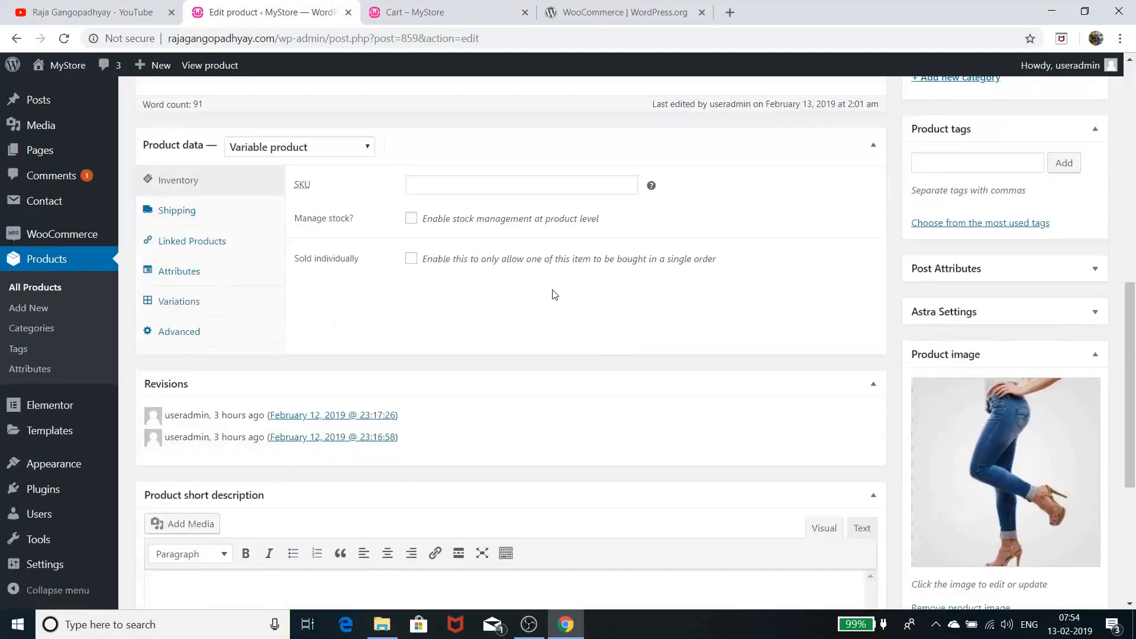
click(525, 12)
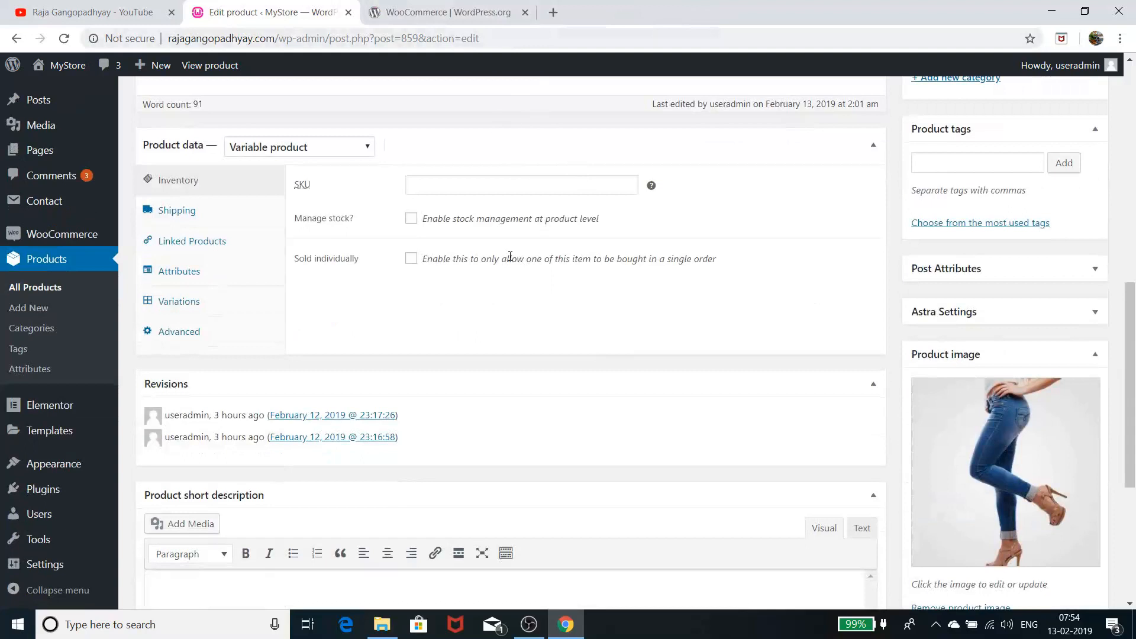
scroll(510, 257, up, 7)
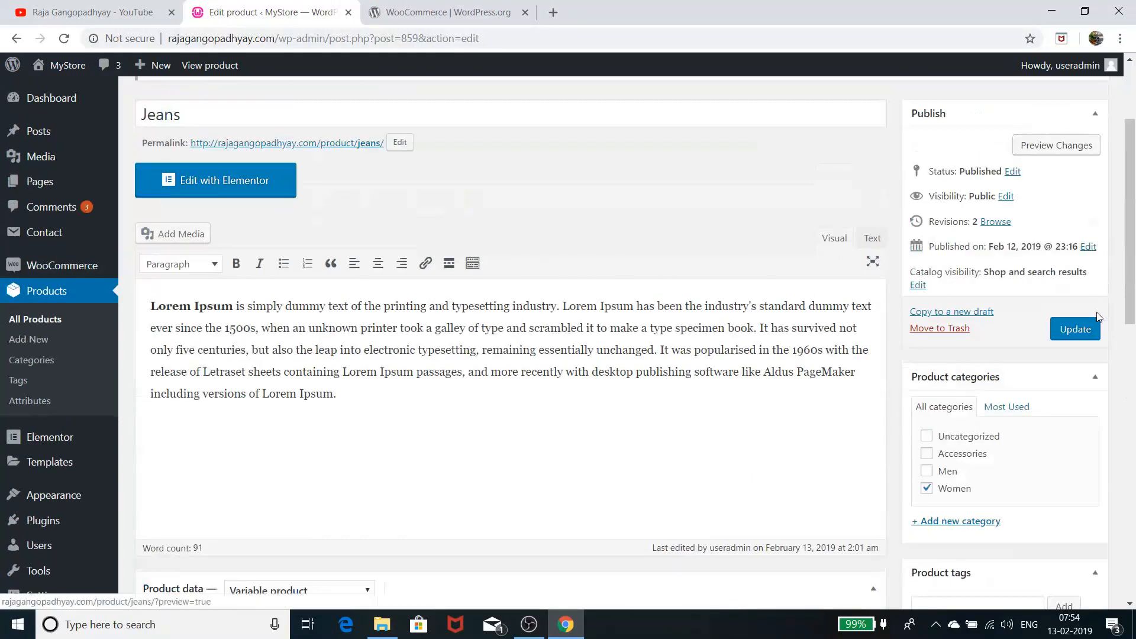
Preview the Jeans product in the MyStore storefront at £15.00
click(1052, 145)
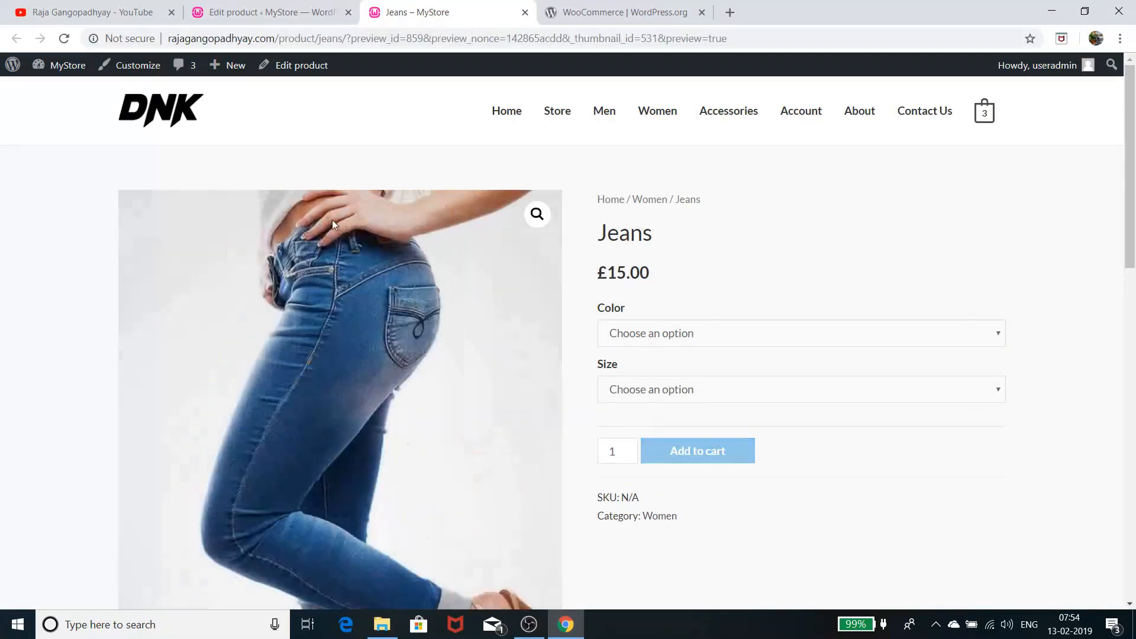
scroll(357, 264, down, 6)
scroll(360, 264, up, 3)
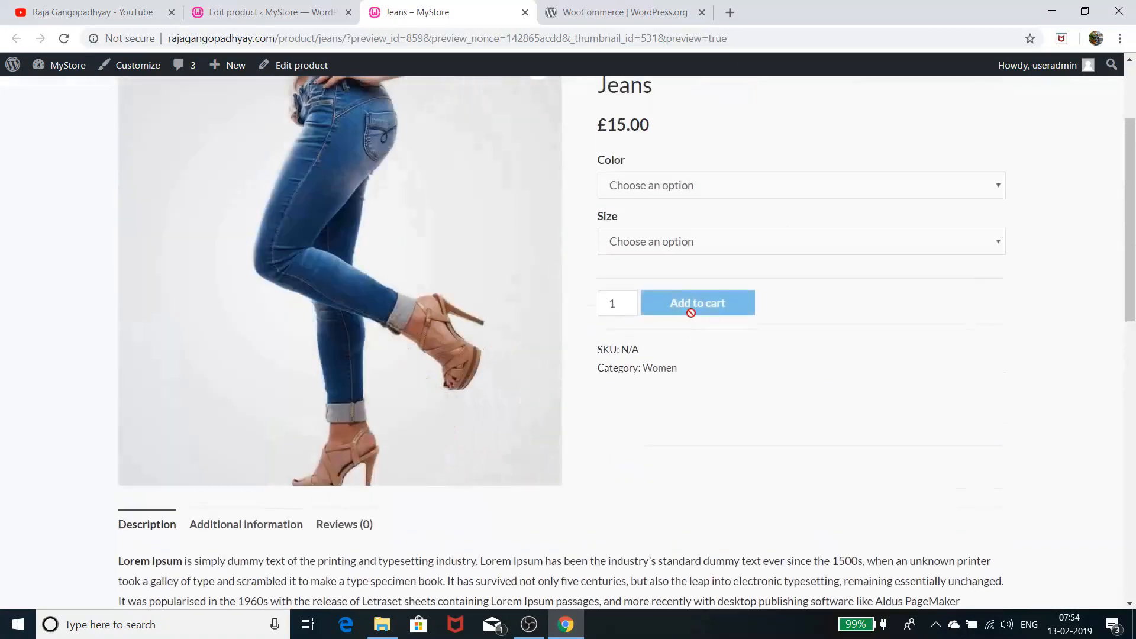
scroll(741, 335, up, 1)
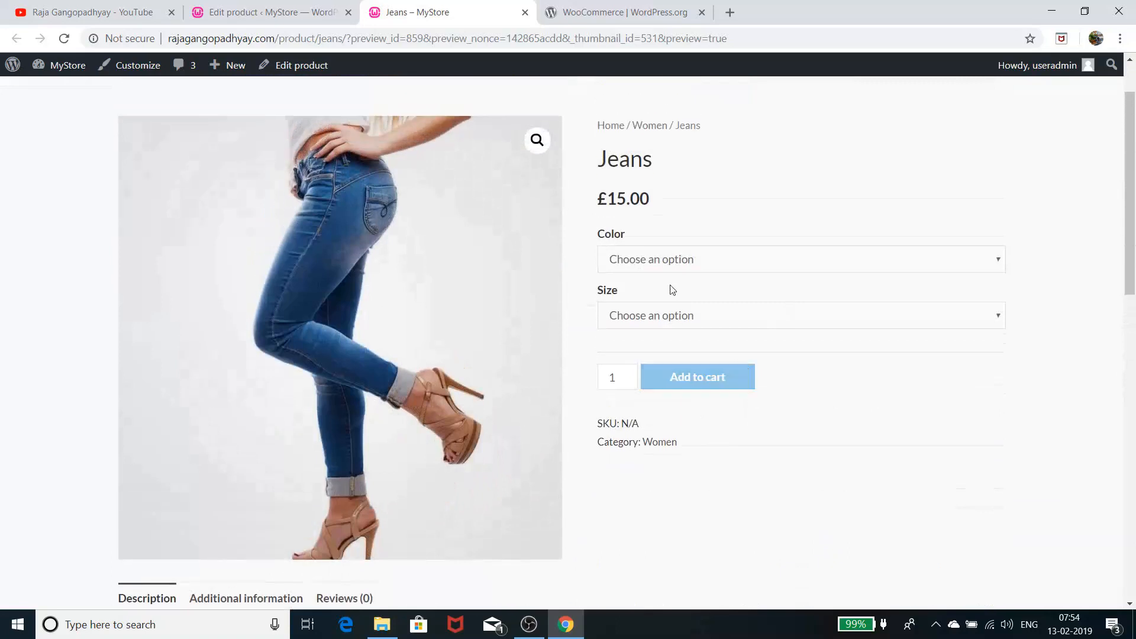
Select Color Blue and check stock for sizes 32, 34 and 36, with 36 showing 12
click(649, 256)
click(651, 296)
click(677, 318)
click(666, 350)
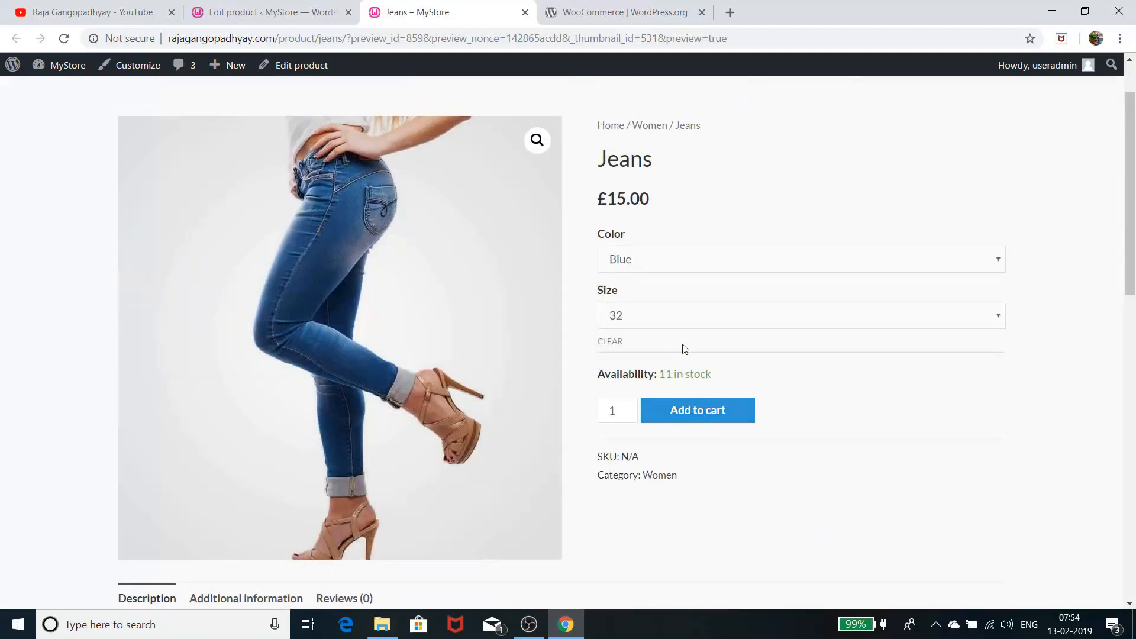
click(680, 323)
click(667, 364)
click(675, 327)
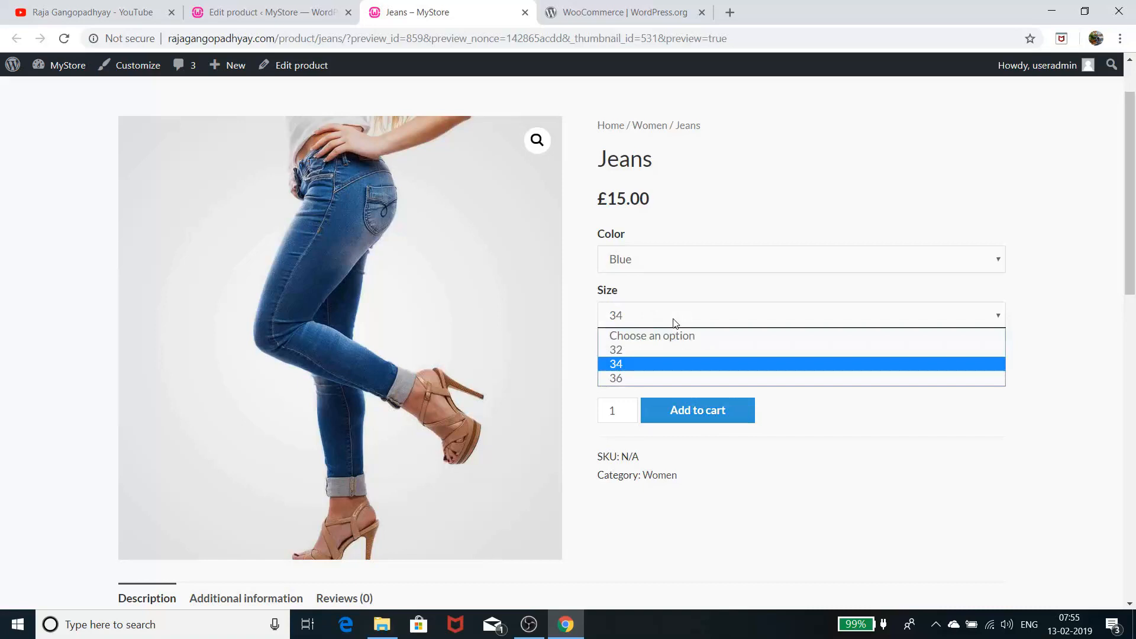
click(672, 375)
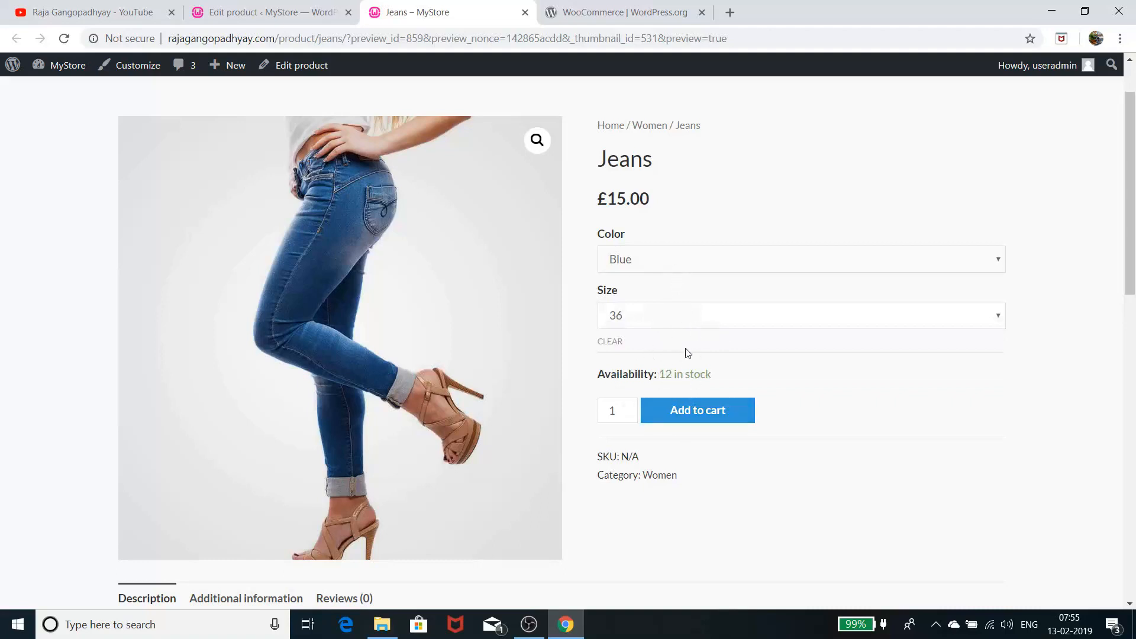
scroll(463, 278, down, 3)
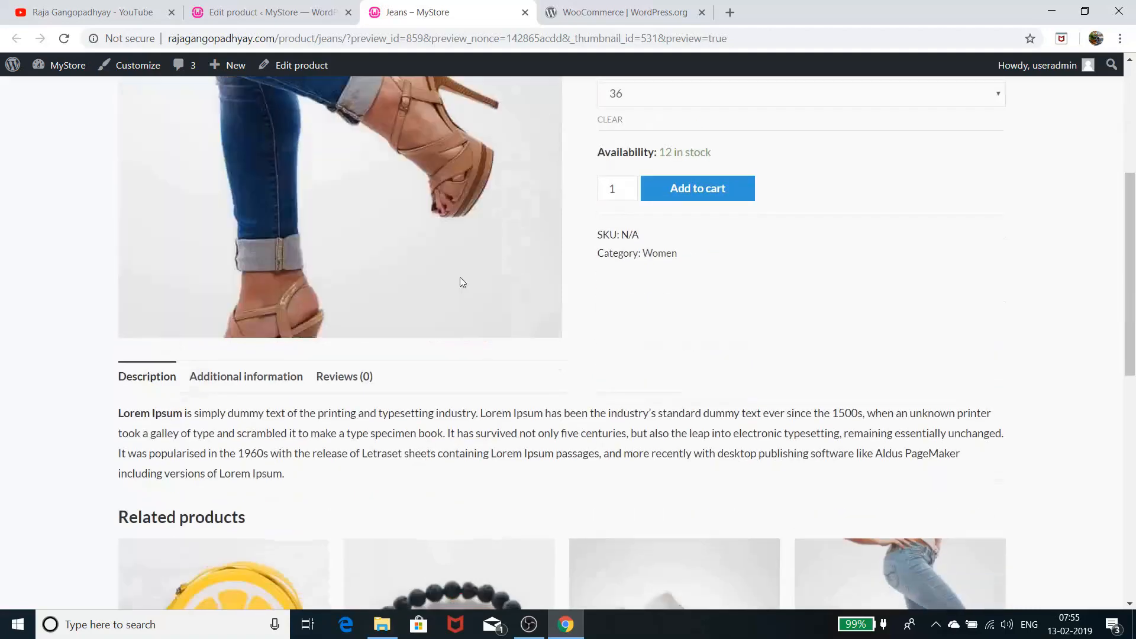
Return to the Jeans editor, keep it a Variable product, and view its attributes
click(274, 11)
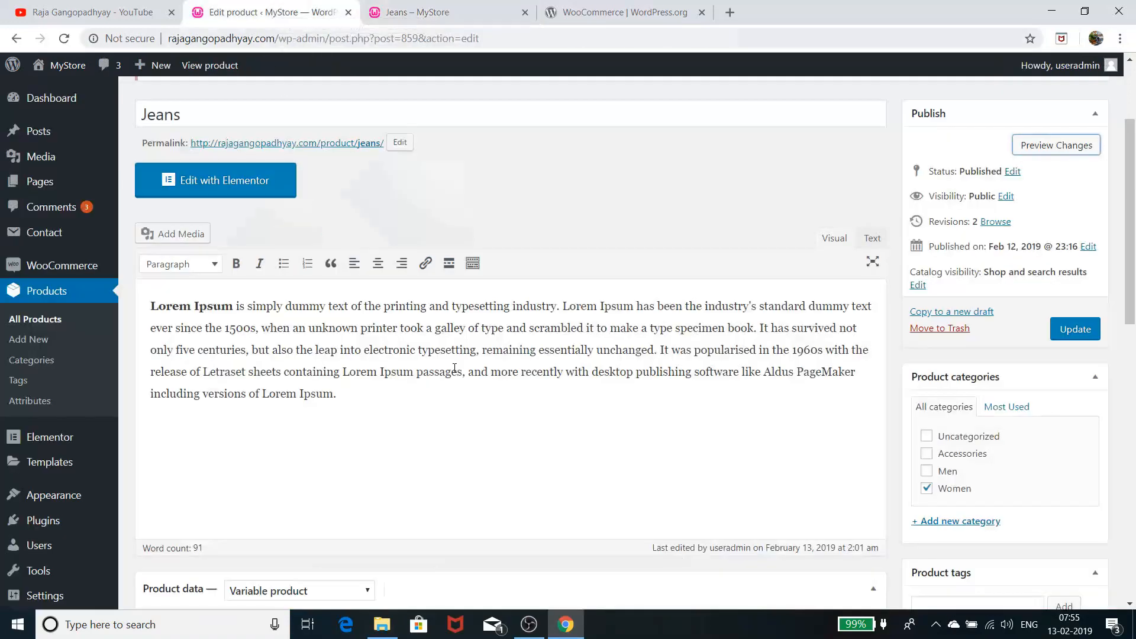
scroll(455, 368, down, 3)
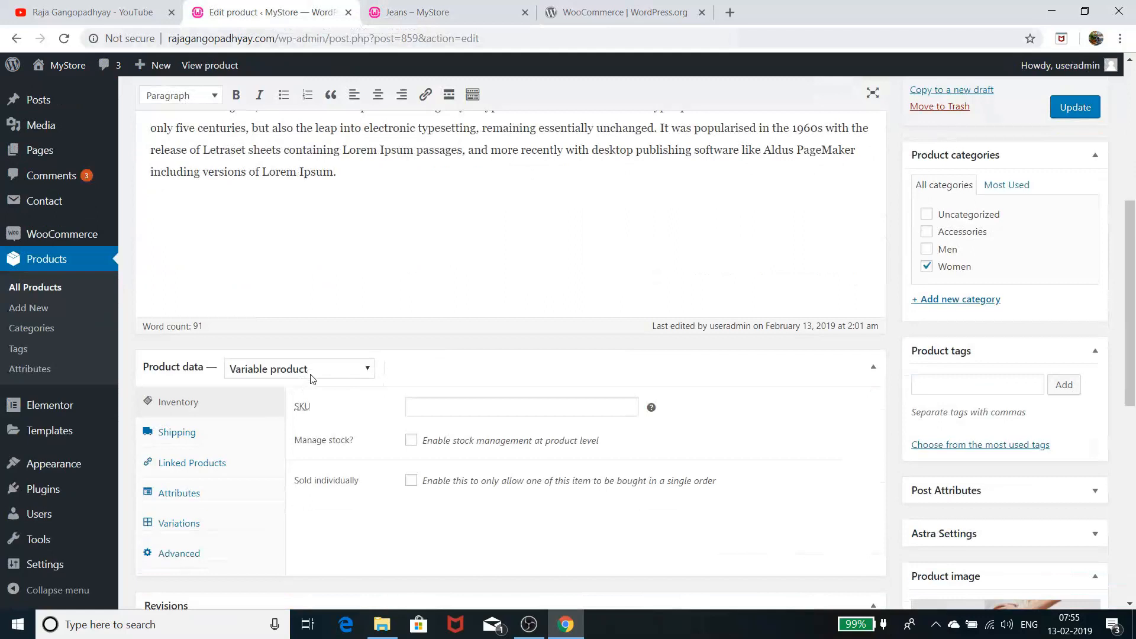
click(327, 373)
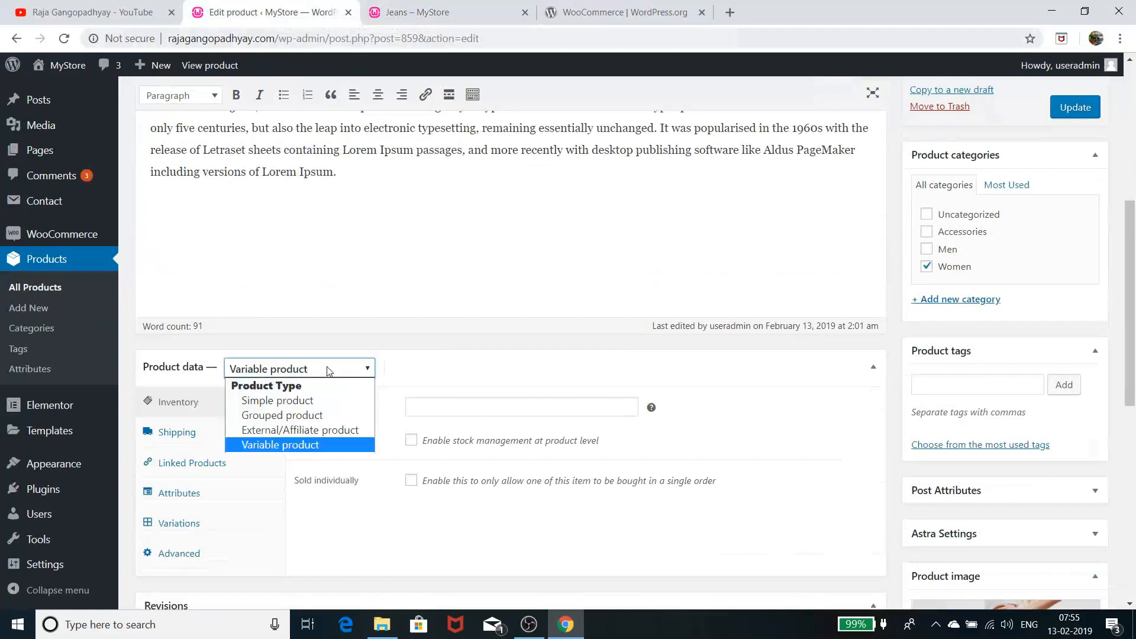
click(327, 373)
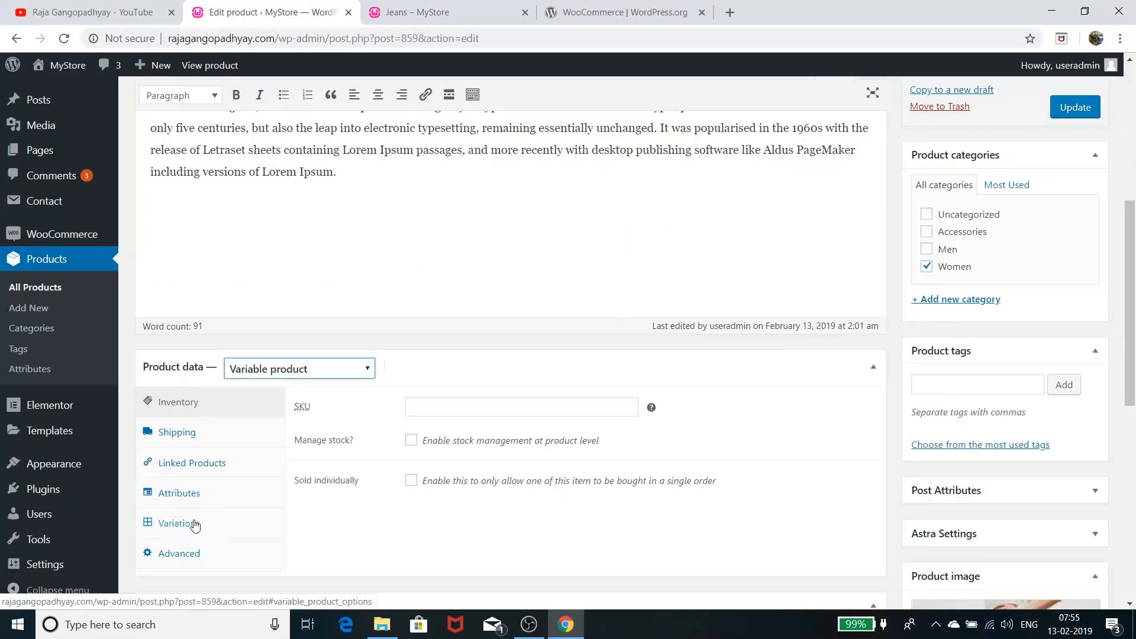
click(197, 494)
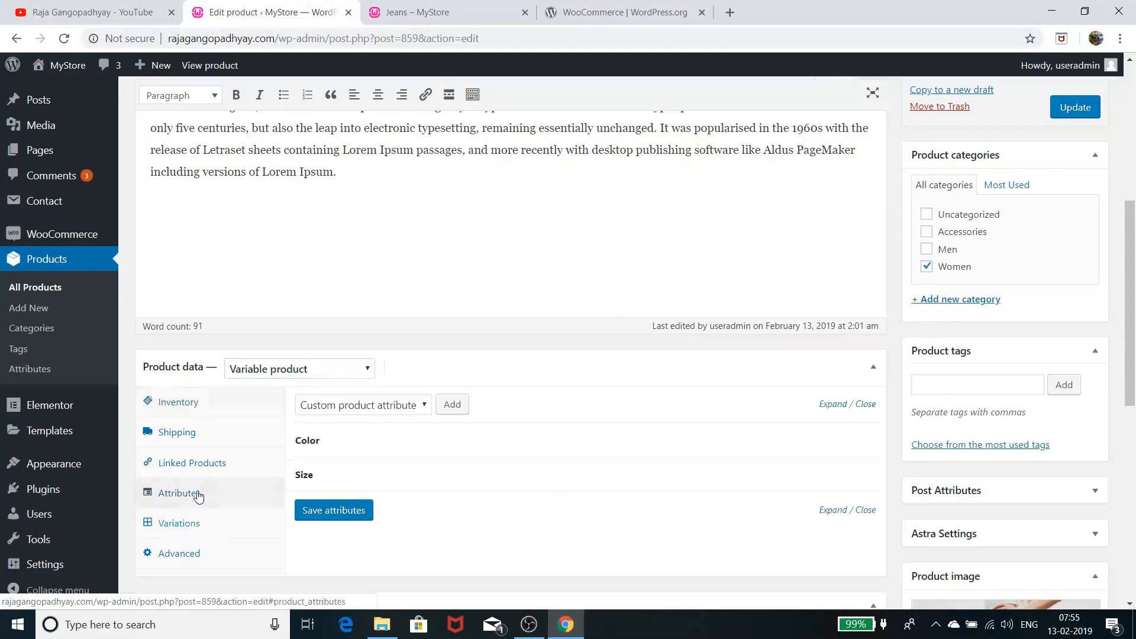
Look through the Inventory, Shipping and Linked Products settings, then show the Color and Size attributes
click(208, 405)
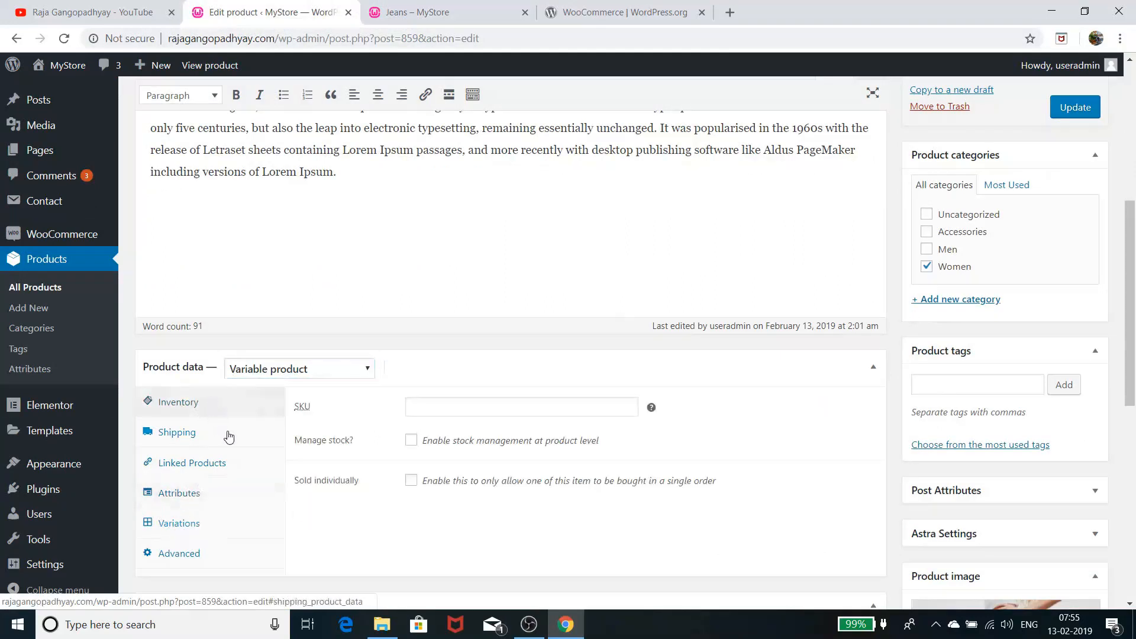
click(214, 430)
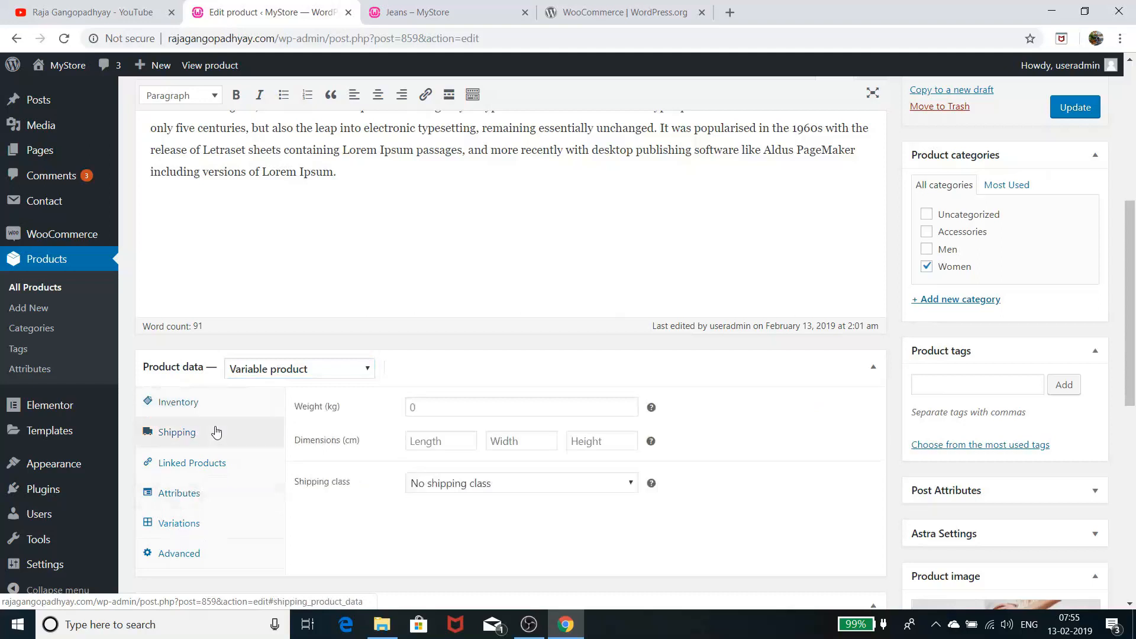
click(208, 464)
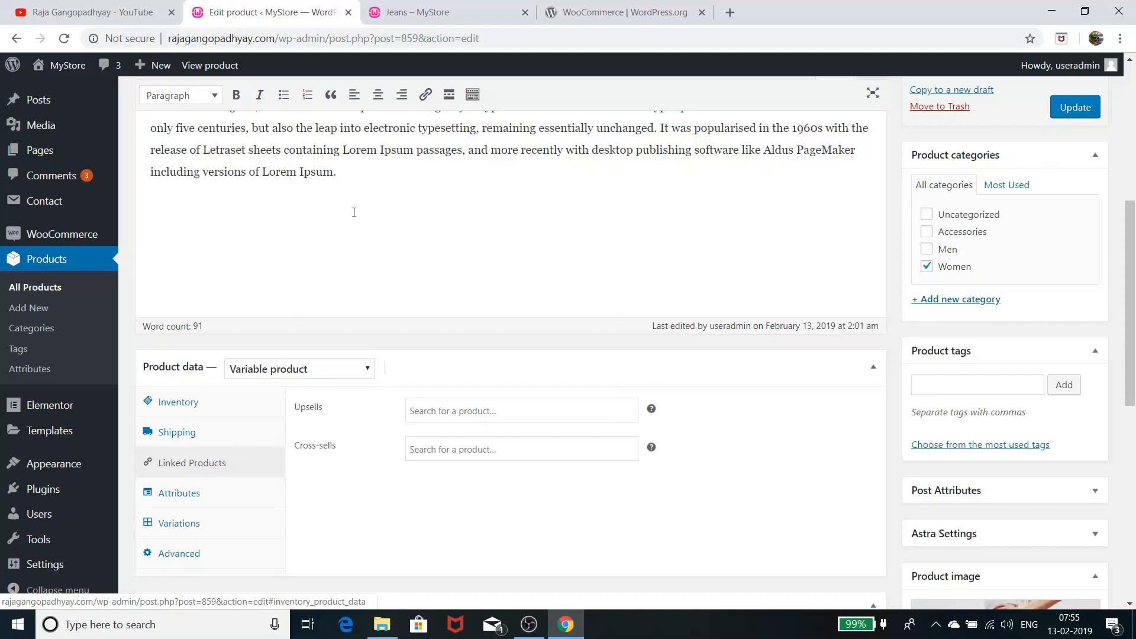
click(476, 8)
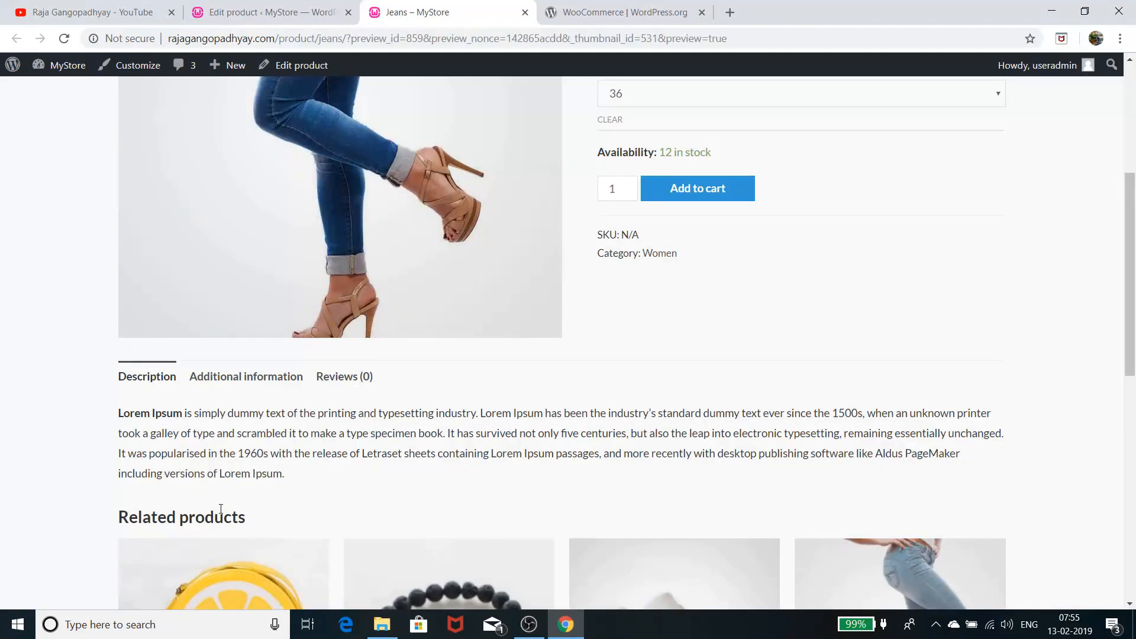
click(272, 11)
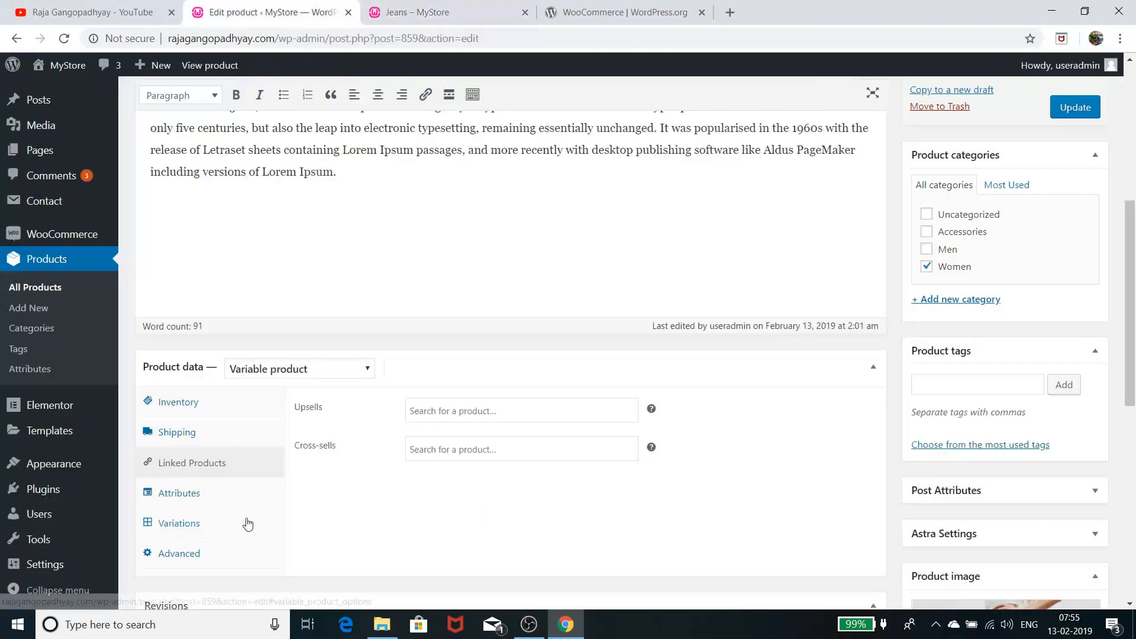
click(218, 505)
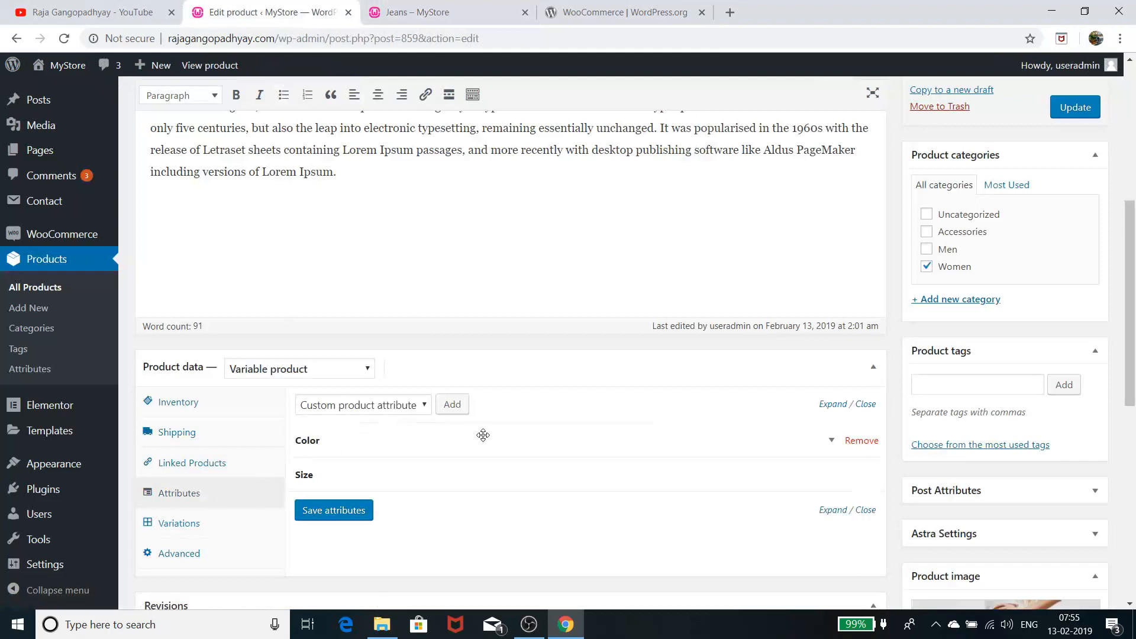
click(335, 442)
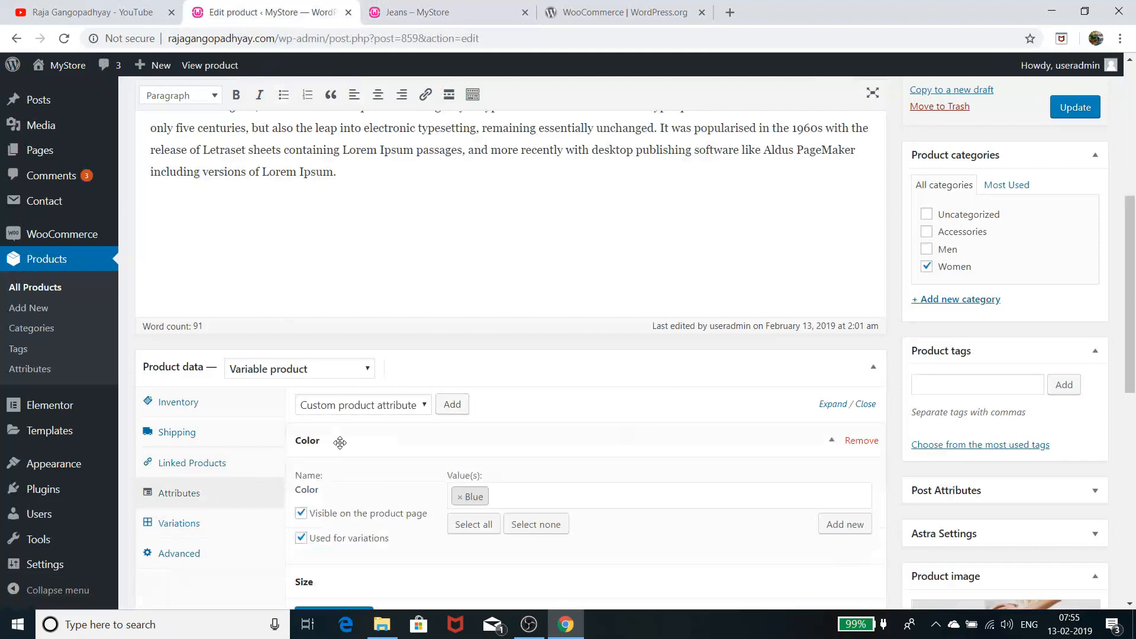
scroll(337, 441, down, 3)
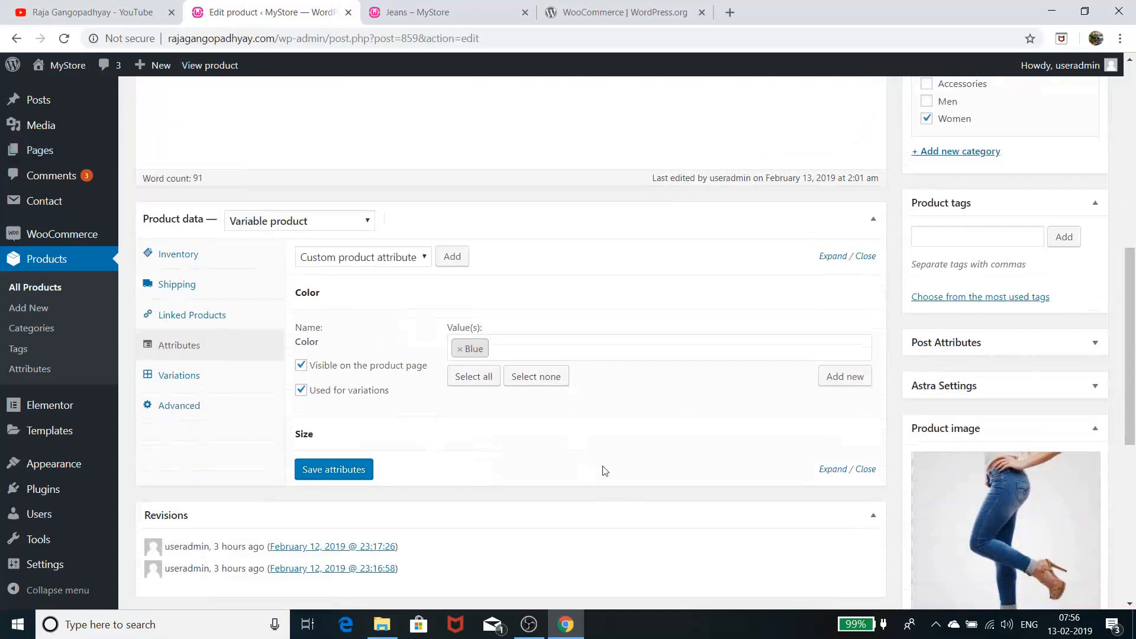
drag(415, 427, 417, 430)
click(419, 429)
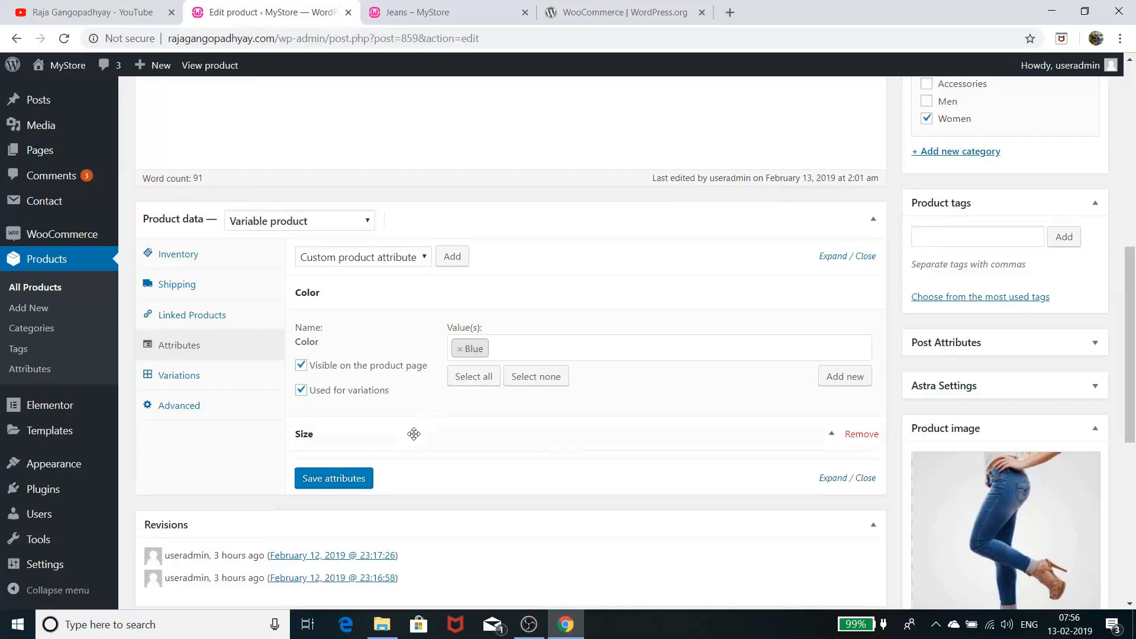
scroll(463, 316, down, 3)
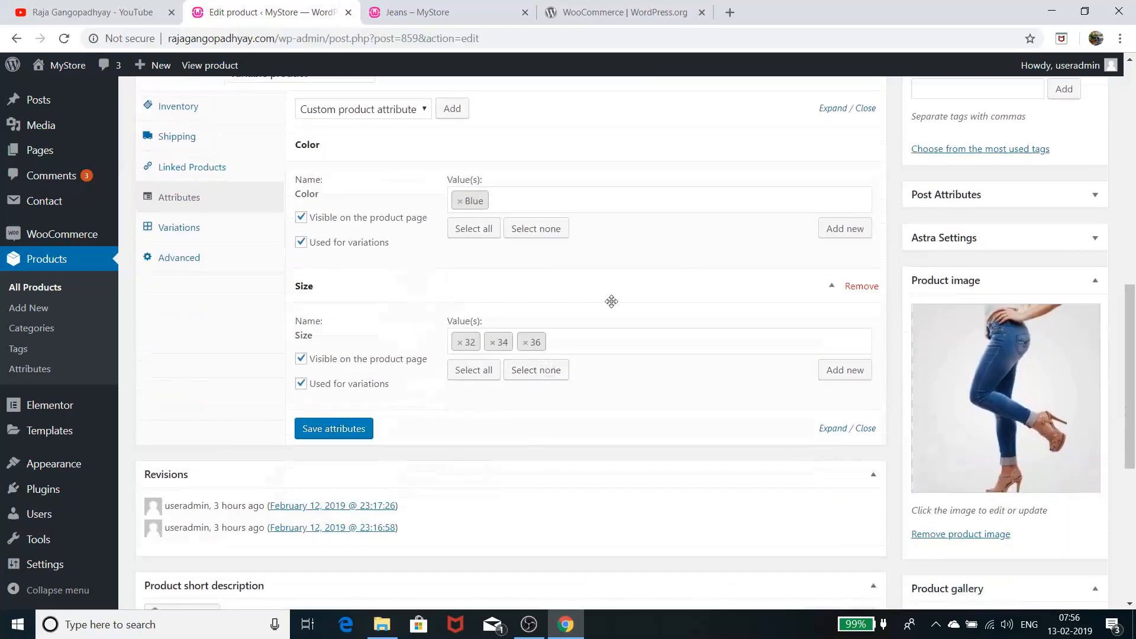
click(213, 235)
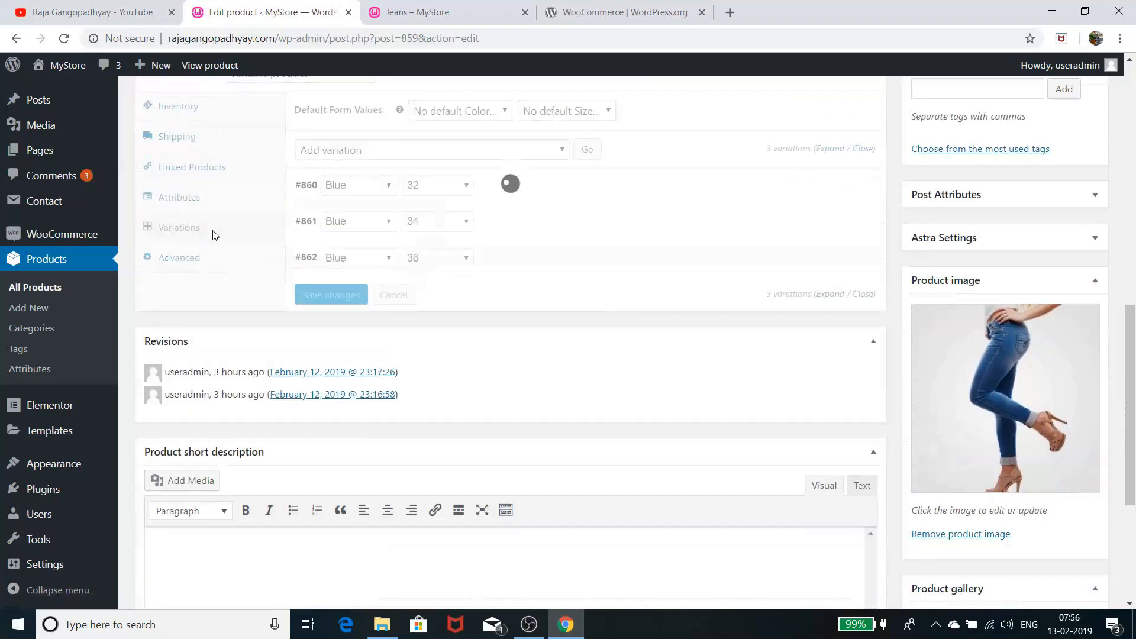
click(217, 199)
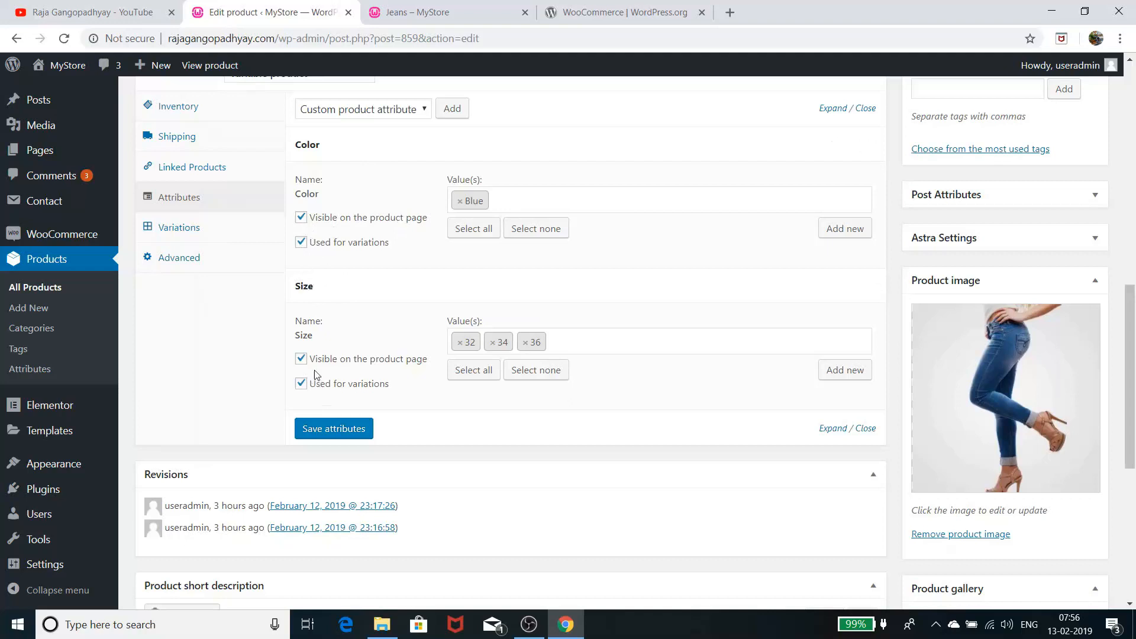
Show the Jeans variations and expand Blue sizes 32 and 34 to check their £15 price and stock 11 and 10
click(247, 237)
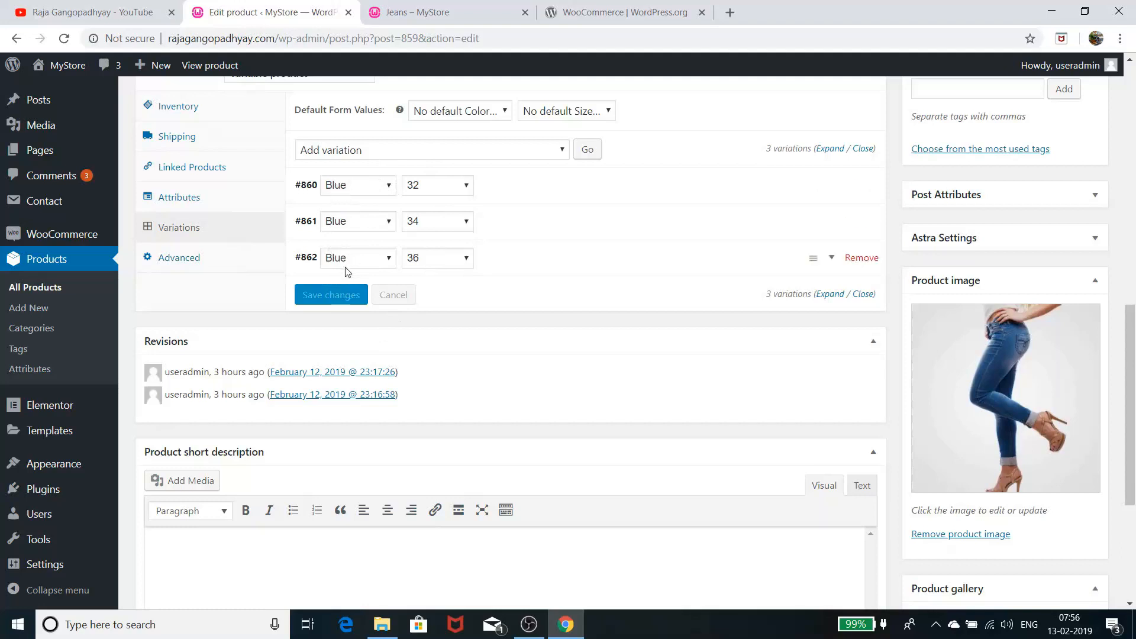
click(539, 196)
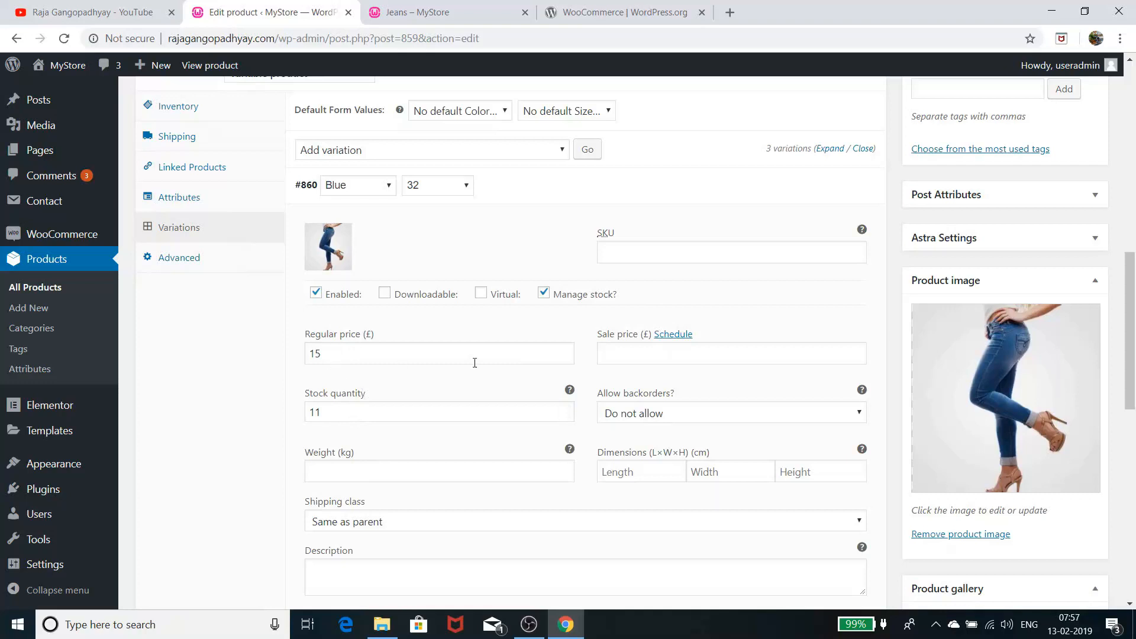
scroll(475, 362, down, 3)
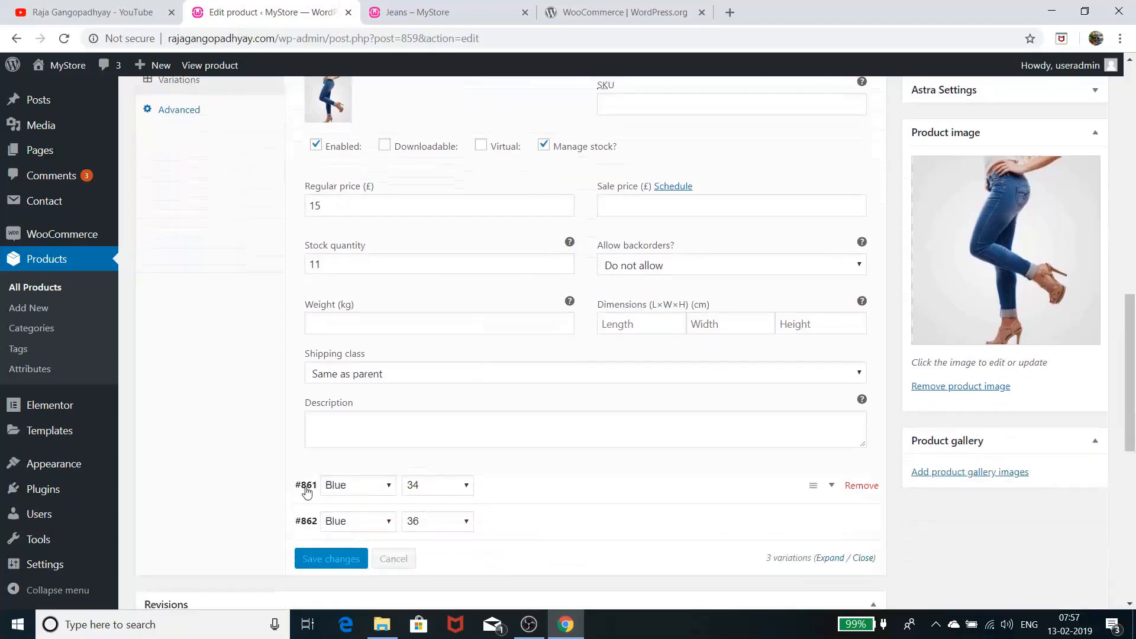
click(306, 491)
scroll(332, 414, down, 4)
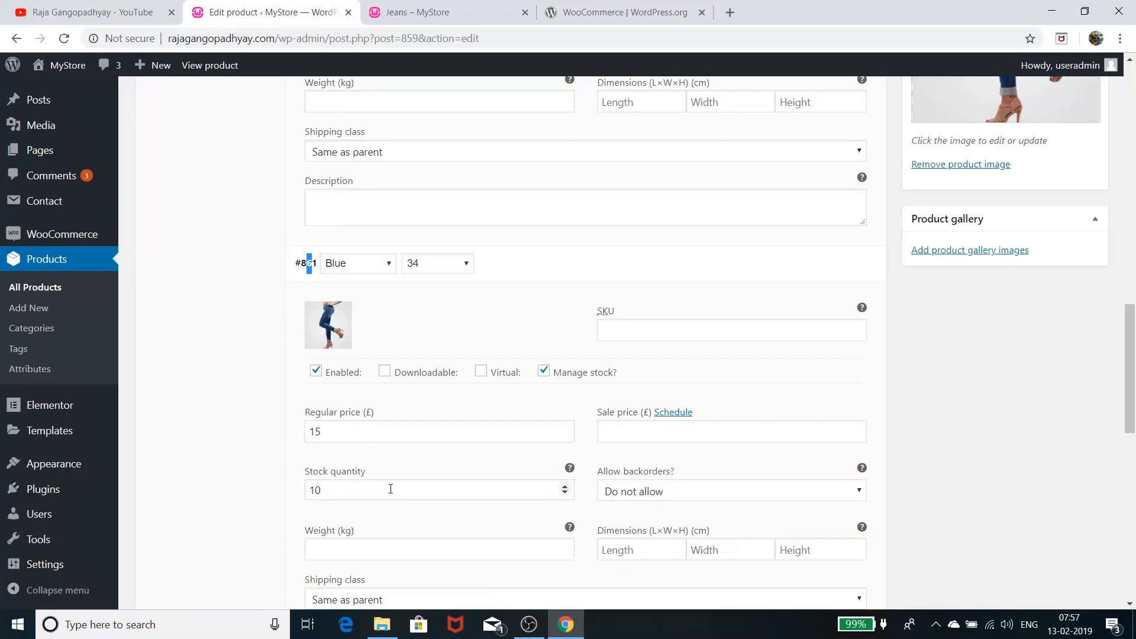
scroll(391, 489, down, 1)
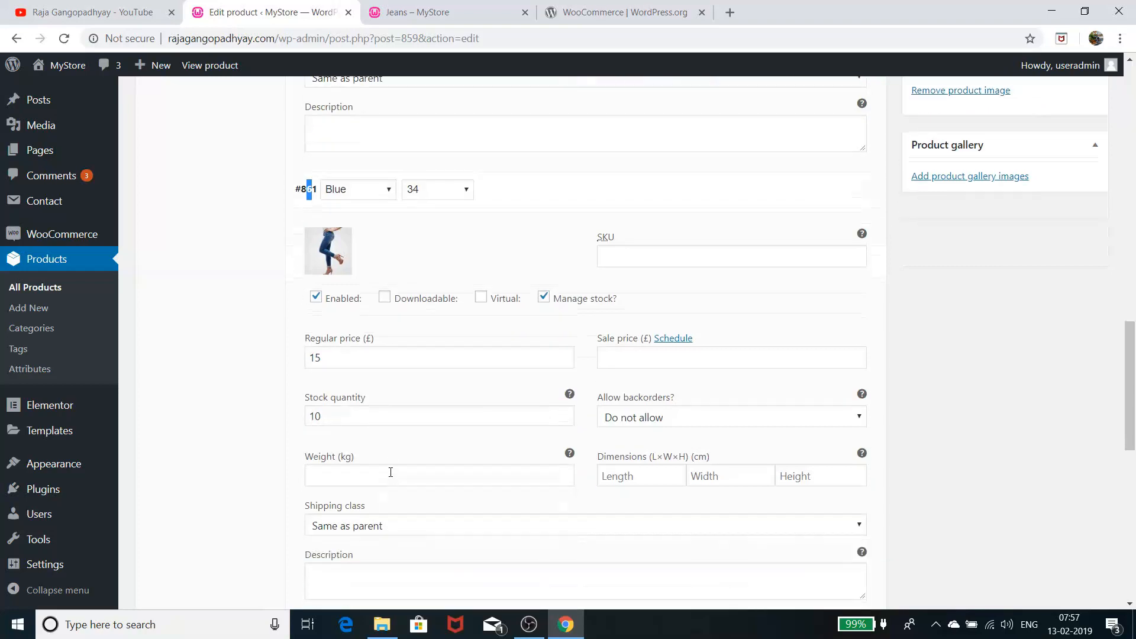
scroll(380, 433, down, 2)
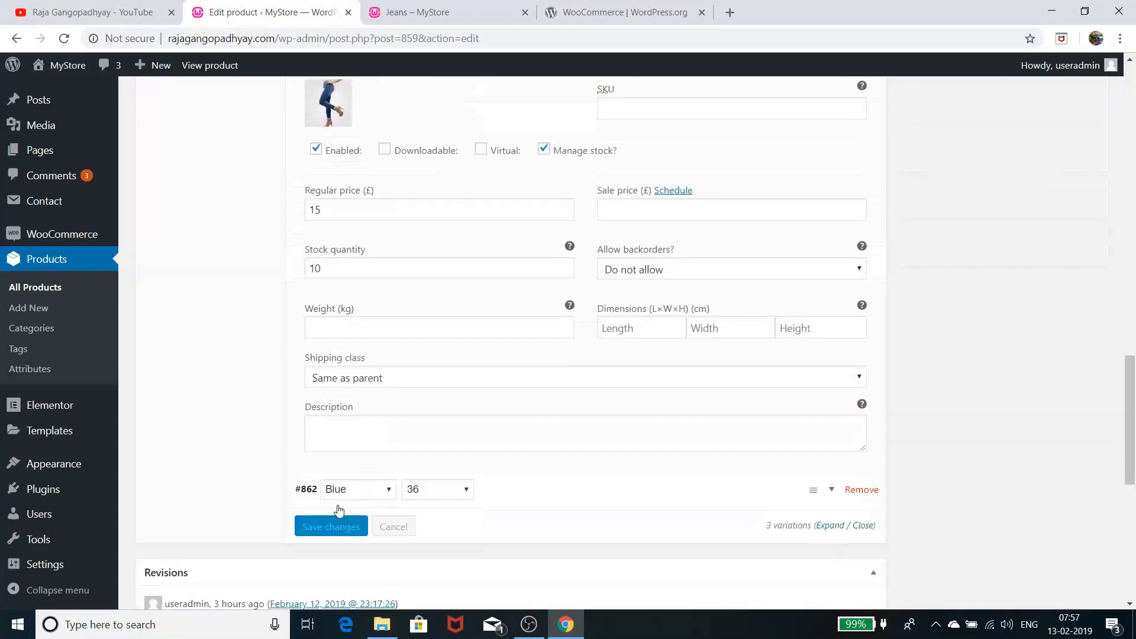
Check size 36 at £15 with stock 12, collapse the variations, and return to the Jeans preview
click(306, 489)
scroll(403, 420, down, 2)
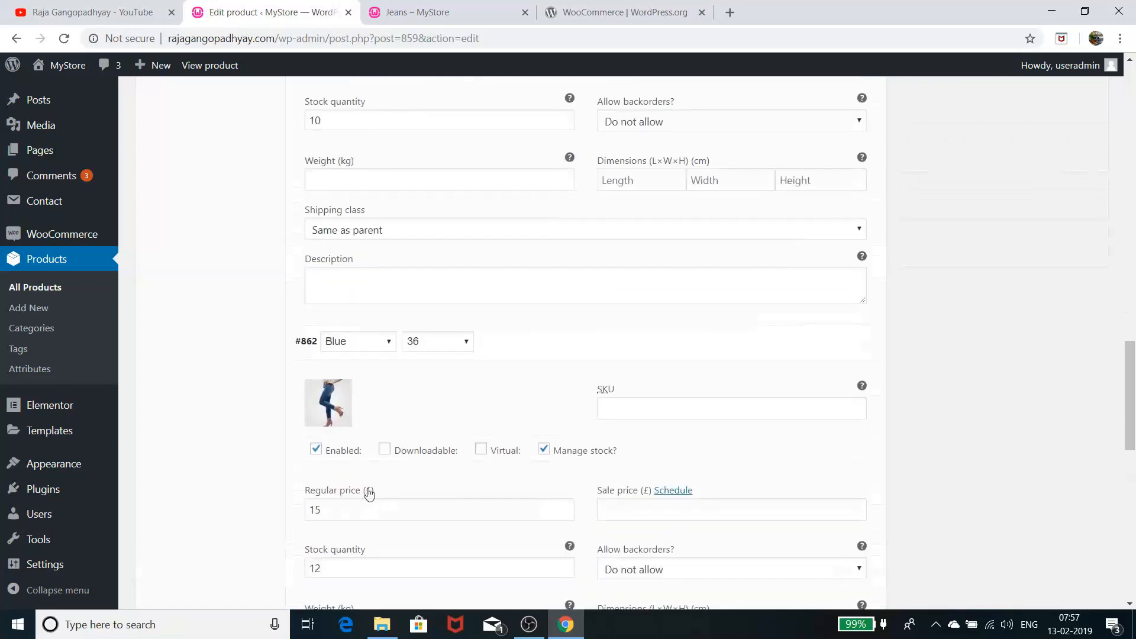
scroll(413, 452, down, 3)
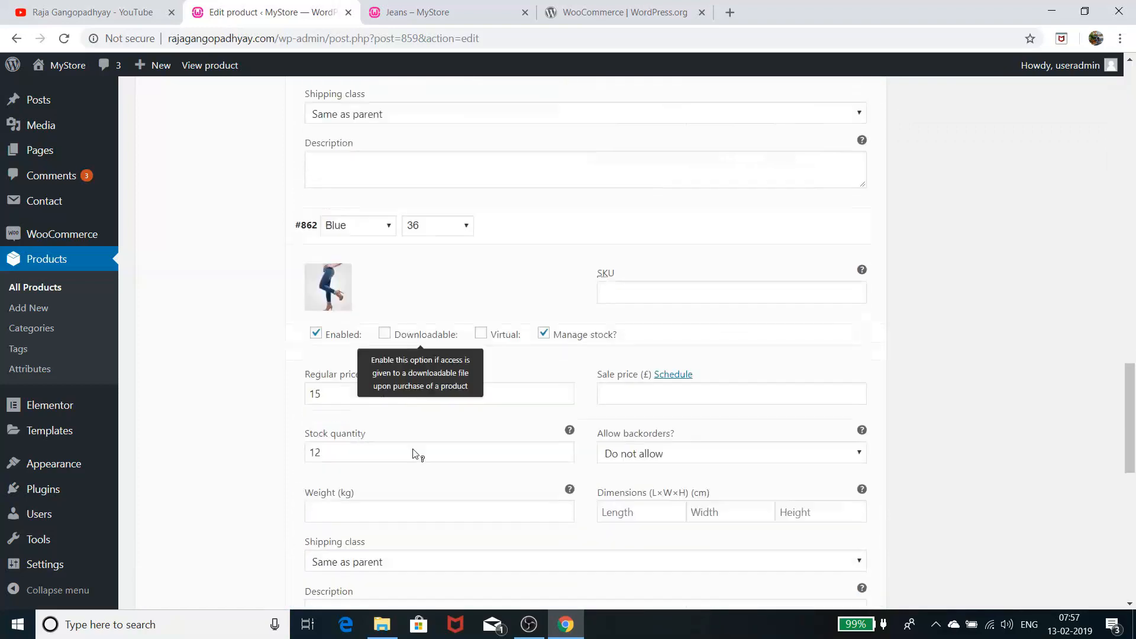
scroll(357, 375, down, 2)
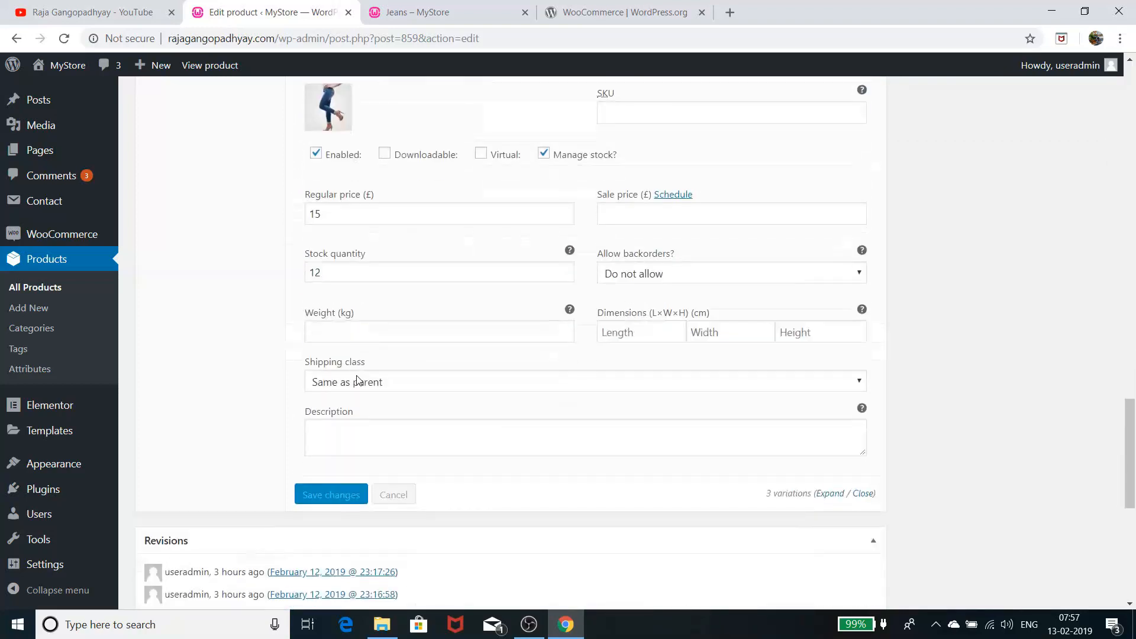
scroll(368, 393, up, 5)
scroll(369, 395, up, 9)
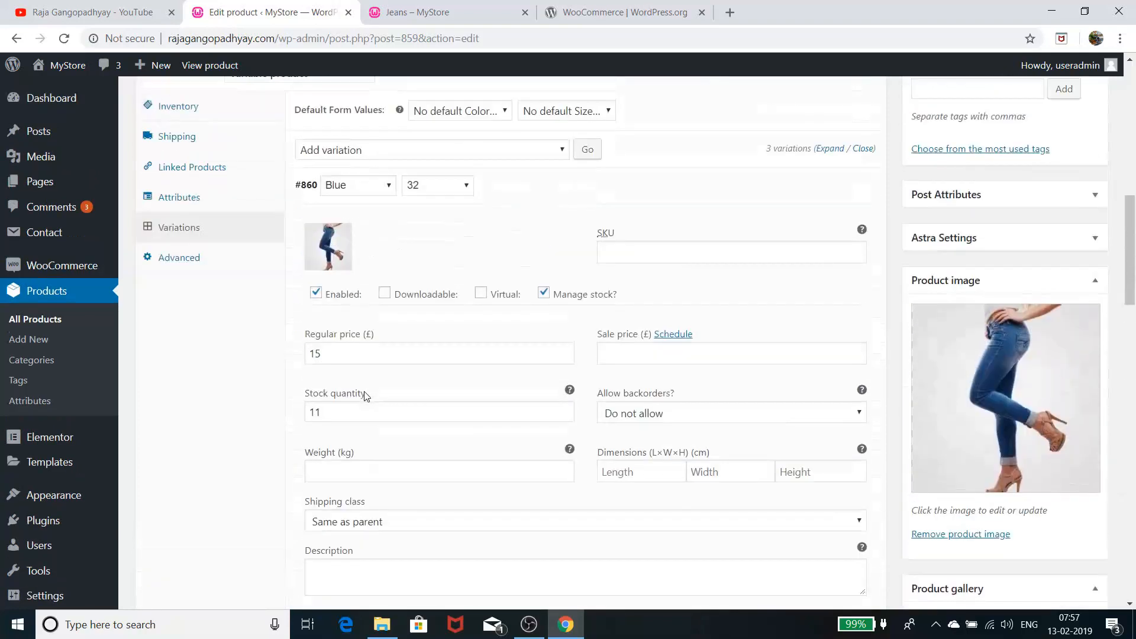
click(309, 194)
click(307, 221)
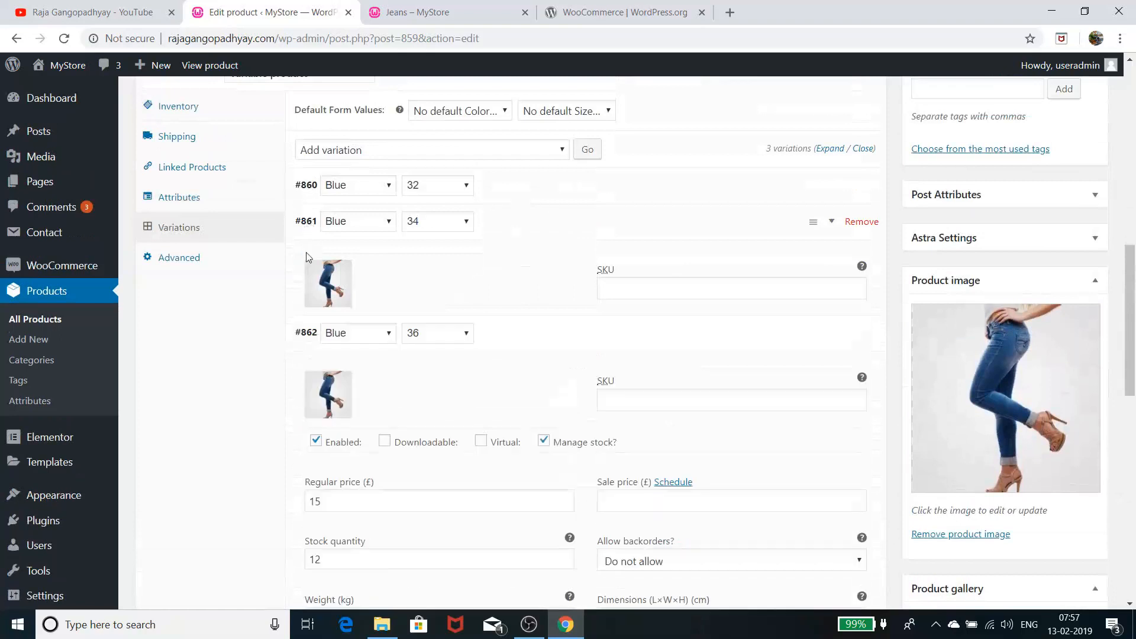
click(417, 13)
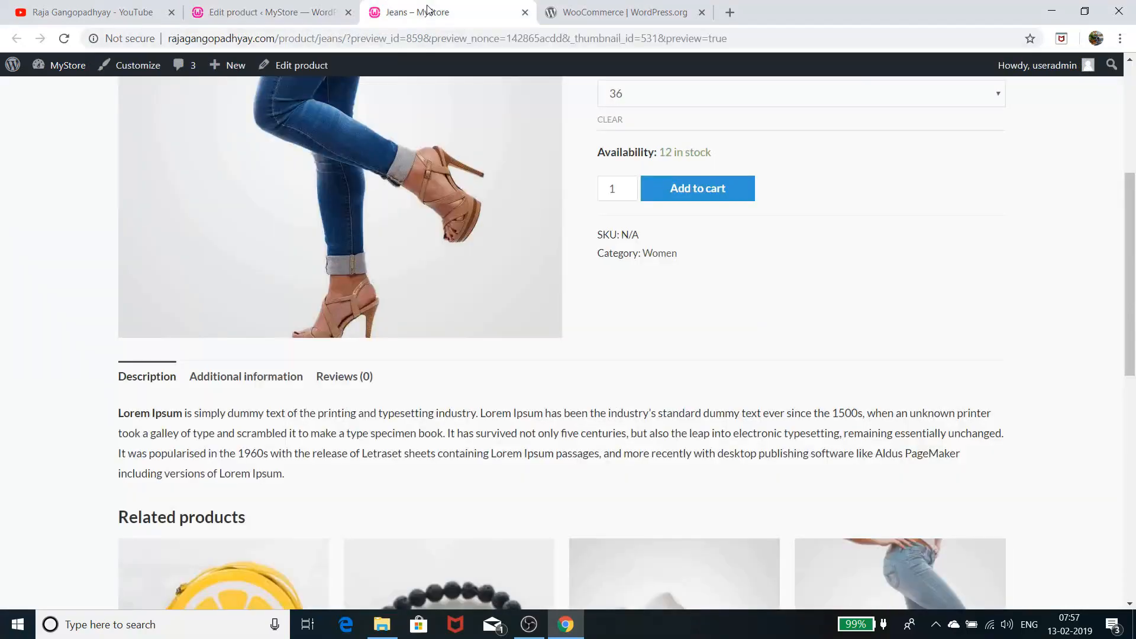
scroll(529, 367, up, 5)
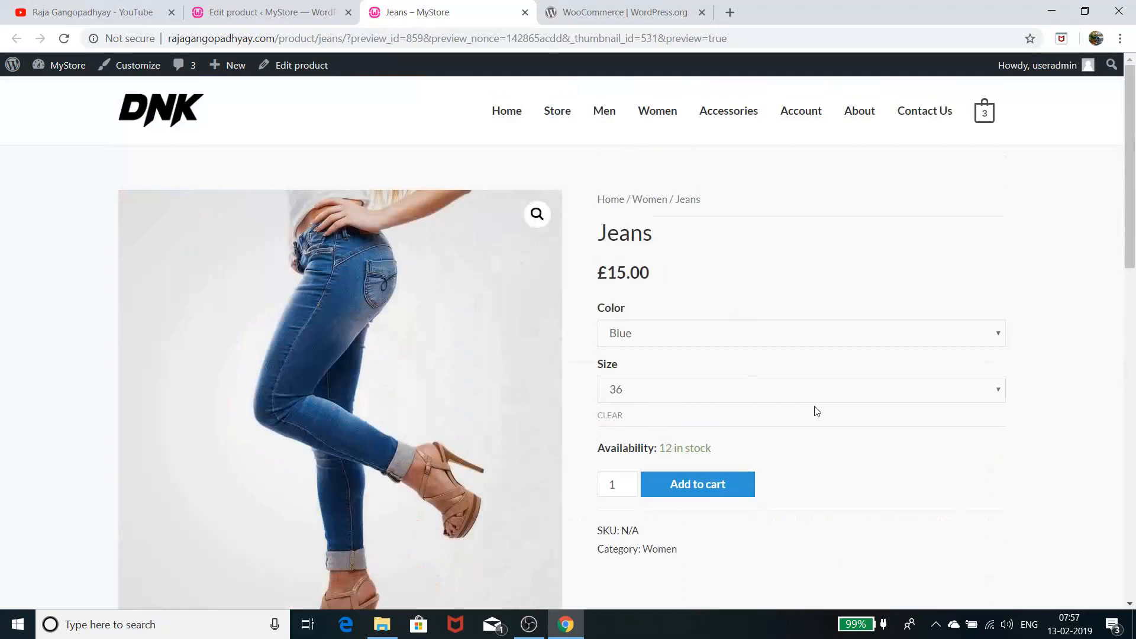
scroll(781, 430, down, 3)
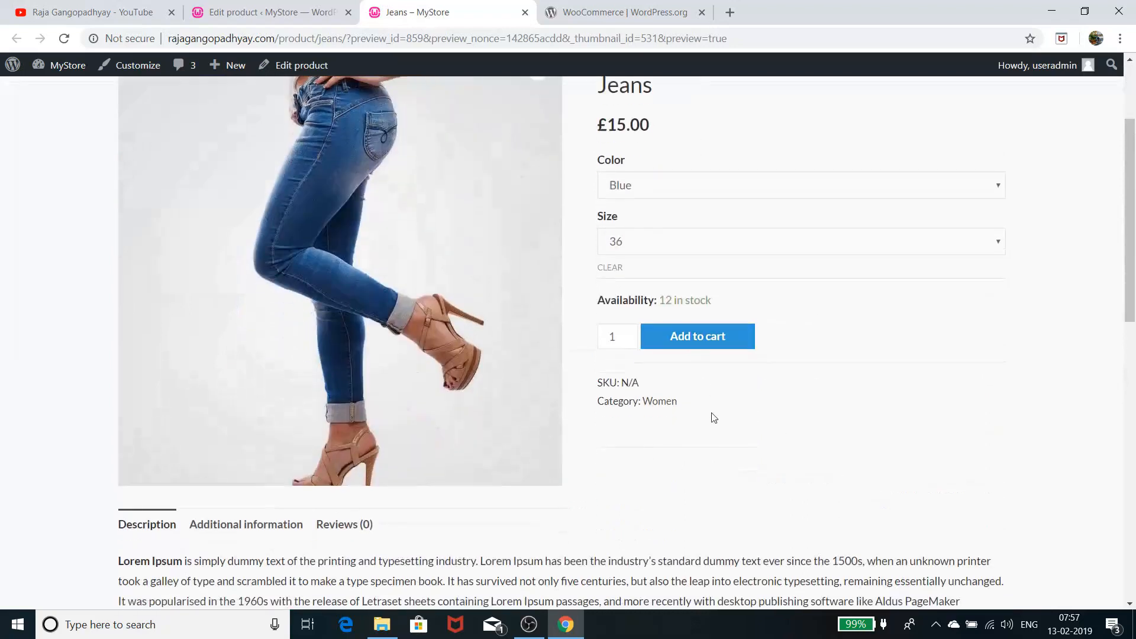
scroll(711, 426, down, 3)
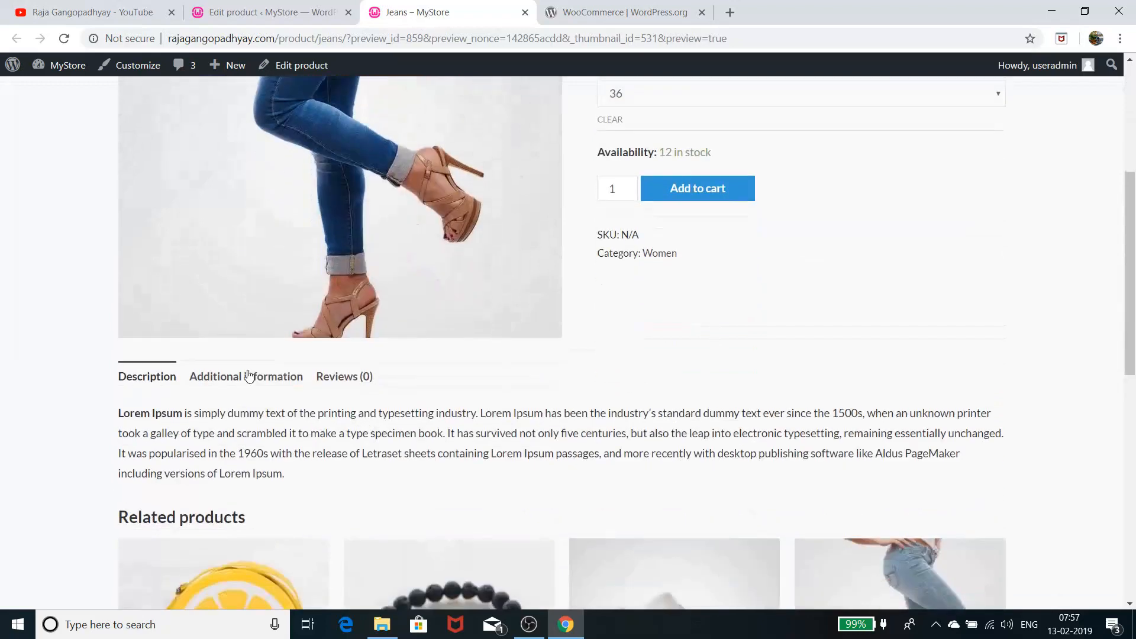
scroll(467, 429, down, 4)
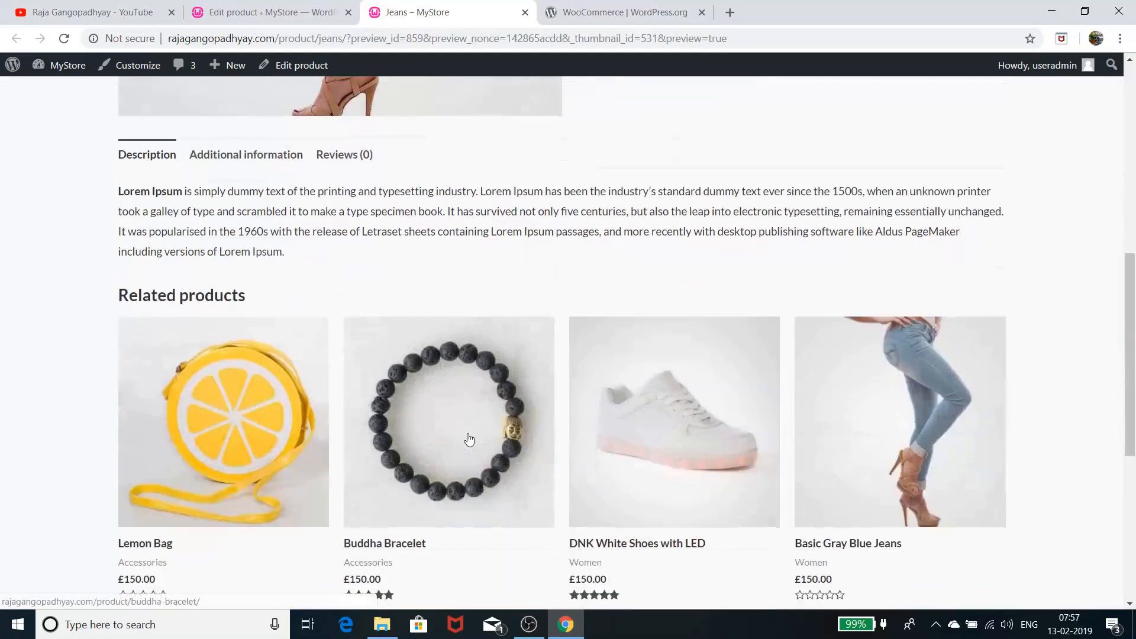
scroll(467, 435, up, 9)
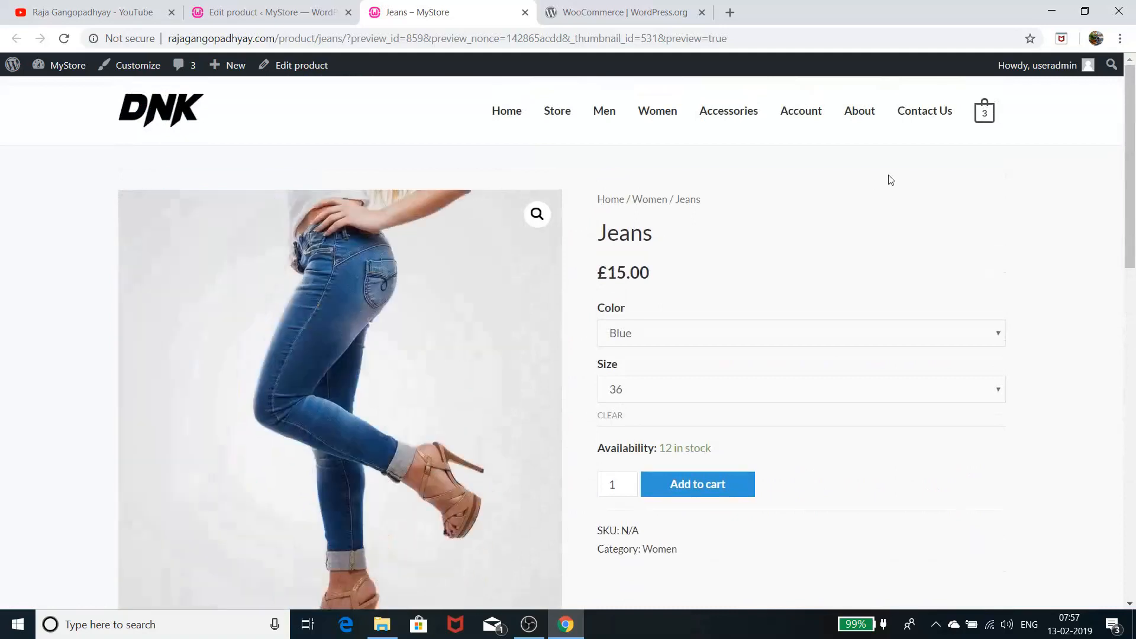
From All Products, add a new product and choose Grouped product as its Product data type
click(281, 9)
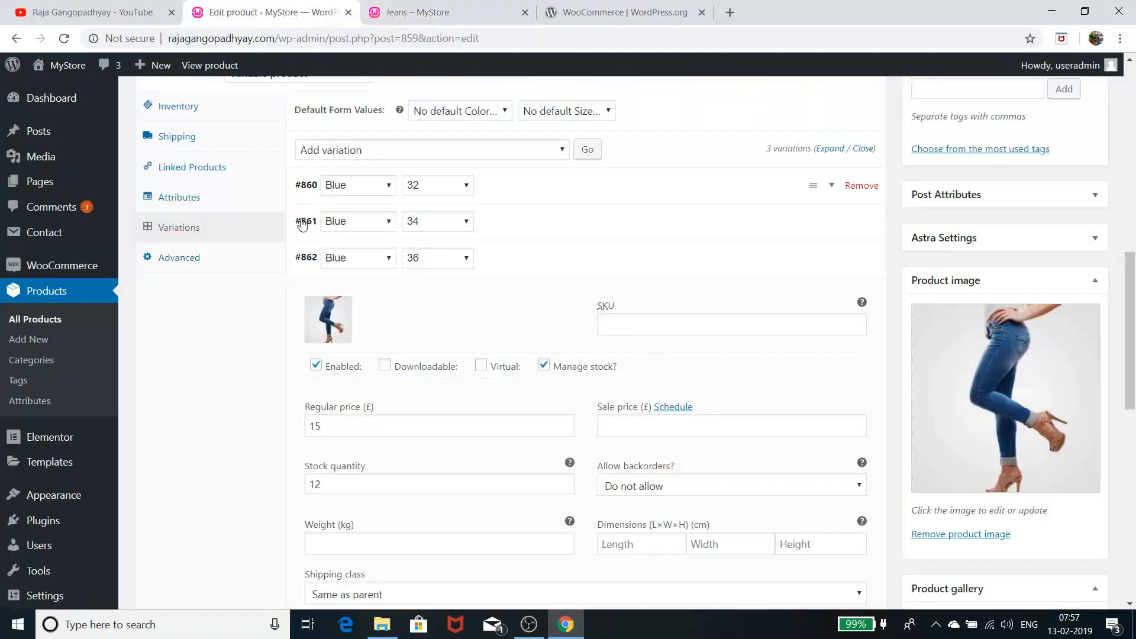
scroll(243, 311, up, 5)
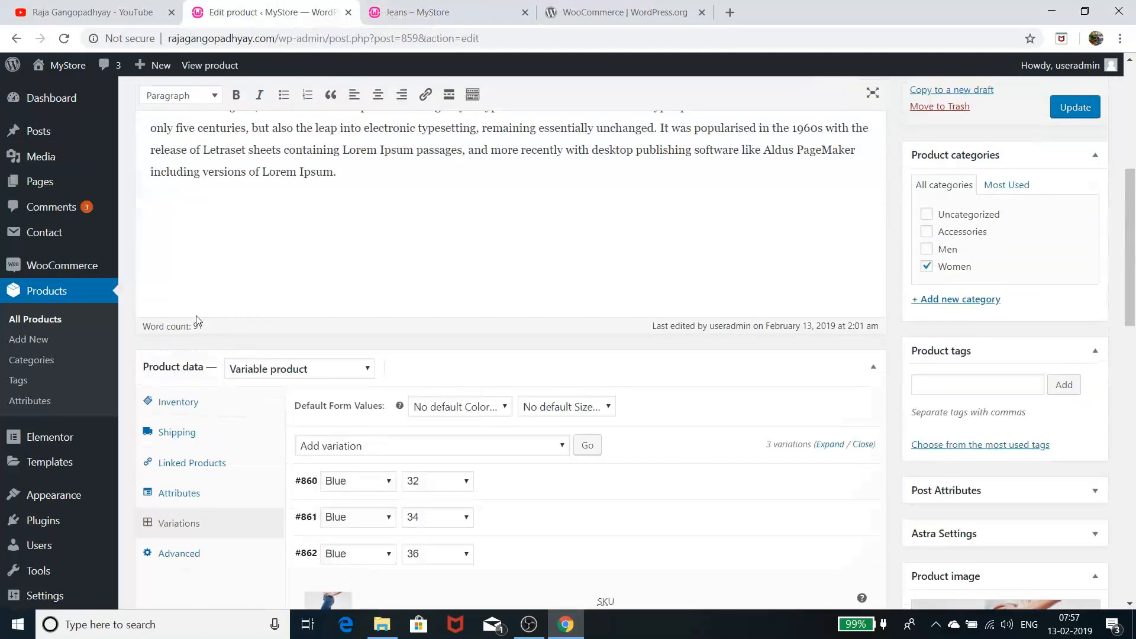
click(50, 320)
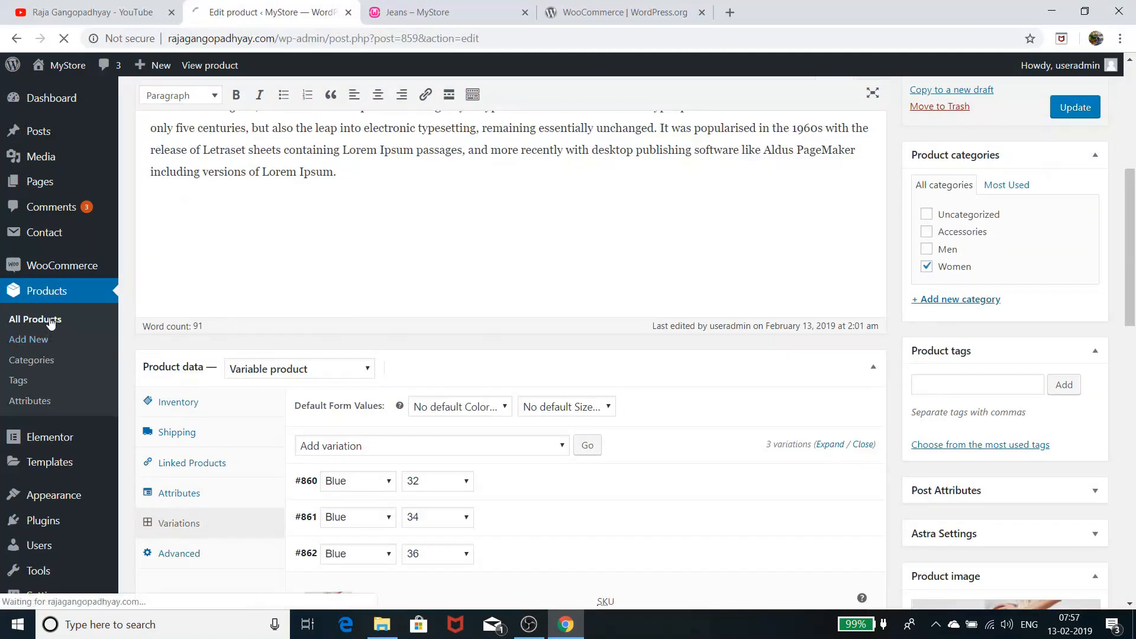
click(31, 342)
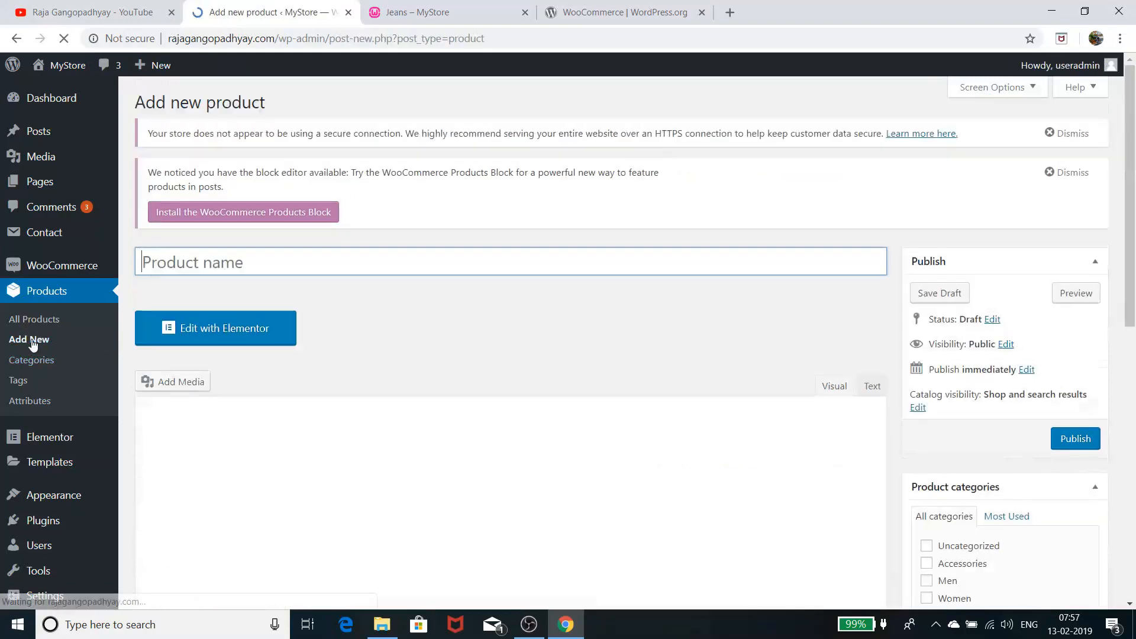
scroll(369, 378, down, 5)
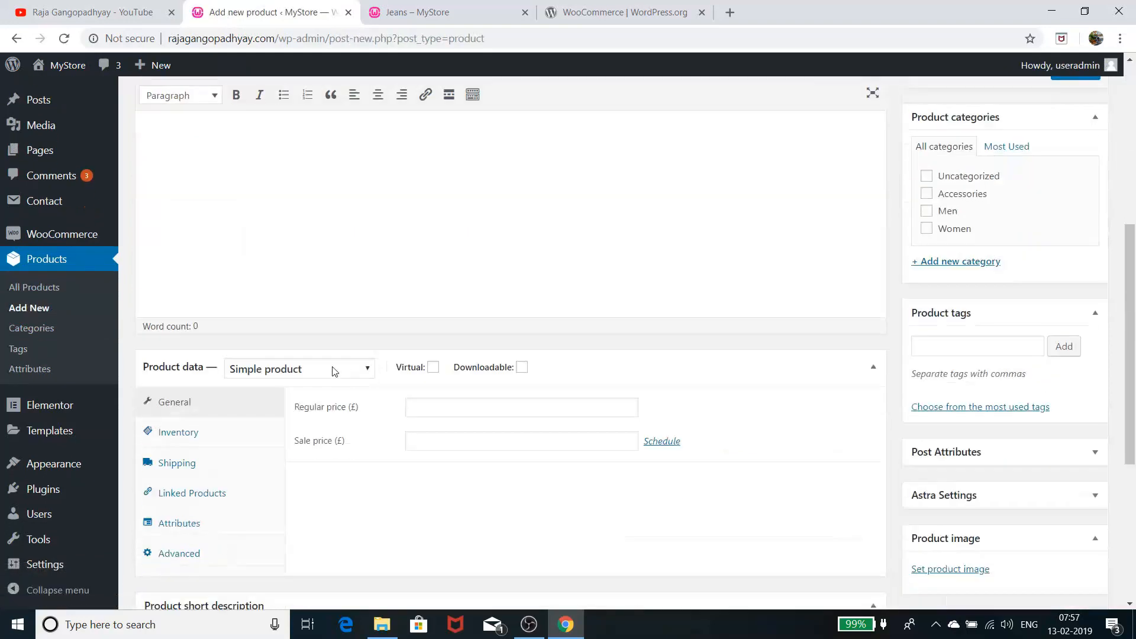
click(332, 369)
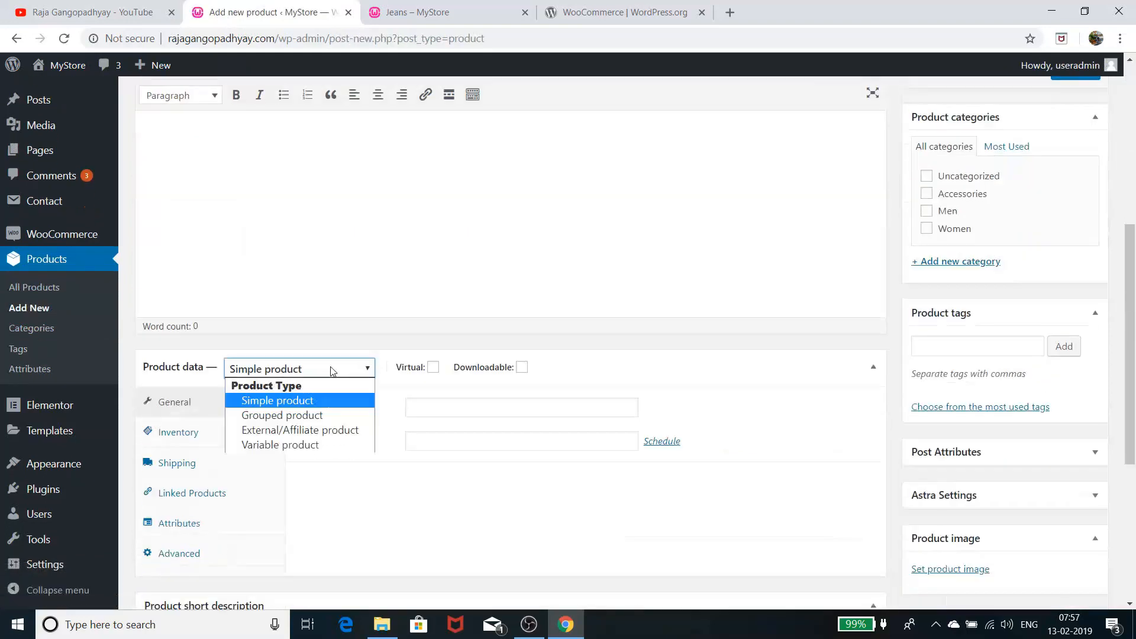
click(318, 416)
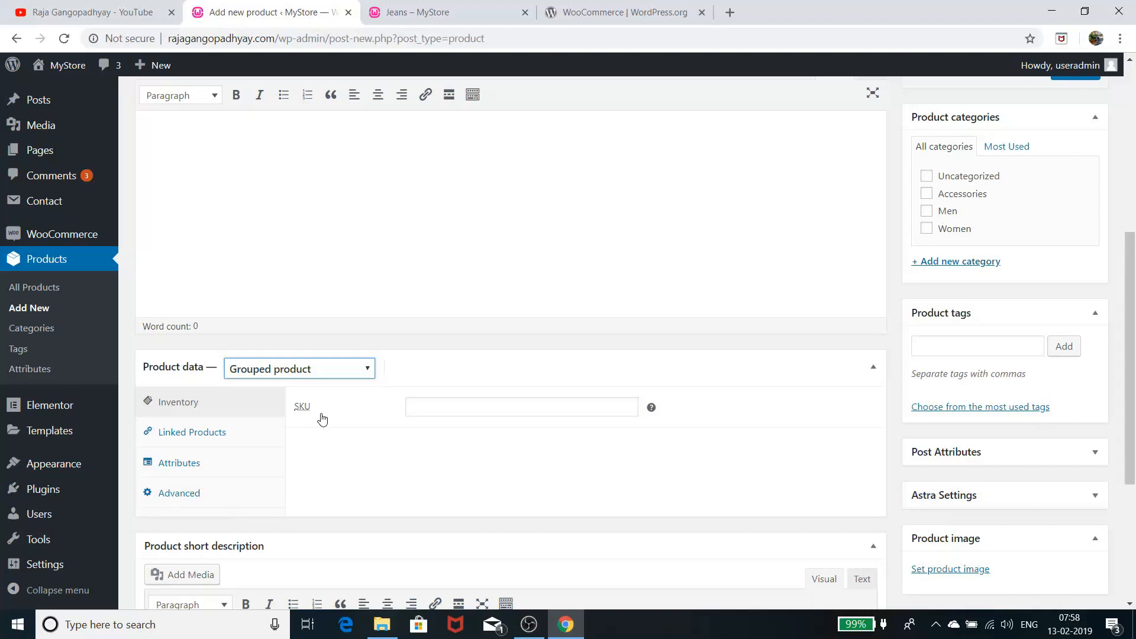
Review the Linked Products, Attributes and Advanced settings (menu order 0, reviews enabled), then open the product type list
click(236, 432)
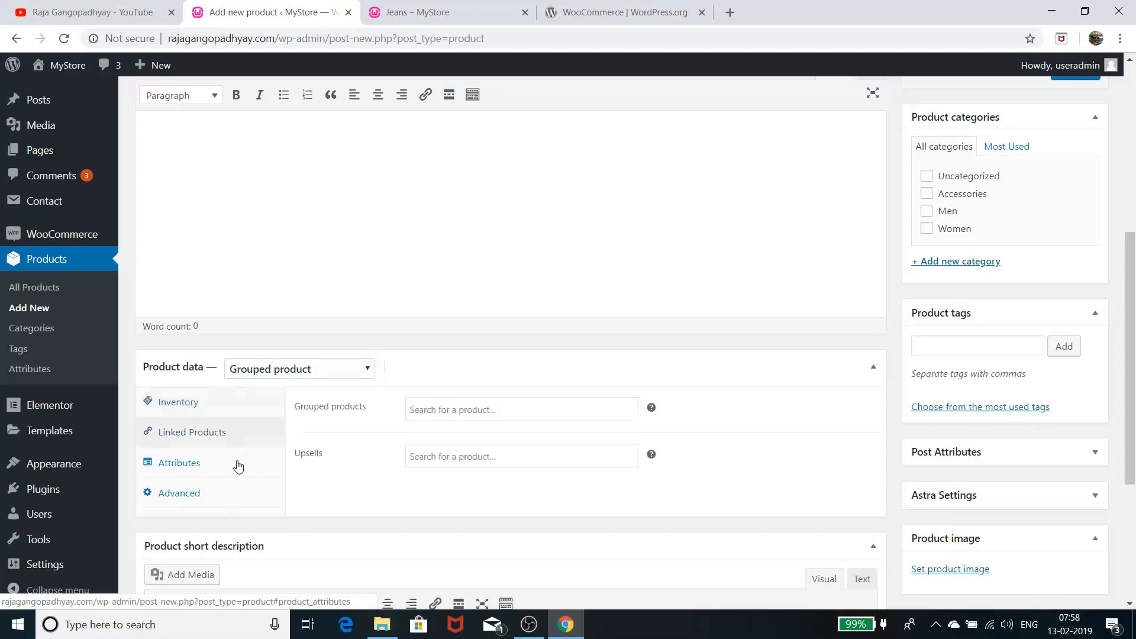
click(238, 467)
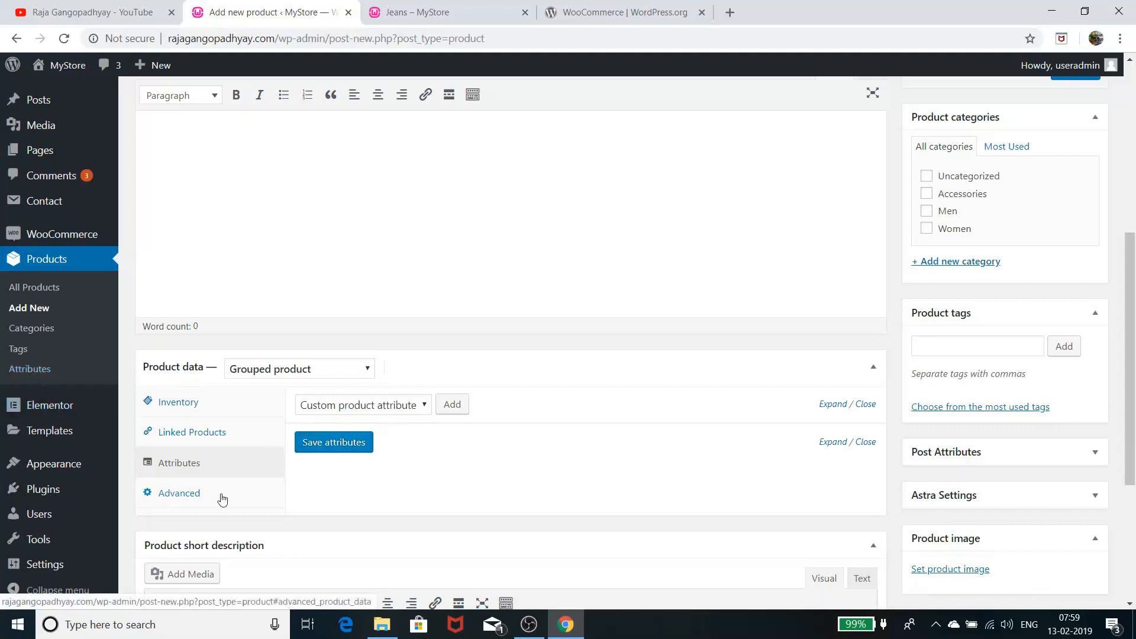
click(179, 494)
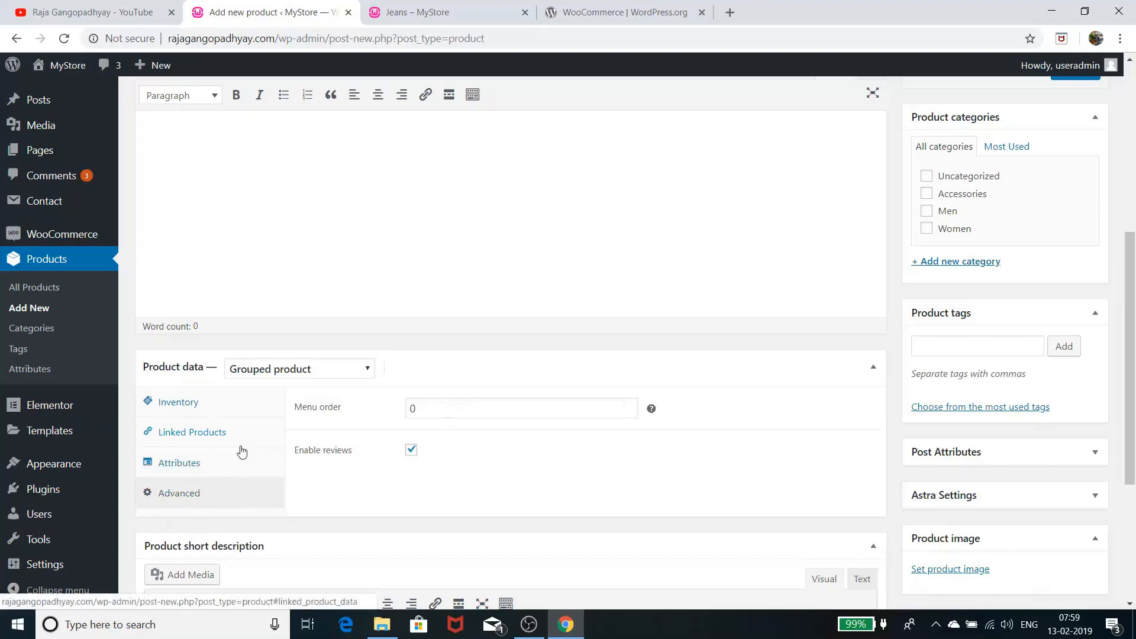
scroll(241, 448, down, 1)
scroll(240, 450, up, 1)
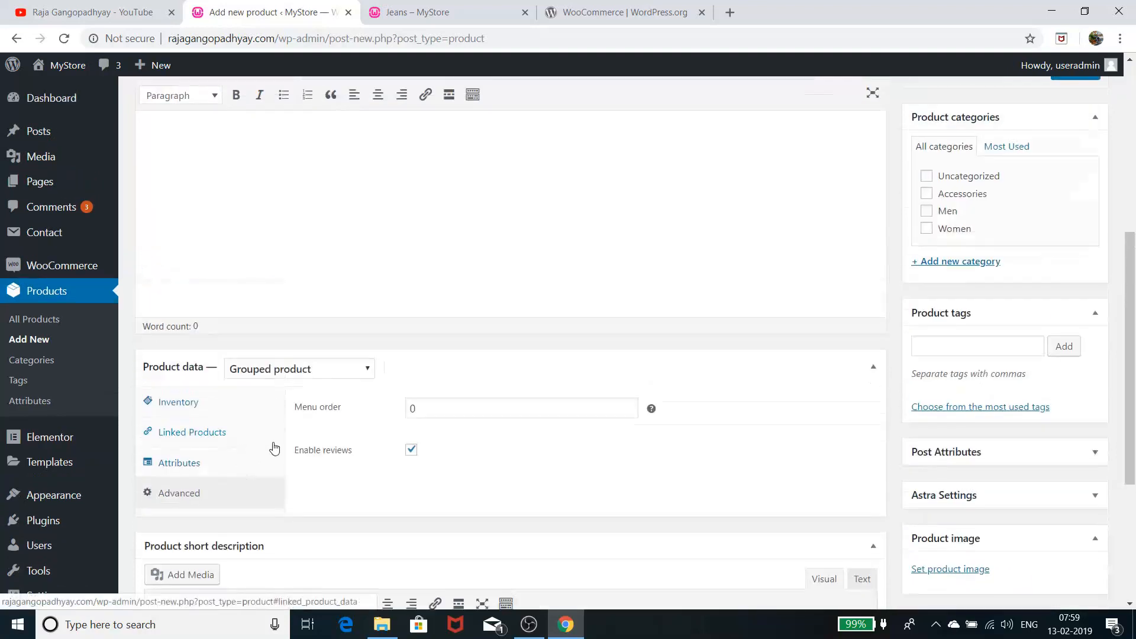
click(326, 372)
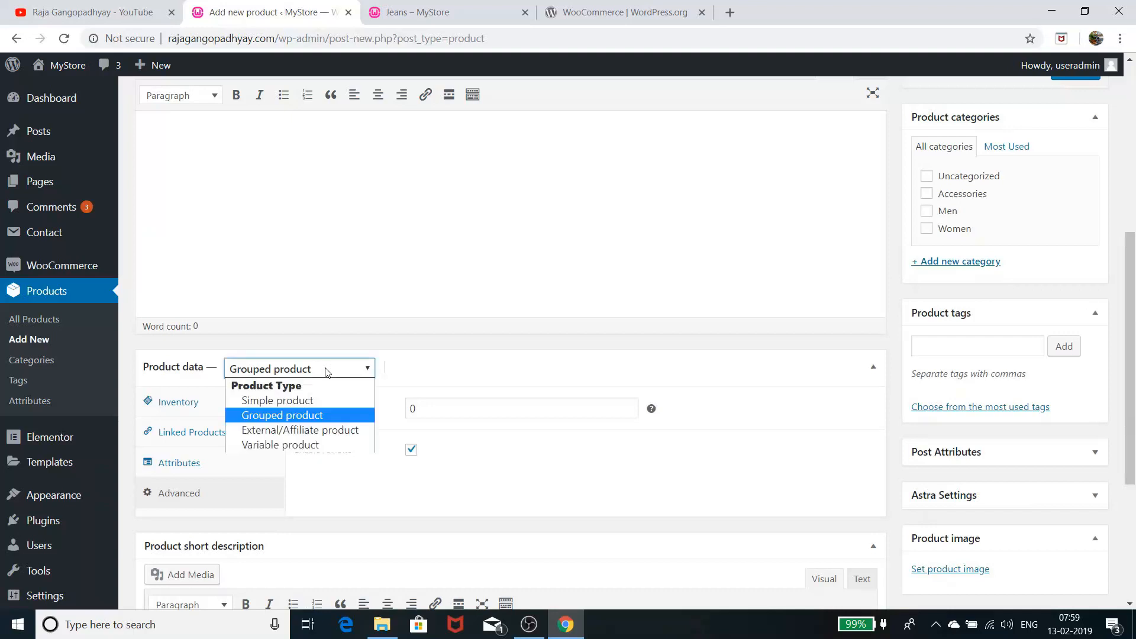
Set the product type to External/Affiliate product and open a blank browser tab beside the editor
click(308, 431)
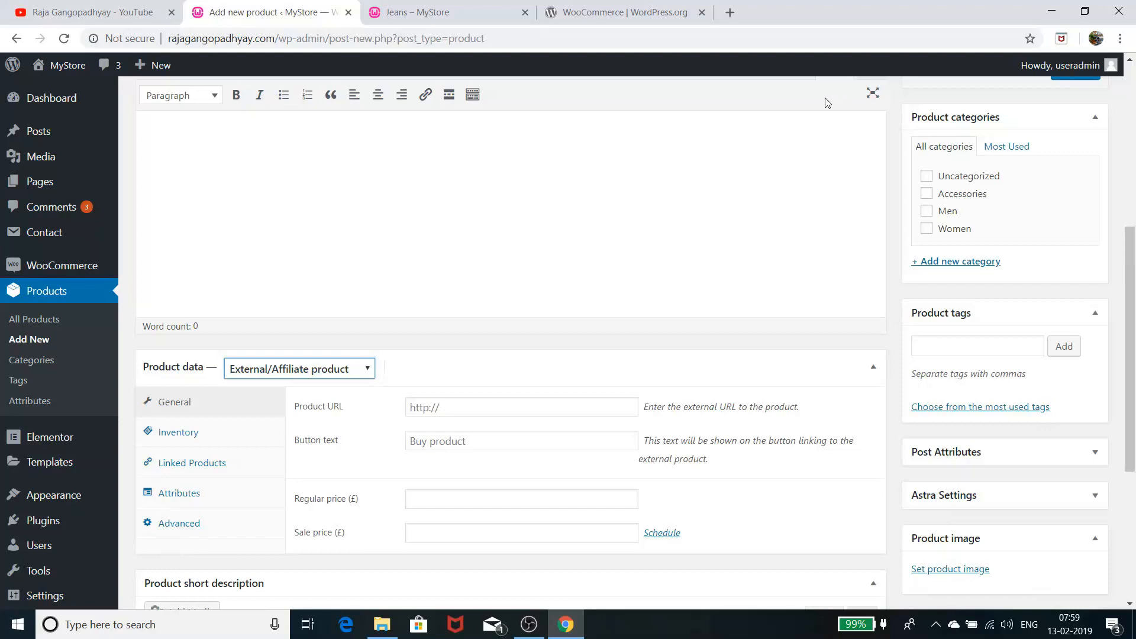
click(729, 13)
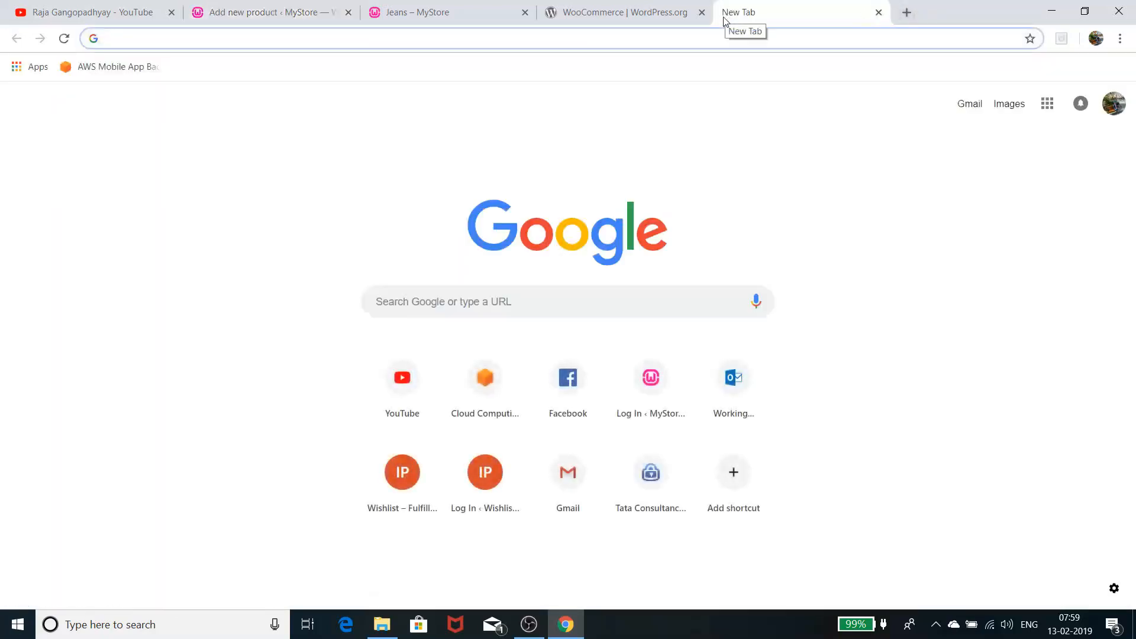
click(90, 15)
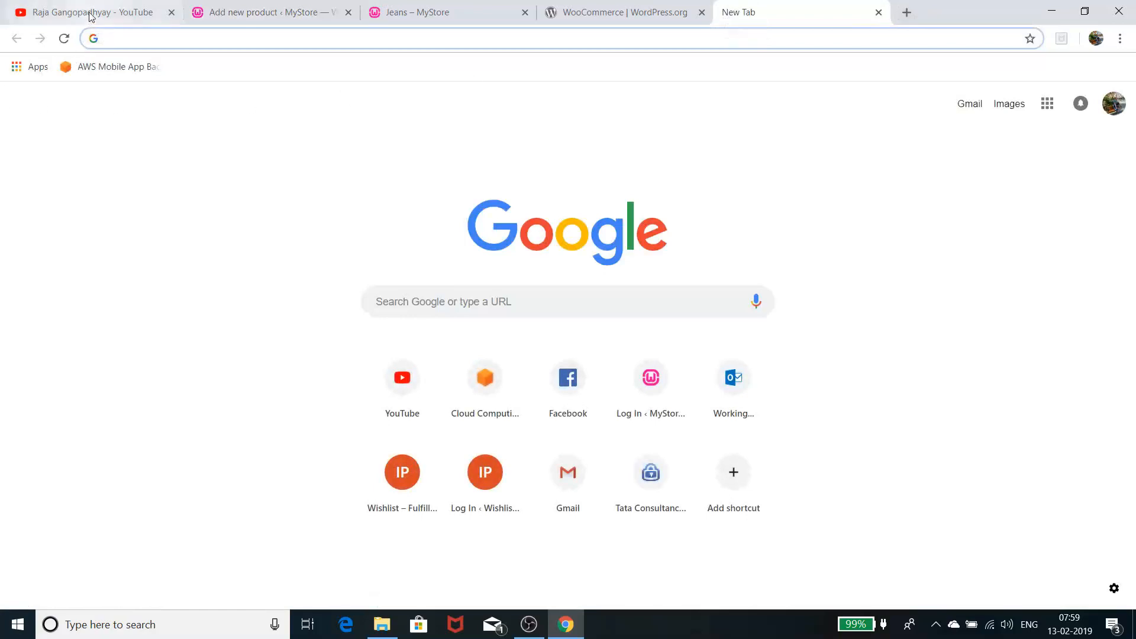
click(200, 15)
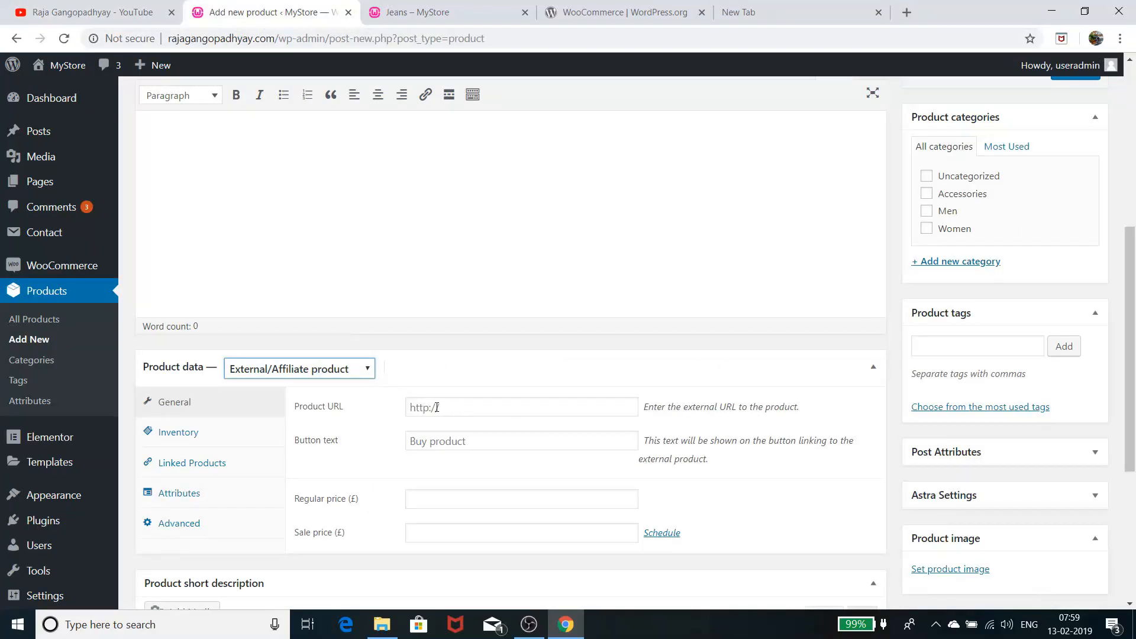
click(466, 405)
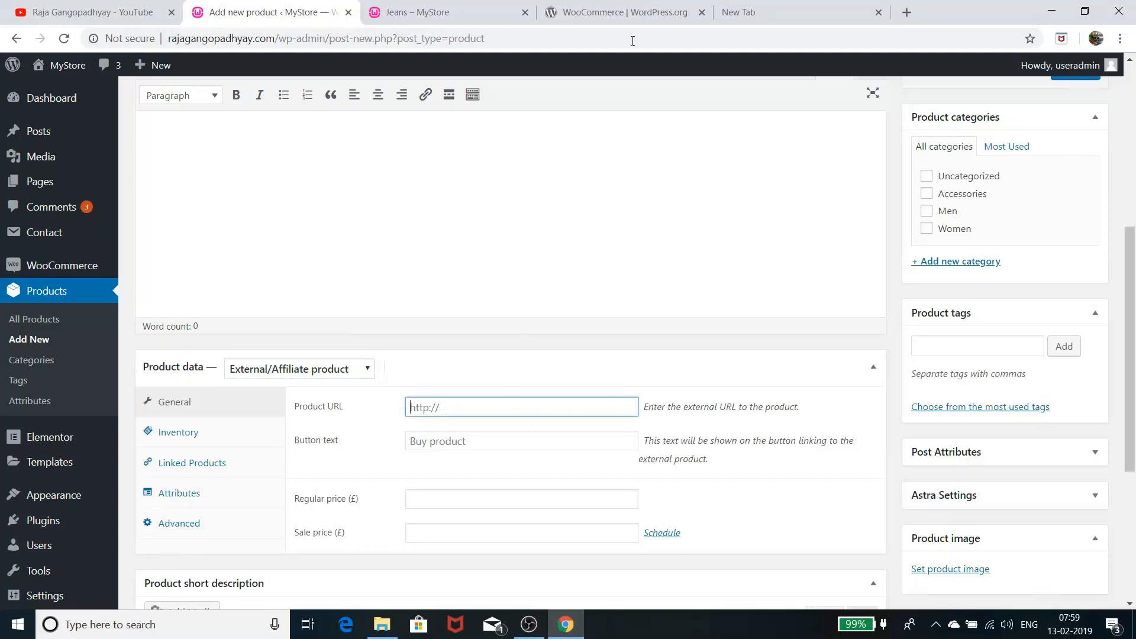
click(794, 6)
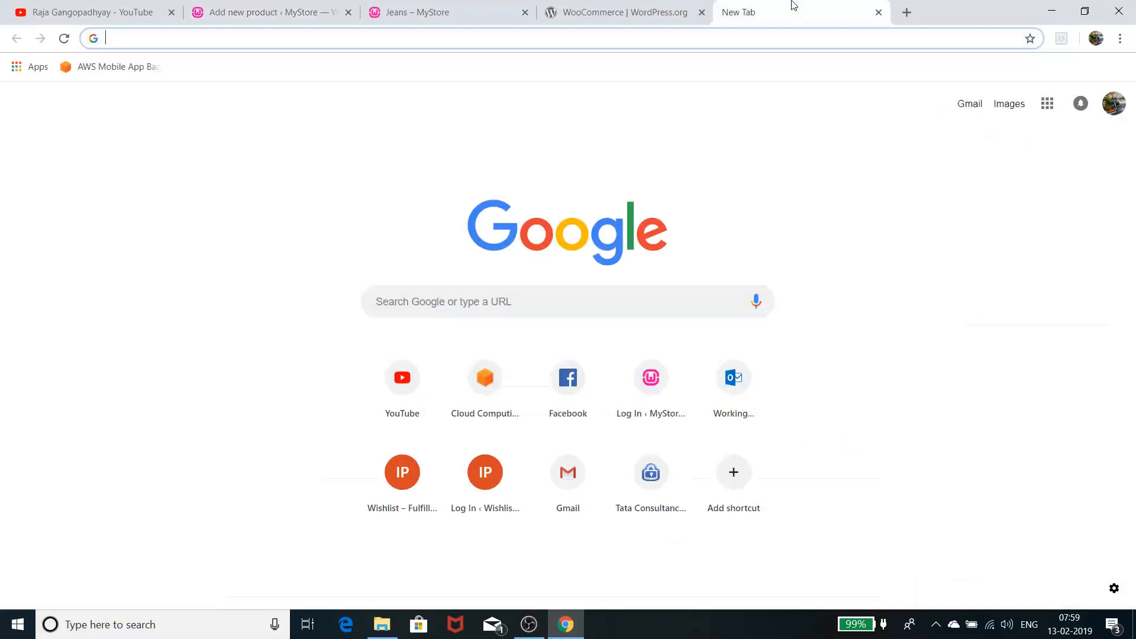
Go to amazon.in and open the Indian Style/EU Plug Adapter product page from Today's Deals
text(am)
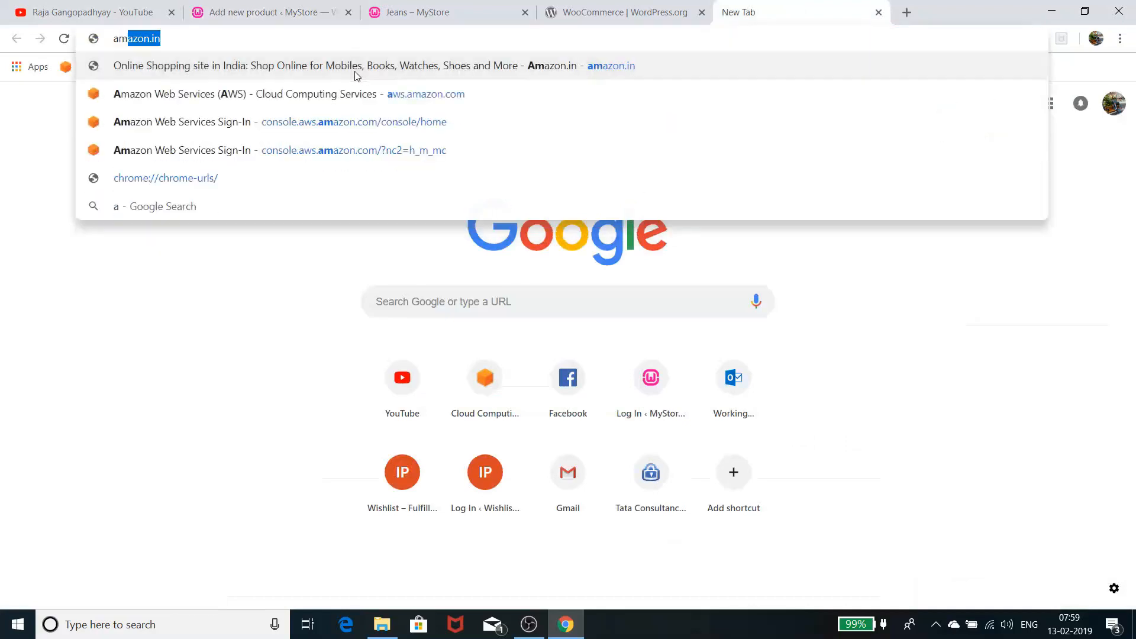
text(a)
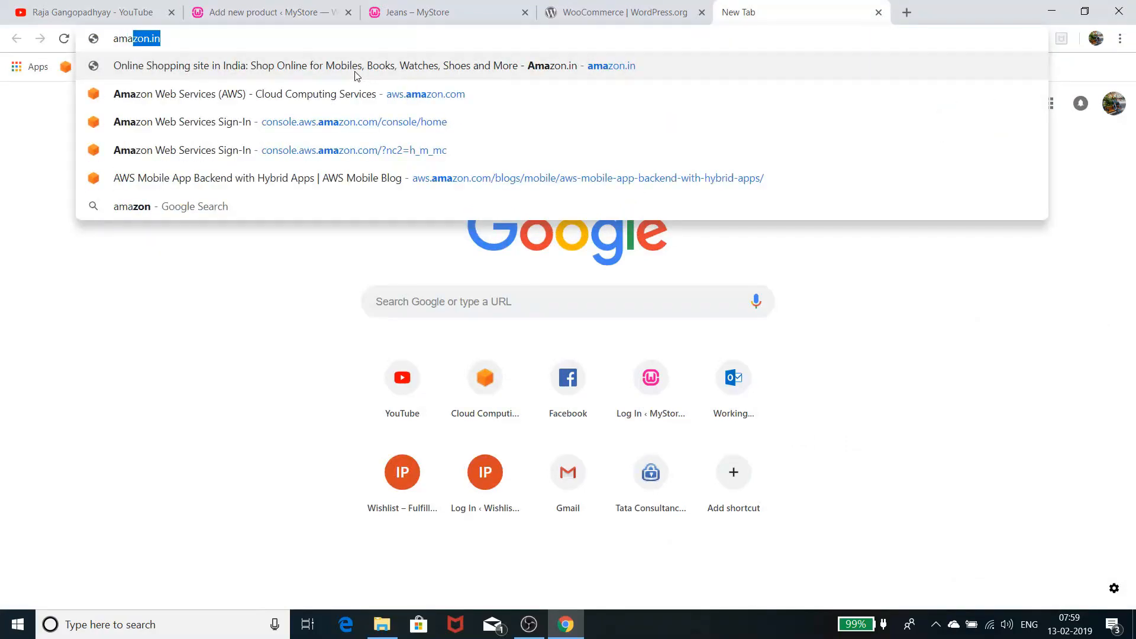
click(361, 72)
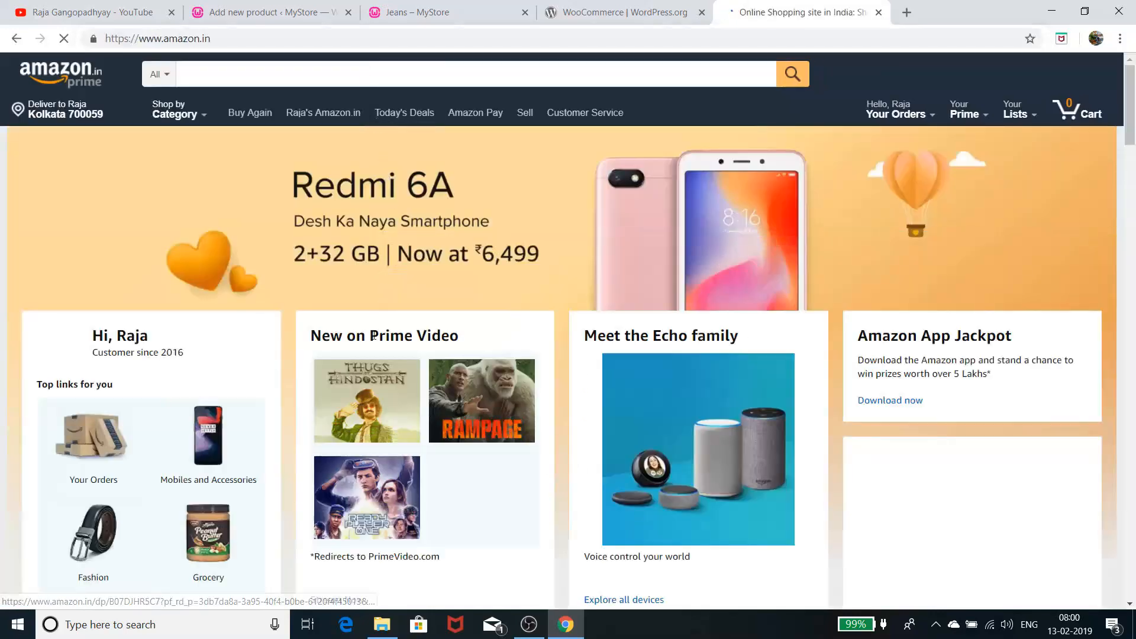
scroll(379, 333, down, 6)
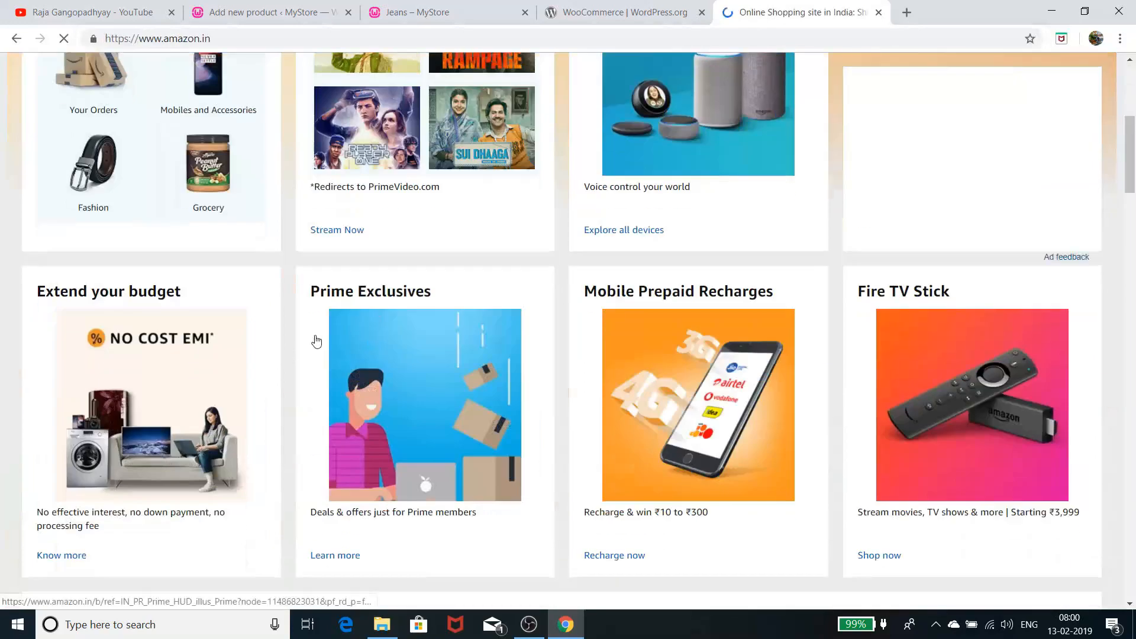
scroll(331, 341, down, 6)
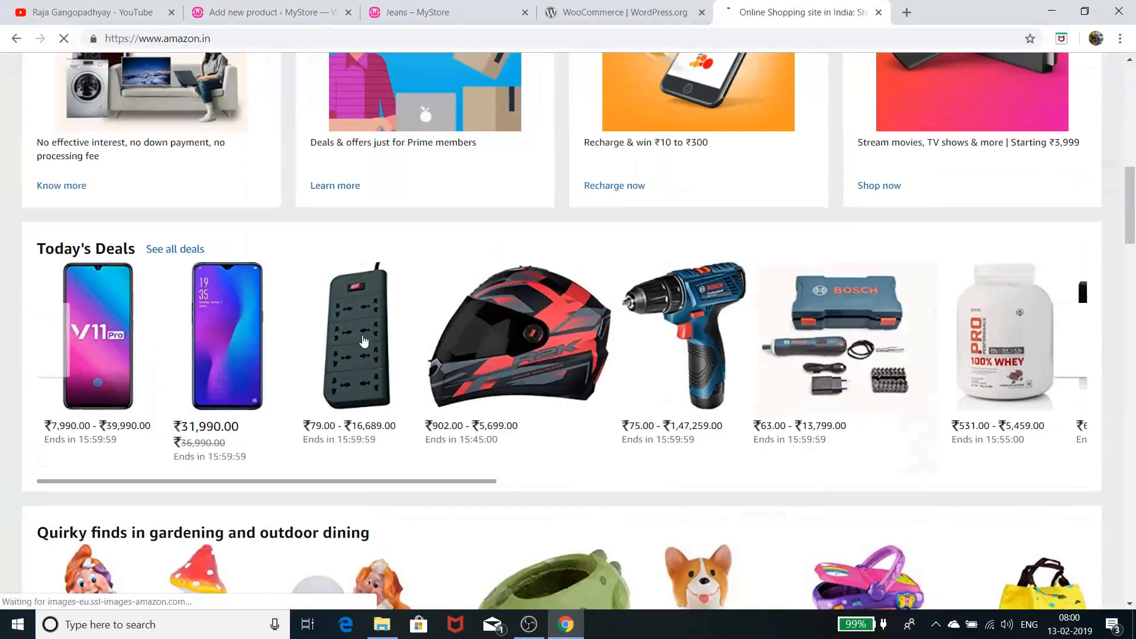
click(364, 341)
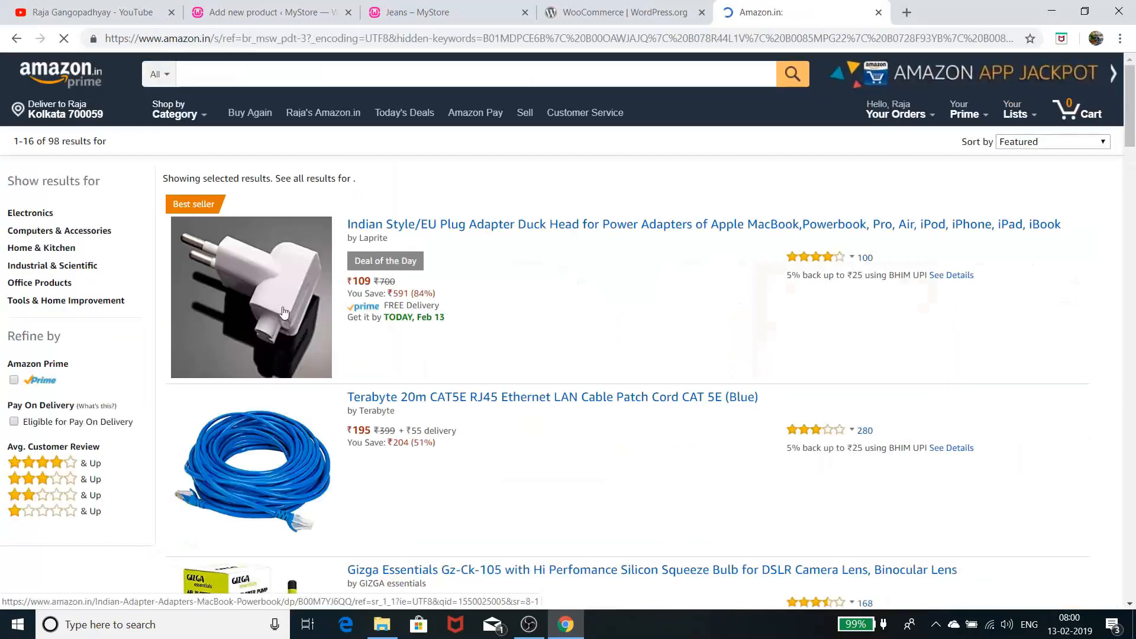
click(284, 309)
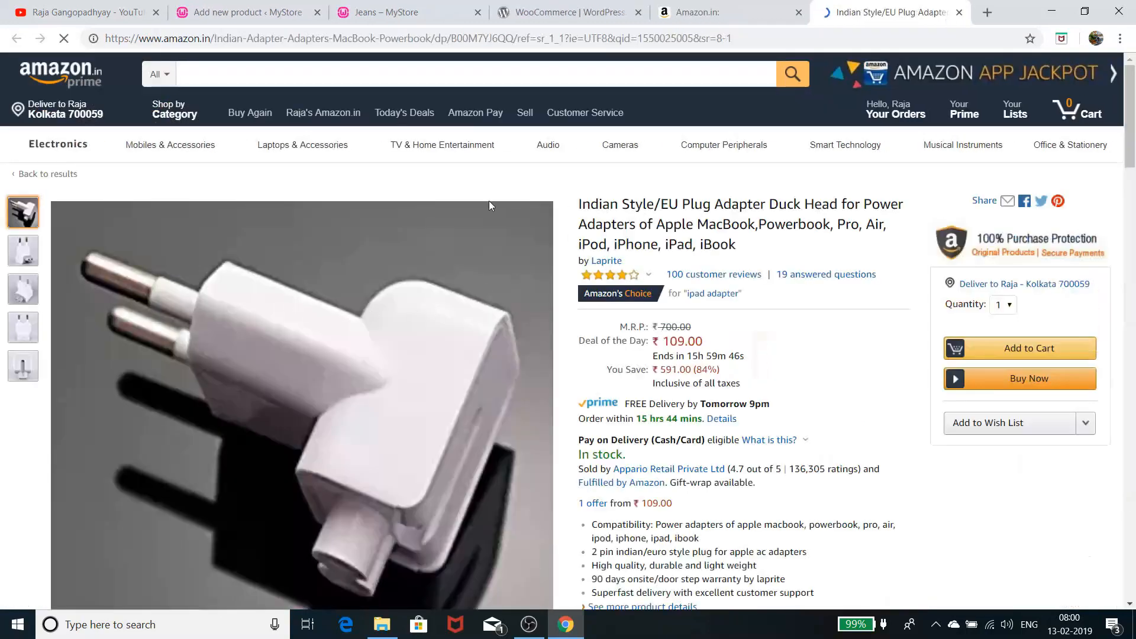
Copy the adapter page's URL and return to the Add new product editor
click(290, 38)
right_click(290, 38)
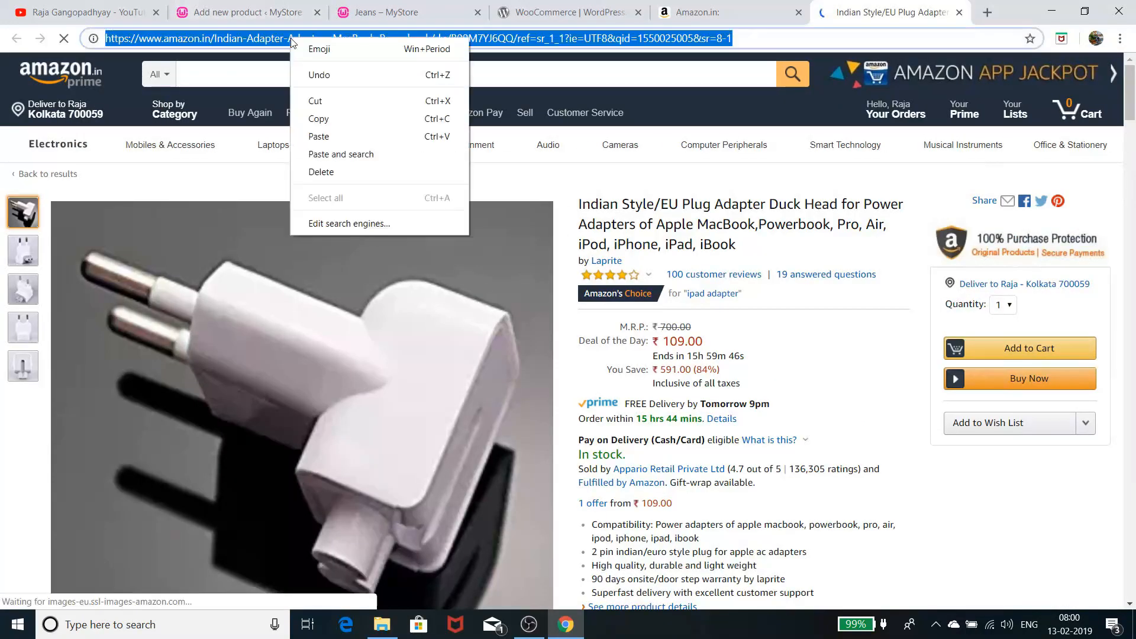
click(314, 119)
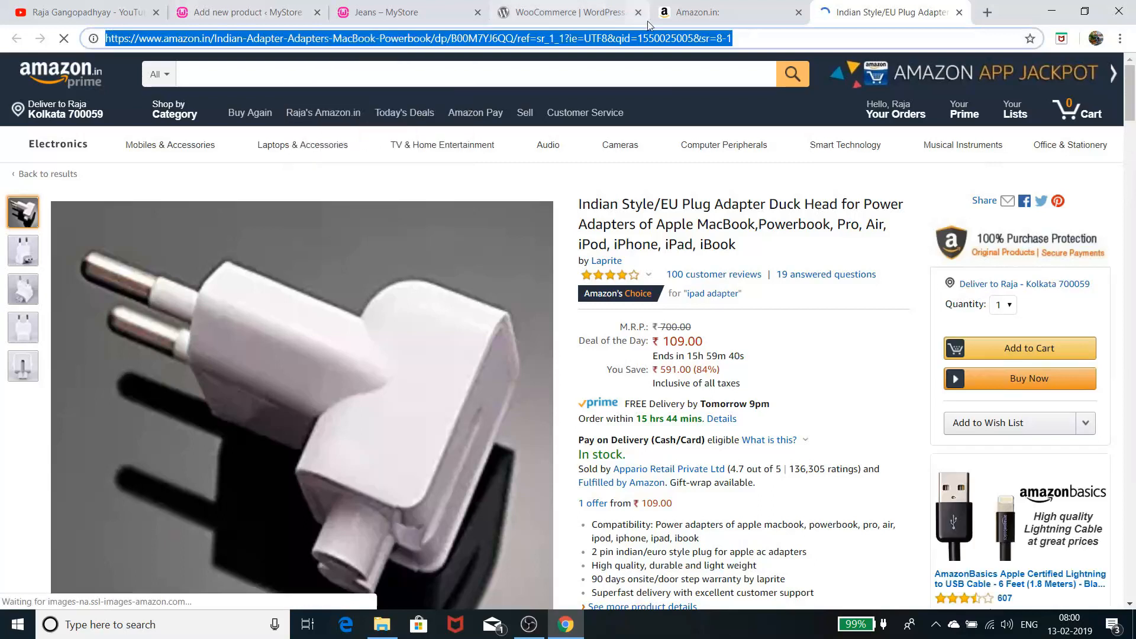
click(274, 14)
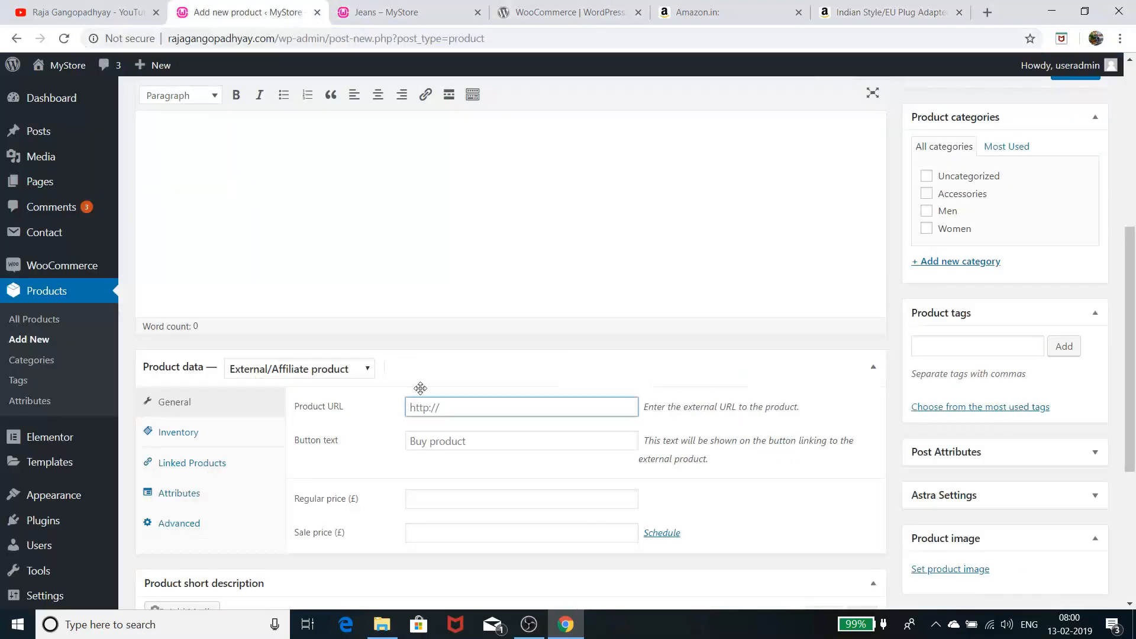
Paste the Amazon adapter URL into the Product URL field
right_click(457, 407)
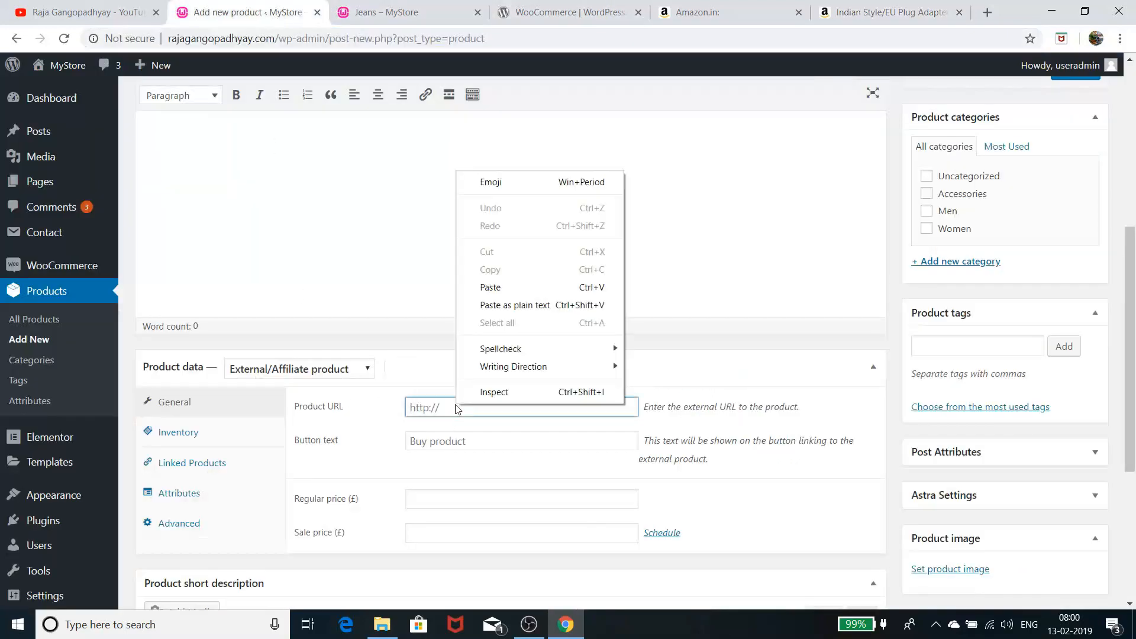
click(518, 287)
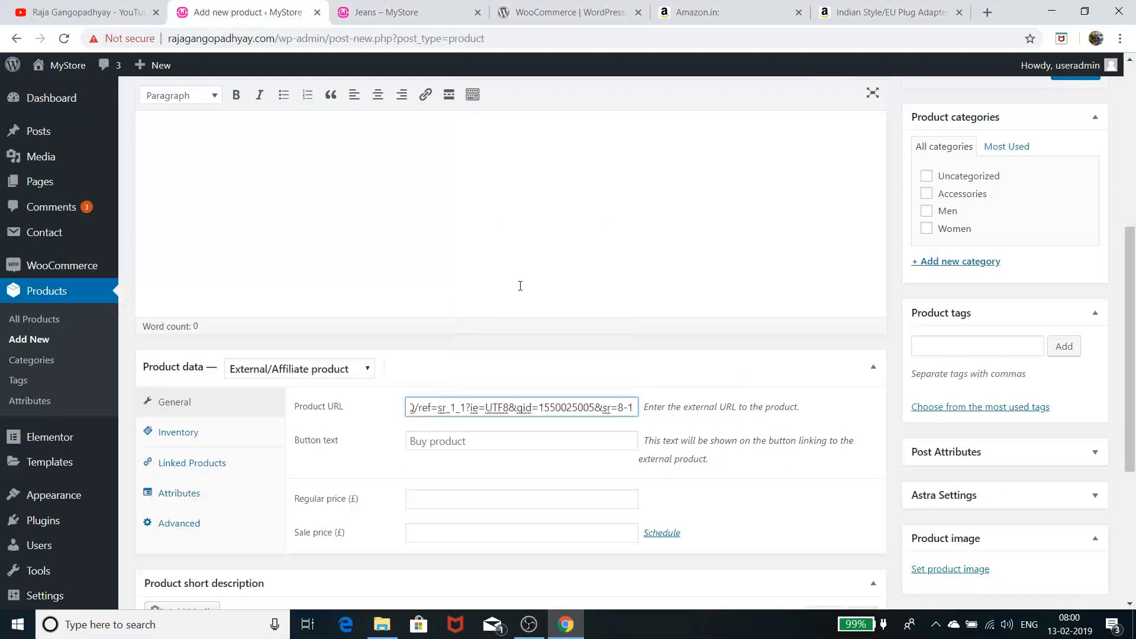
scroll(520, 285, up, 5)
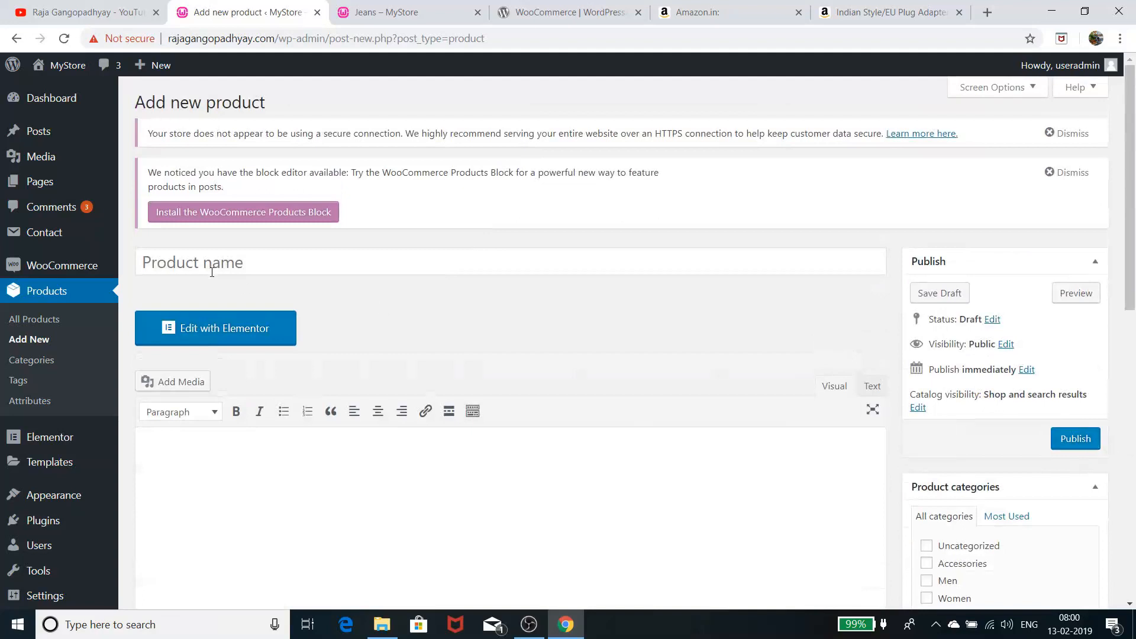
Title the product 'External product' and publish it
click(238, 261)
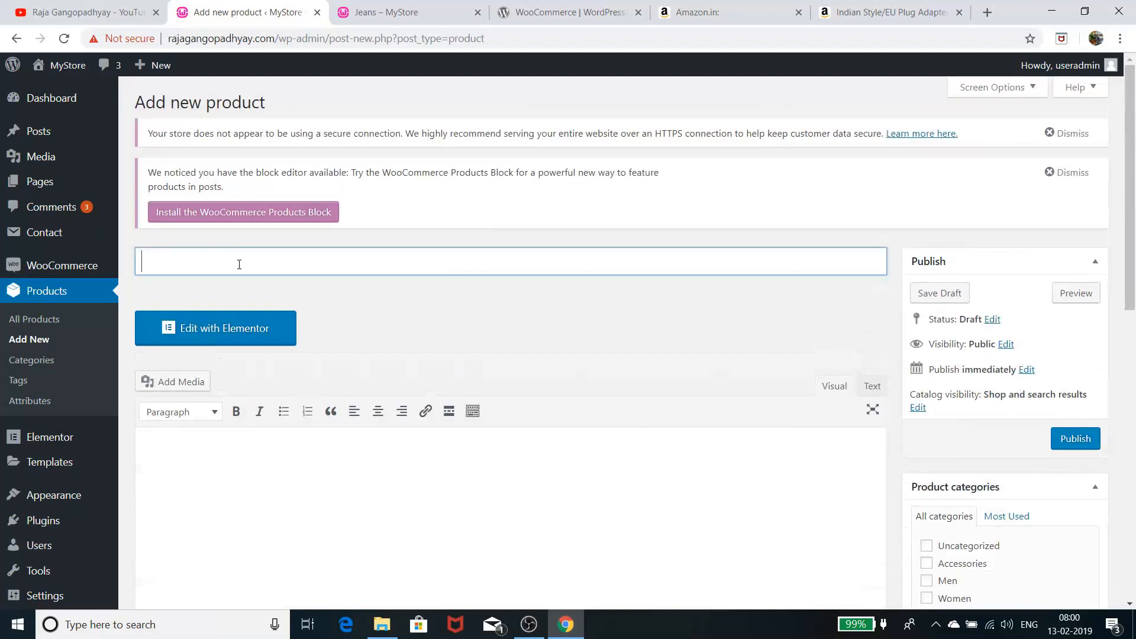
text(External product)
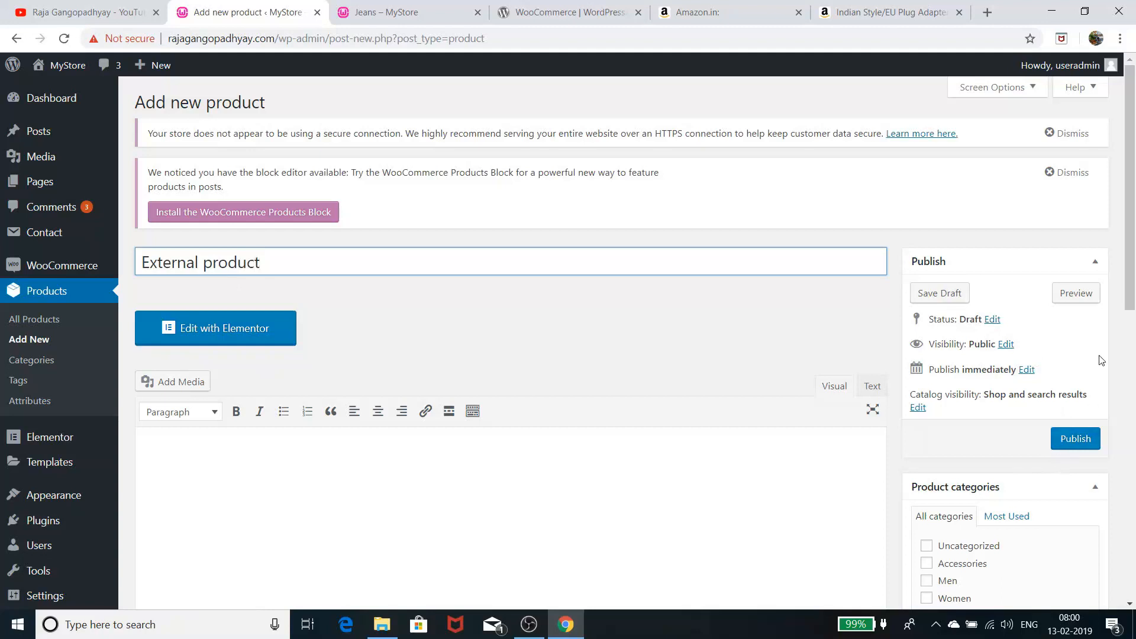
click(1094, 438)
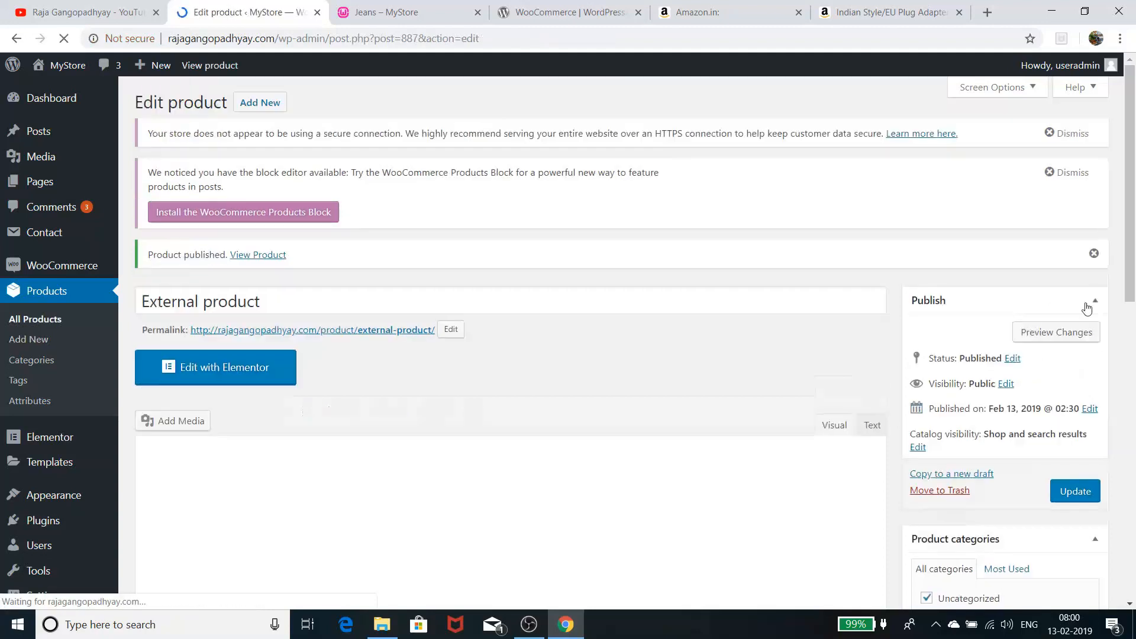
Preview External product and confirm Buy product opens the Amazon adapter page
click(1056, 333)
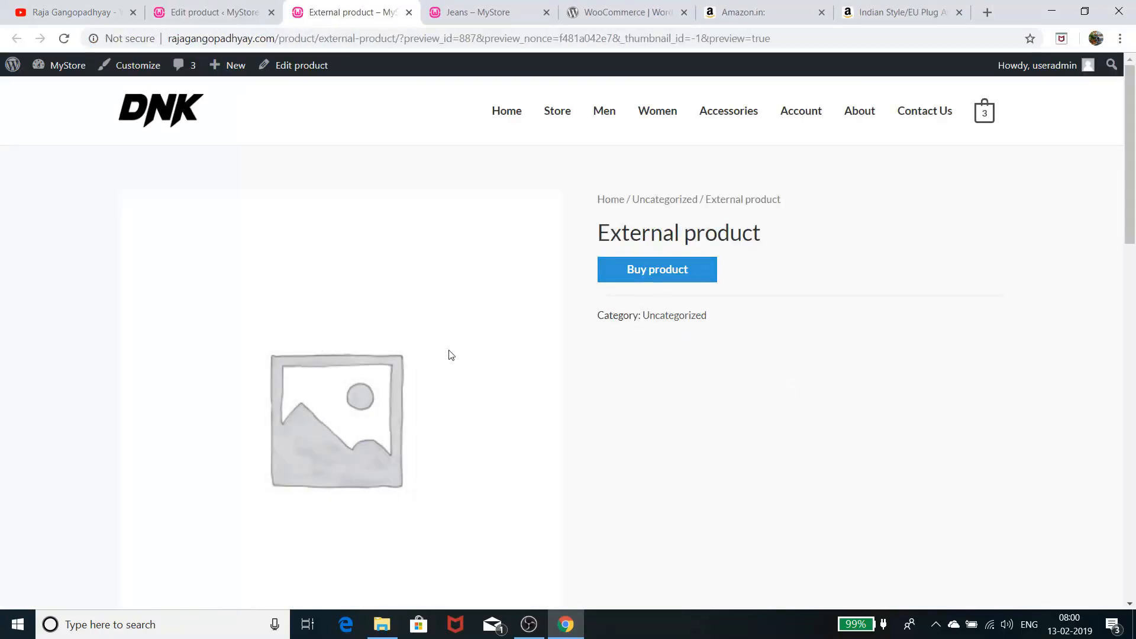
click(667, 274)
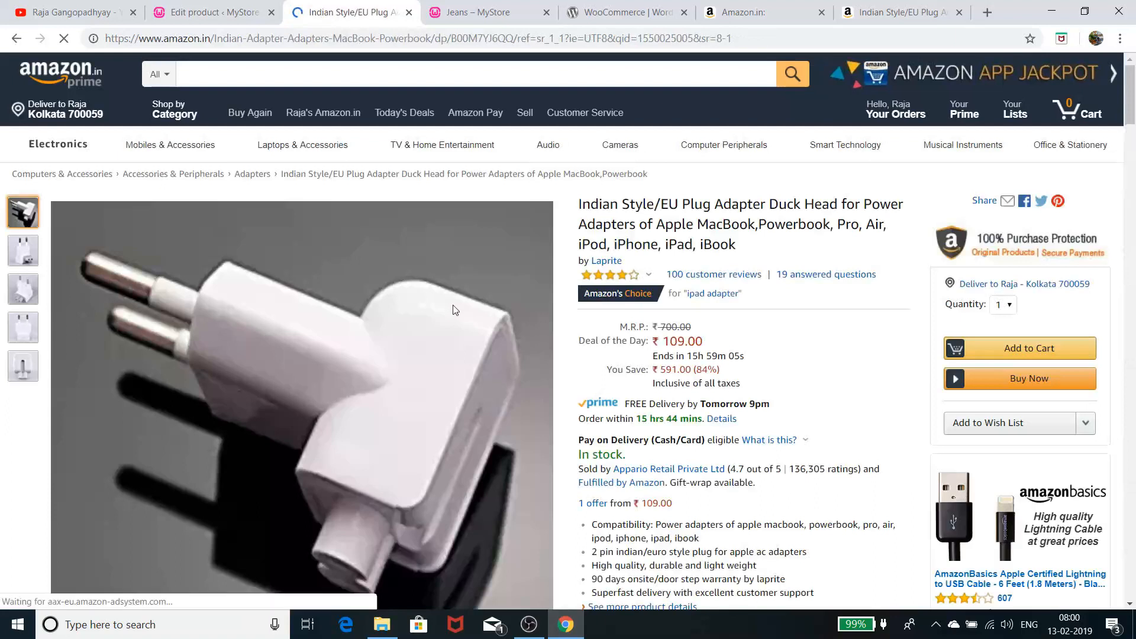
mouse_move(375, 277)
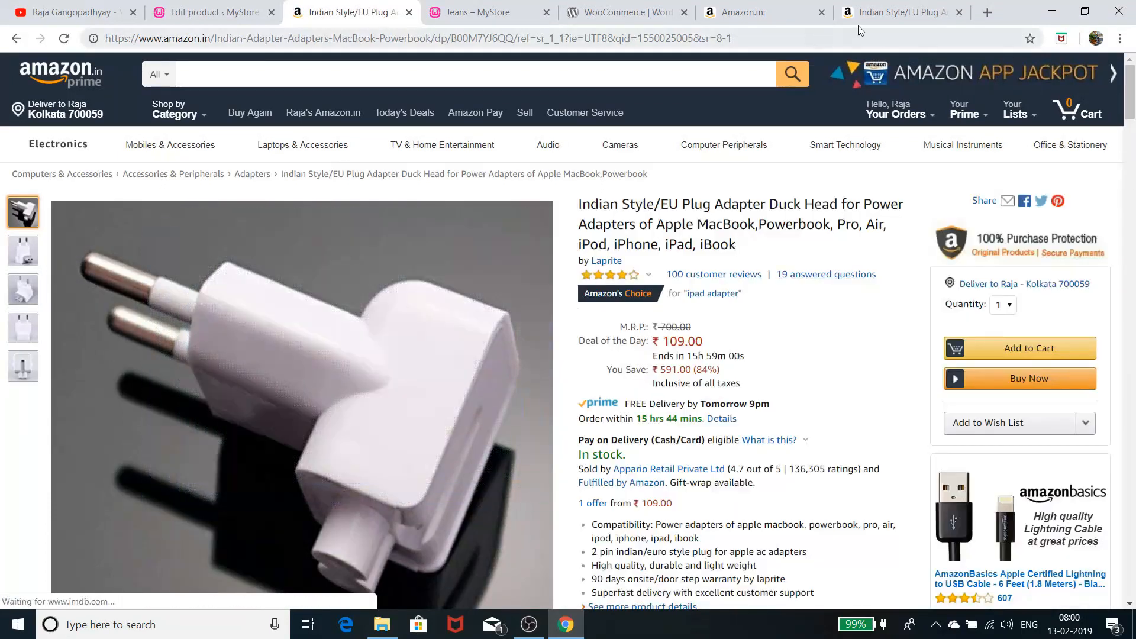
Close the three Amazon tabs and go back to editing External product
click(821, 12)
click(821, 12)
click(821, 12)
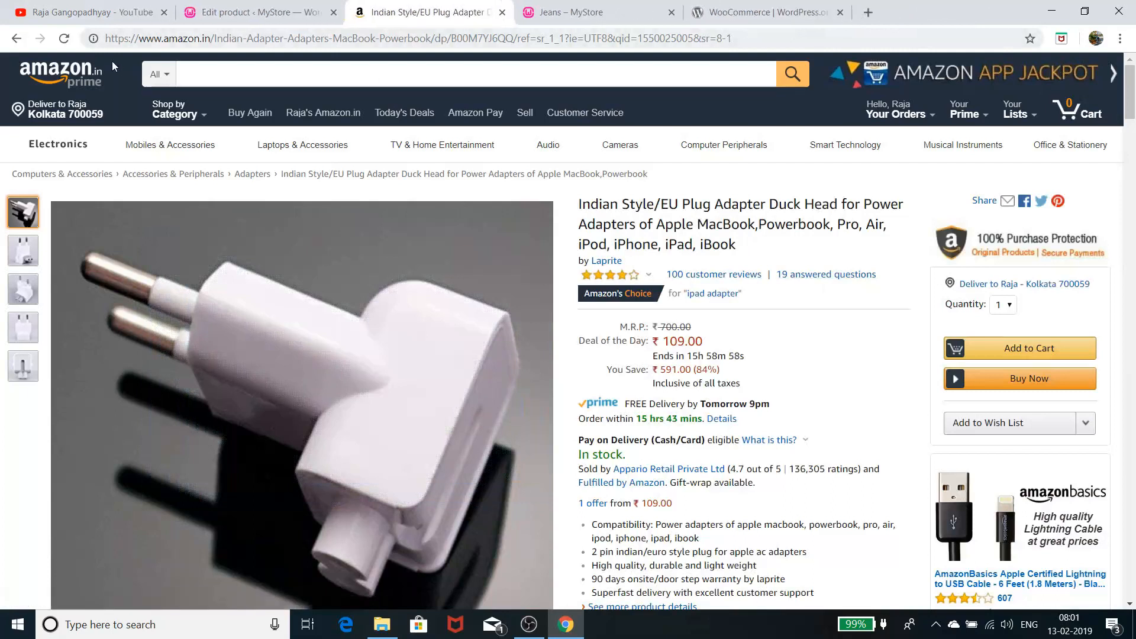
click(16, 38)
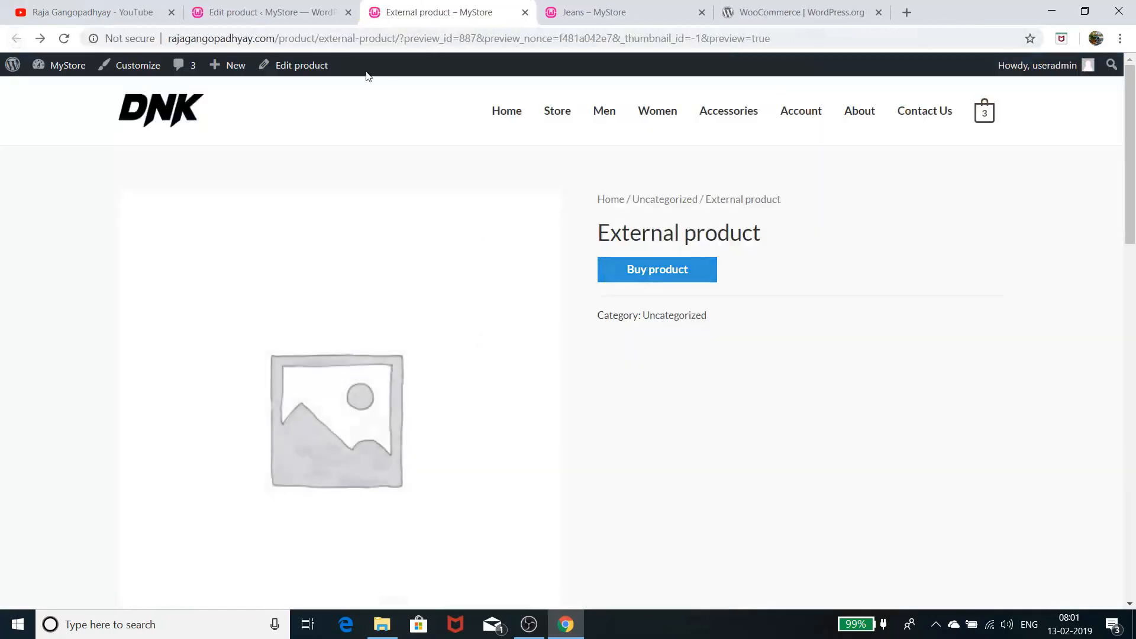
click(288, 66)
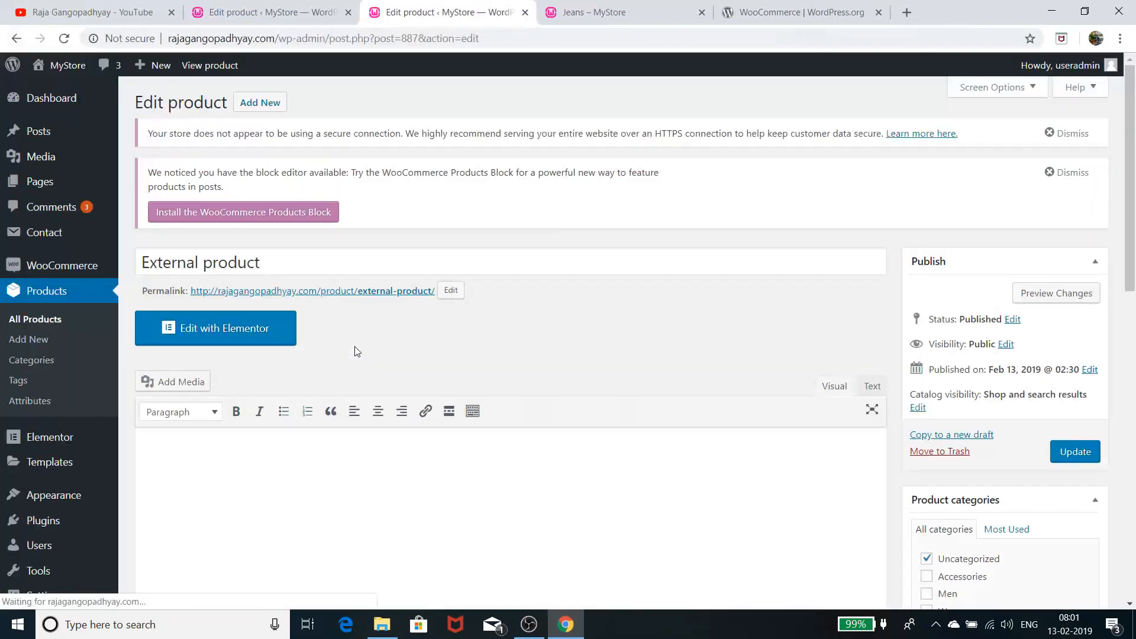
scroll(356, 349, down, 11)
scroll(356, 348, up, 3)
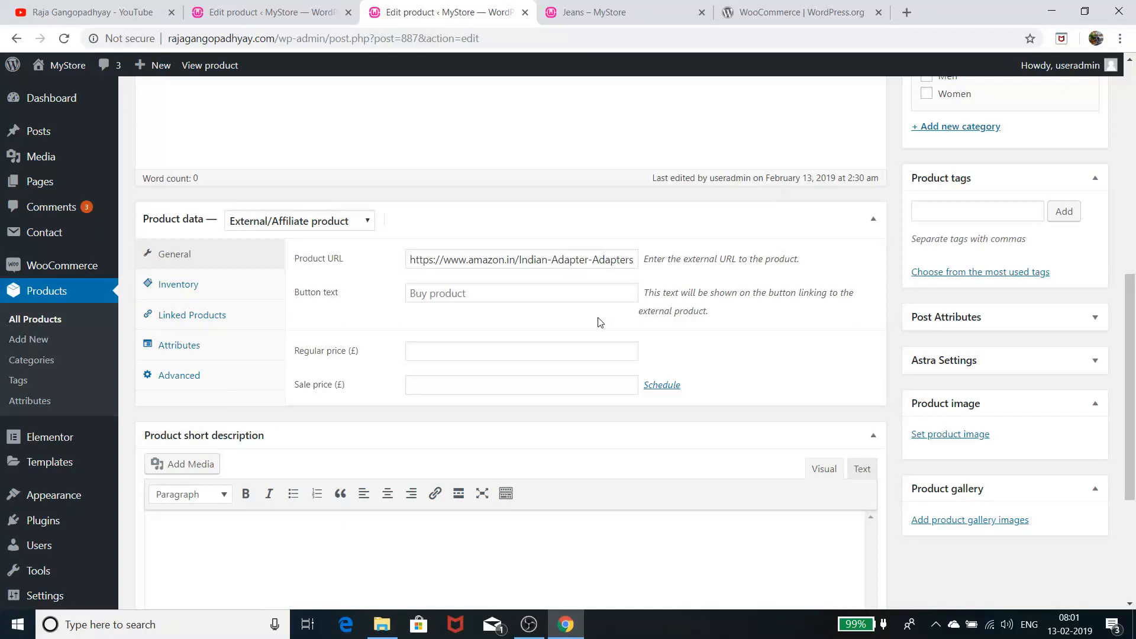
click(481, 297)
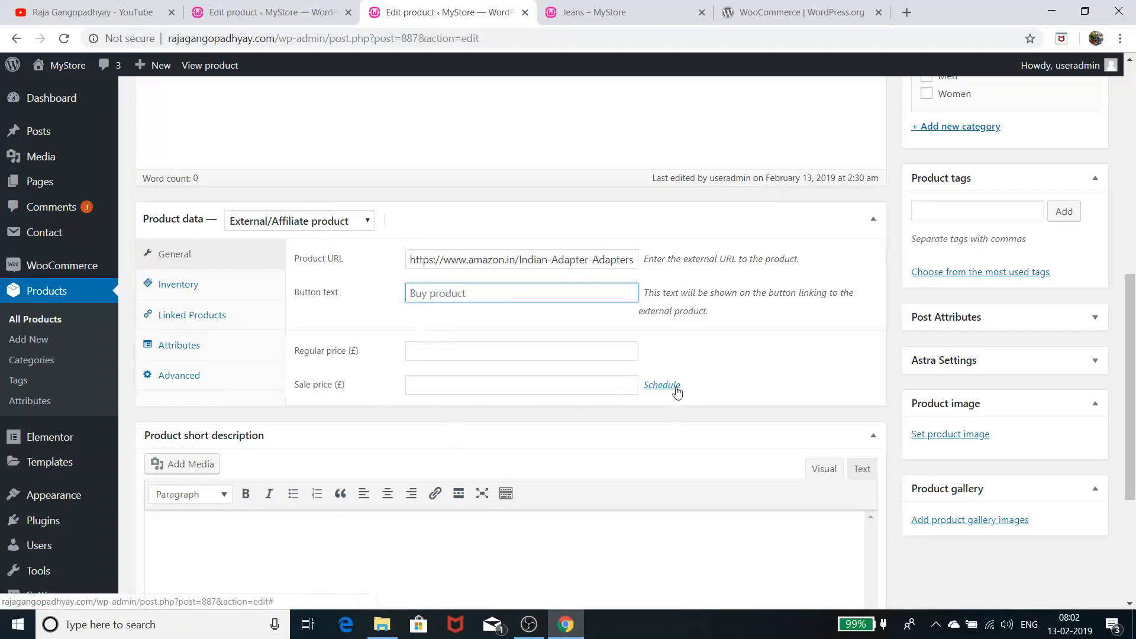
mouse_move(99, 570)
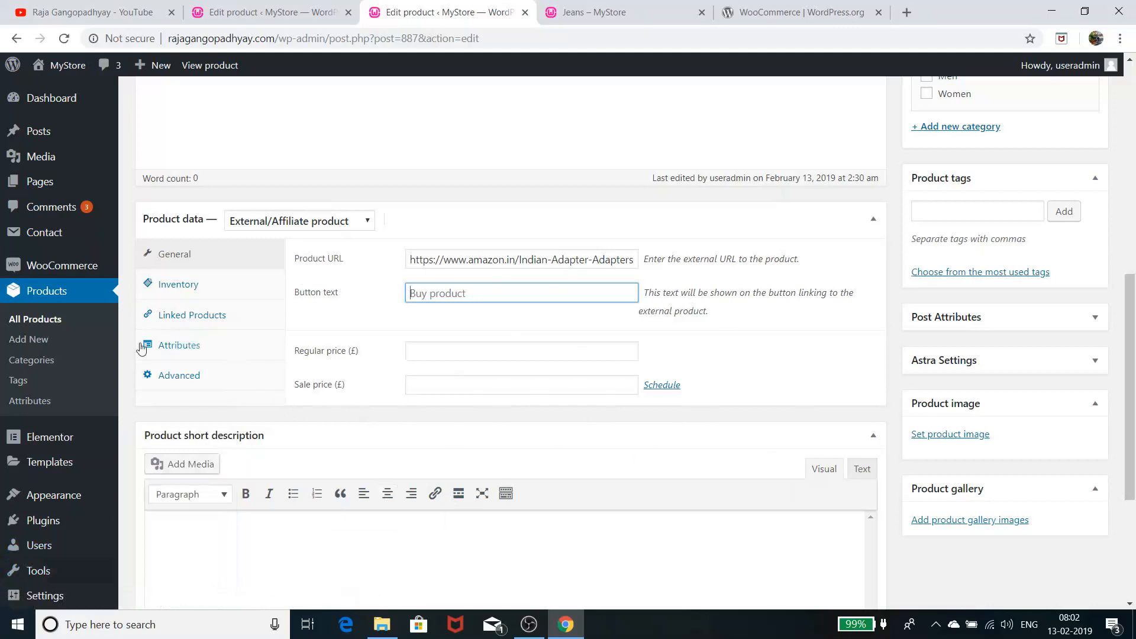
click(225, 293)
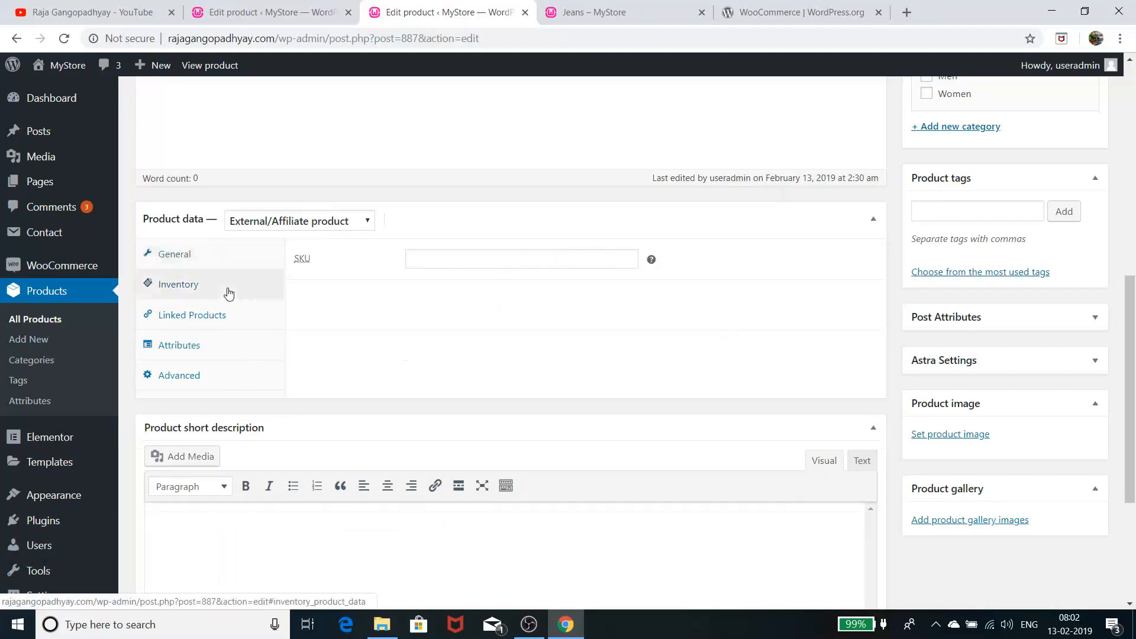
click(222, 317)
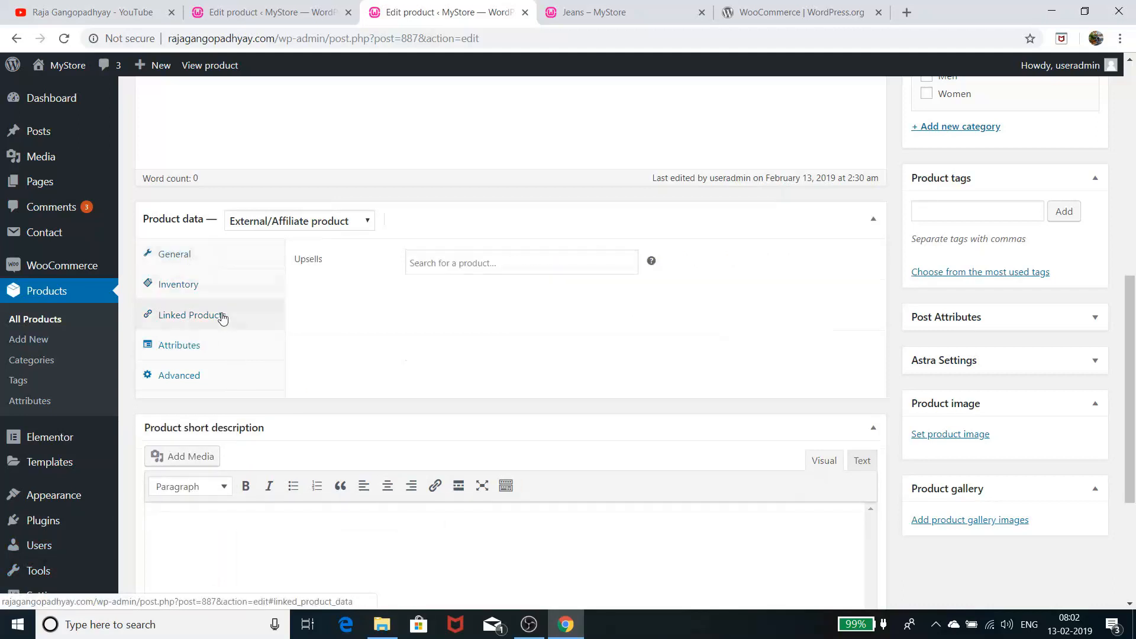
click(225, 265)
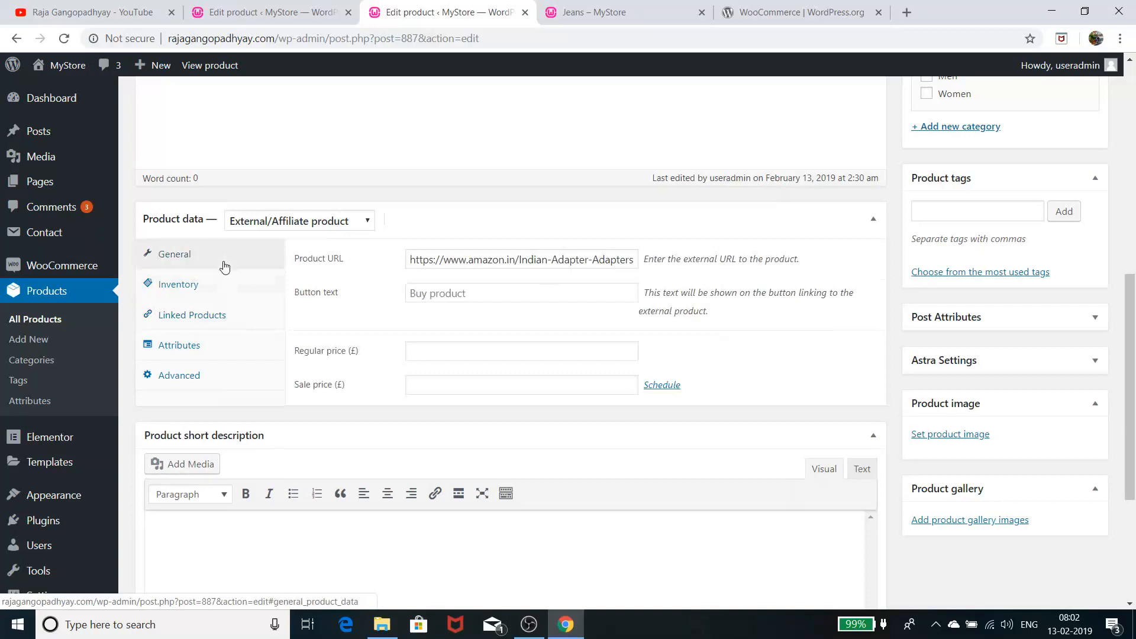
scroll(201, 387, up, 6)
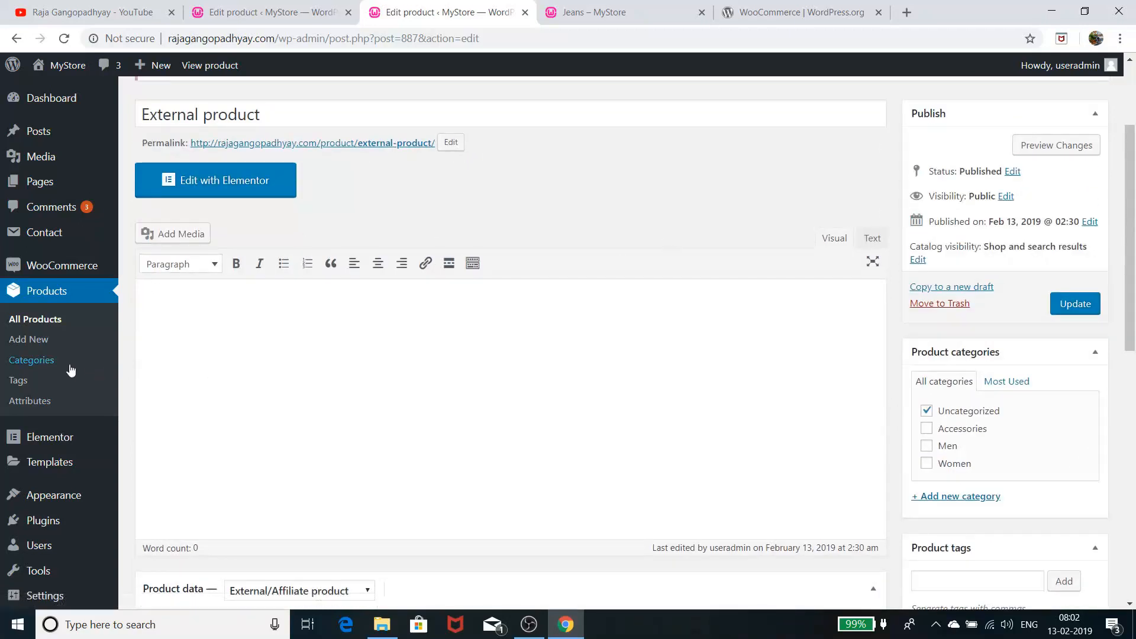
Browse the product categories list
click(35, 364)
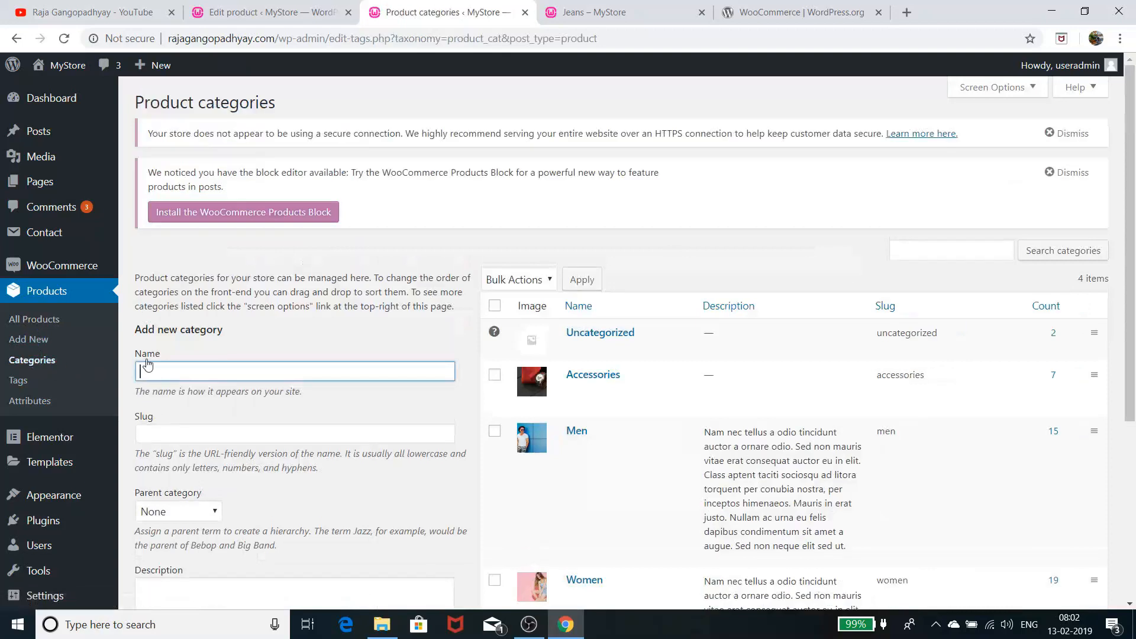
scroll(580, 428, down, 3)
scroll(581, 428, up, 3)
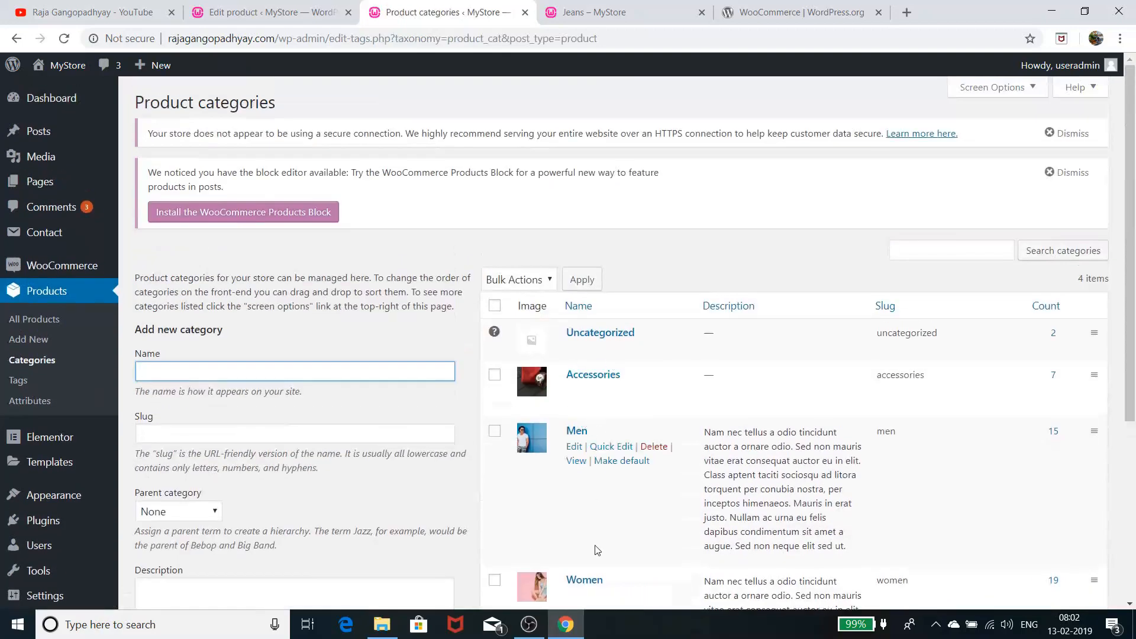
scroll(618, 408, down, 4)
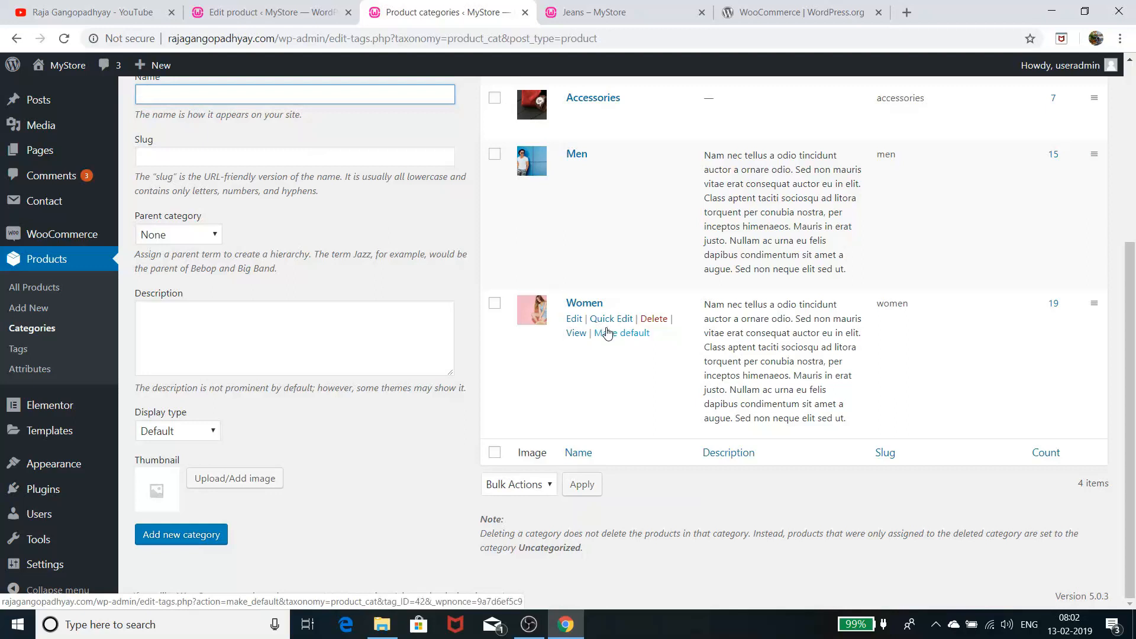
View the product tags and attributes pages, then All Products, and open WooCommerce Orders
click(12, 352)
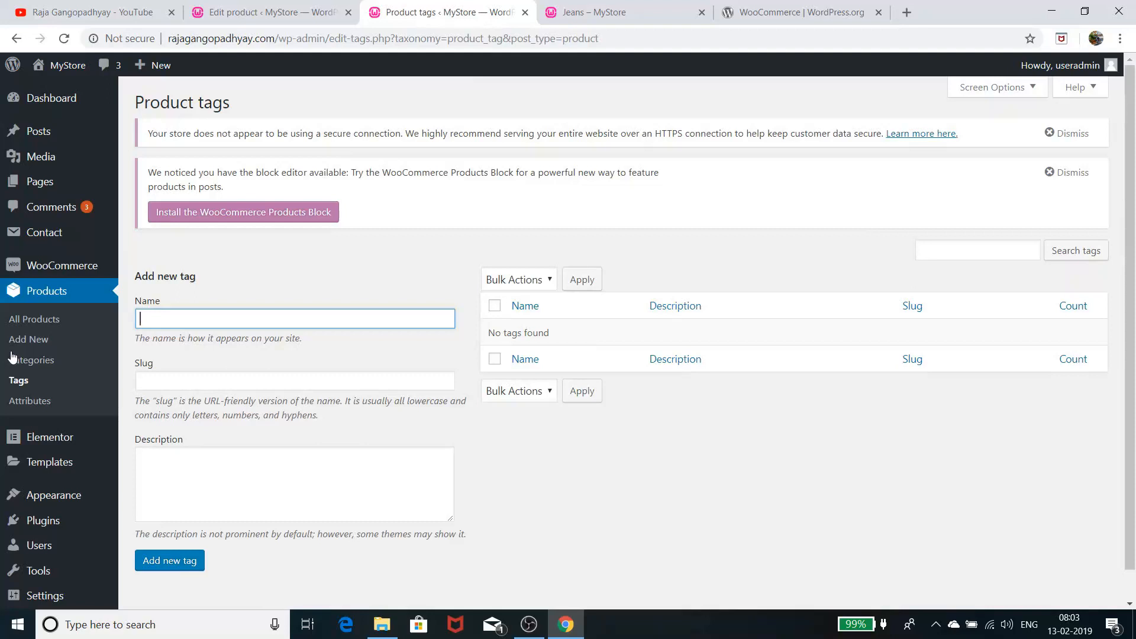
click(26, 402)
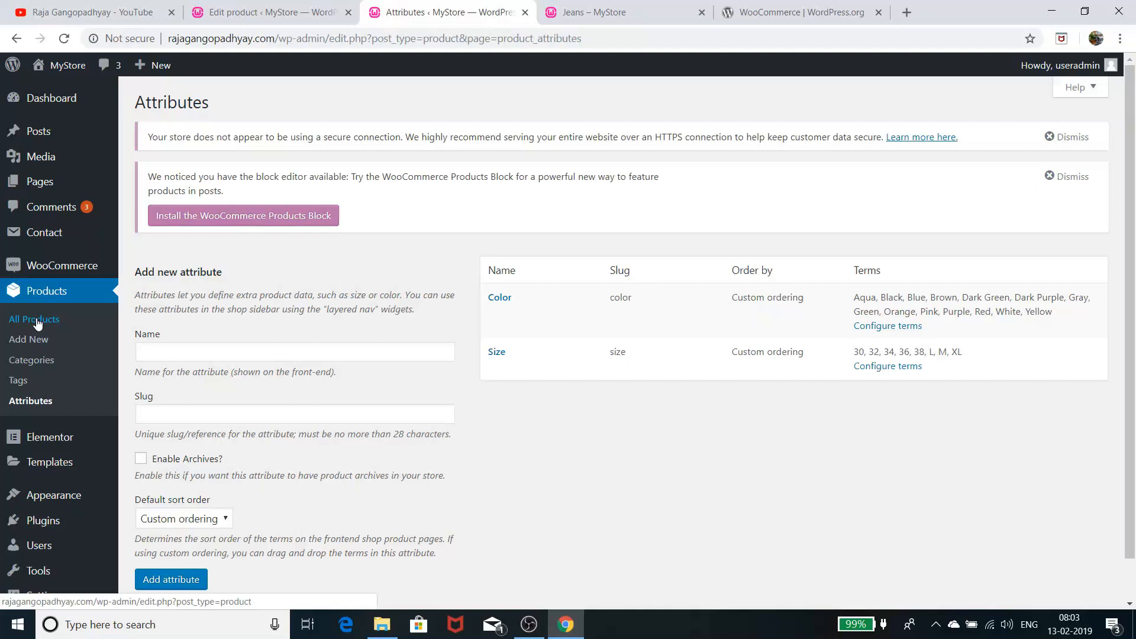
click(43, 288)
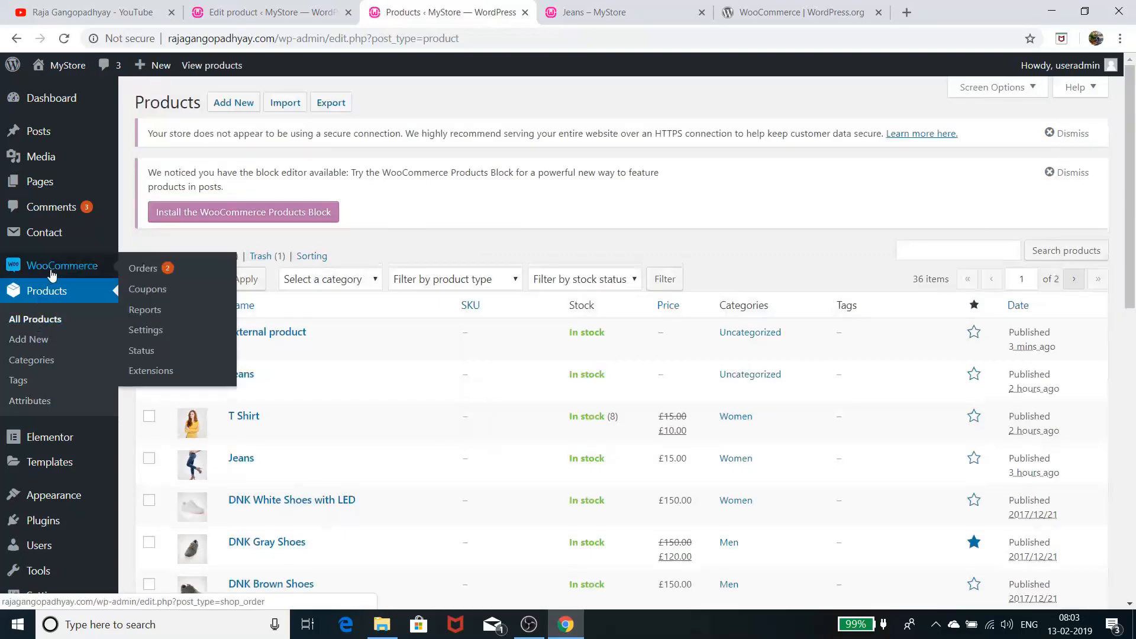
click(52, 272)
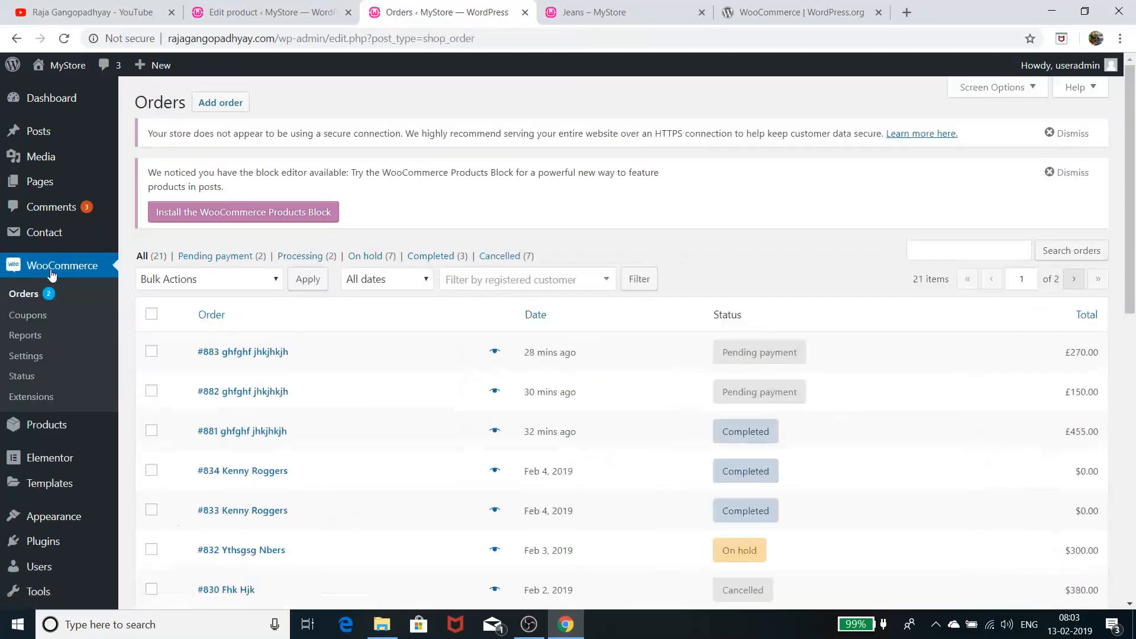